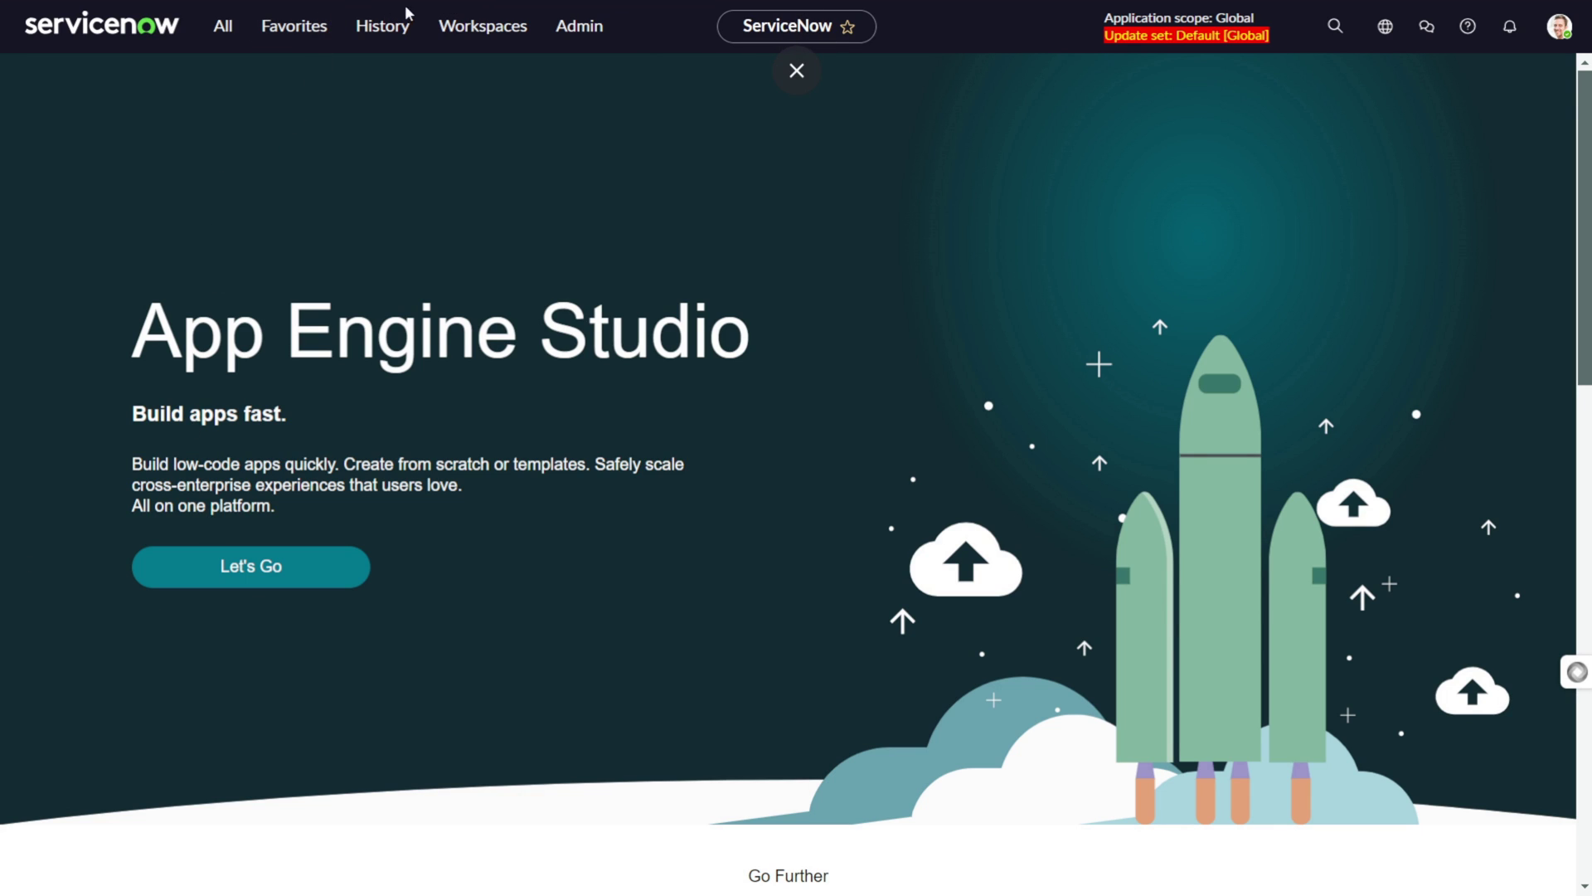
Step: Open the Change Requests list with the /change_request slash command
left_click(223, 32)
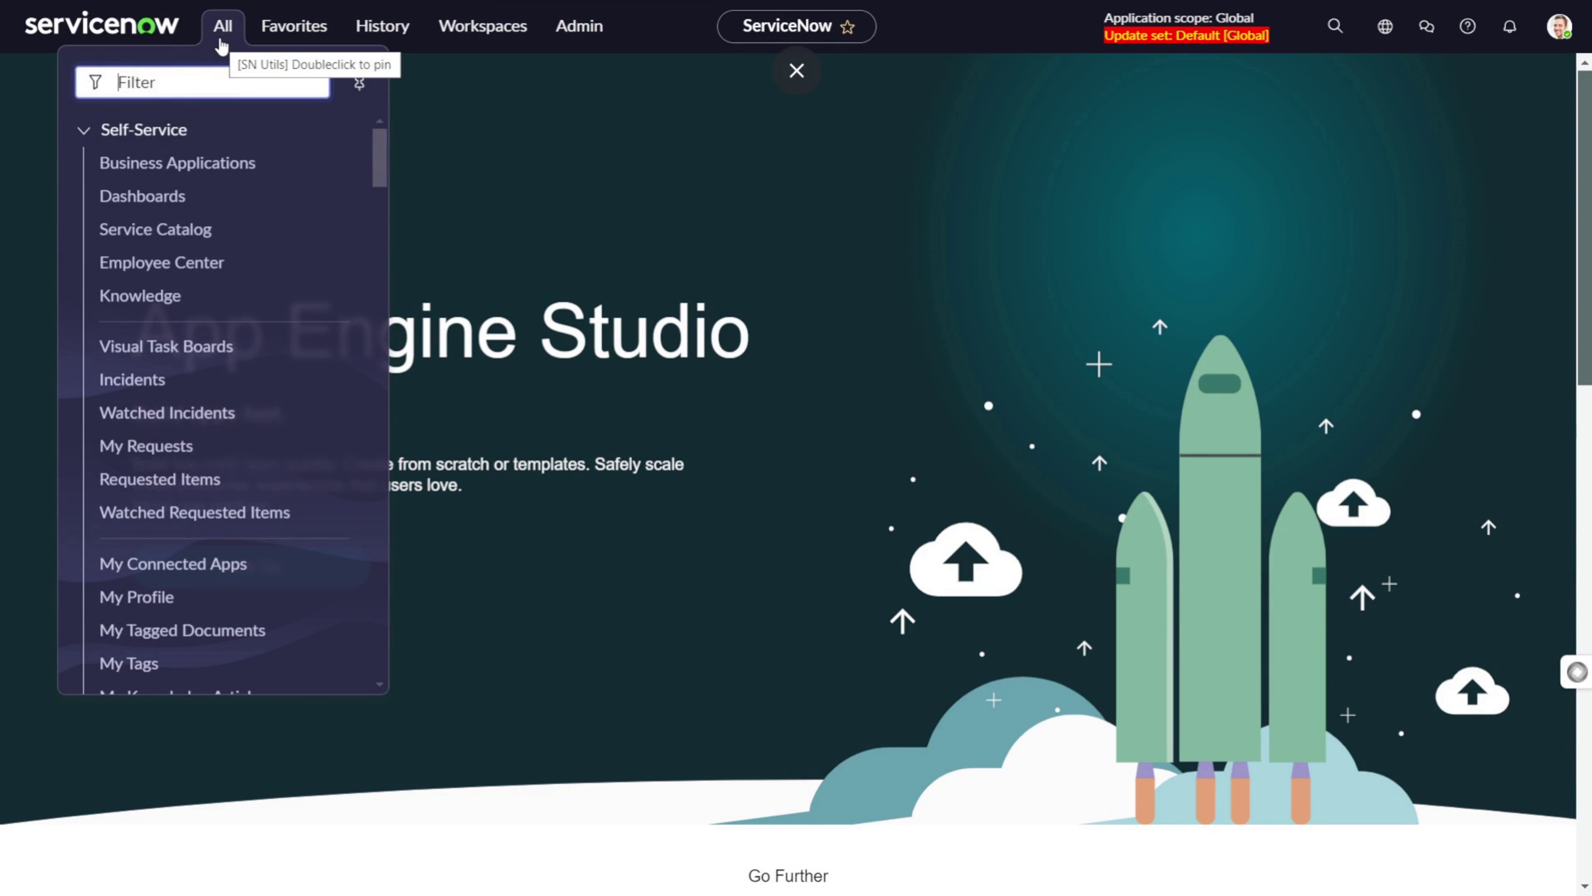
key("ctrl+slash")
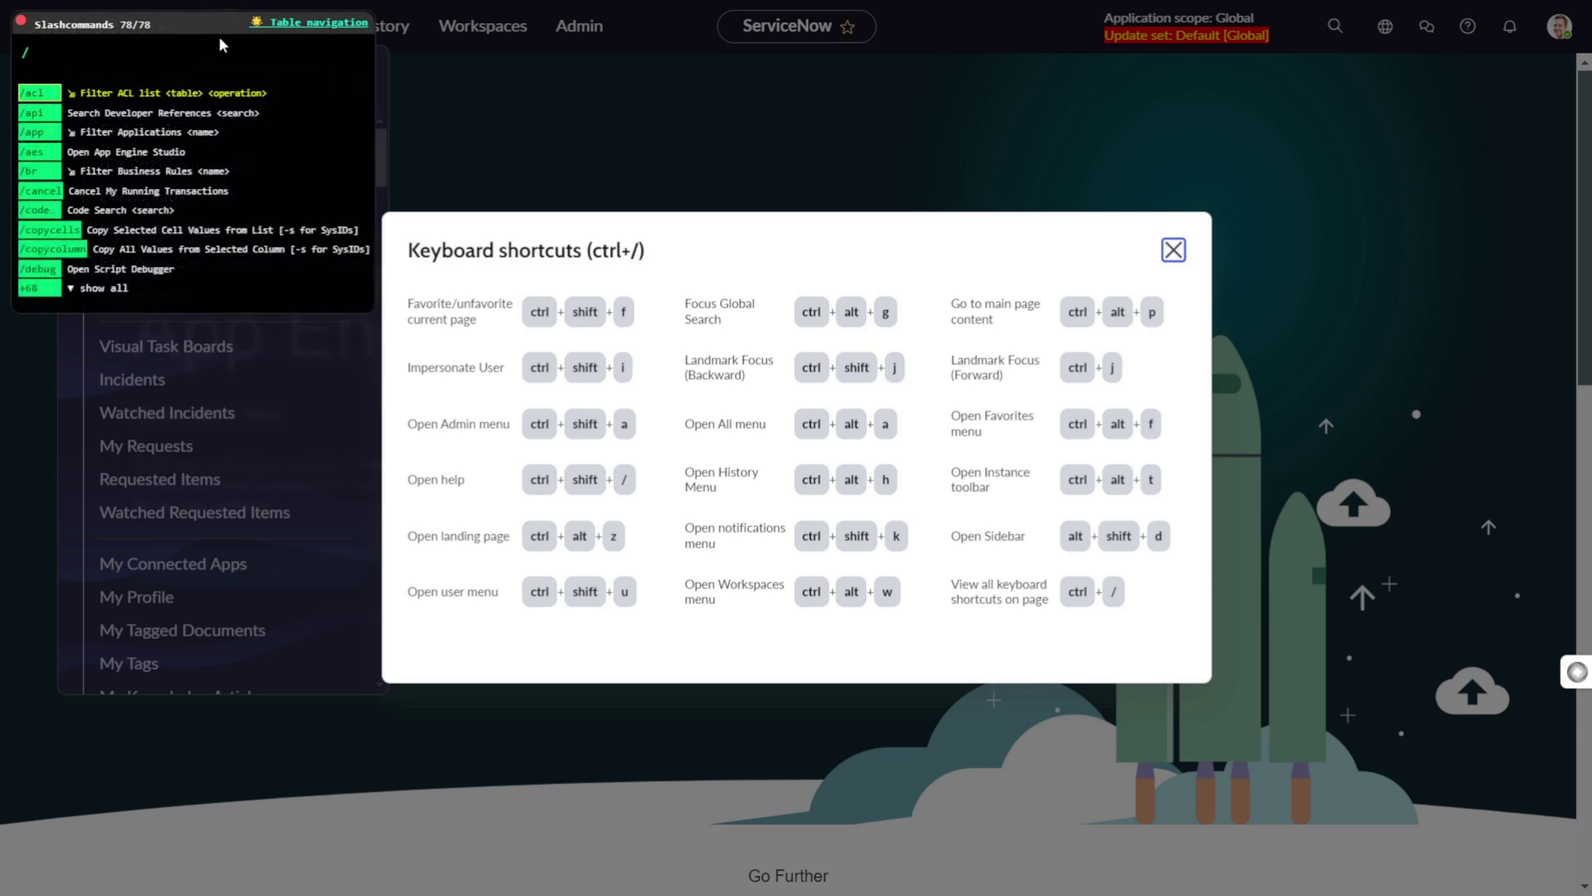
left_click(1173, 249)
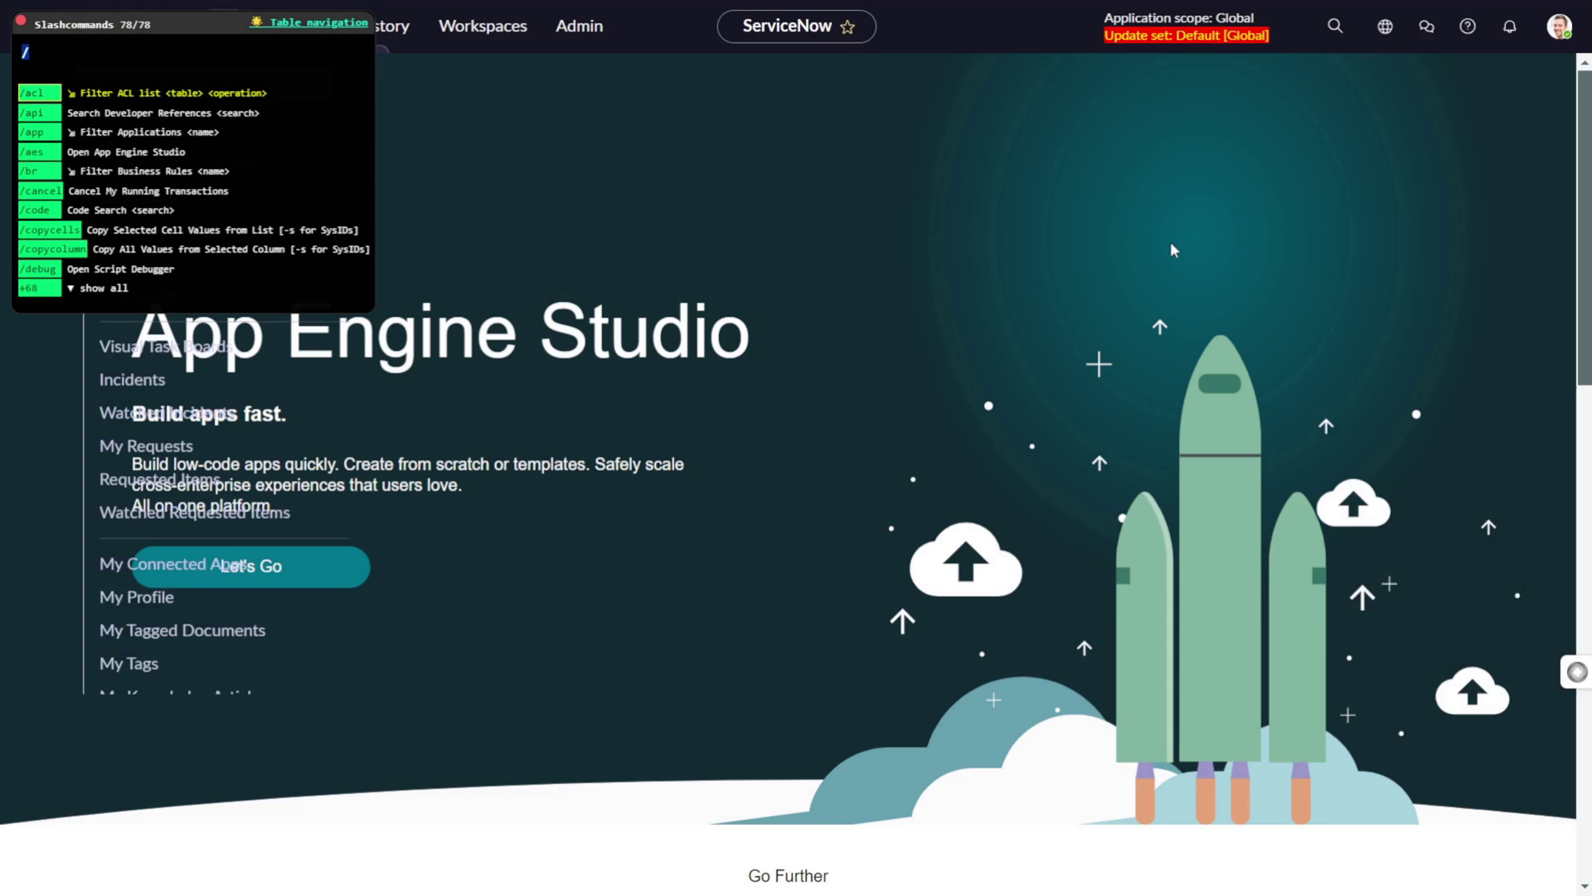
type("c")
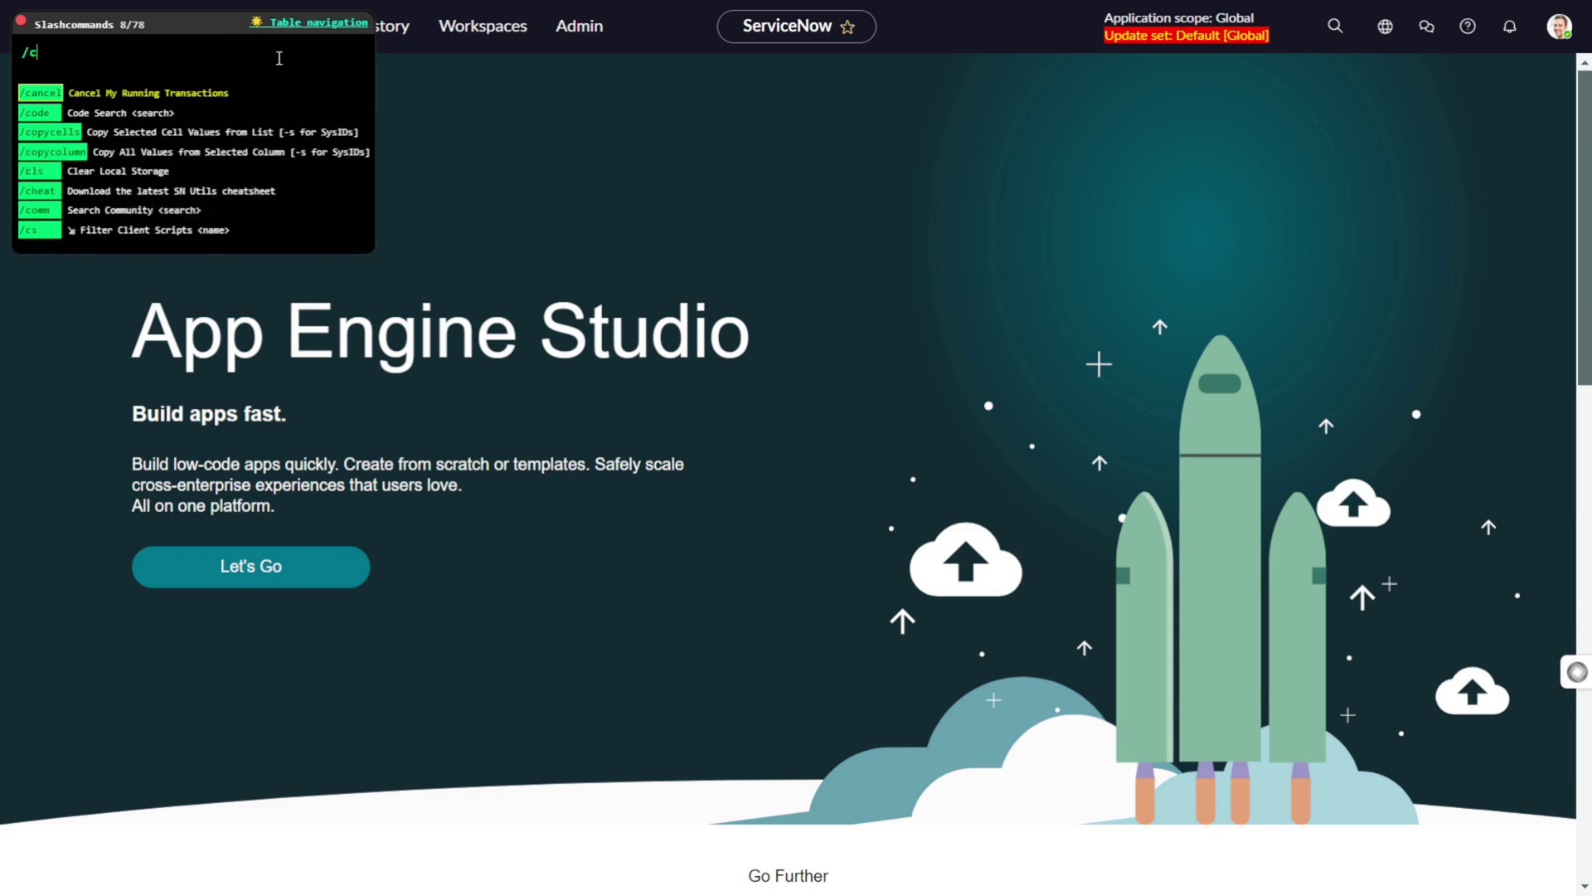
type("hange_request")
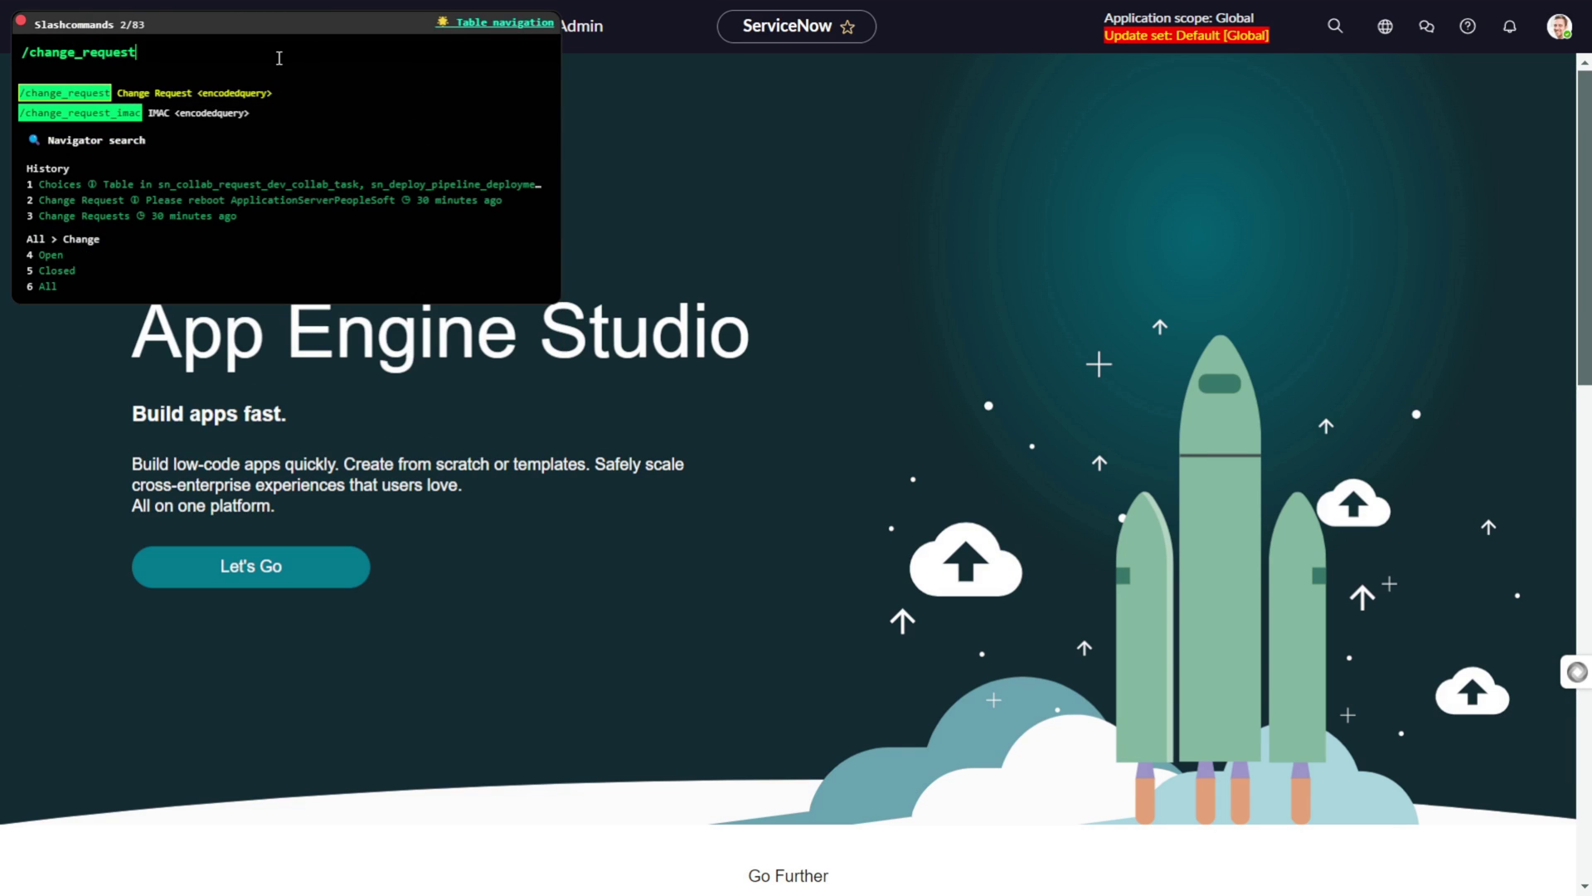
key("Return")
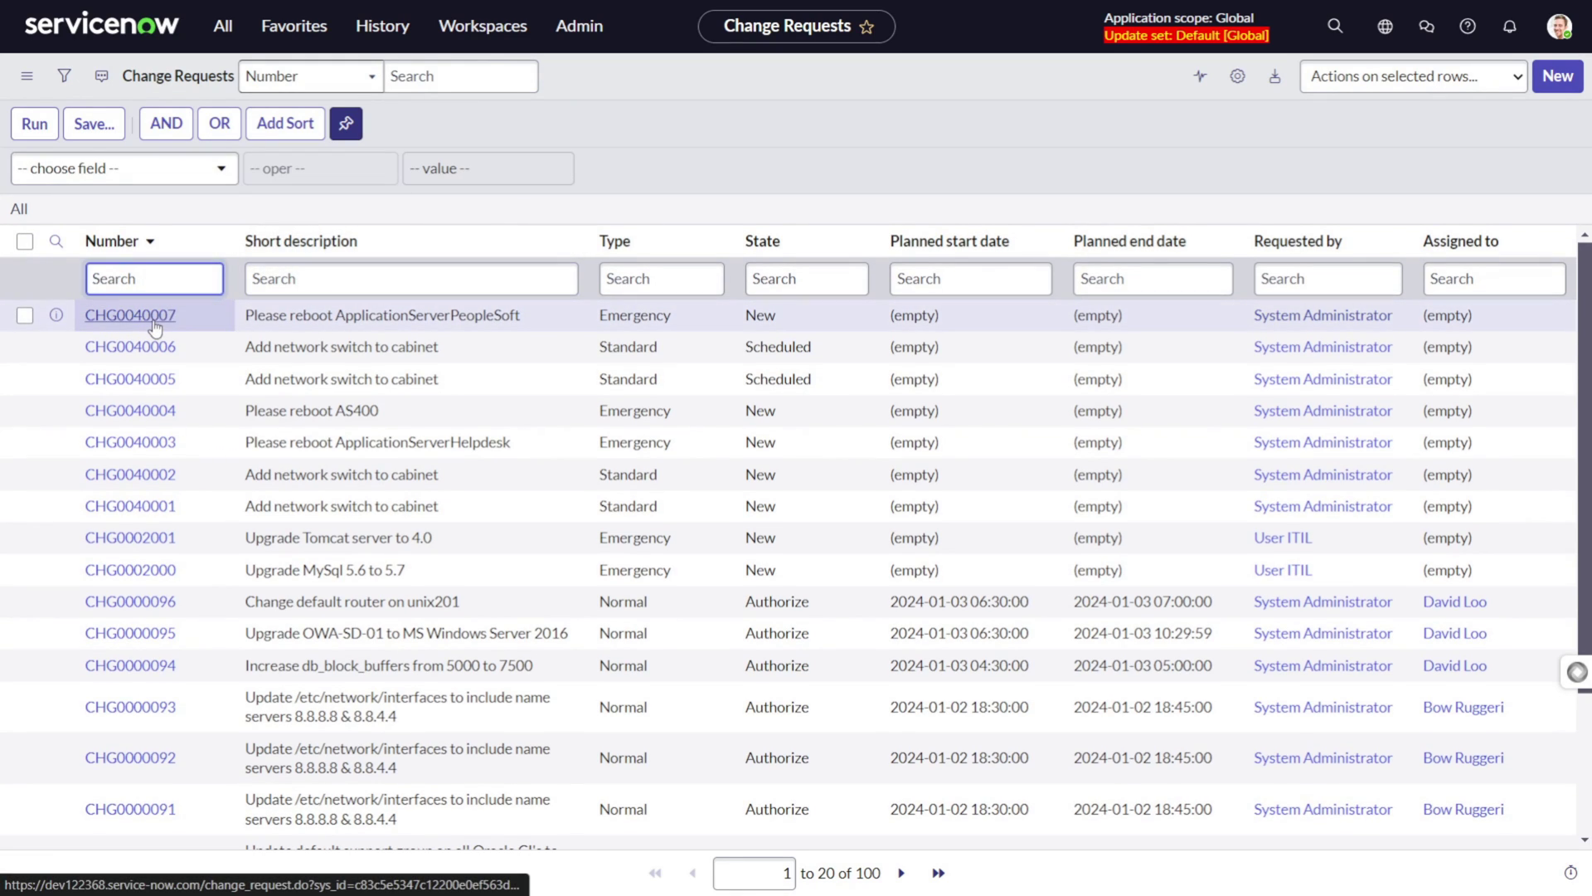
Step: Open the emergency change request for rebooting ApplicationServerPeopleSoft and show the choice list of its Type field
left_click(130, 315)
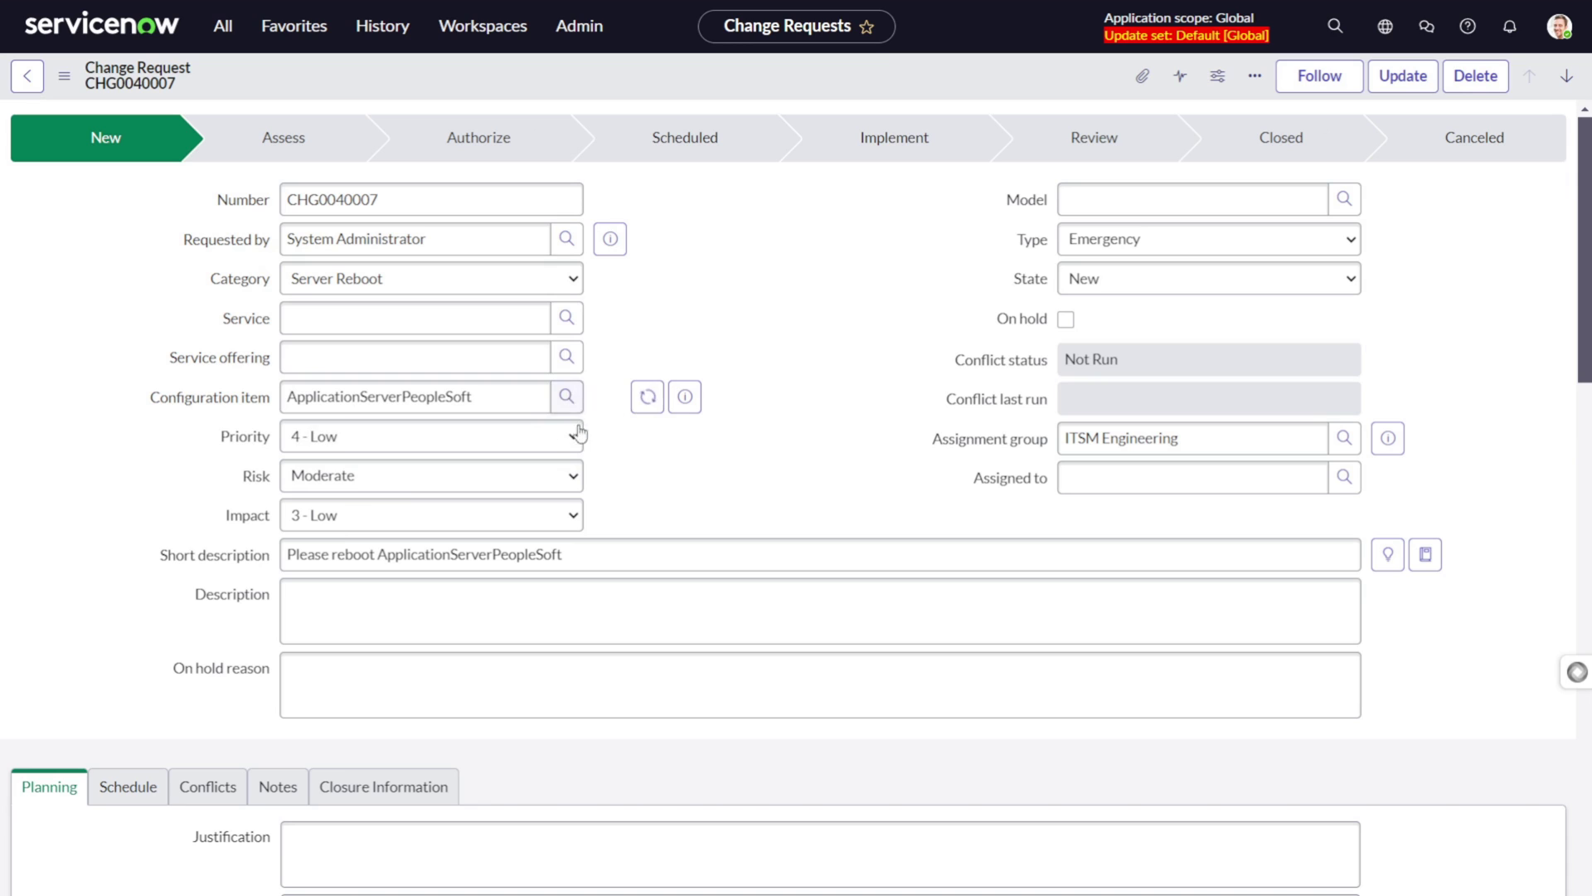
key("ctrl+plus")
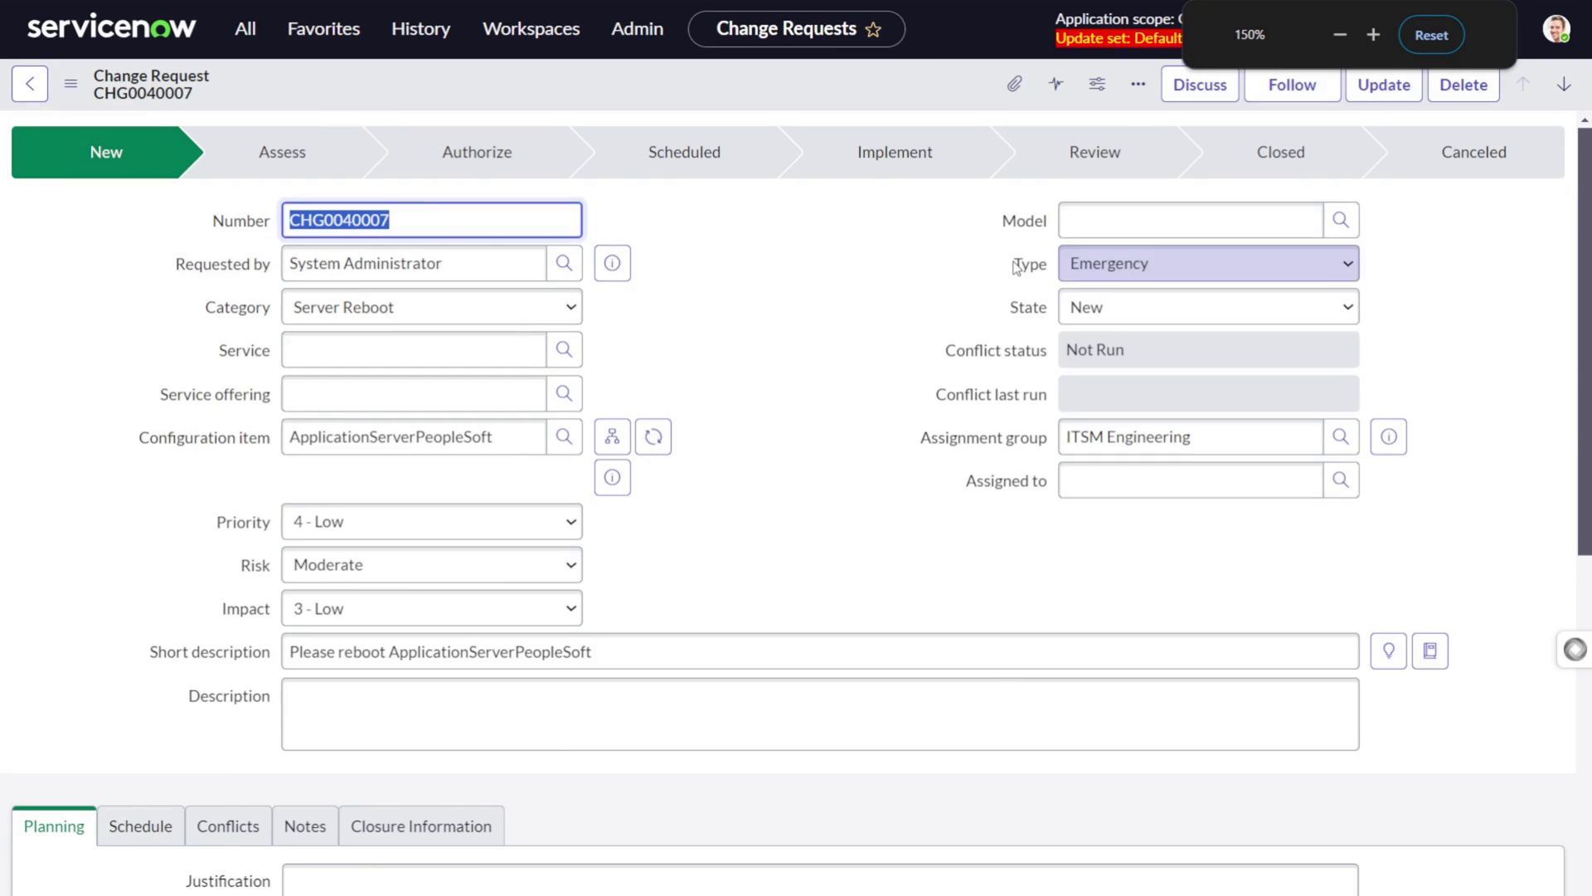
key("ctrl+plus")
key("ctrl+minus")
key("ctrl+minus")
key("ctrl+minus")
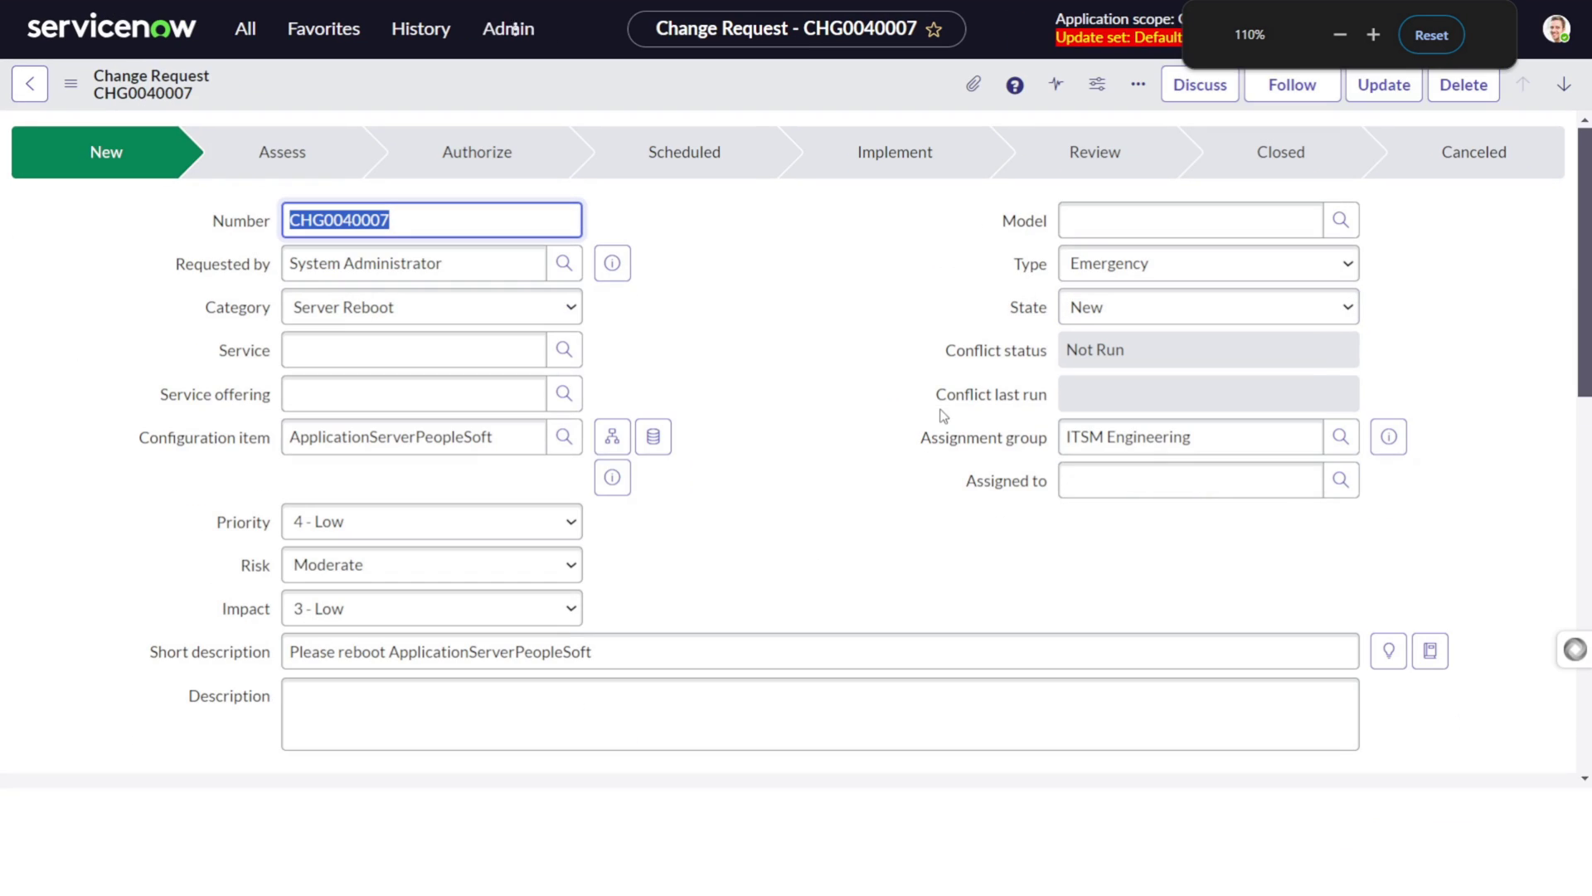
key("ctrl+minus")
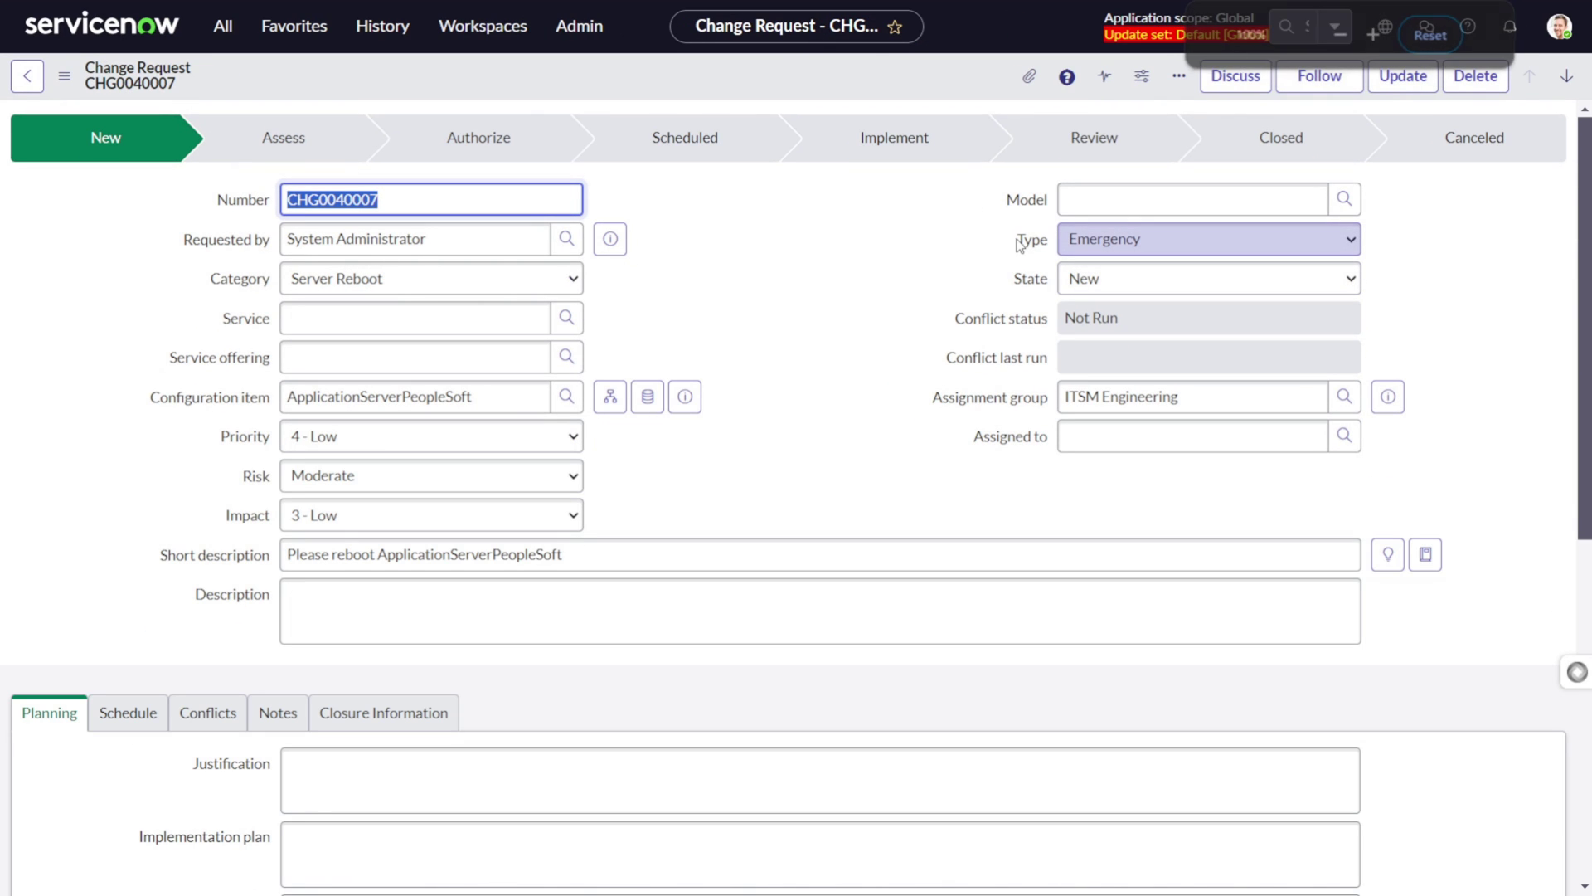
right_click(1019, 243)
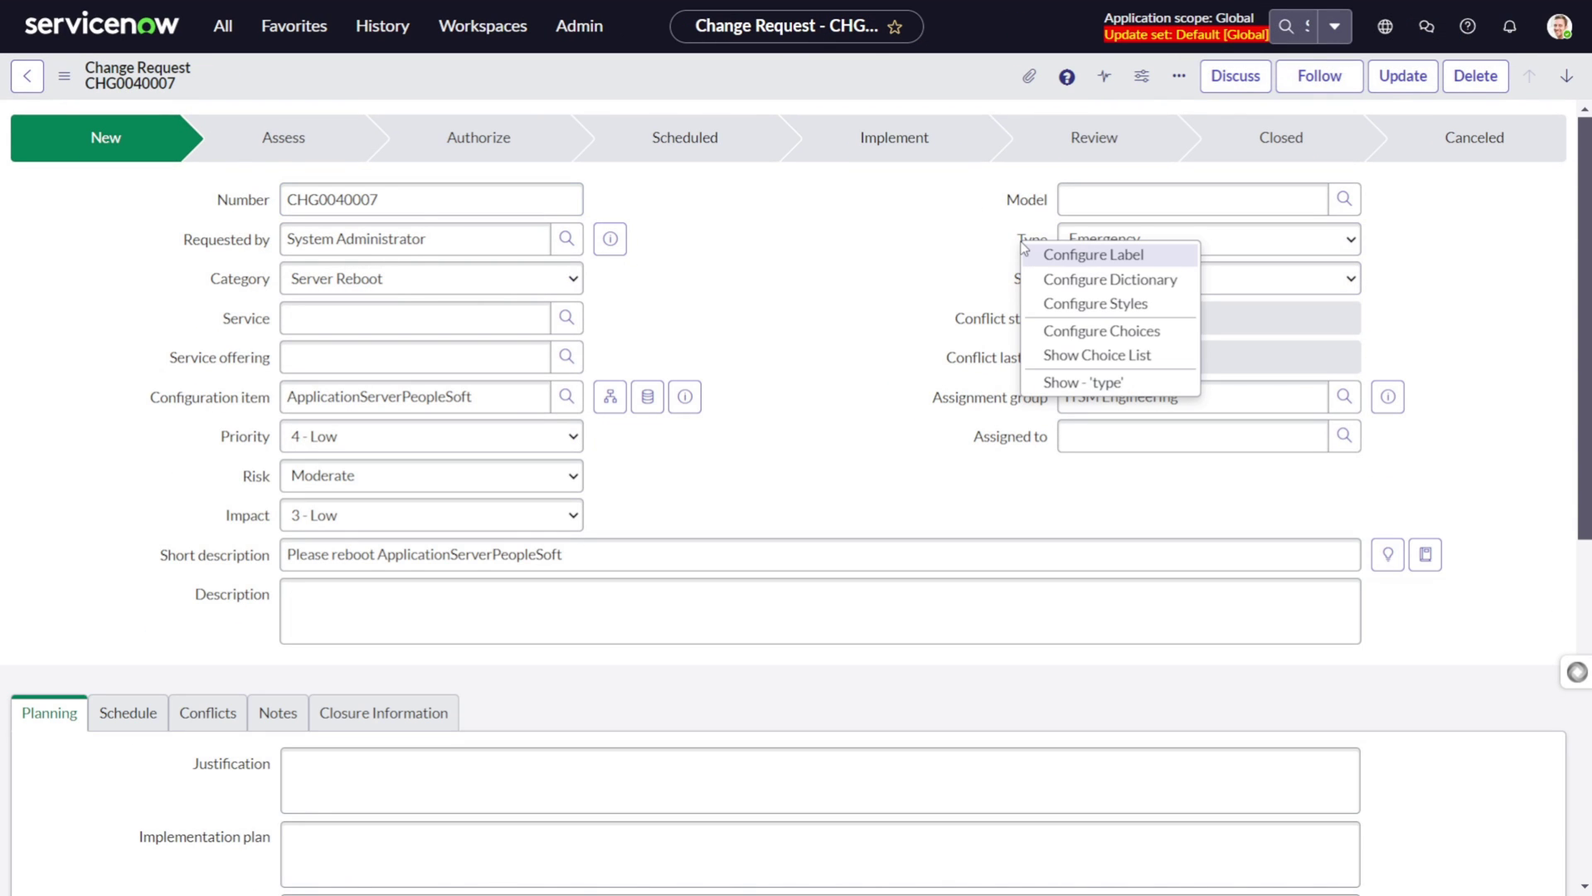
left_click(1085, 371)
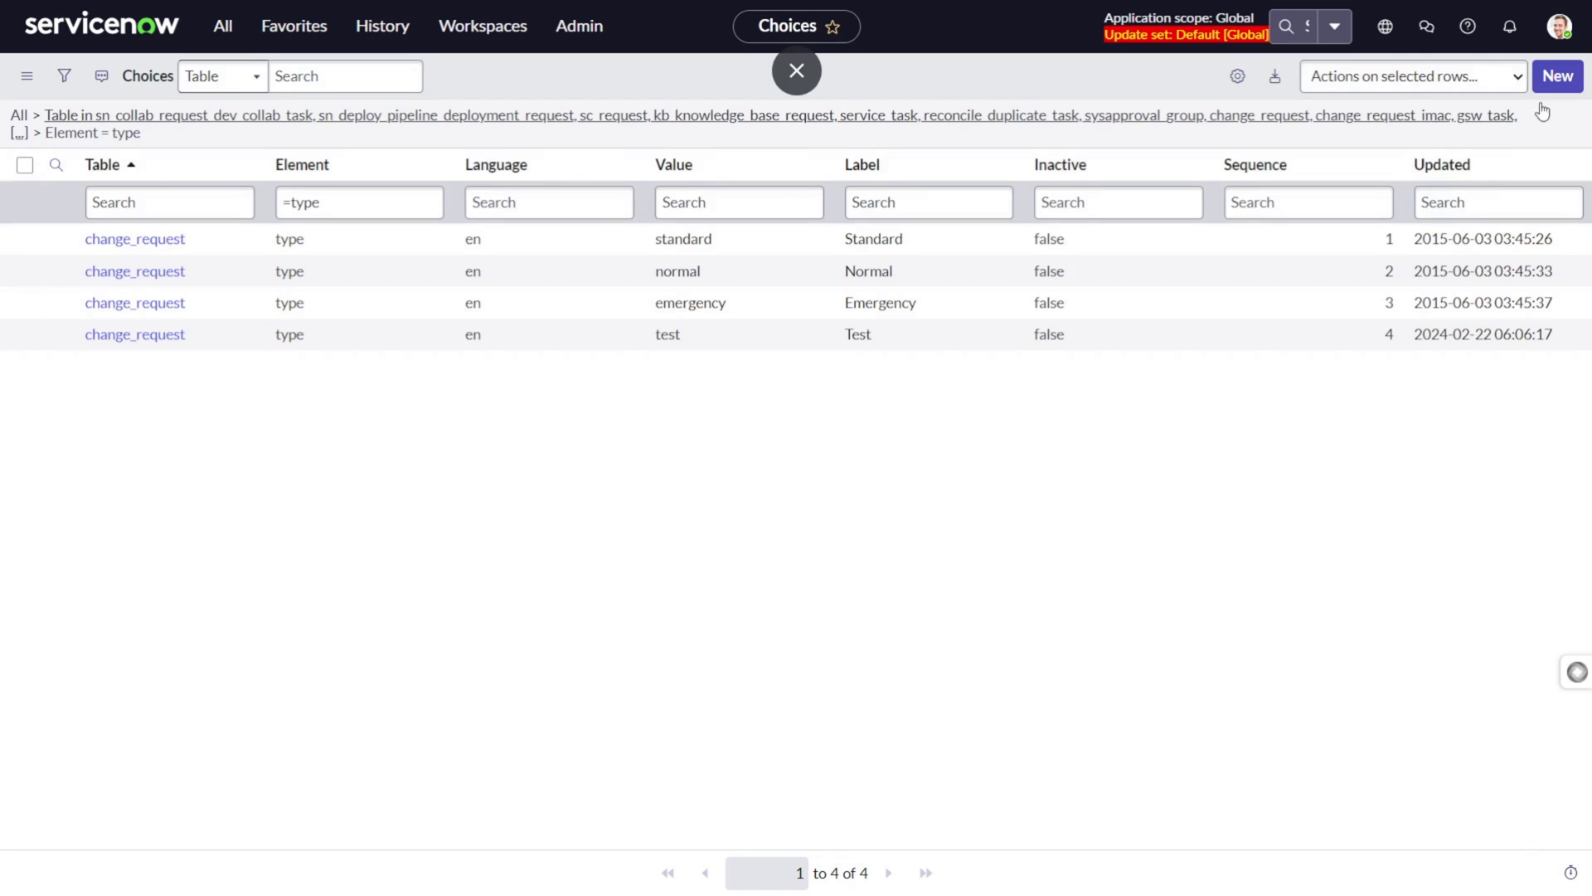
Step: Start a new choice record for the type element and set its Table to Change Request [change_request]
left_click(1573, 81)
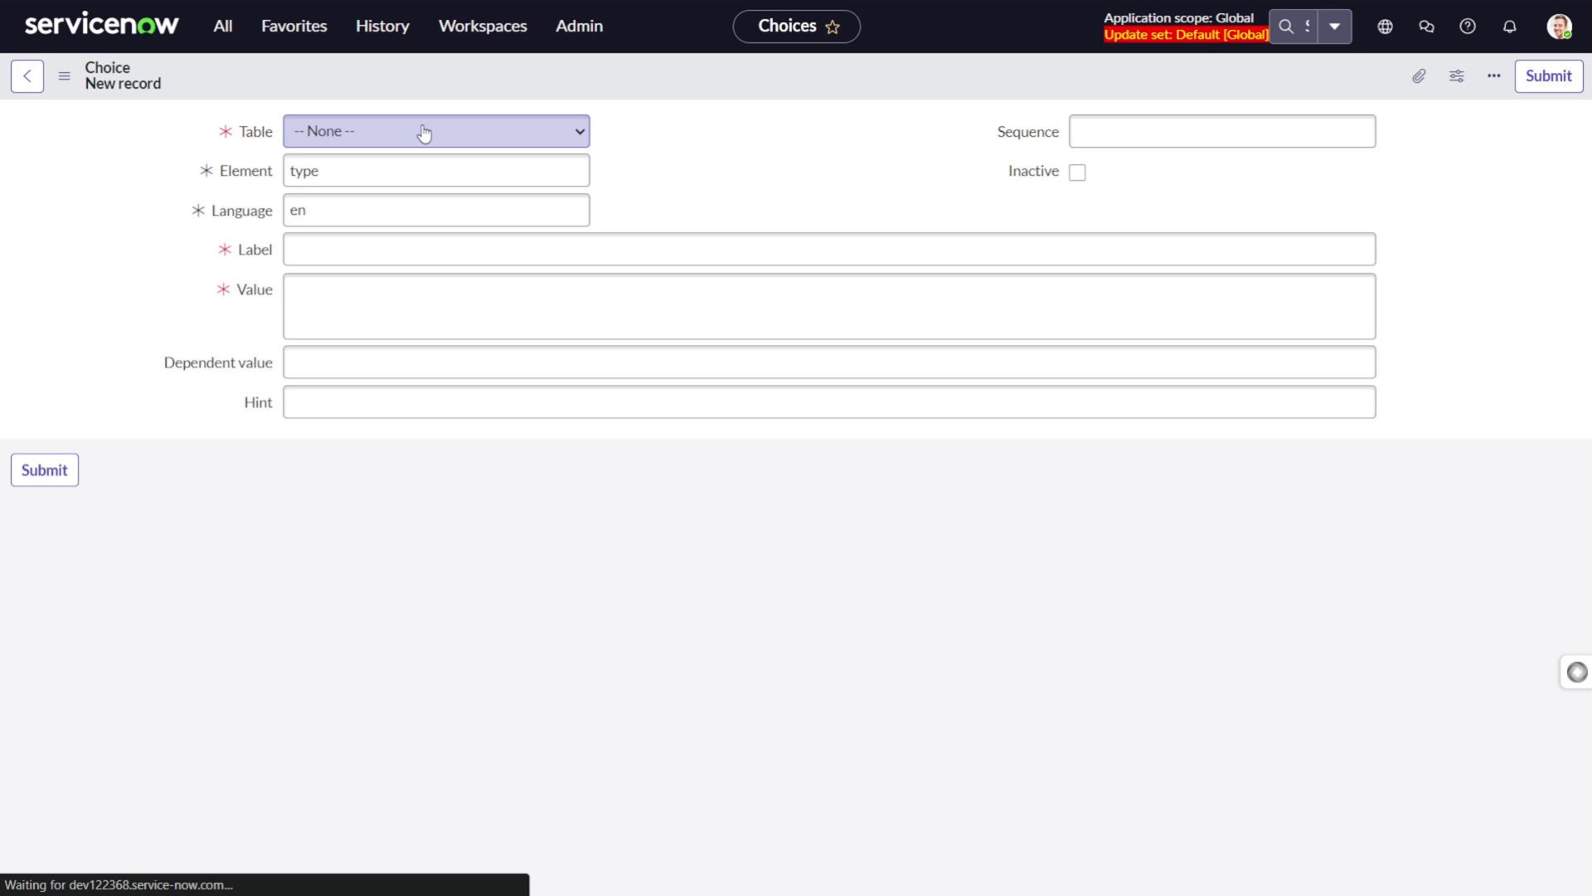
left_click(423, 133)
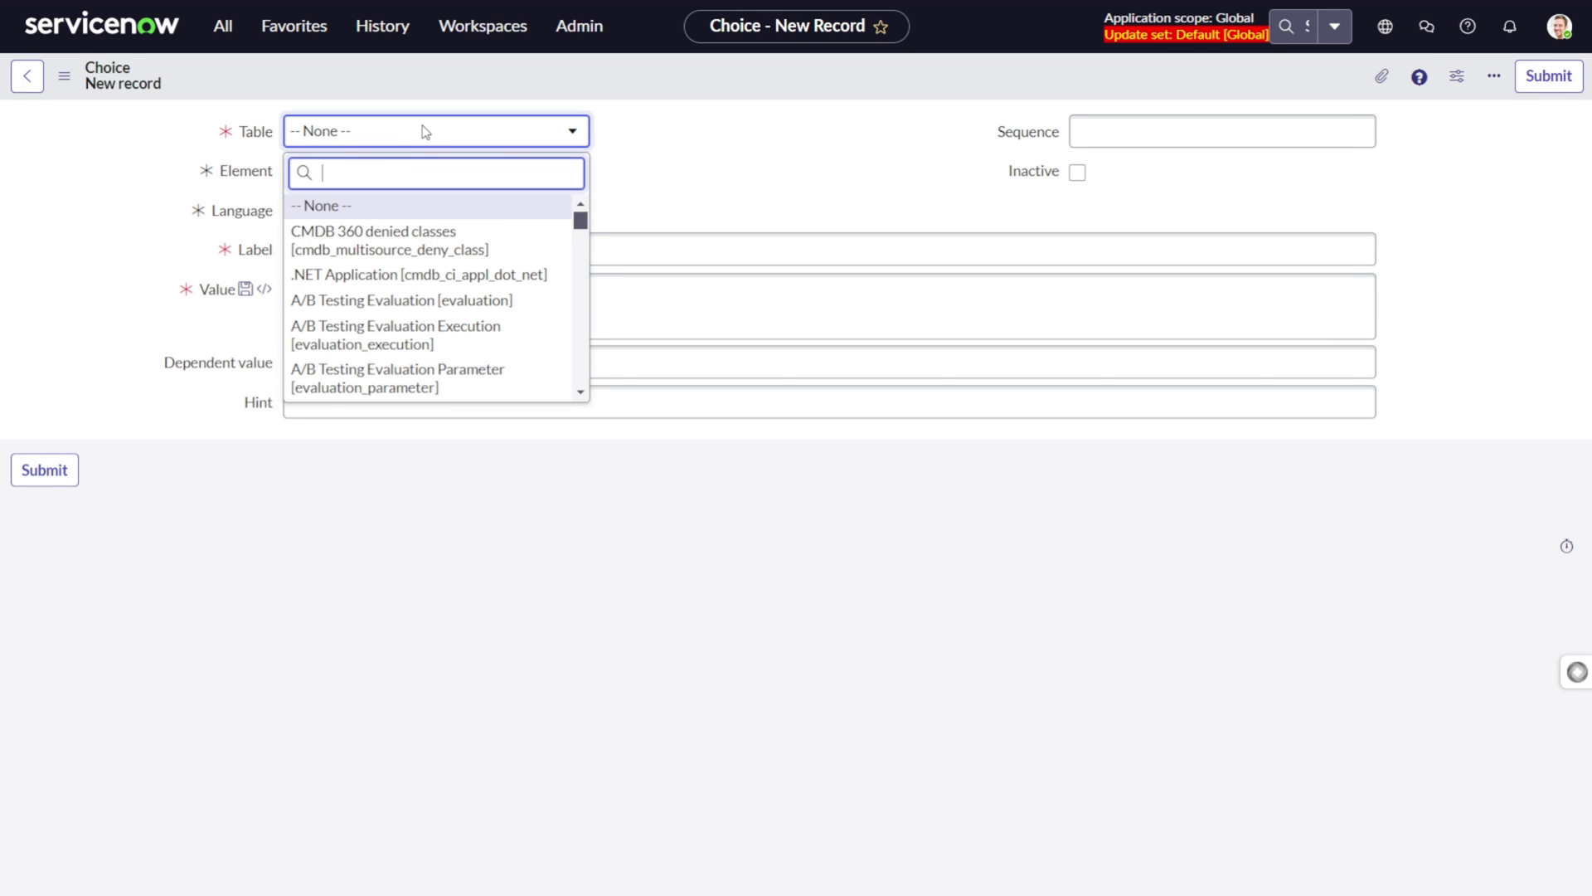
type("chnage")
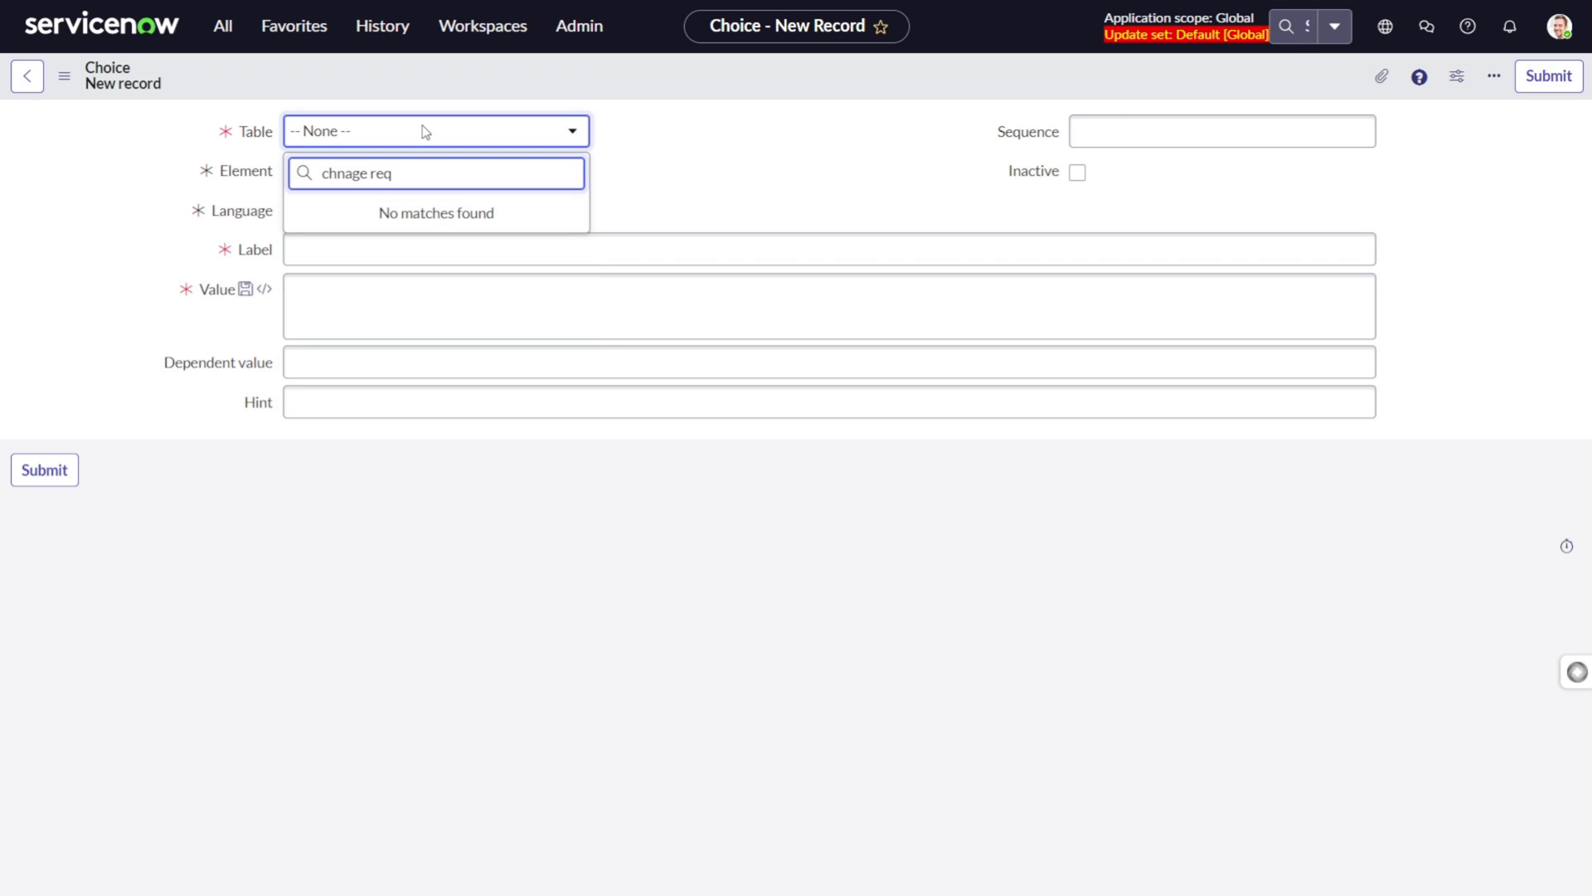
type(" req")
key("BackSpace")
key("BackSpace")
key("BackSpace")
key("BackSpace")
key("BackSpace")
key("BackSpace")
key("BackSpace")
key("BackSpace")
type("ange req")
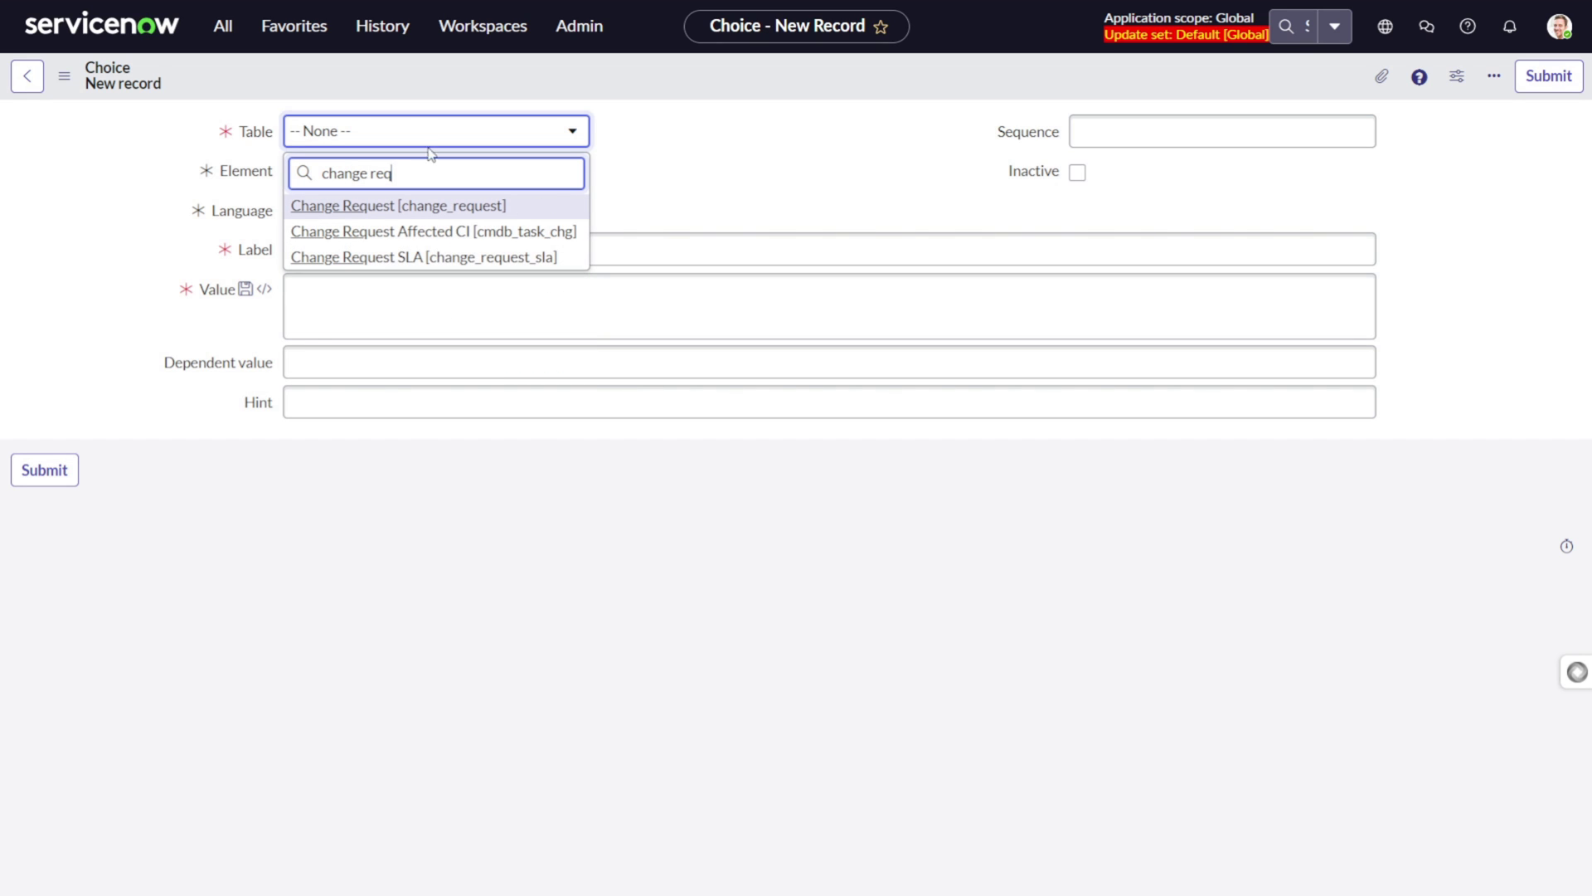
left_click(454, 209)
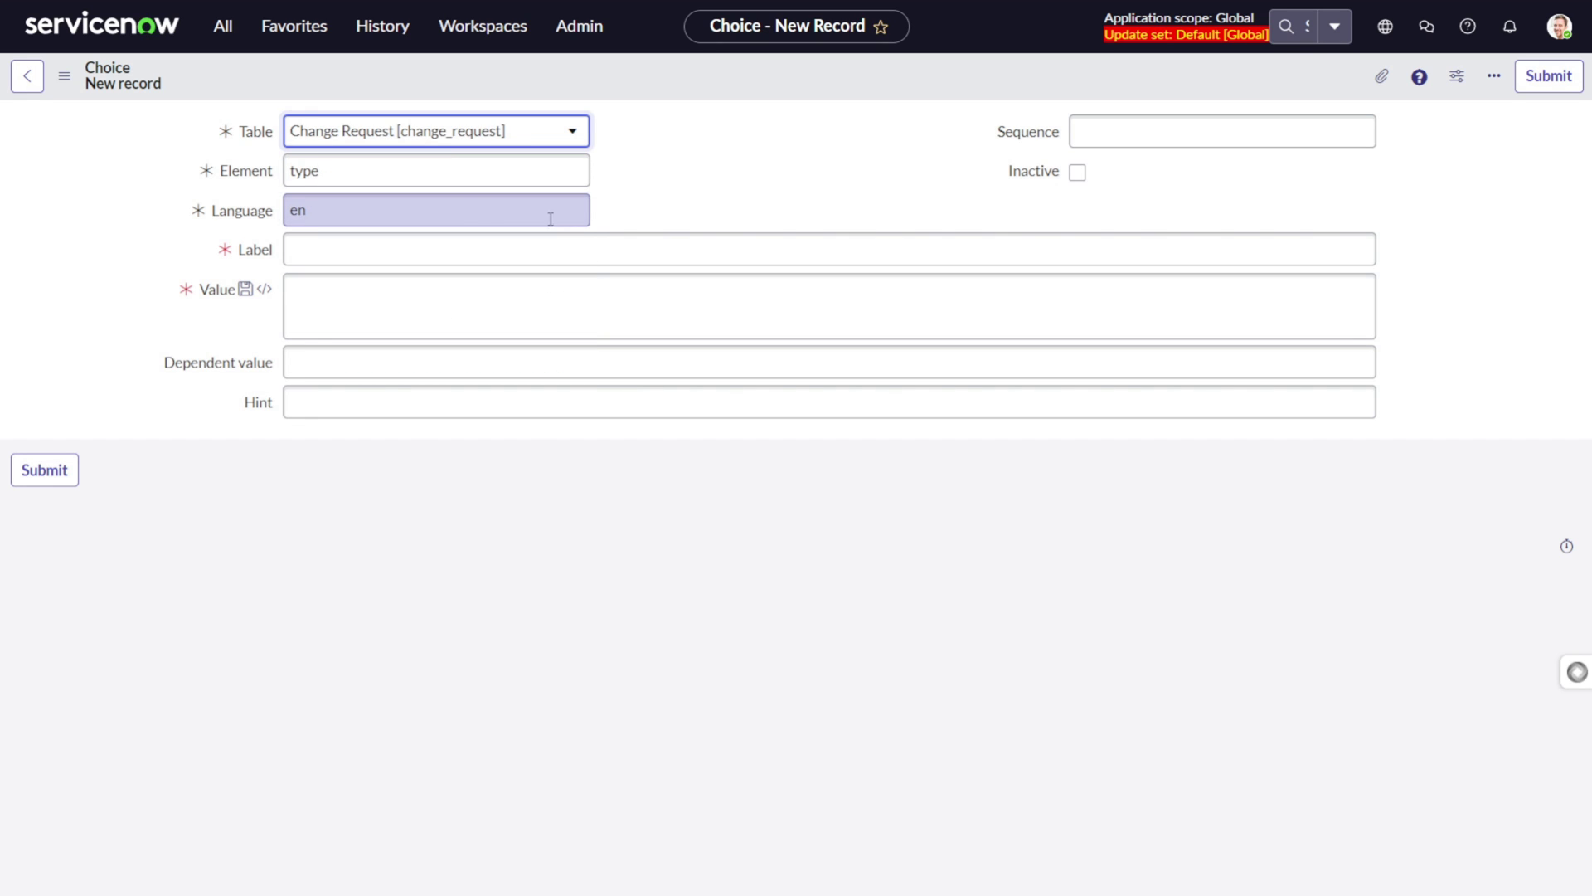
Step: Enter Expedited as the new choice's label and lowercase expedited as its value
left_click(392, 245)
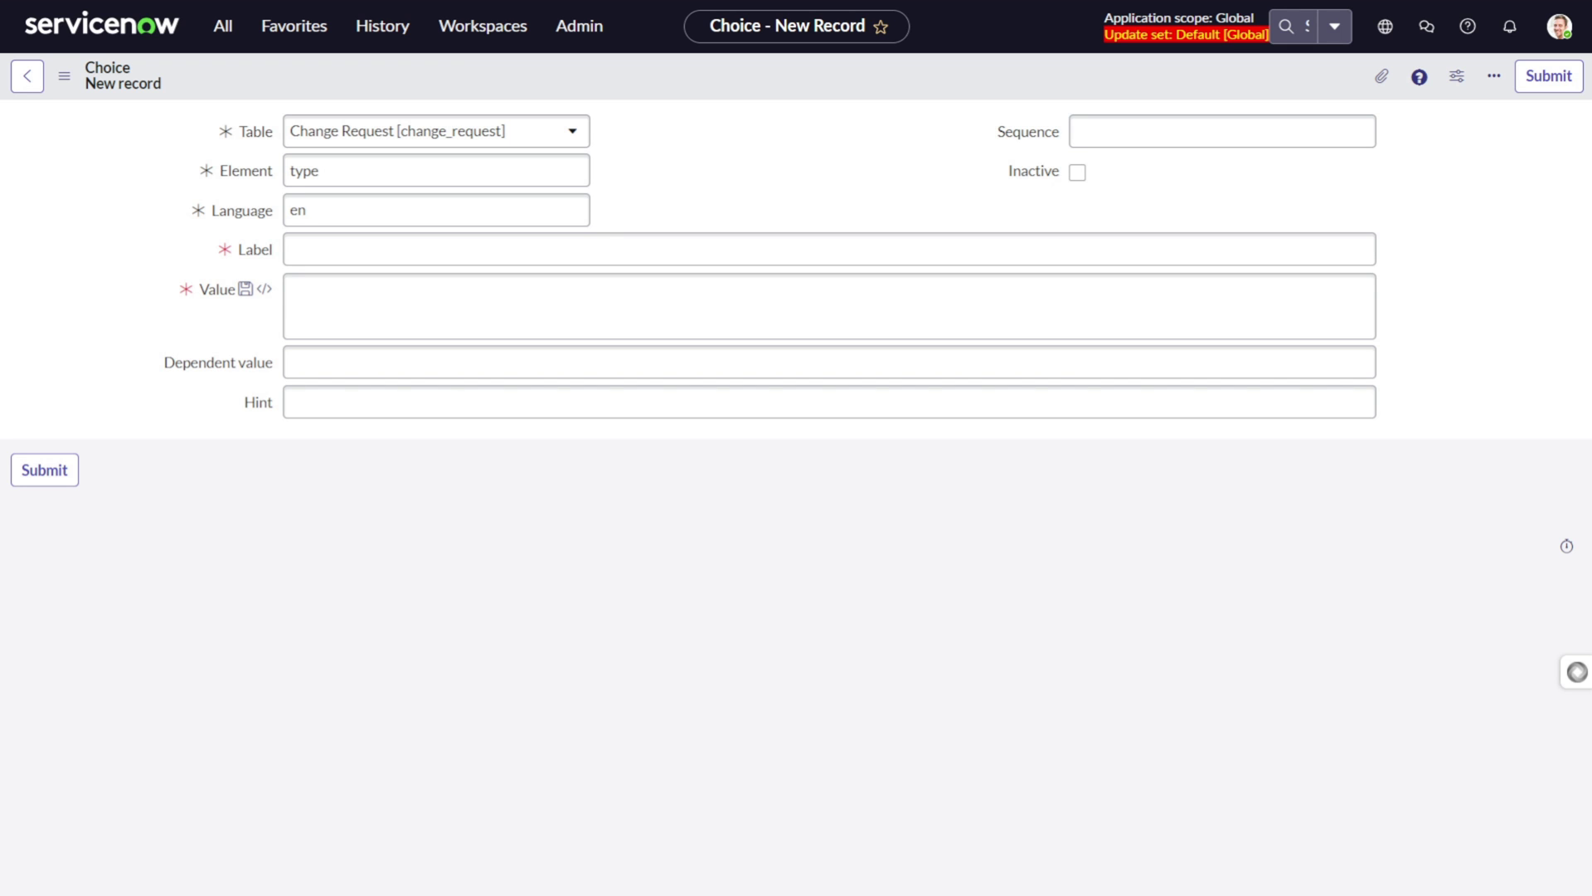
left_click(559, 244)
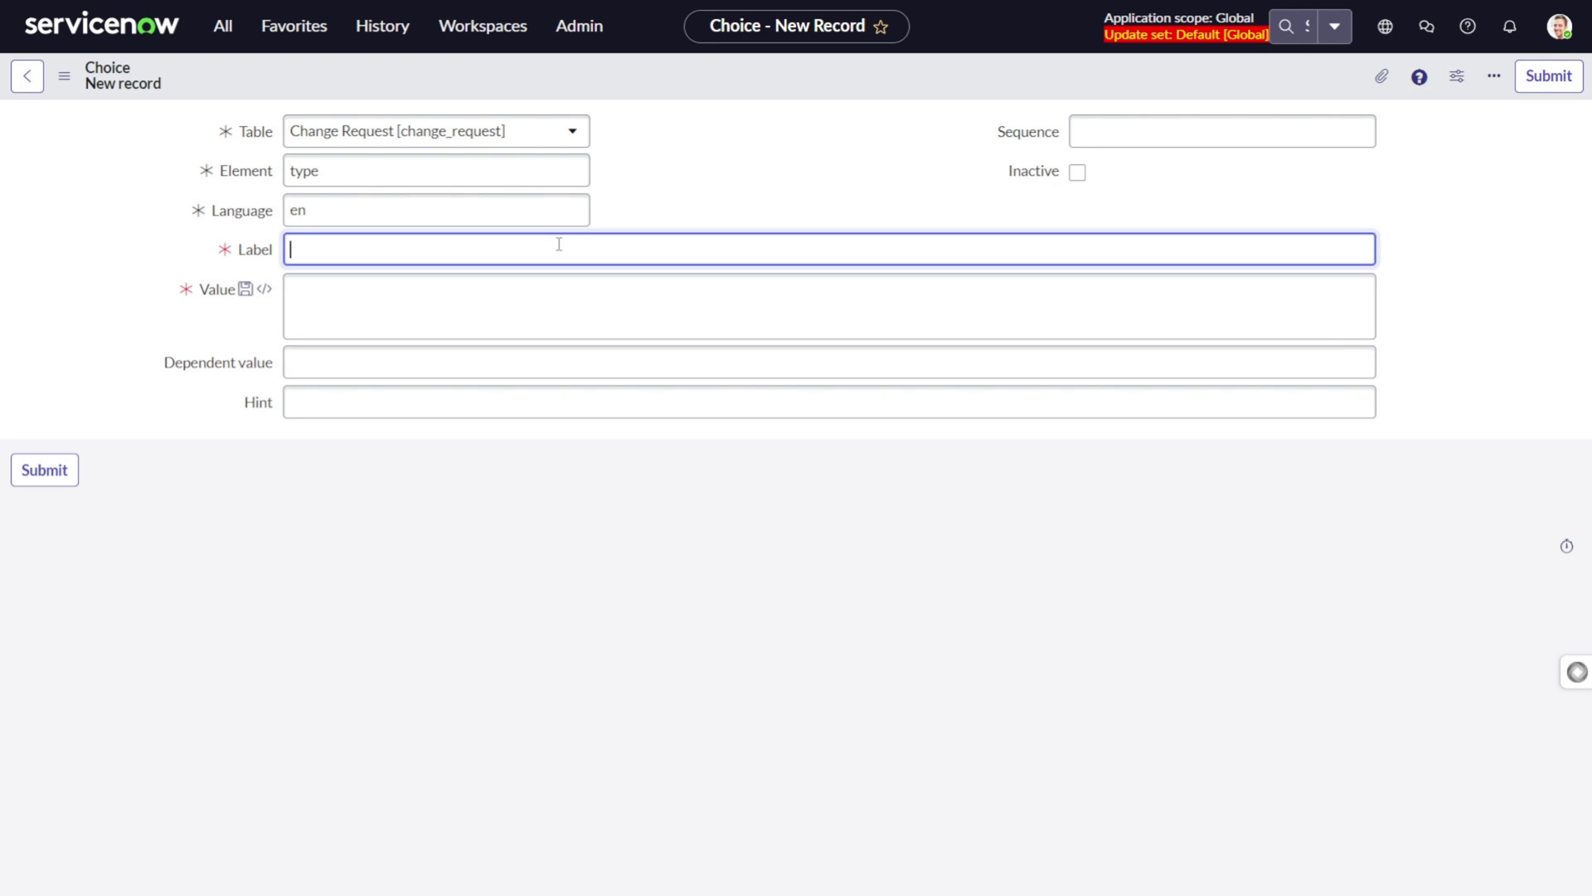
type("Expedited")
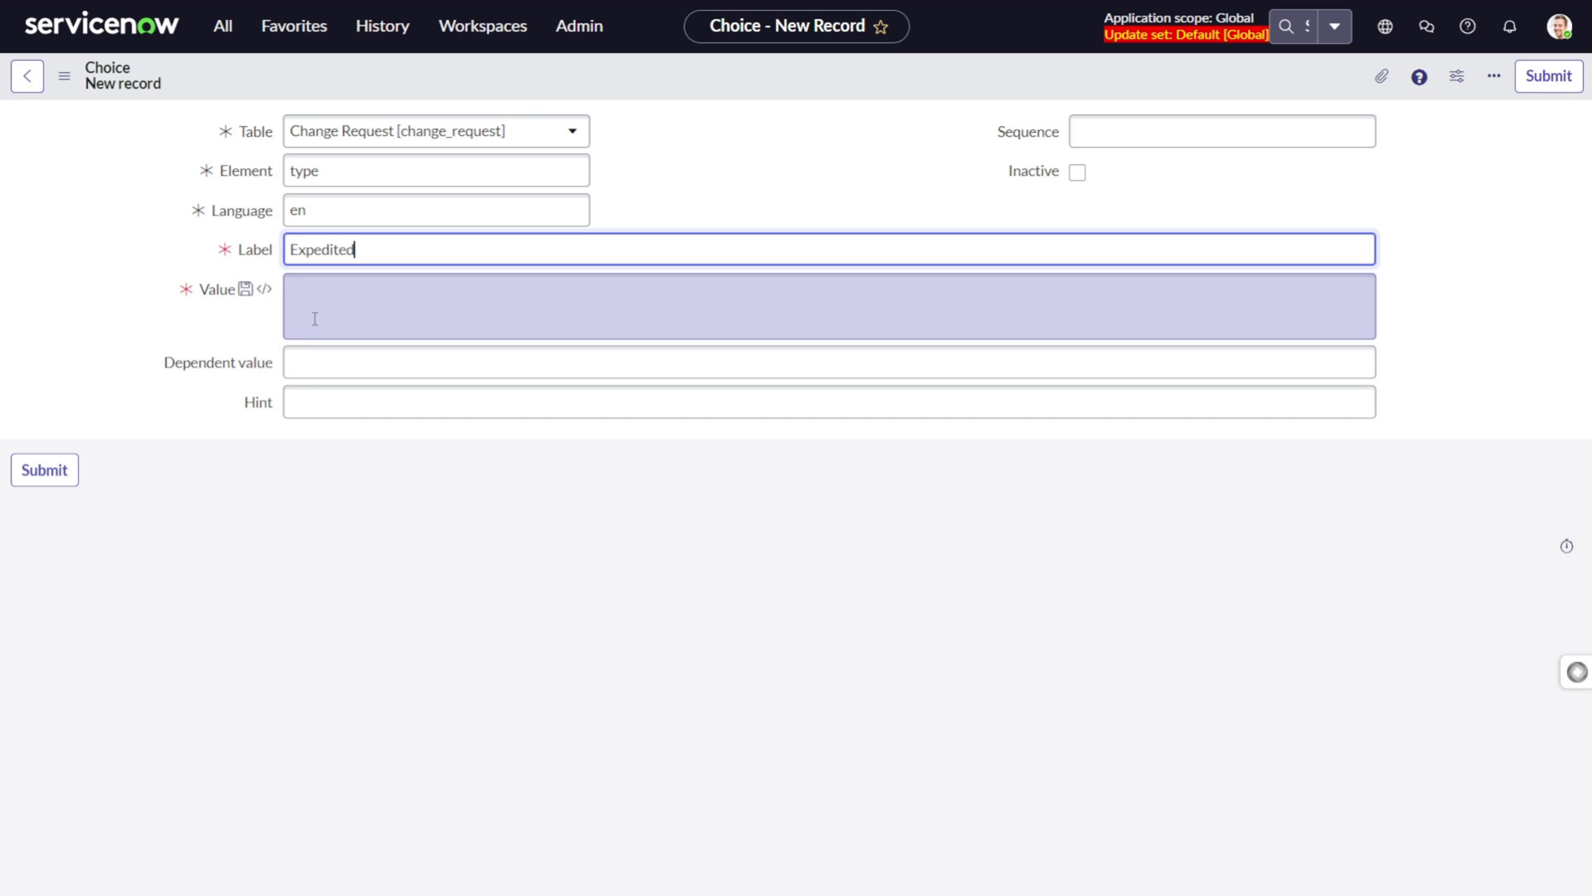
left_click(341, 286)
type("Expedited")
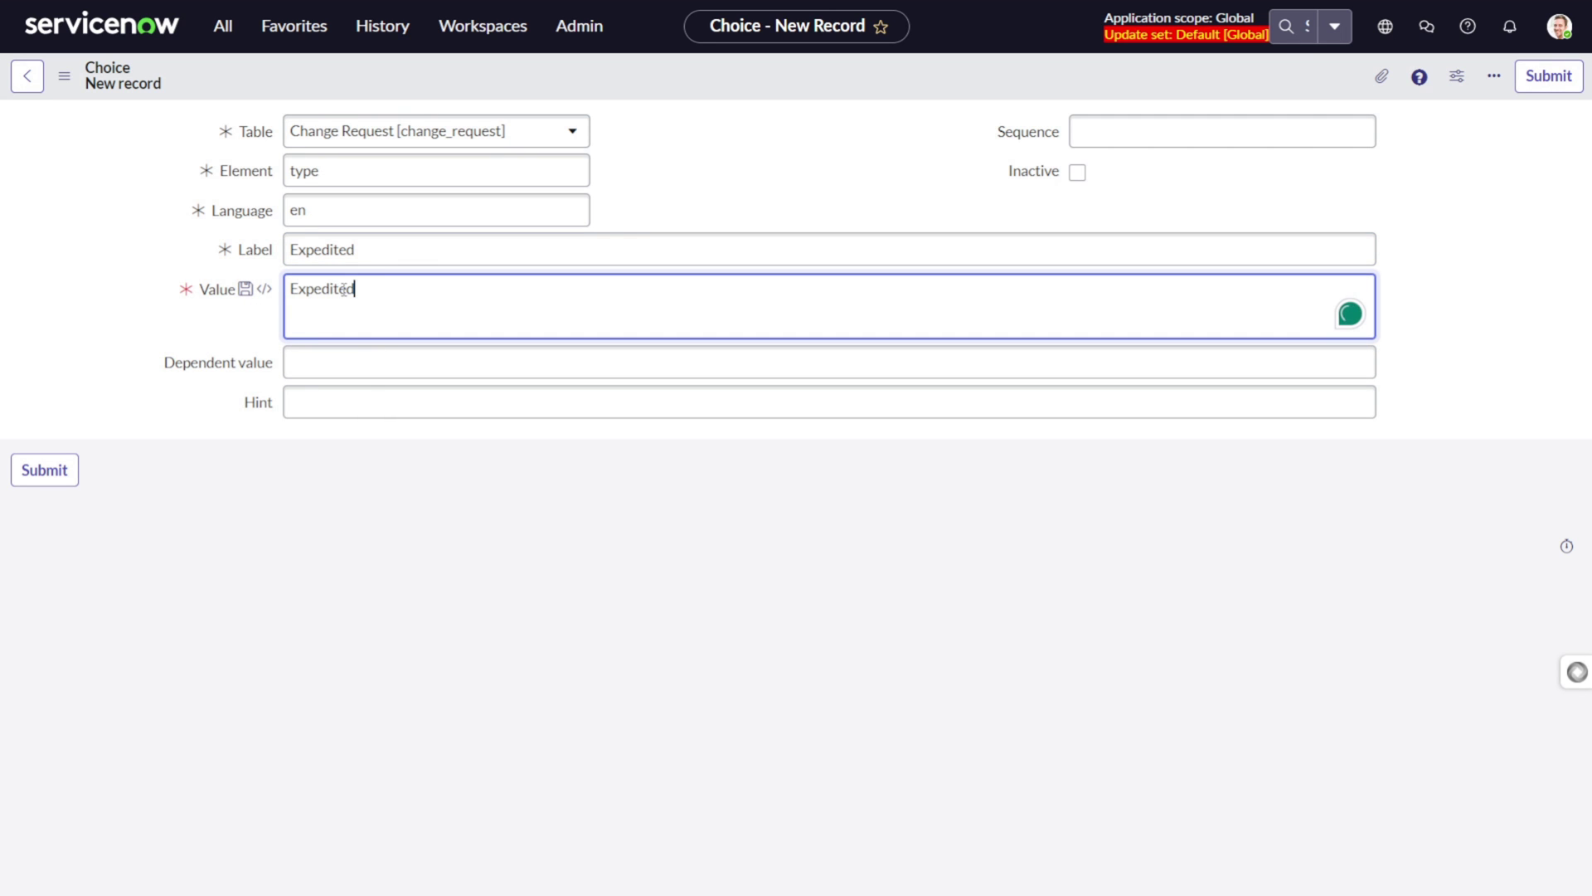
left_click(298, 290)
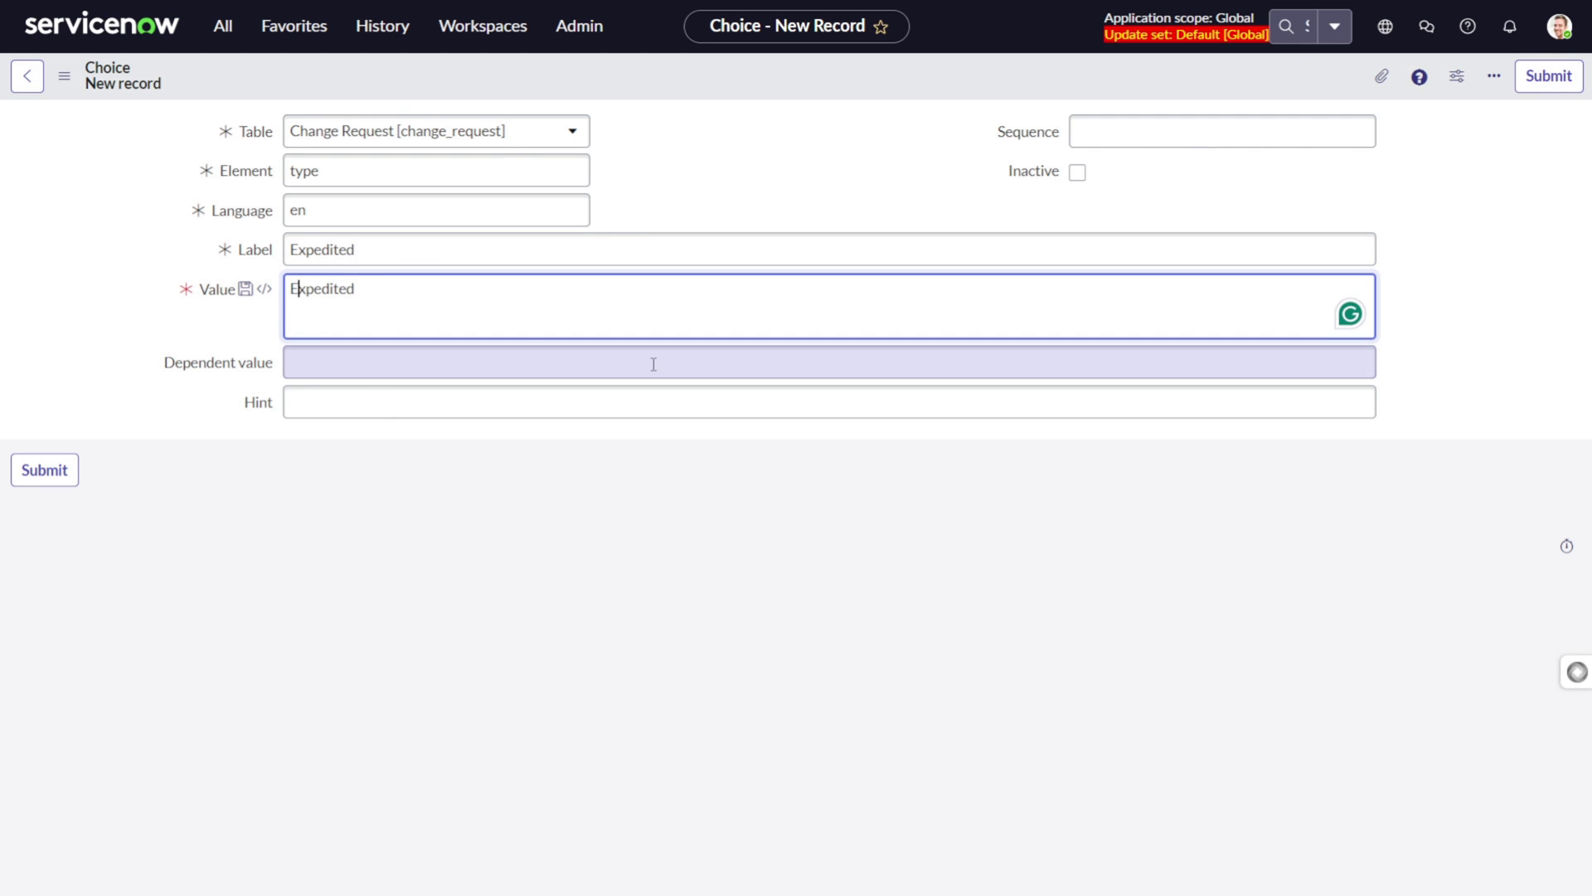
key("BackSpace")
type("e")
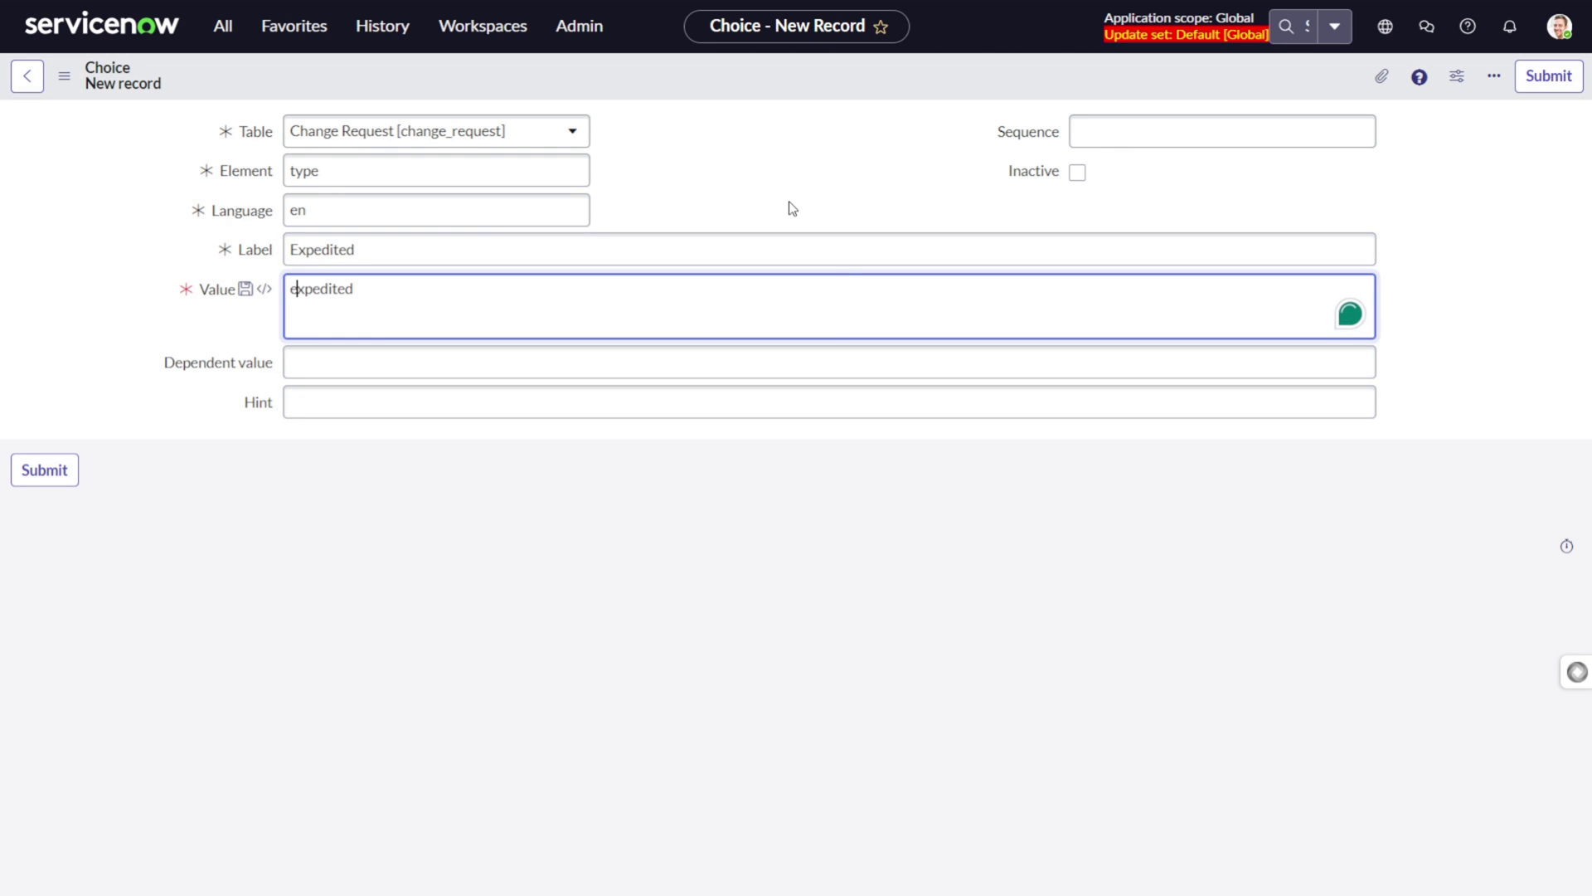
Step: Set the new choice's sequence to 5 and submit the record
left_click(1212, 131)
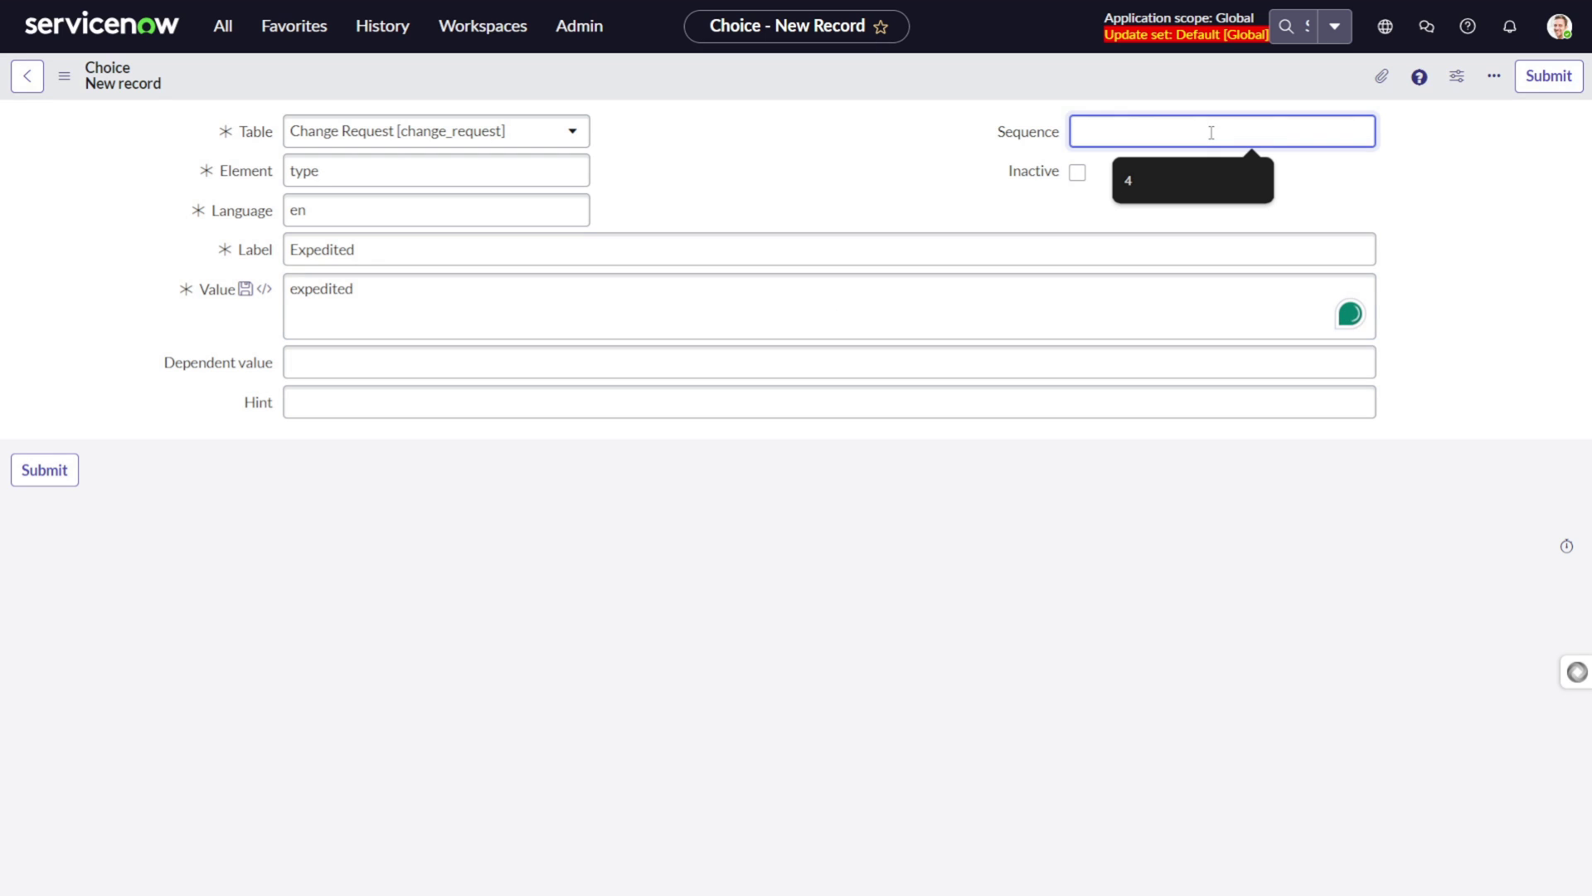
type("4")
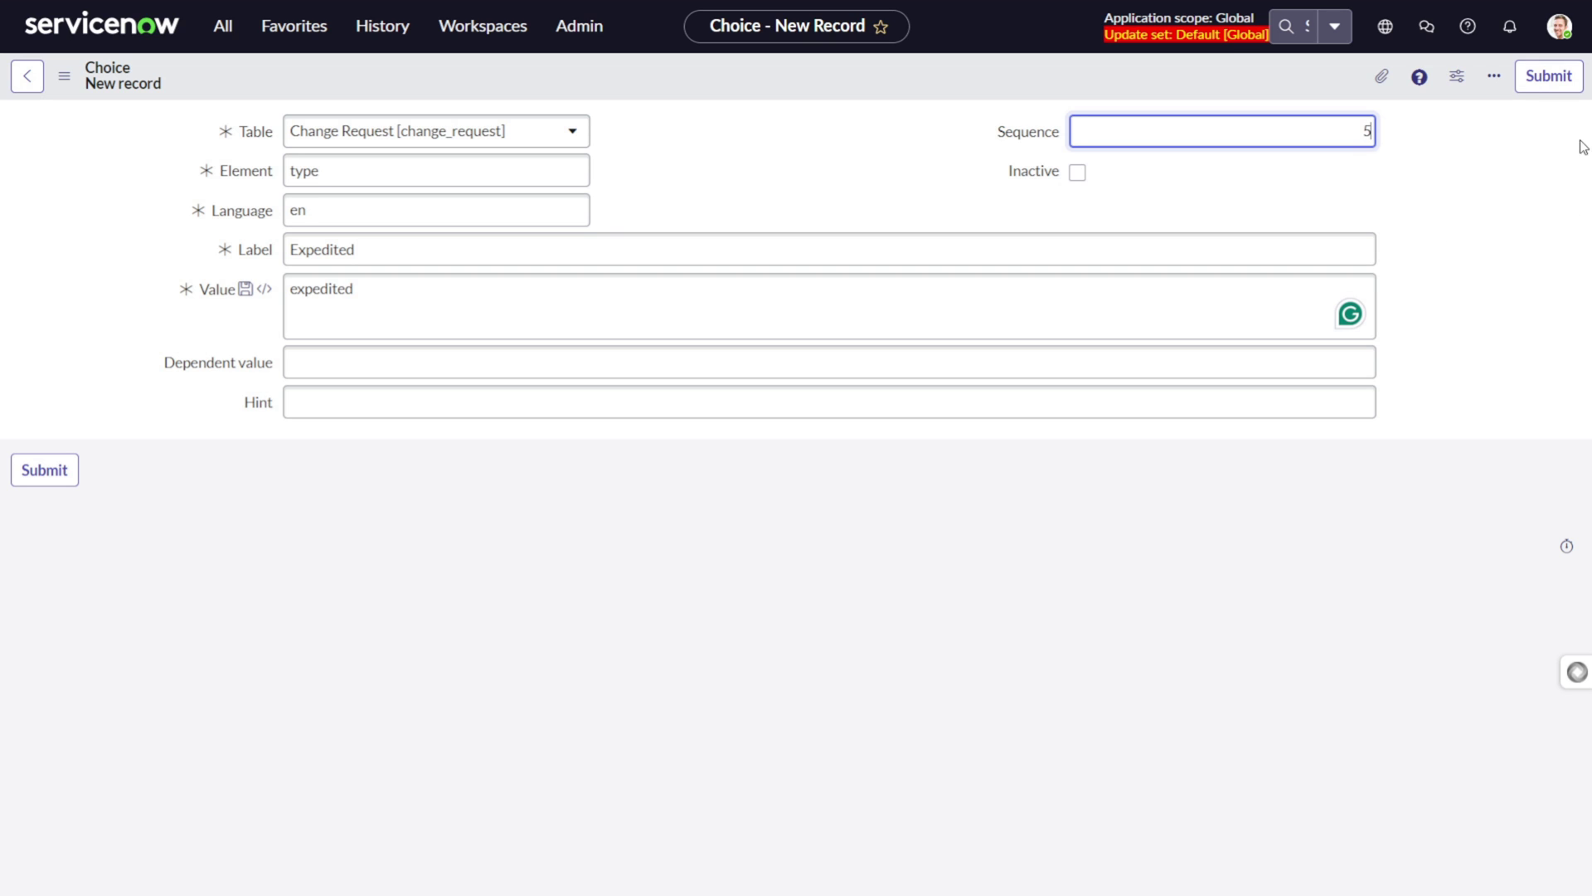
left_click(1546, 86)
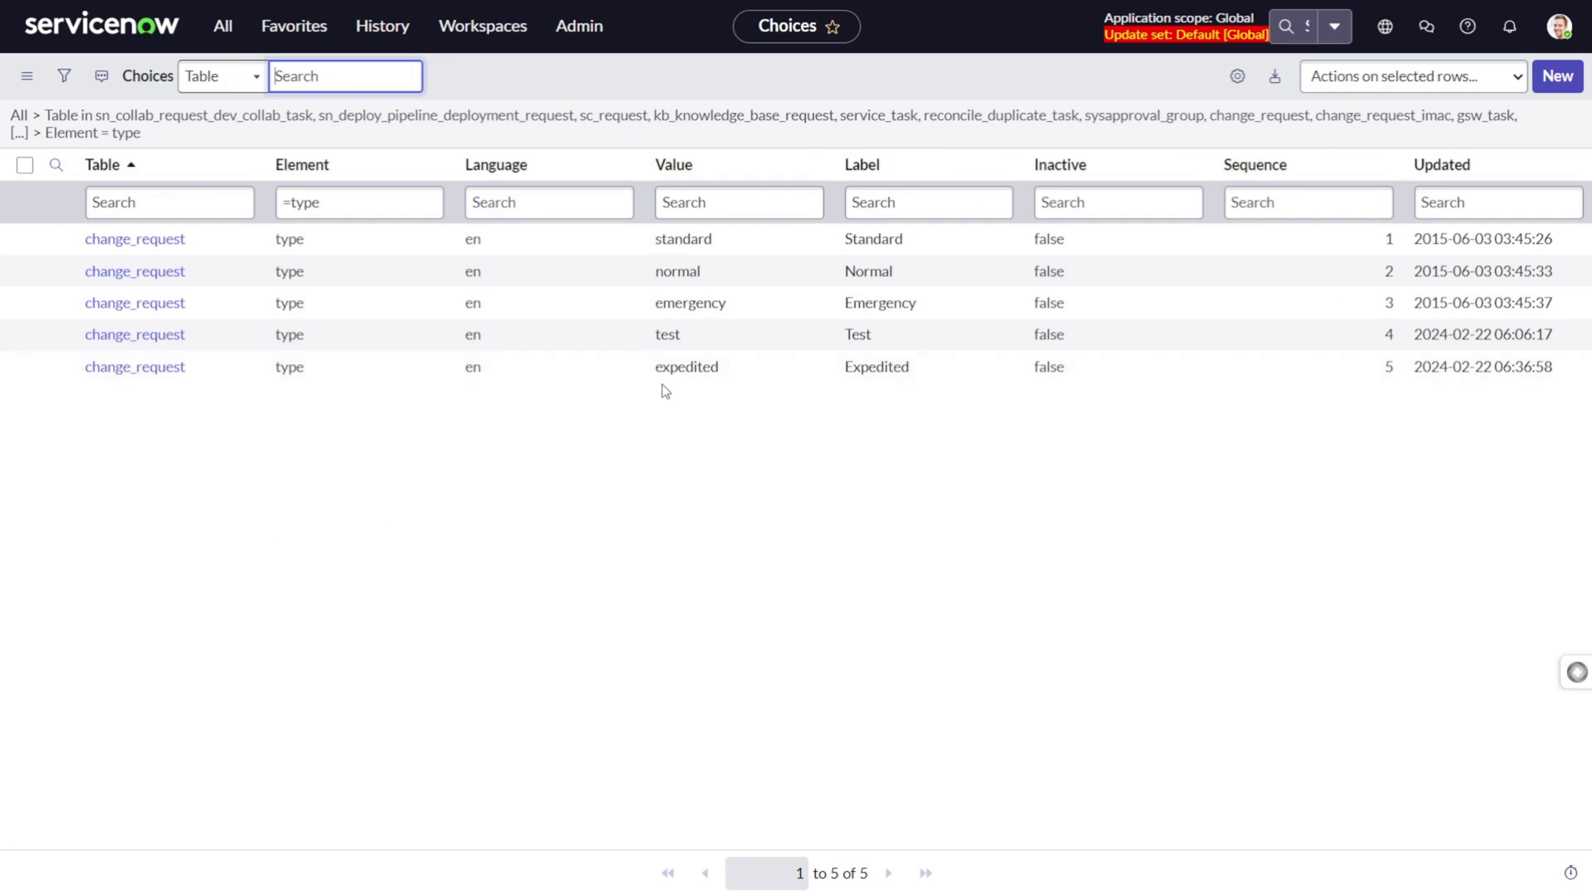
left_click_drag(949, 377, 817, 389)
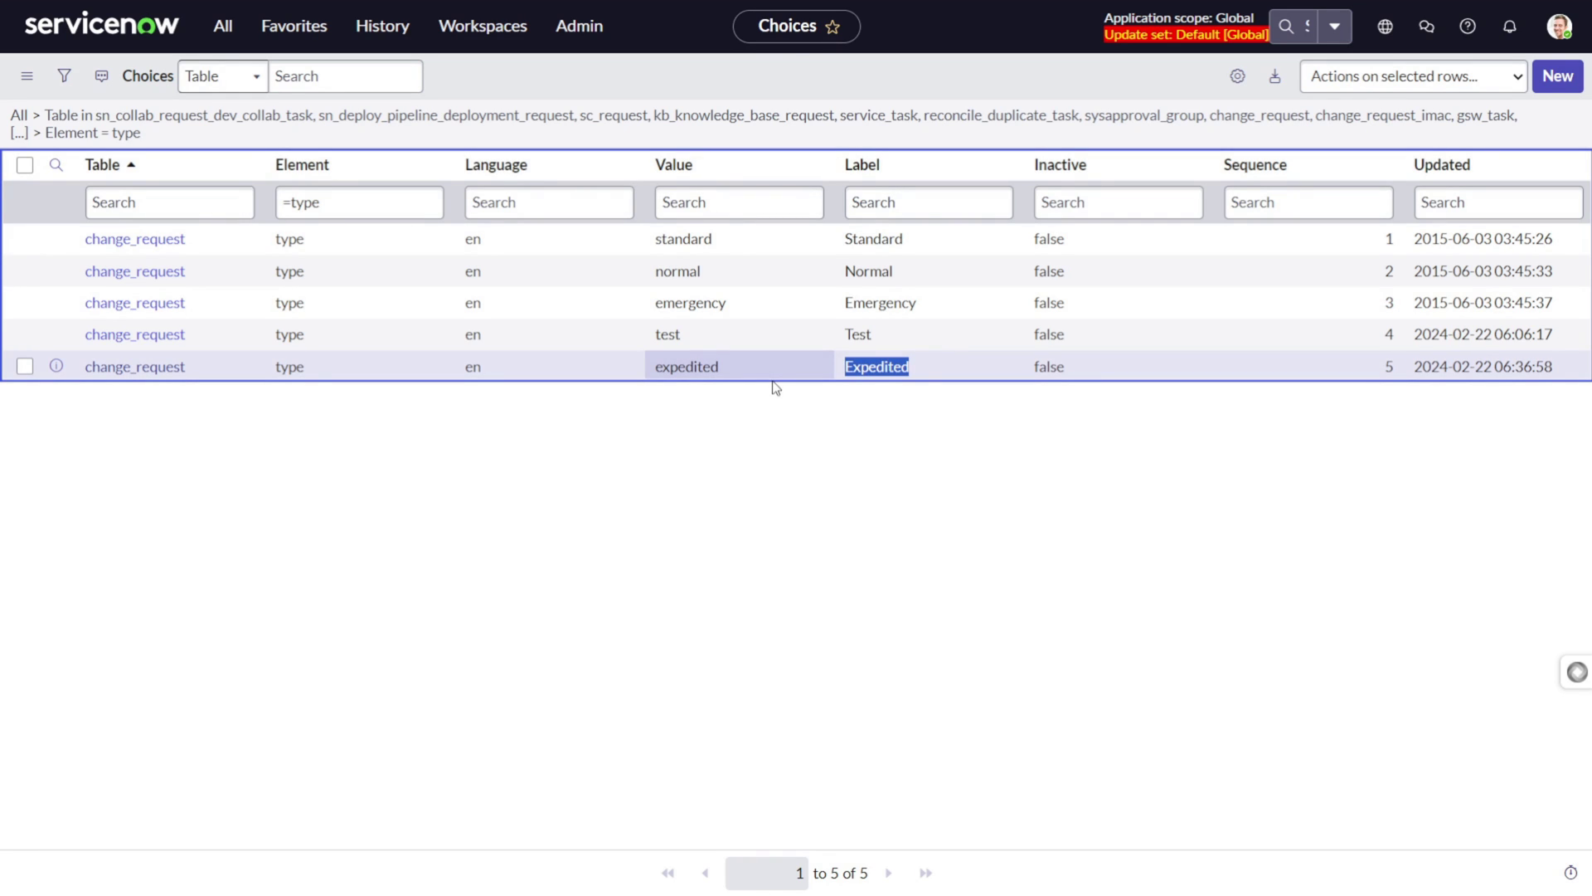
left_click(216, 44)
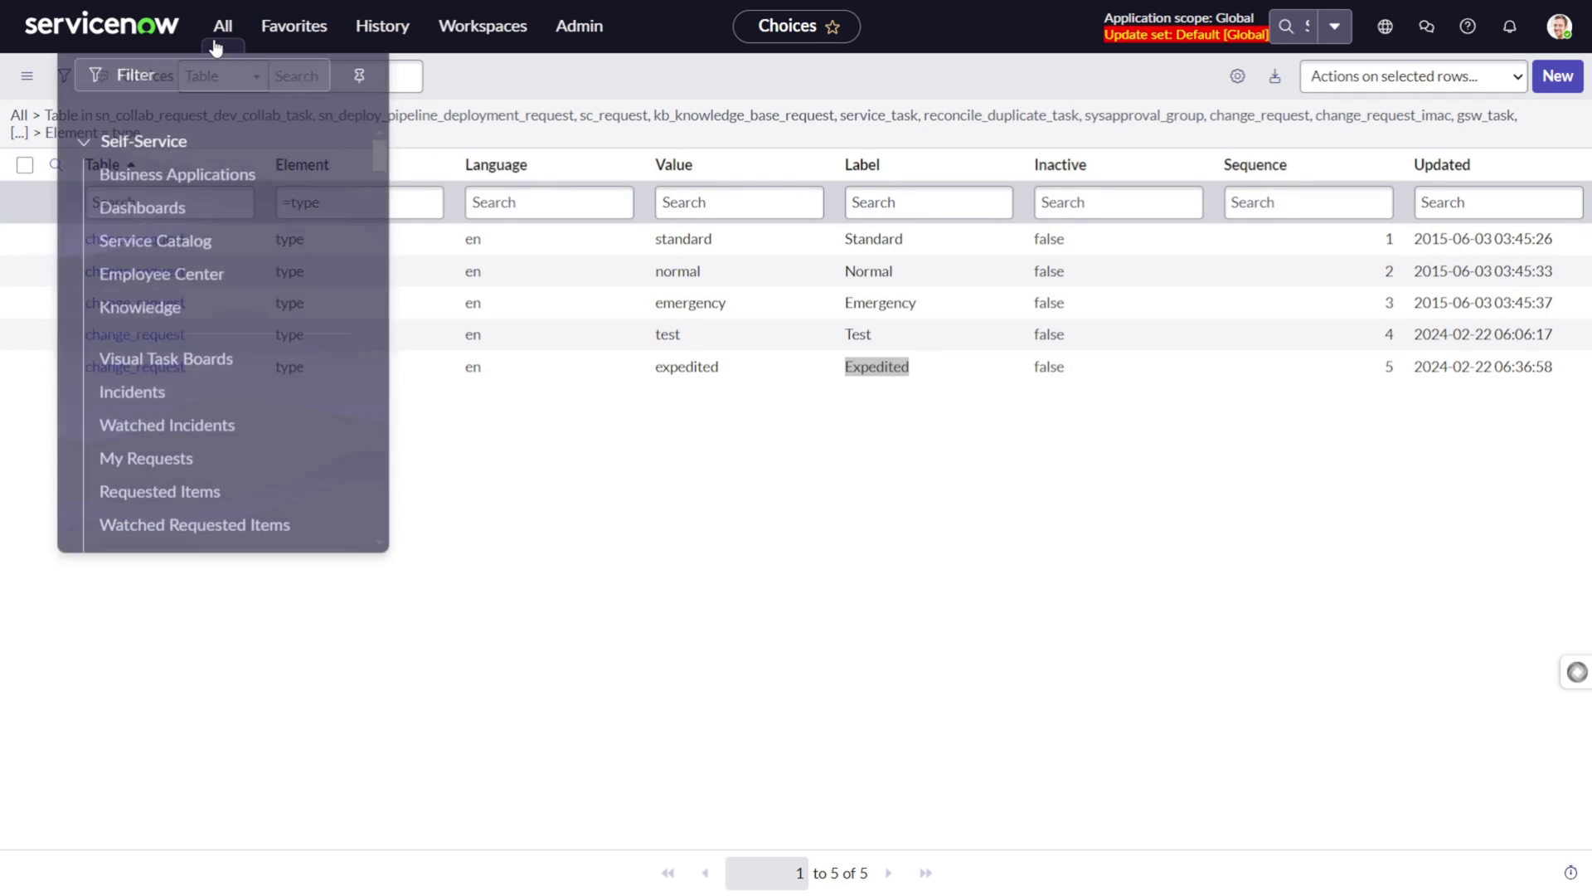
type("chnage")
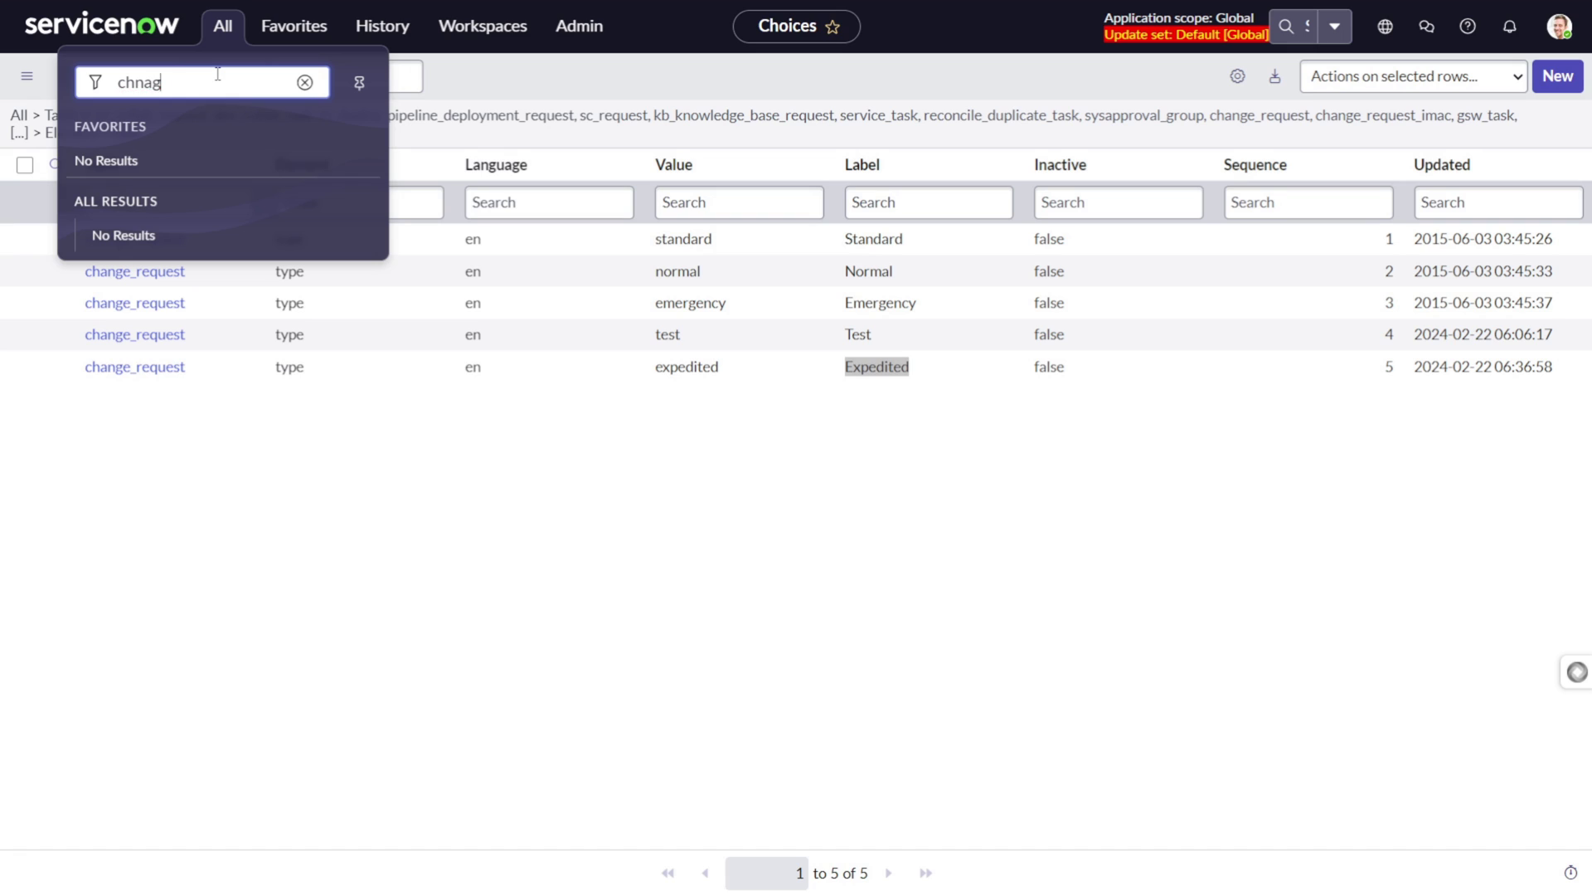
key("BackSpace")
key("BackSpace")
key("BackSpace")
type("angr")
key("BackSpace")
type("e")
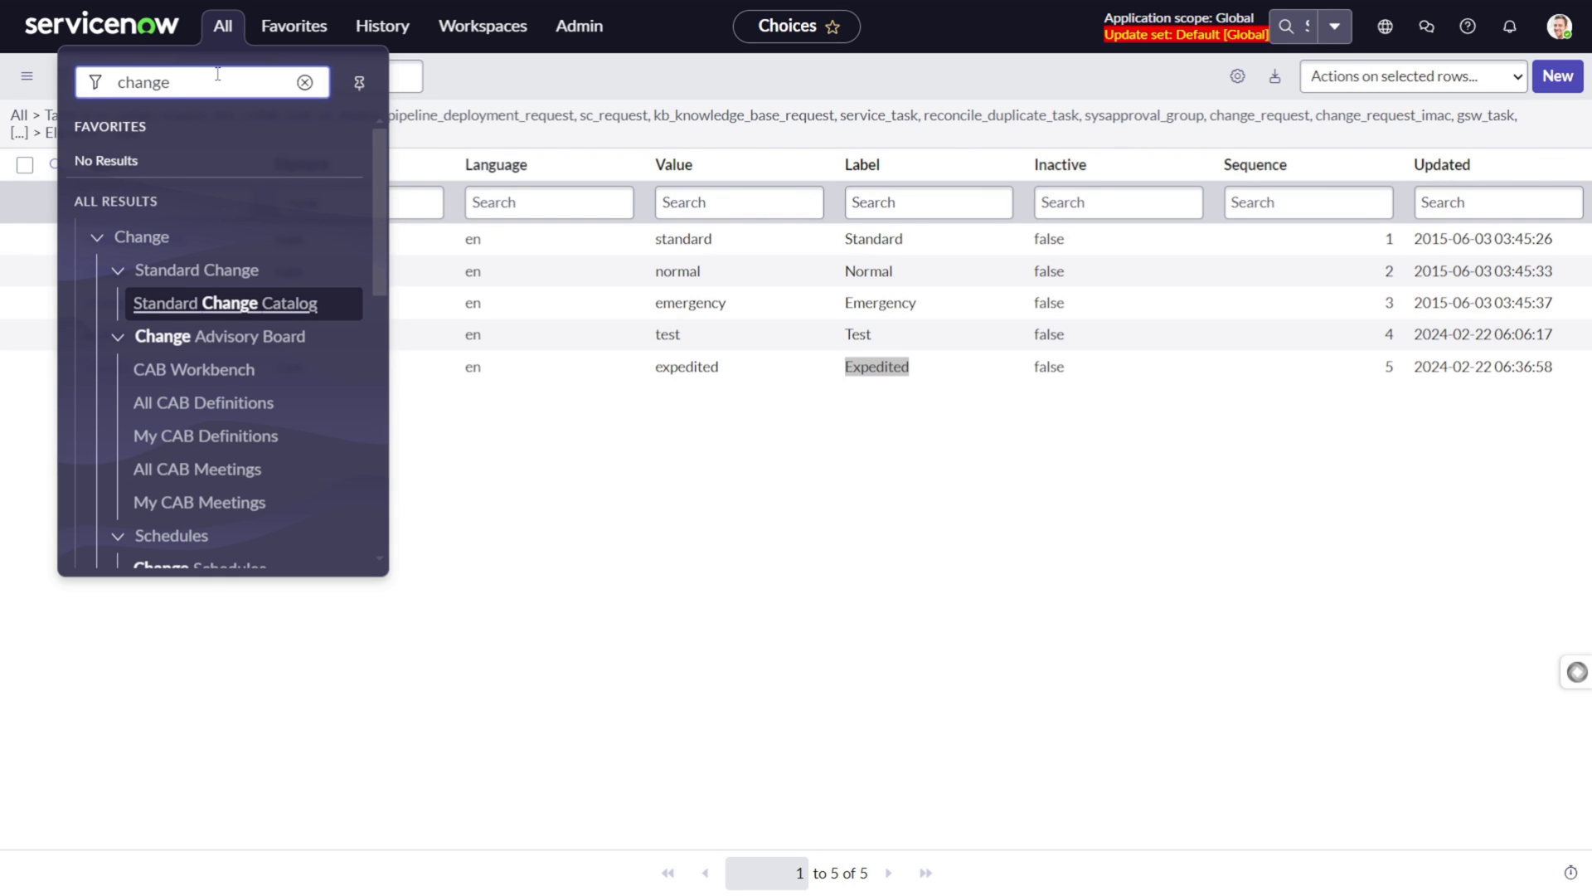
scroll(185, 373, "down", 3)
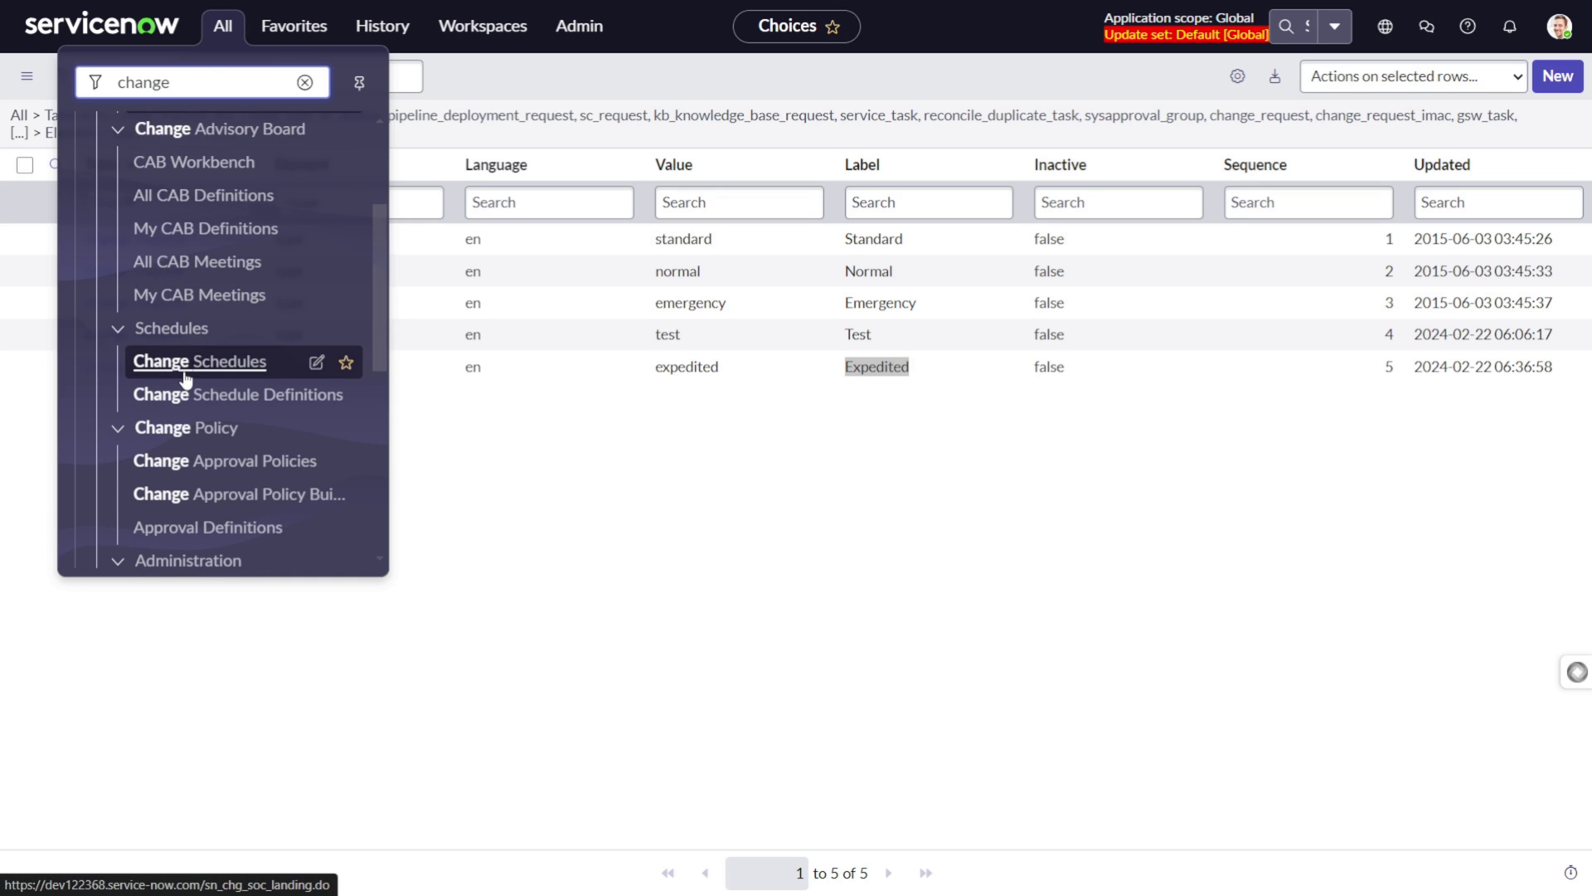
scroll(186, 377, "down", 3)
scroll(263, 462, "down", 3)
scroll(264, 463, "up", 3)
scroll(263, 462, "up", 6)
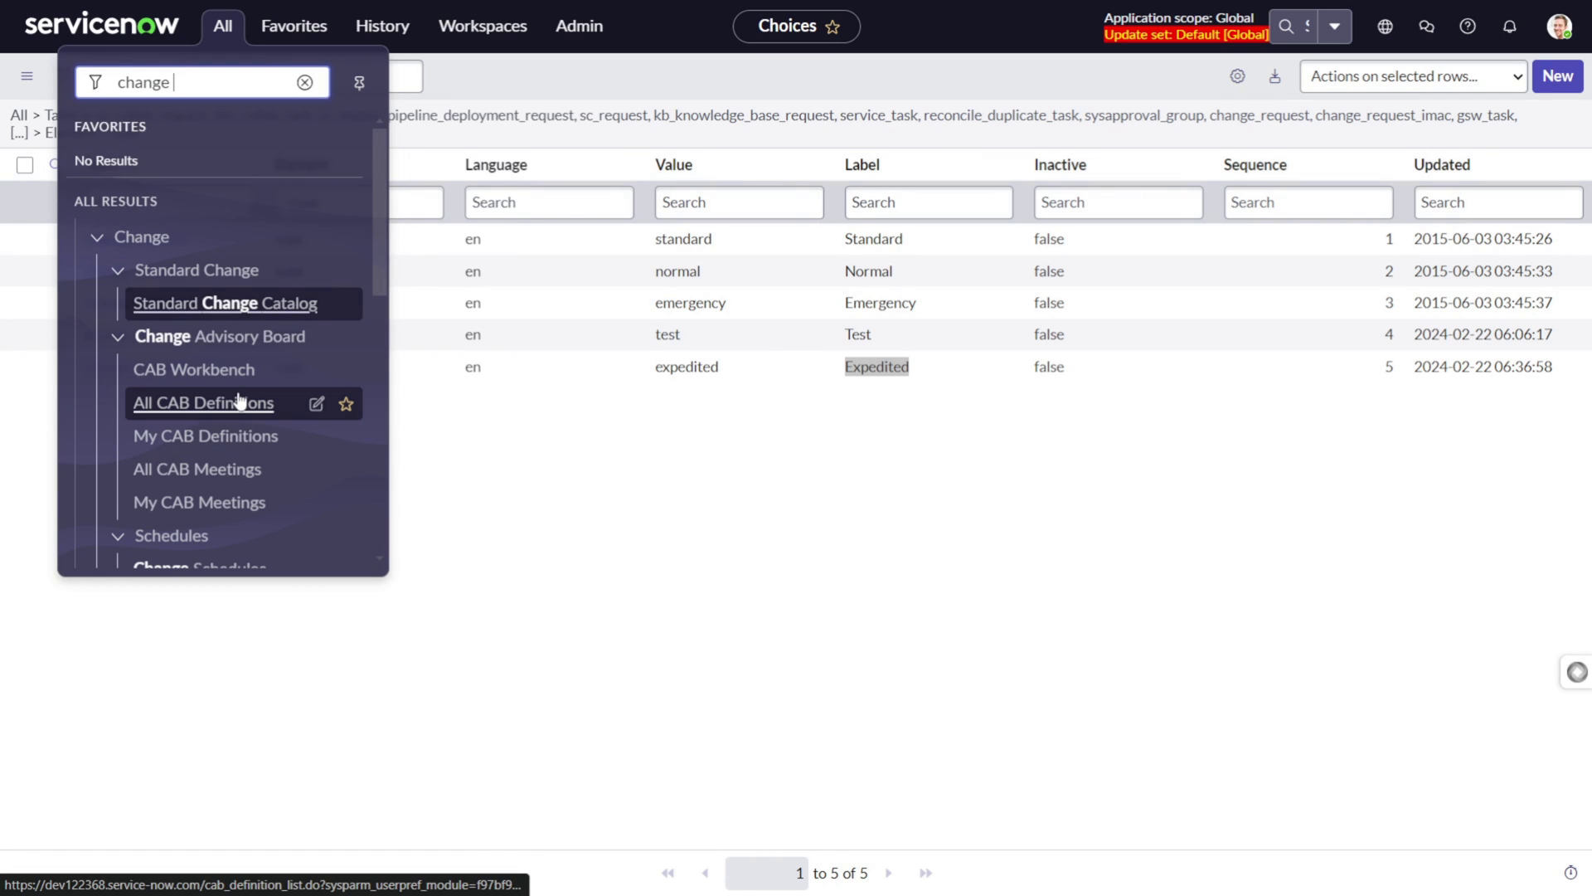
type("re")
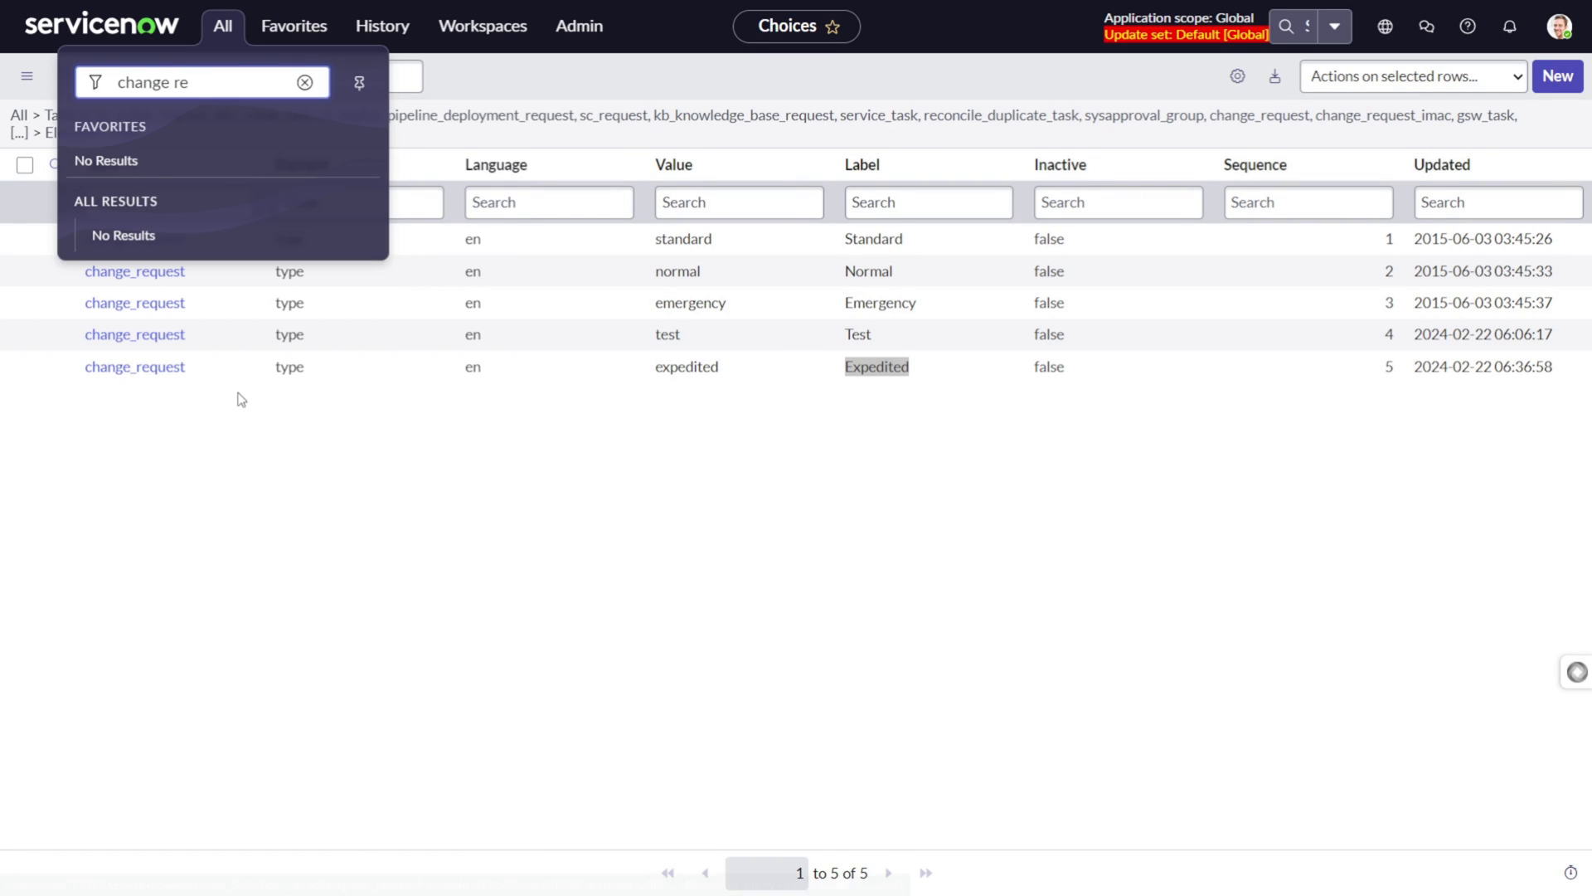
left_click(254, 728)
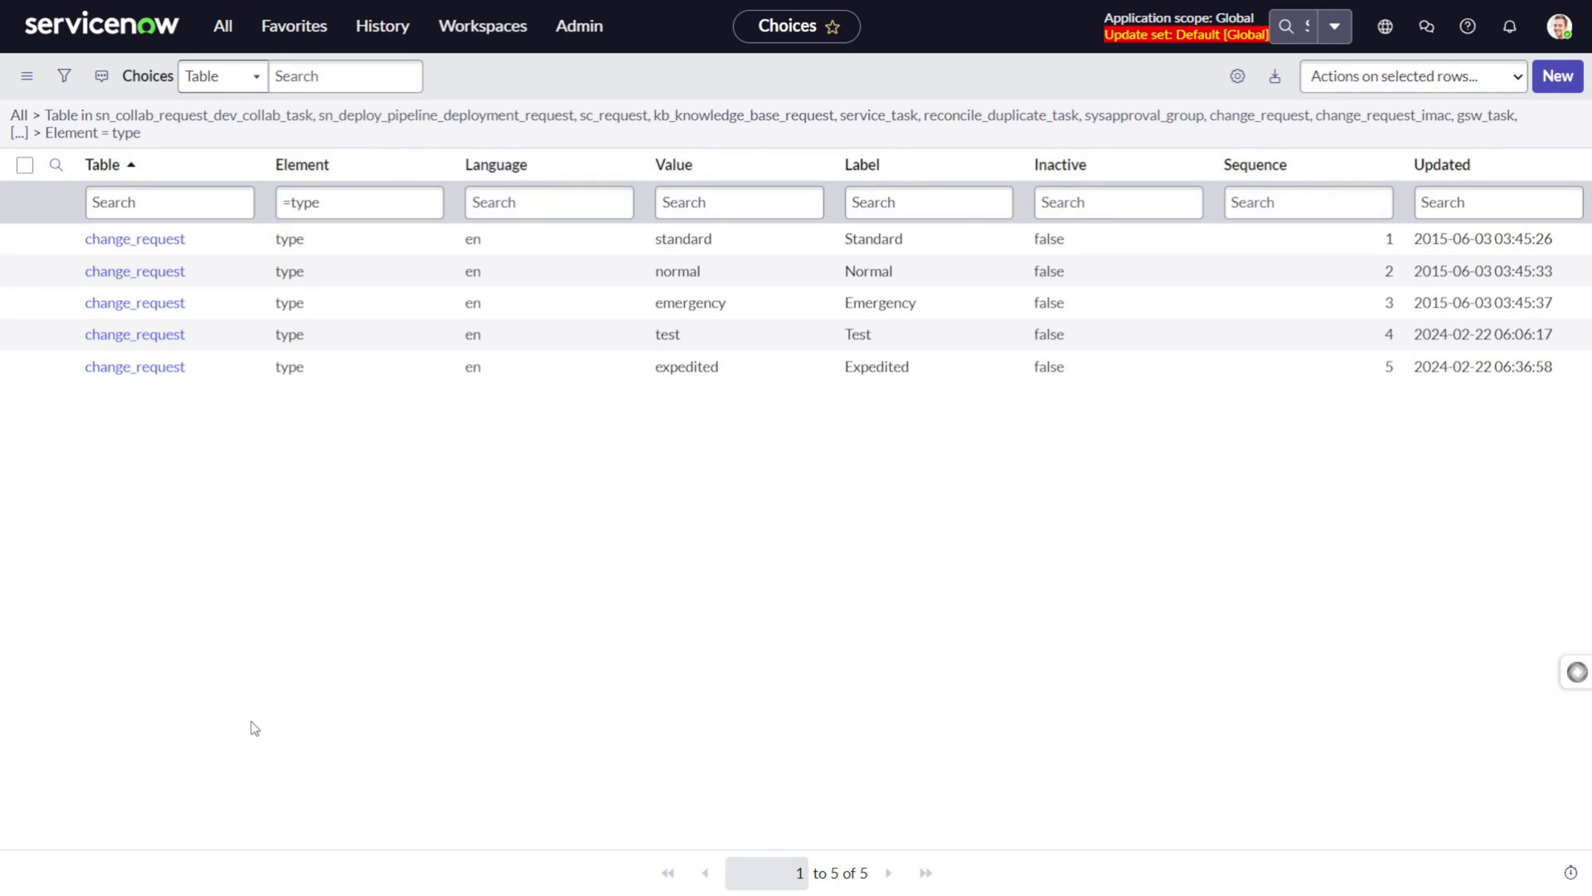
Step: Navigate to the change_request table list with a slash command
key("ctrl+slash")
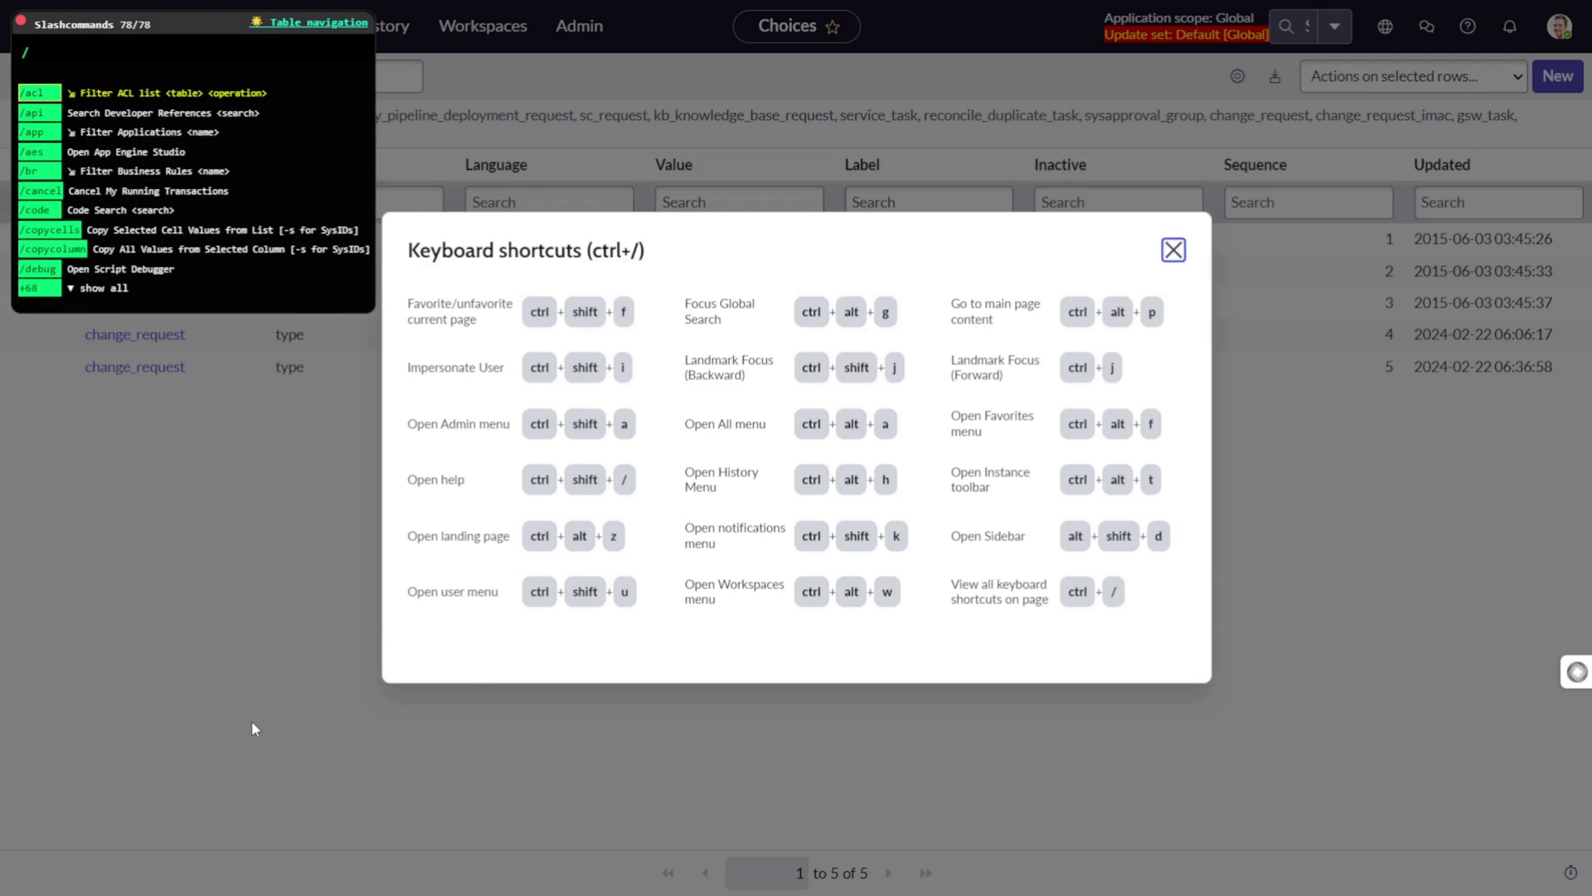
left_click(1173, 250)
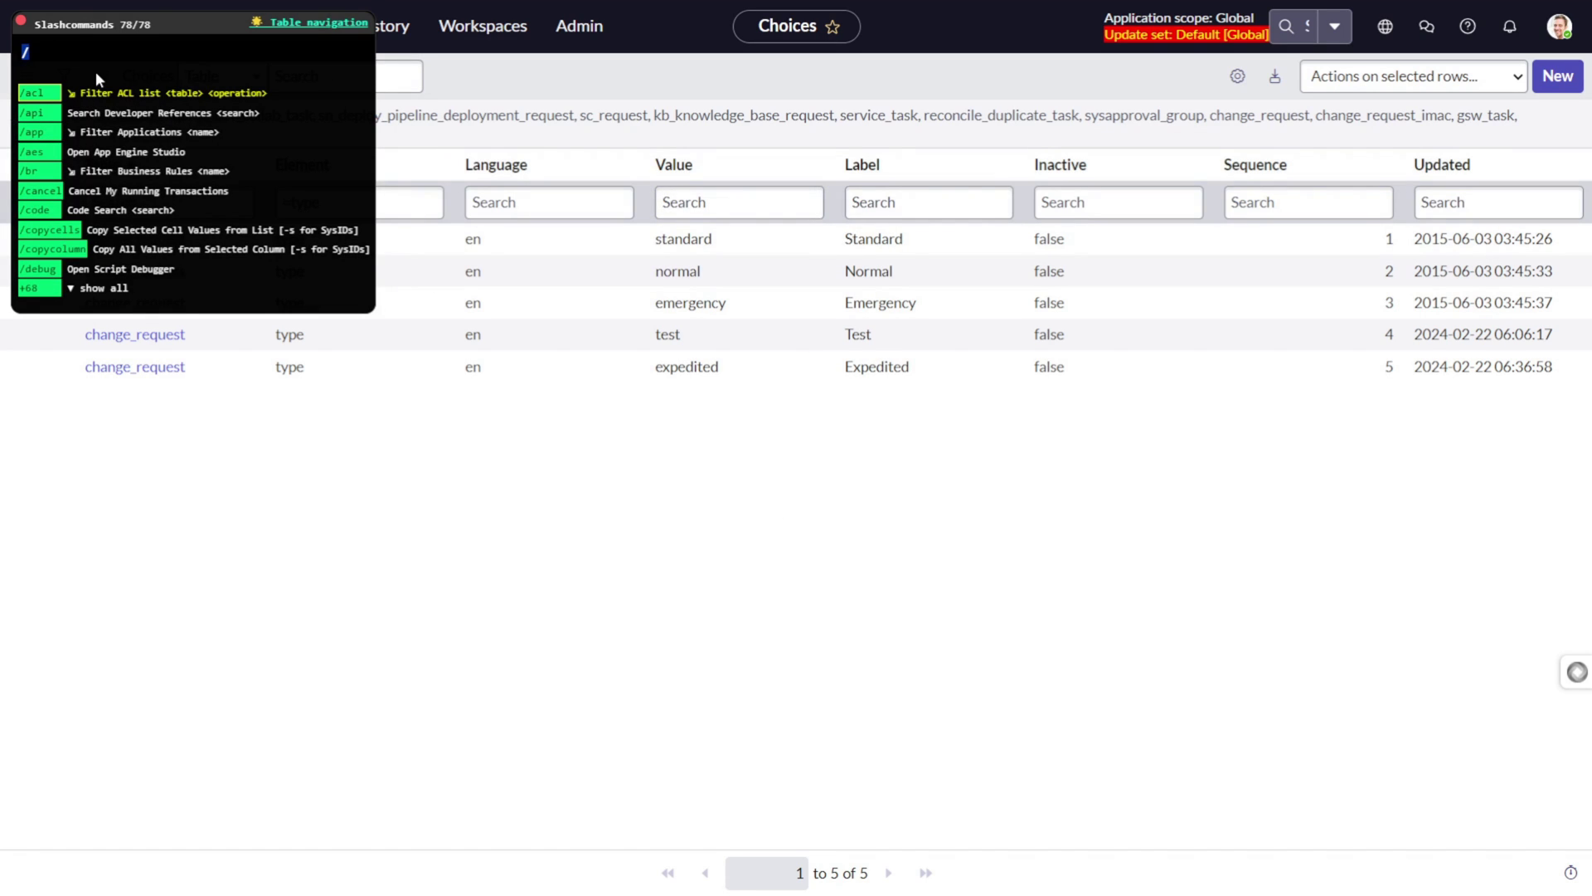
type("/change_re")
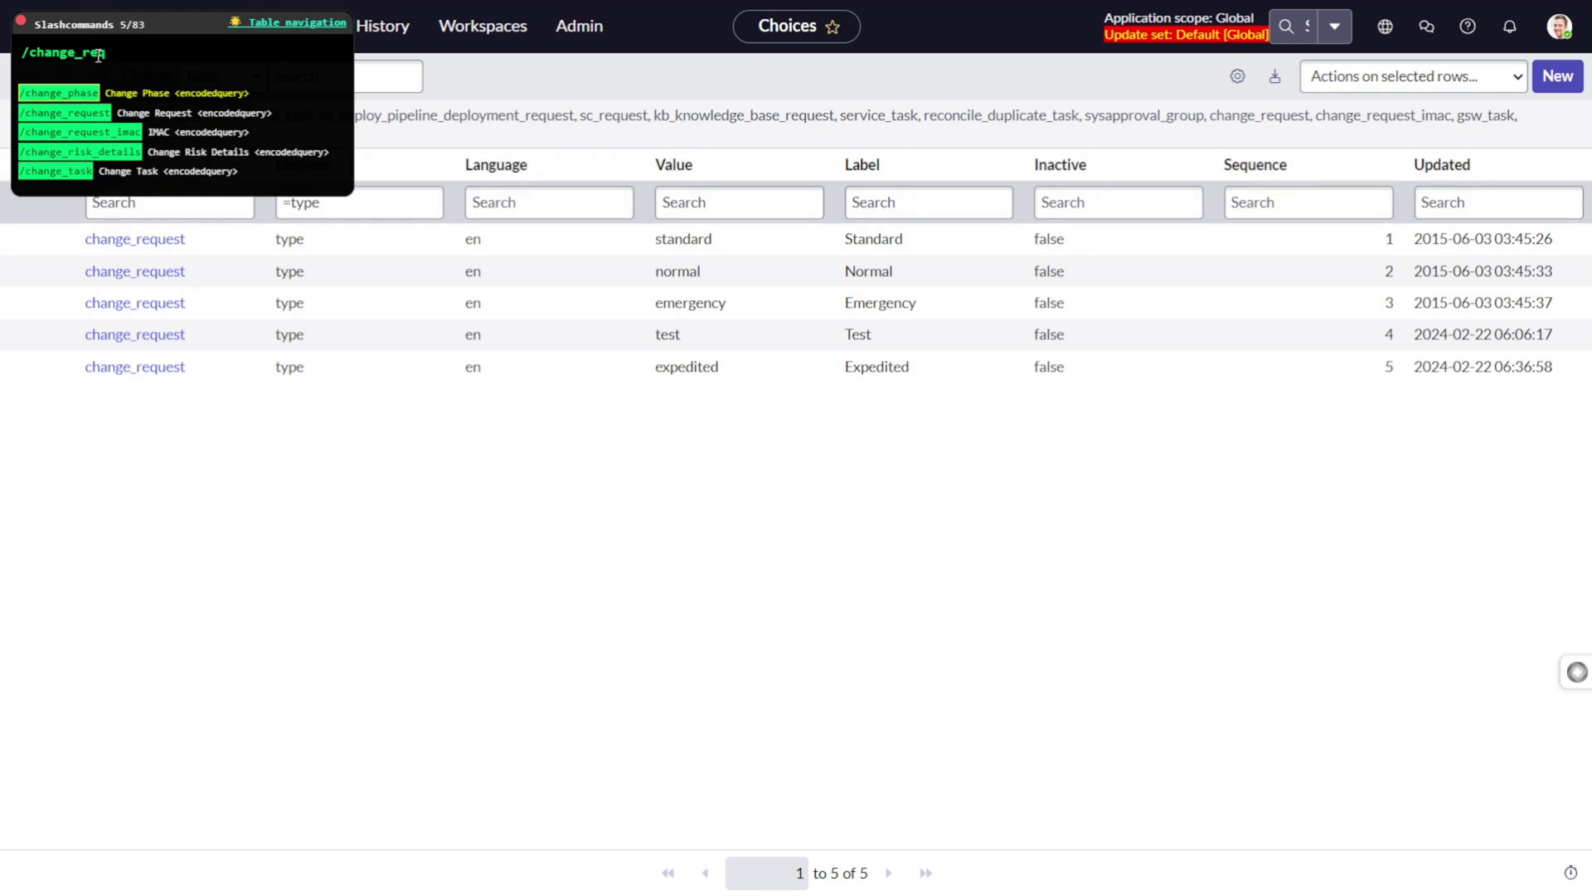
type("quest")
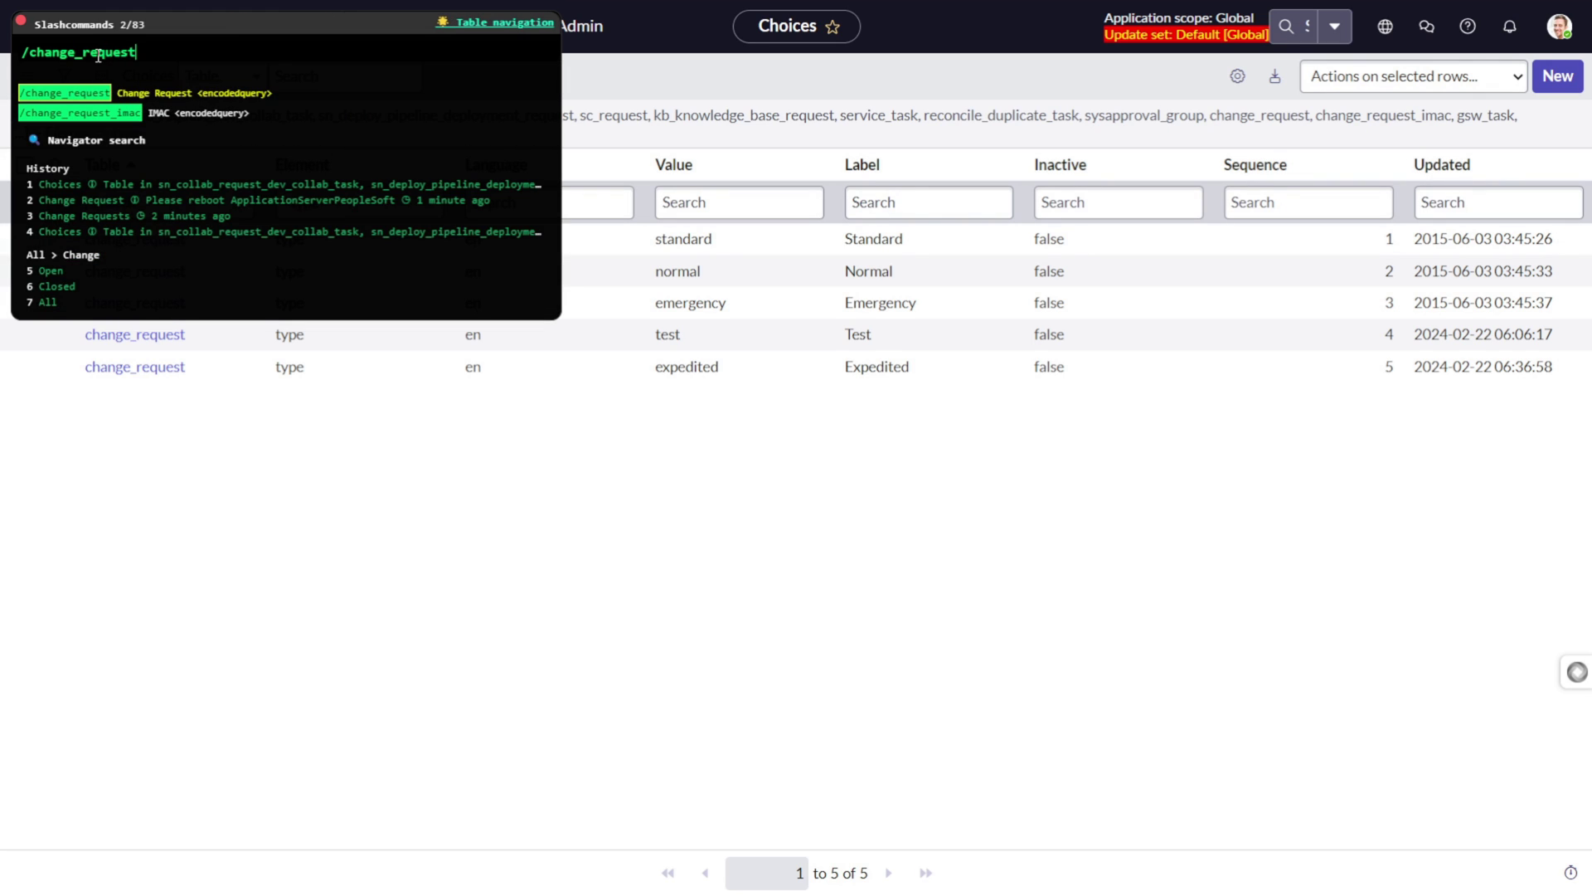
type(" ]")
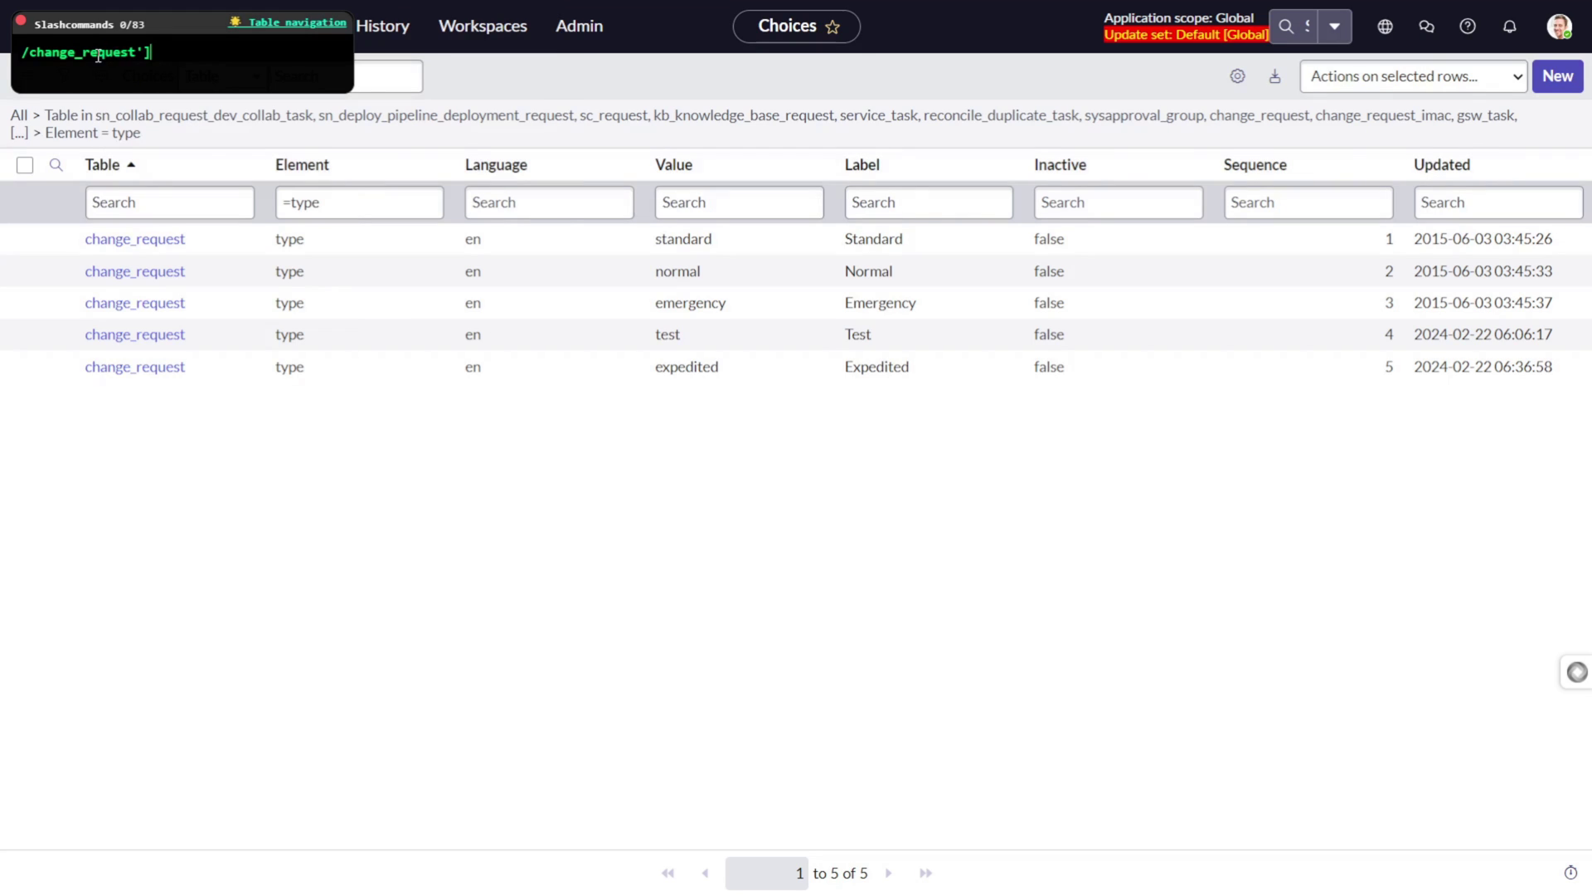
key("BackSpace")
key("Escape")
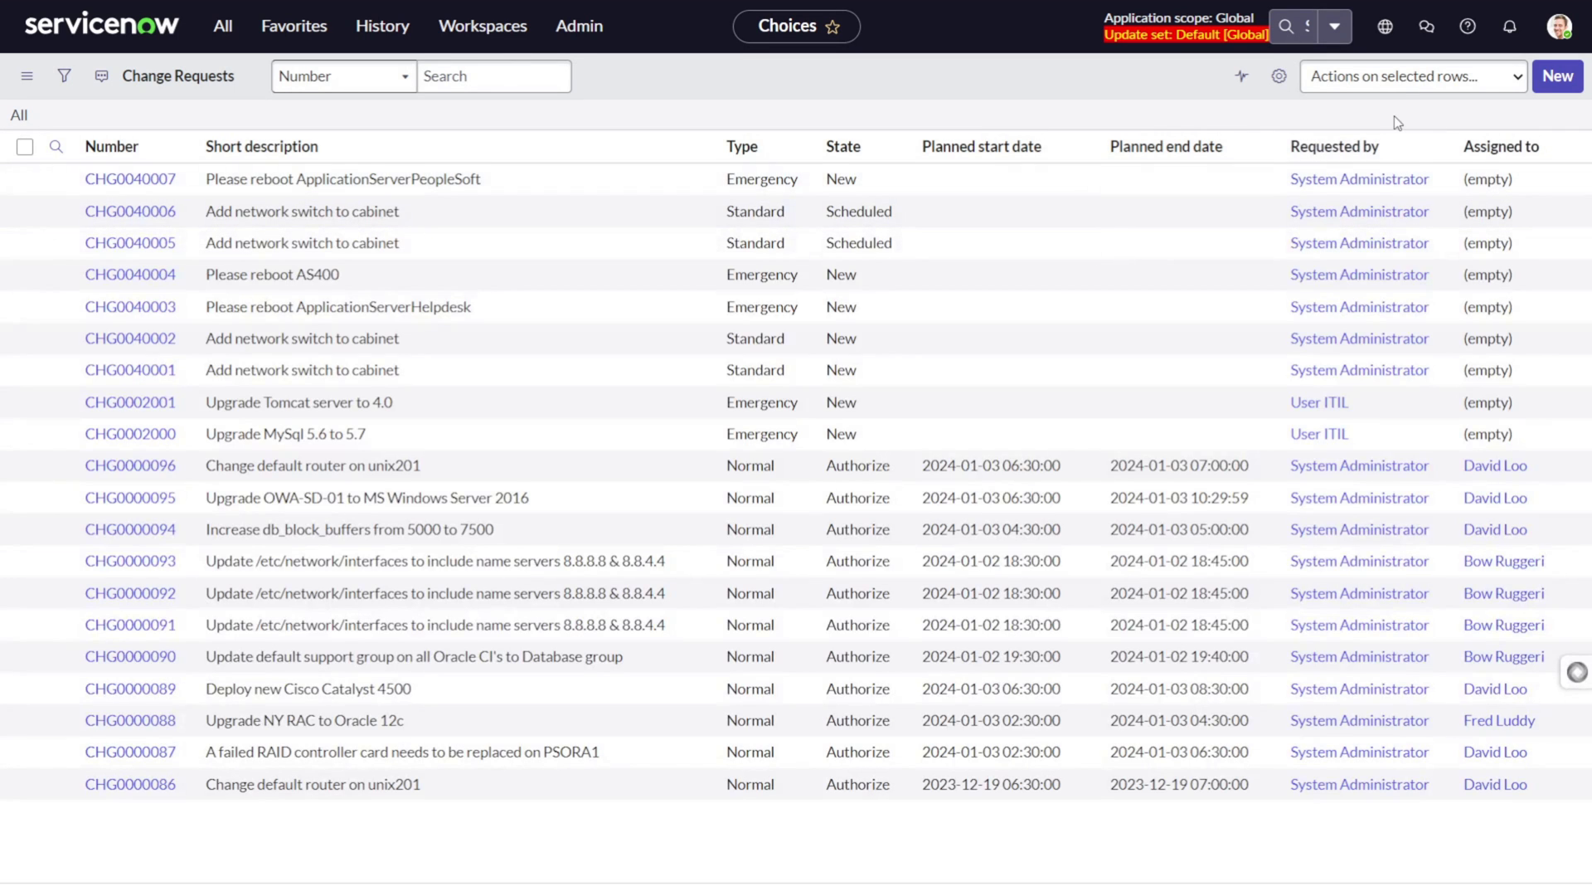
Step: Start a new change request and look through the models, preapproved and all change options offered
left_click(1567, 89)
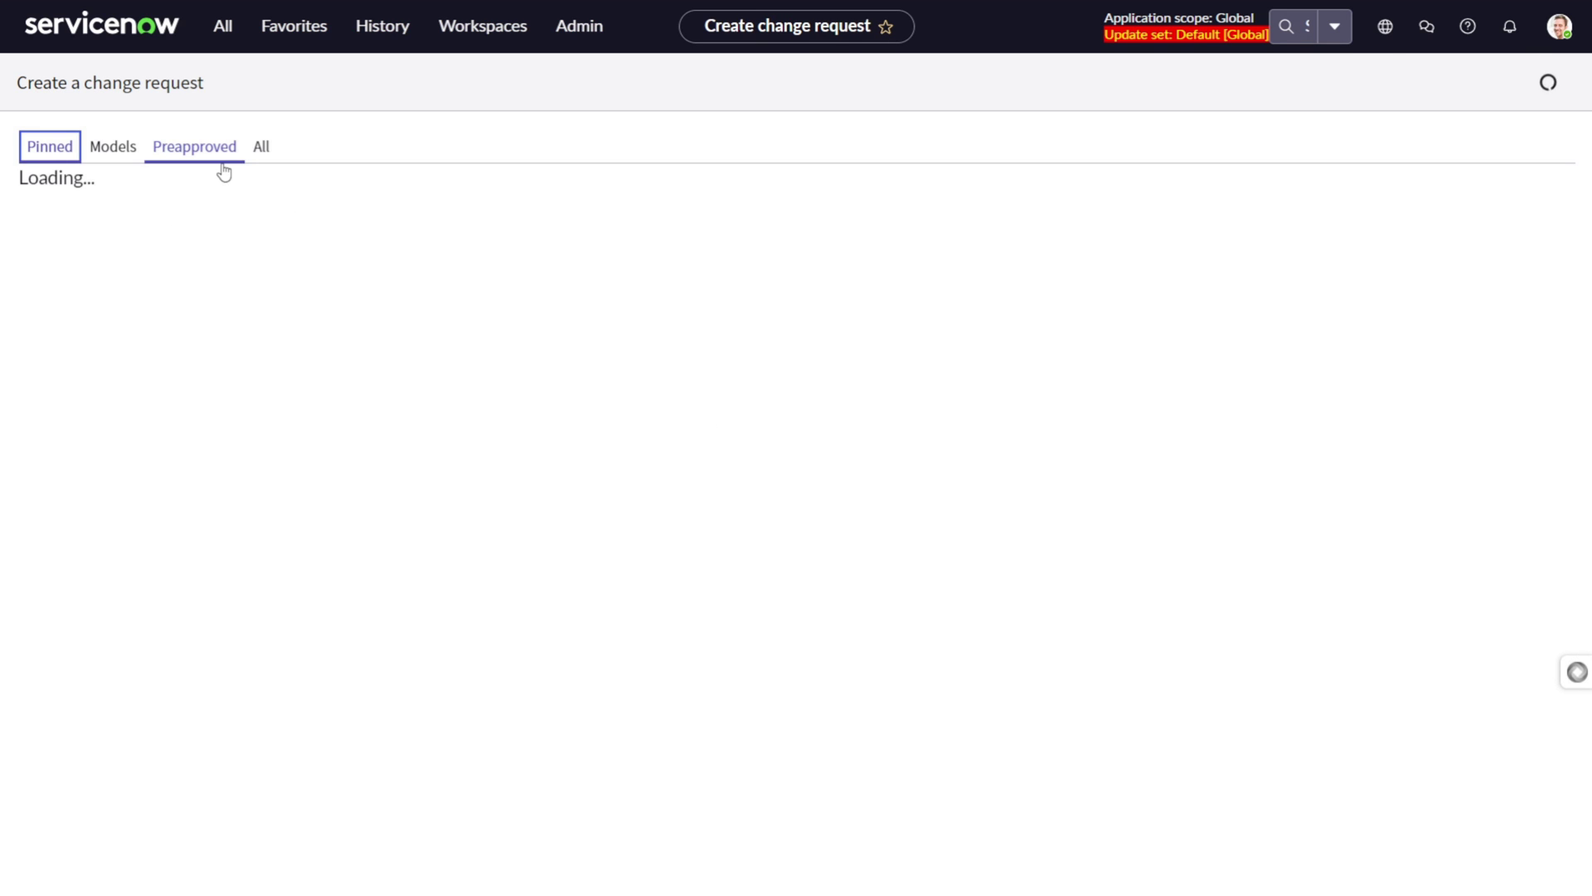
left_click(131, 156)
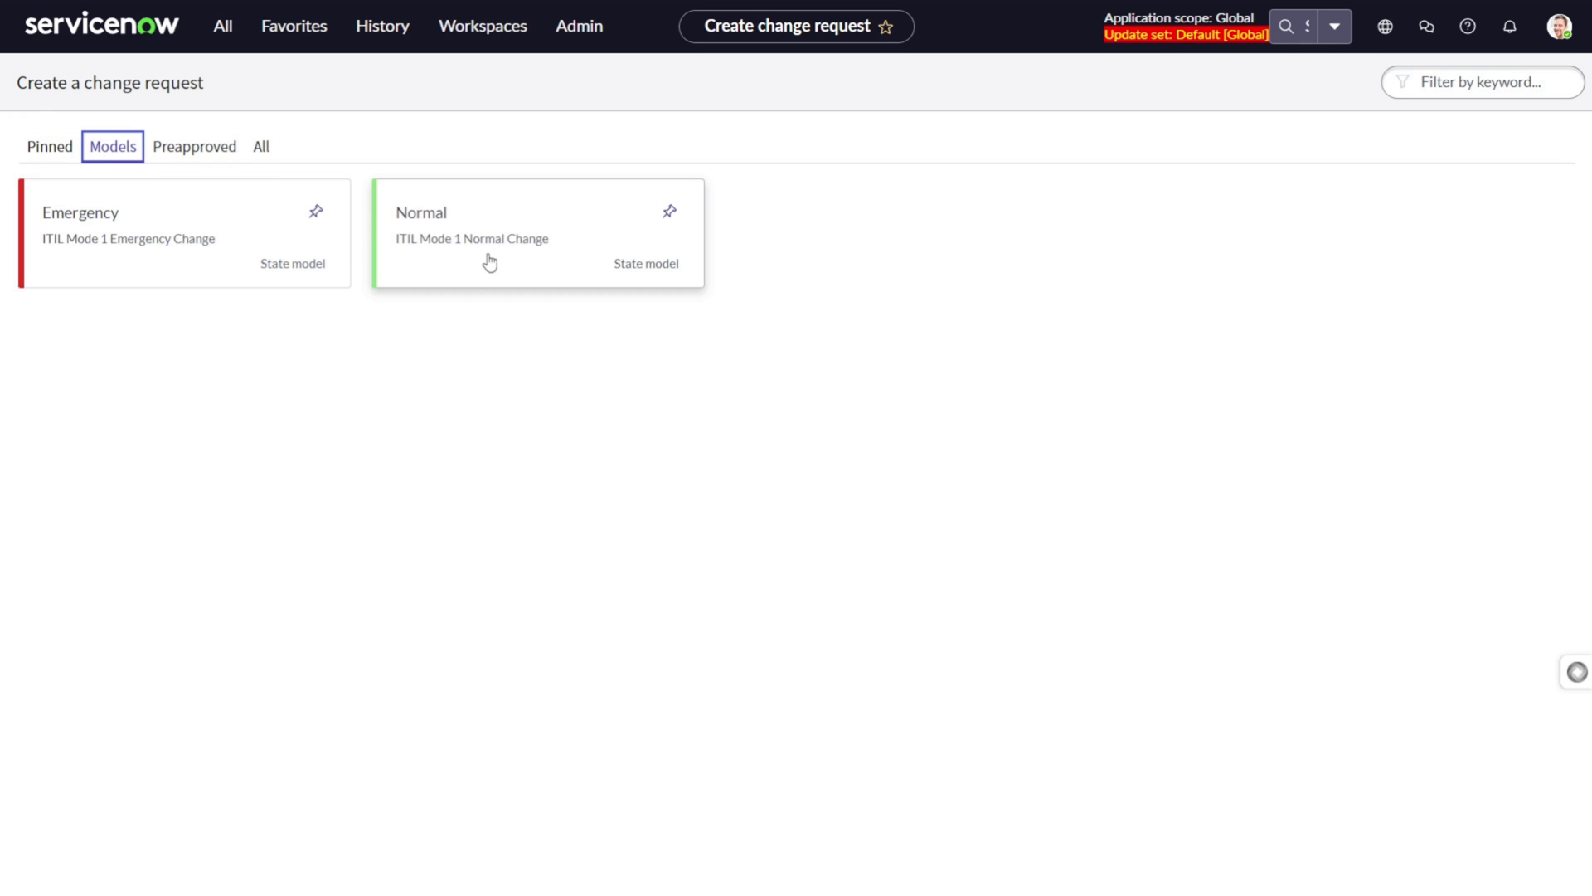
left_click(193, 154)
left_click(261, 147)
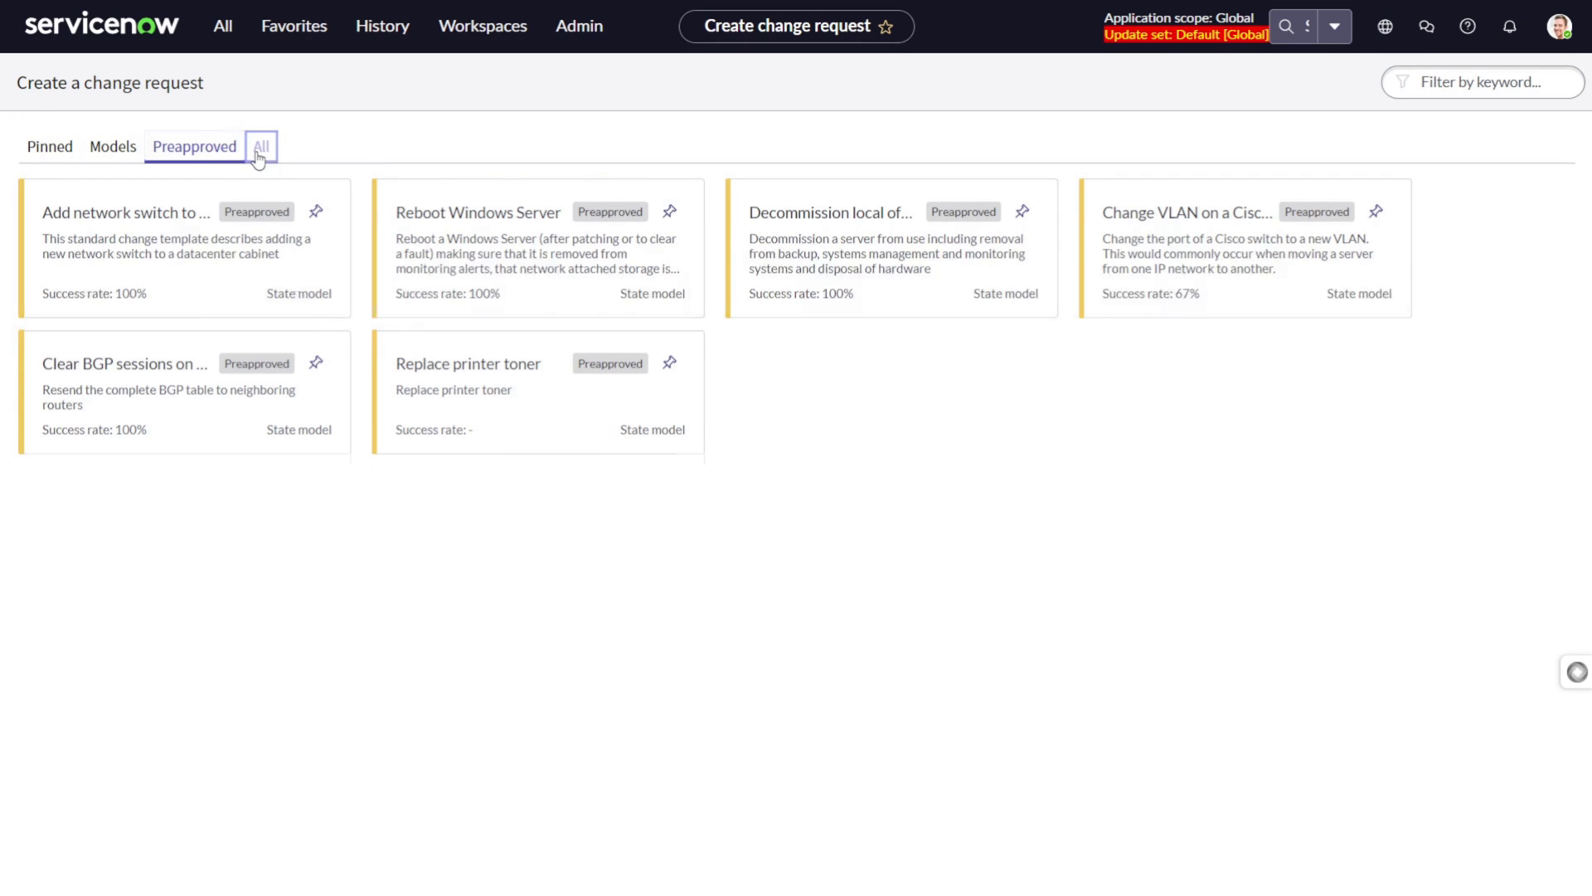
Step: Return to the home page, find the Interceptors module under System Definition and open its list
left_click(129, 18)
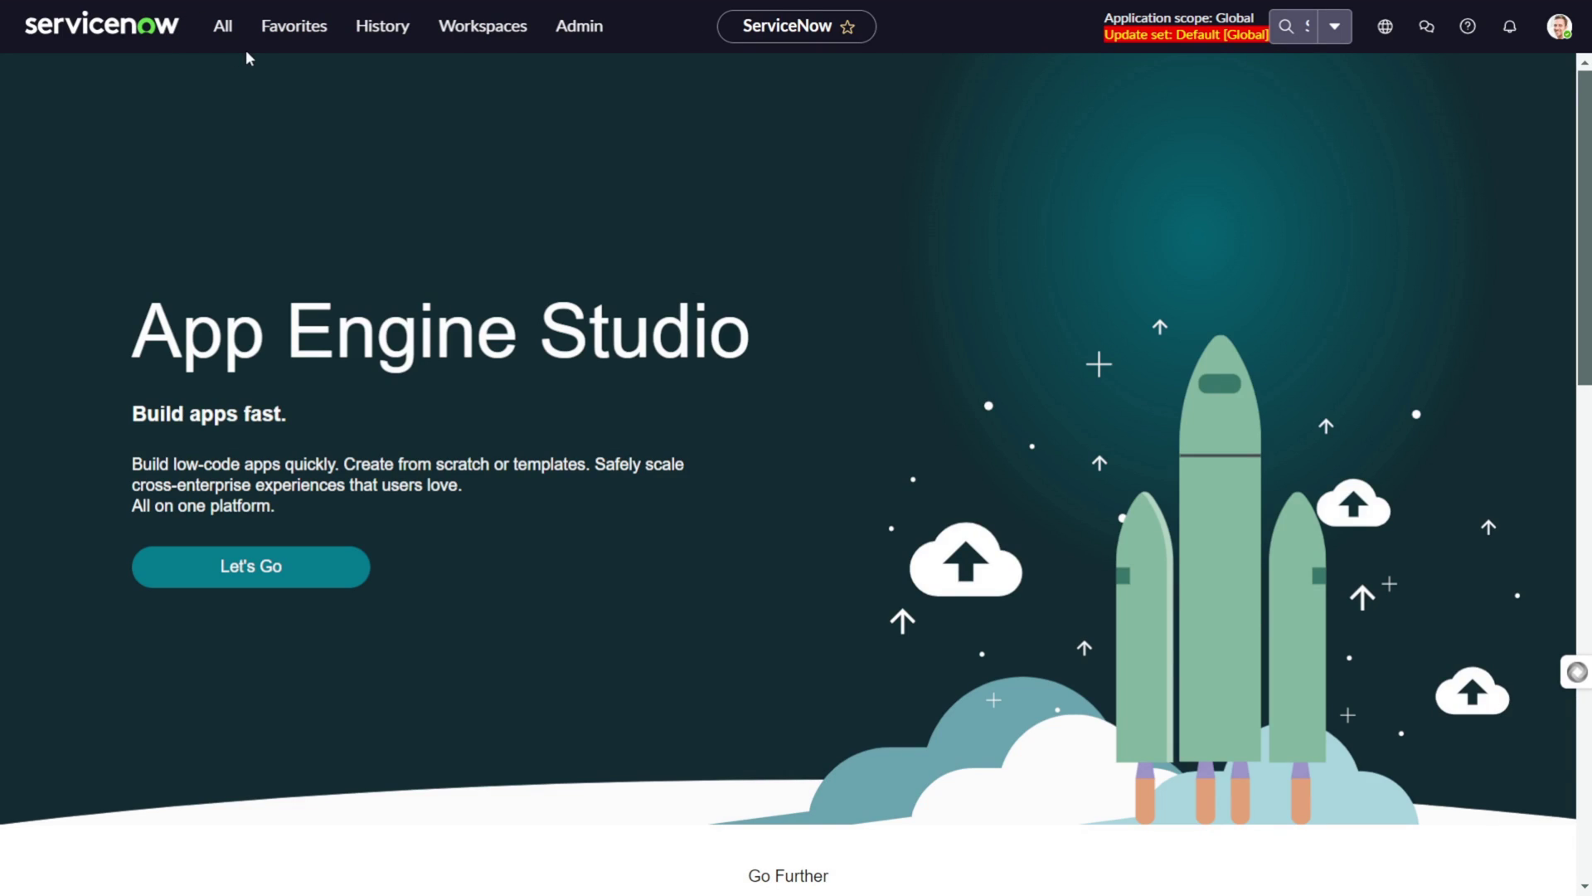
left_click(222, 26)
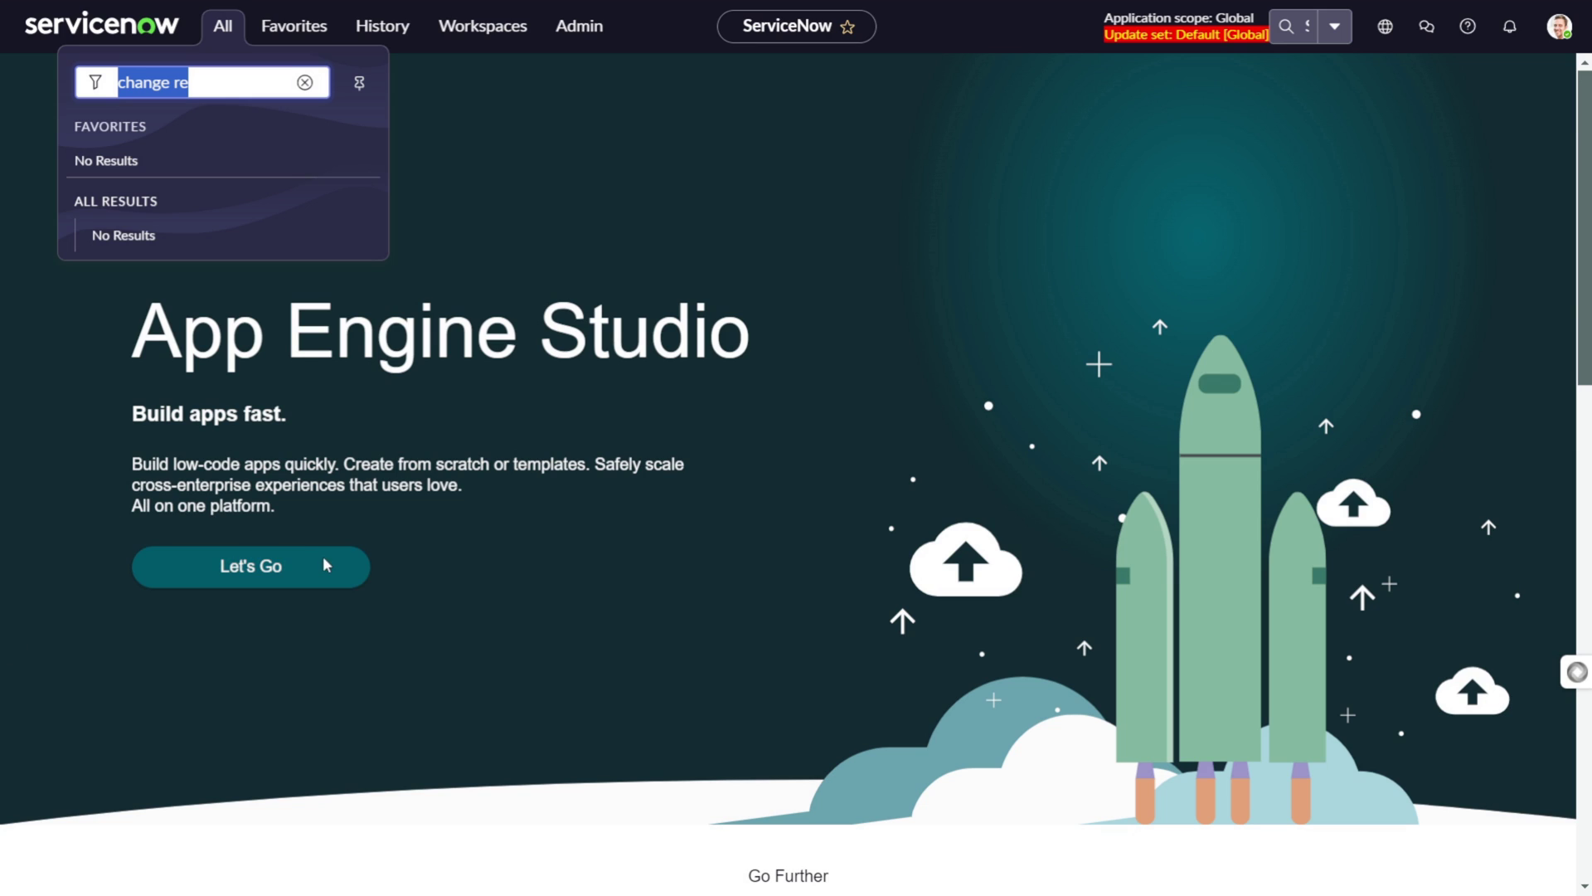
key("BackSpace")
type("interce")
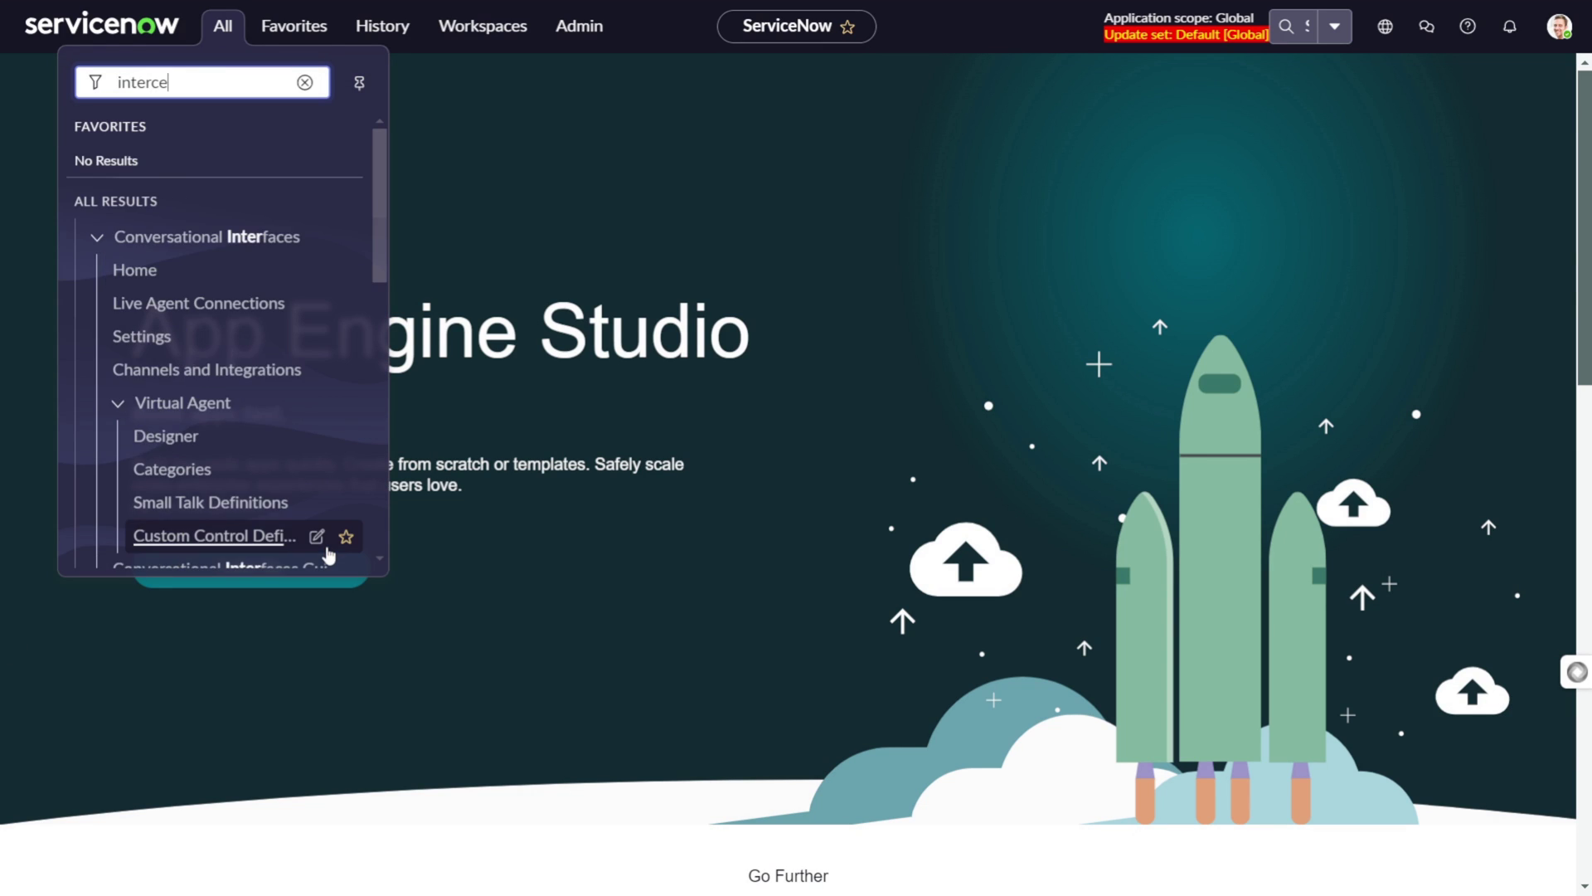
type("p")
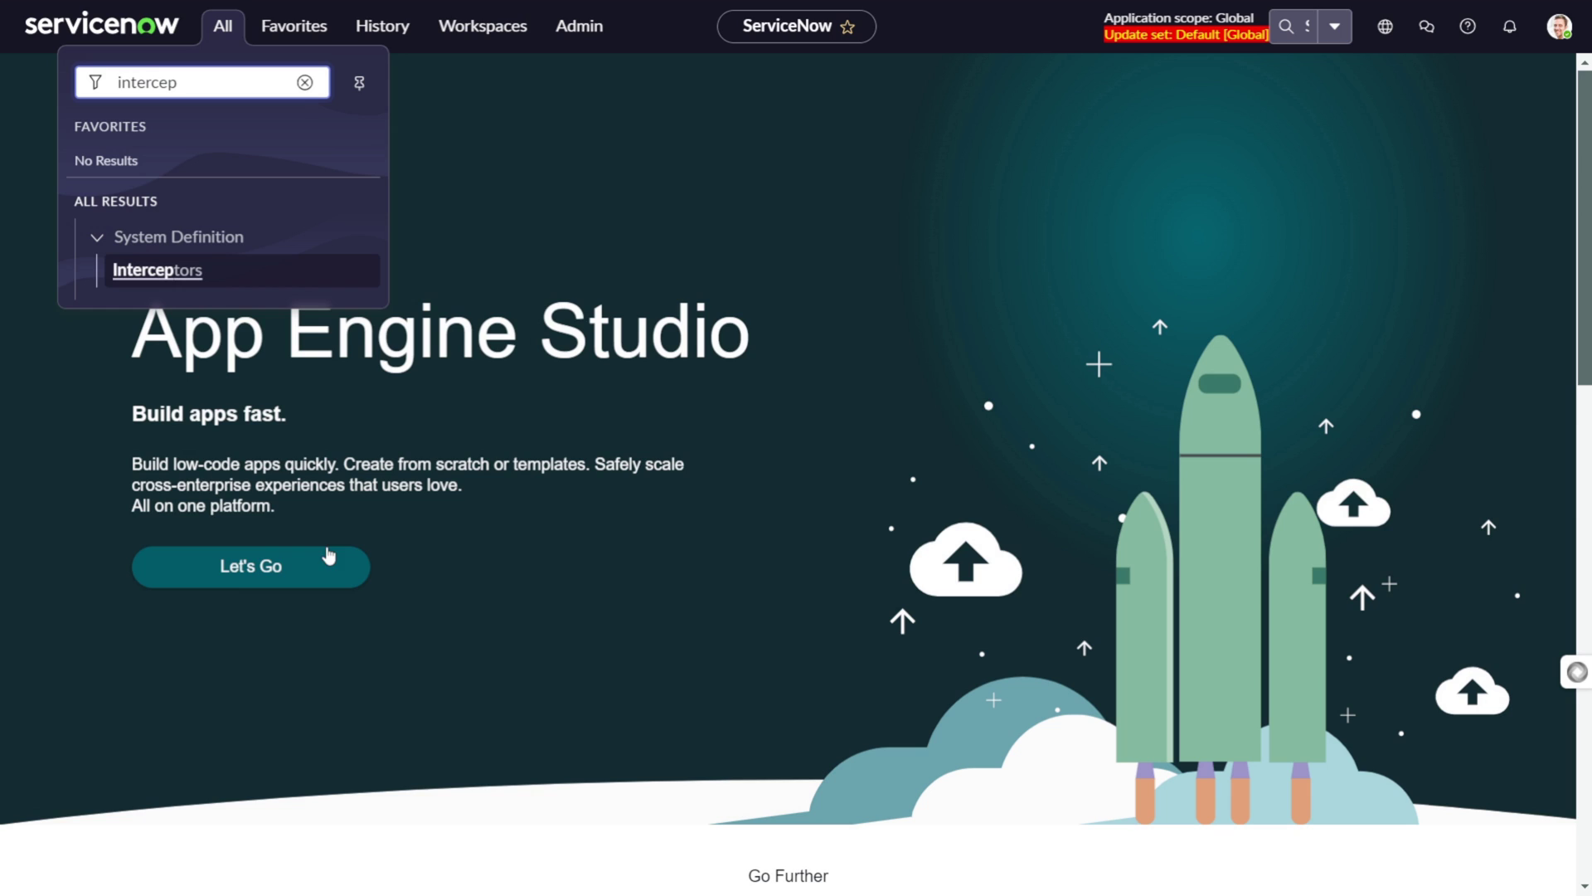
left_click(126, 279)
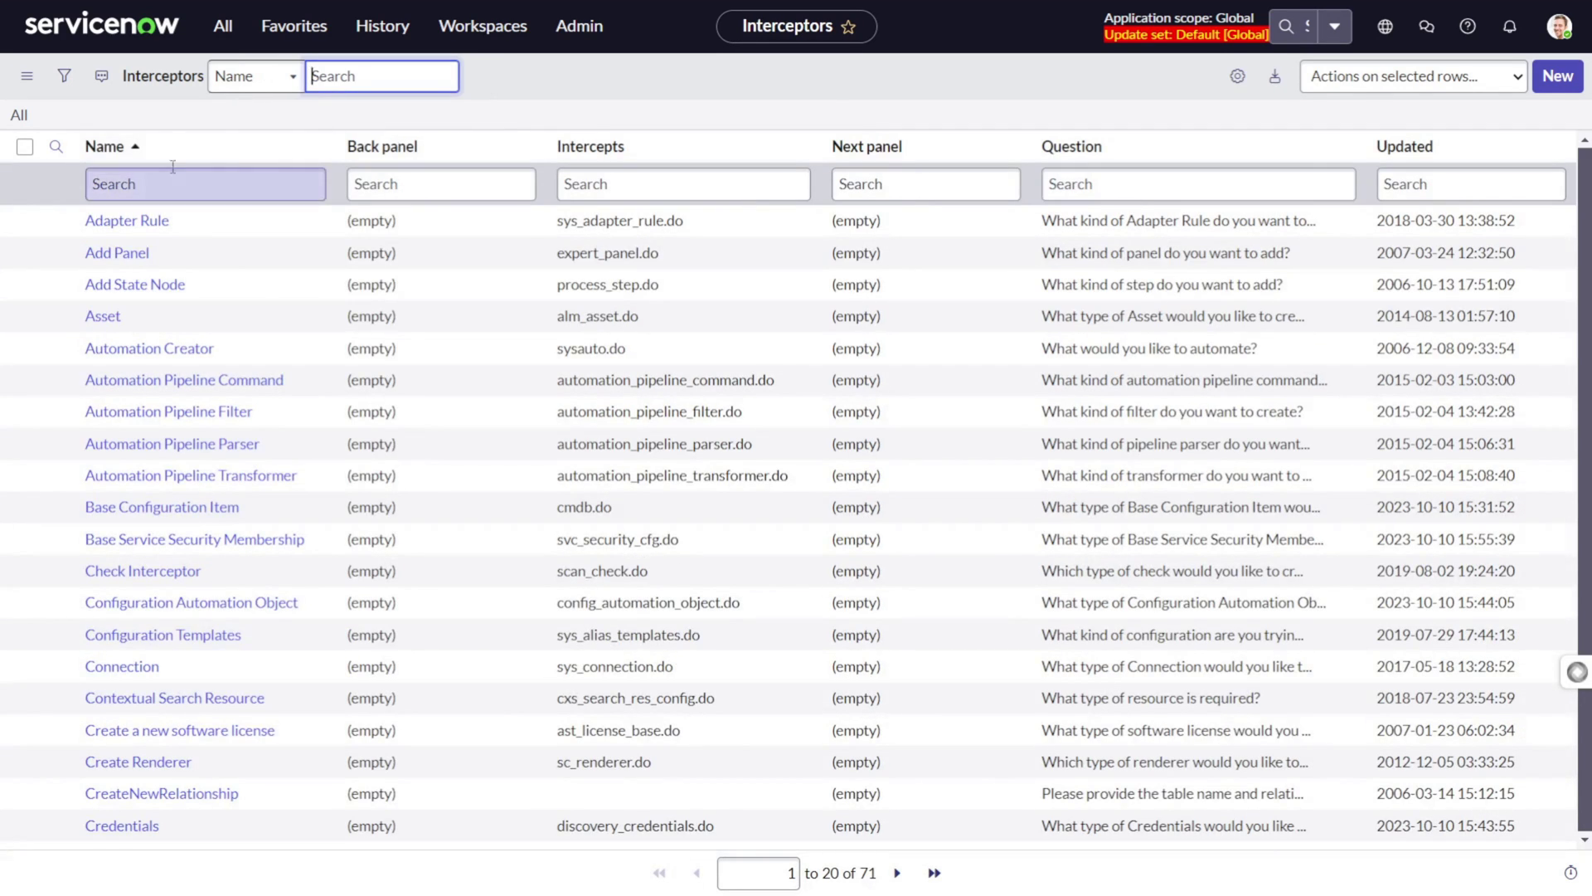
Step: Filter the interceptors to those whose name contains change
left_click(257, 185)
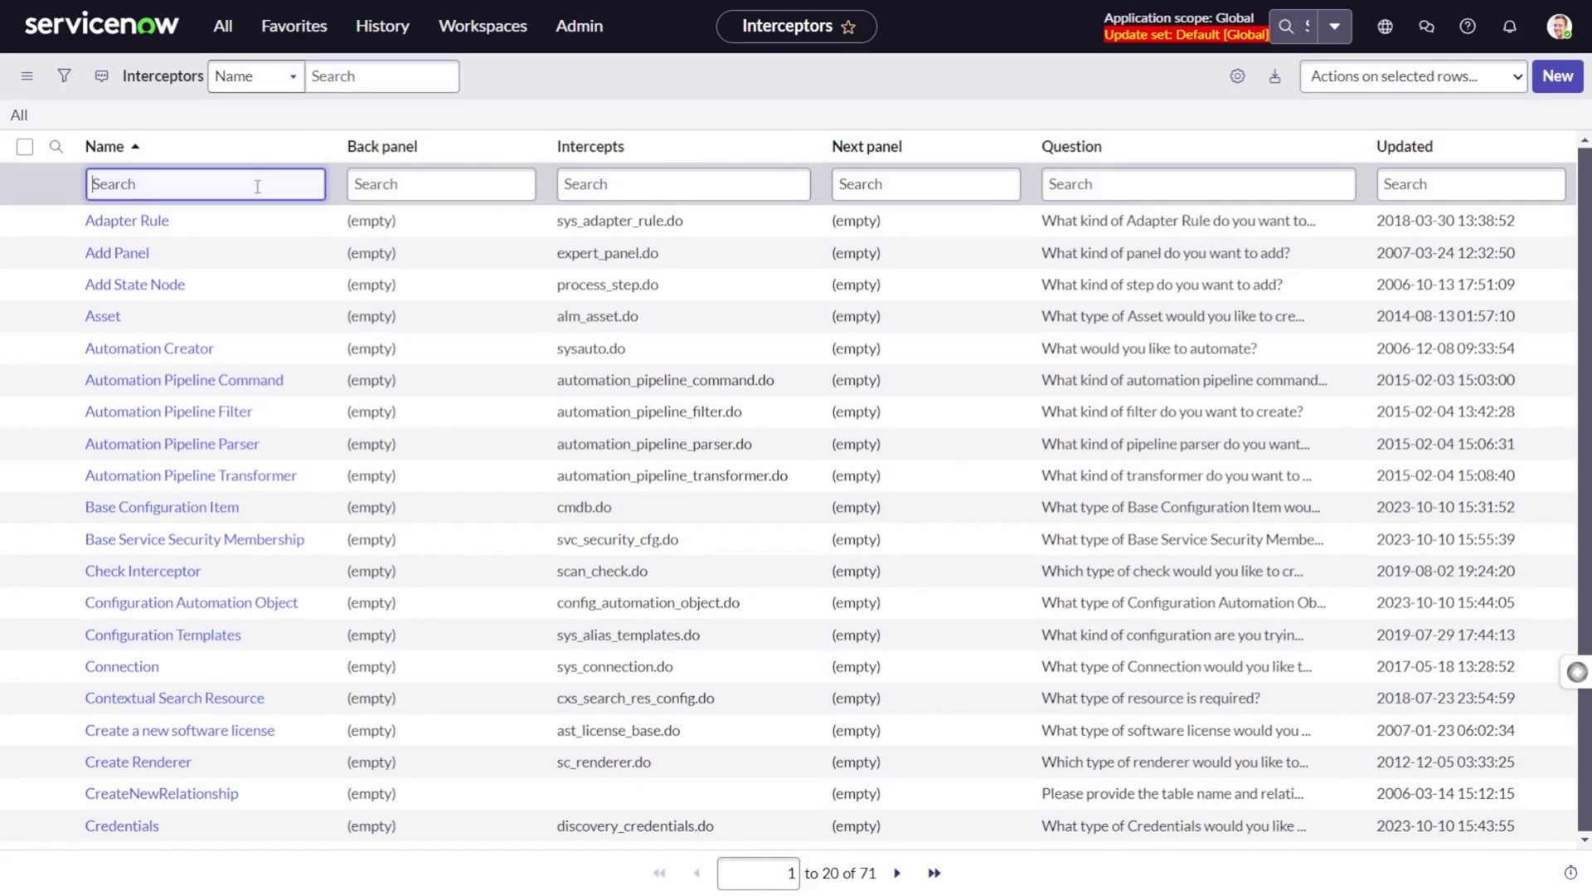
type("chnage")
key("Return")
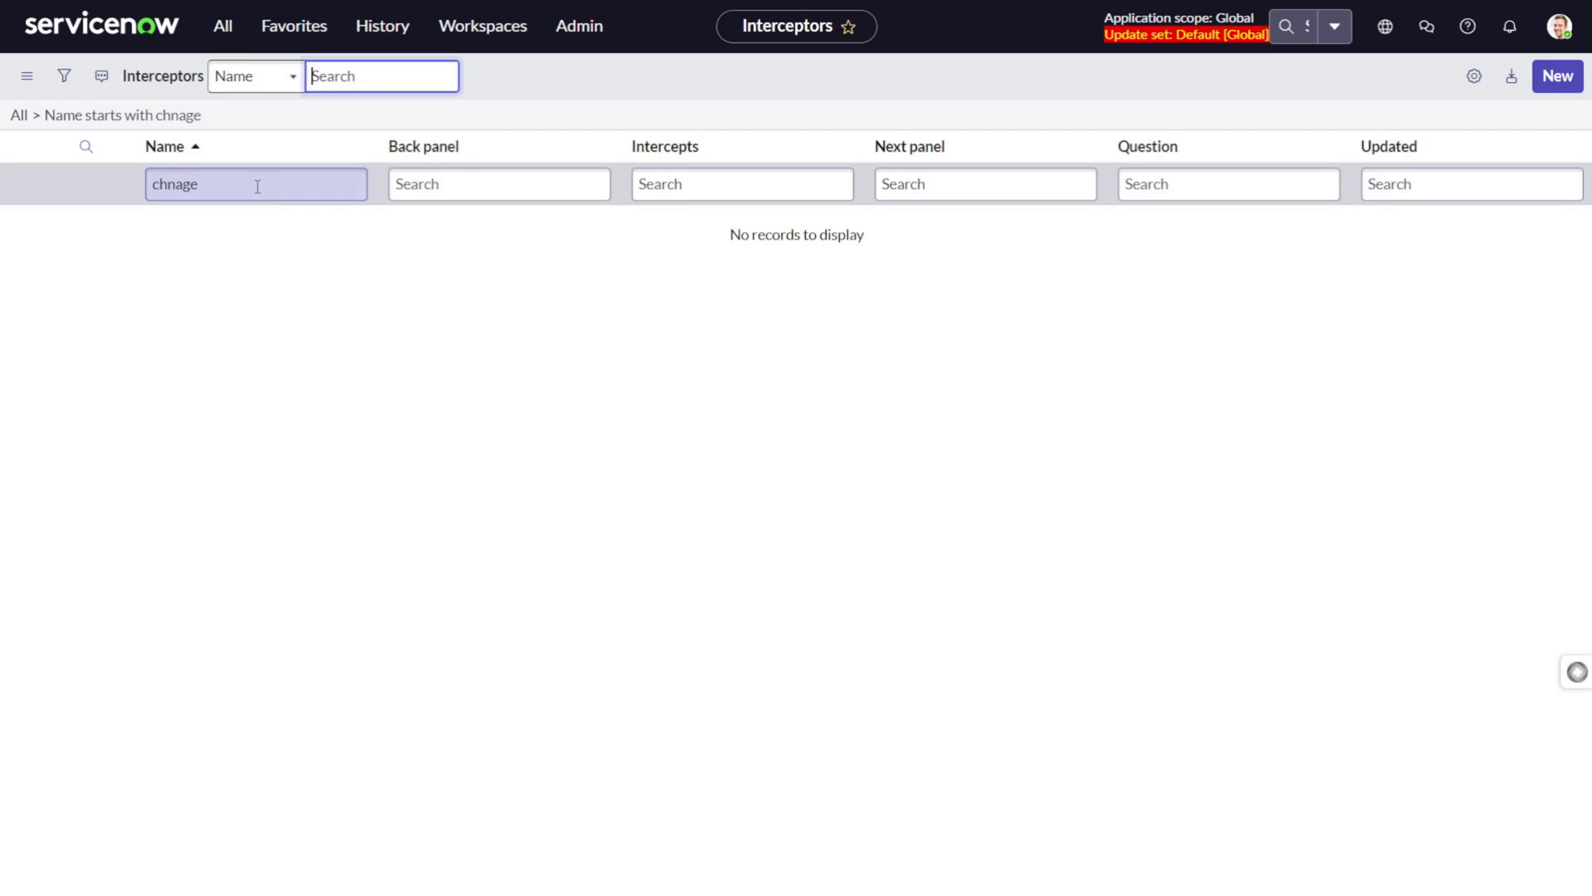
left_click(257, 186)
key("BackSpace")
key("BackSpace")
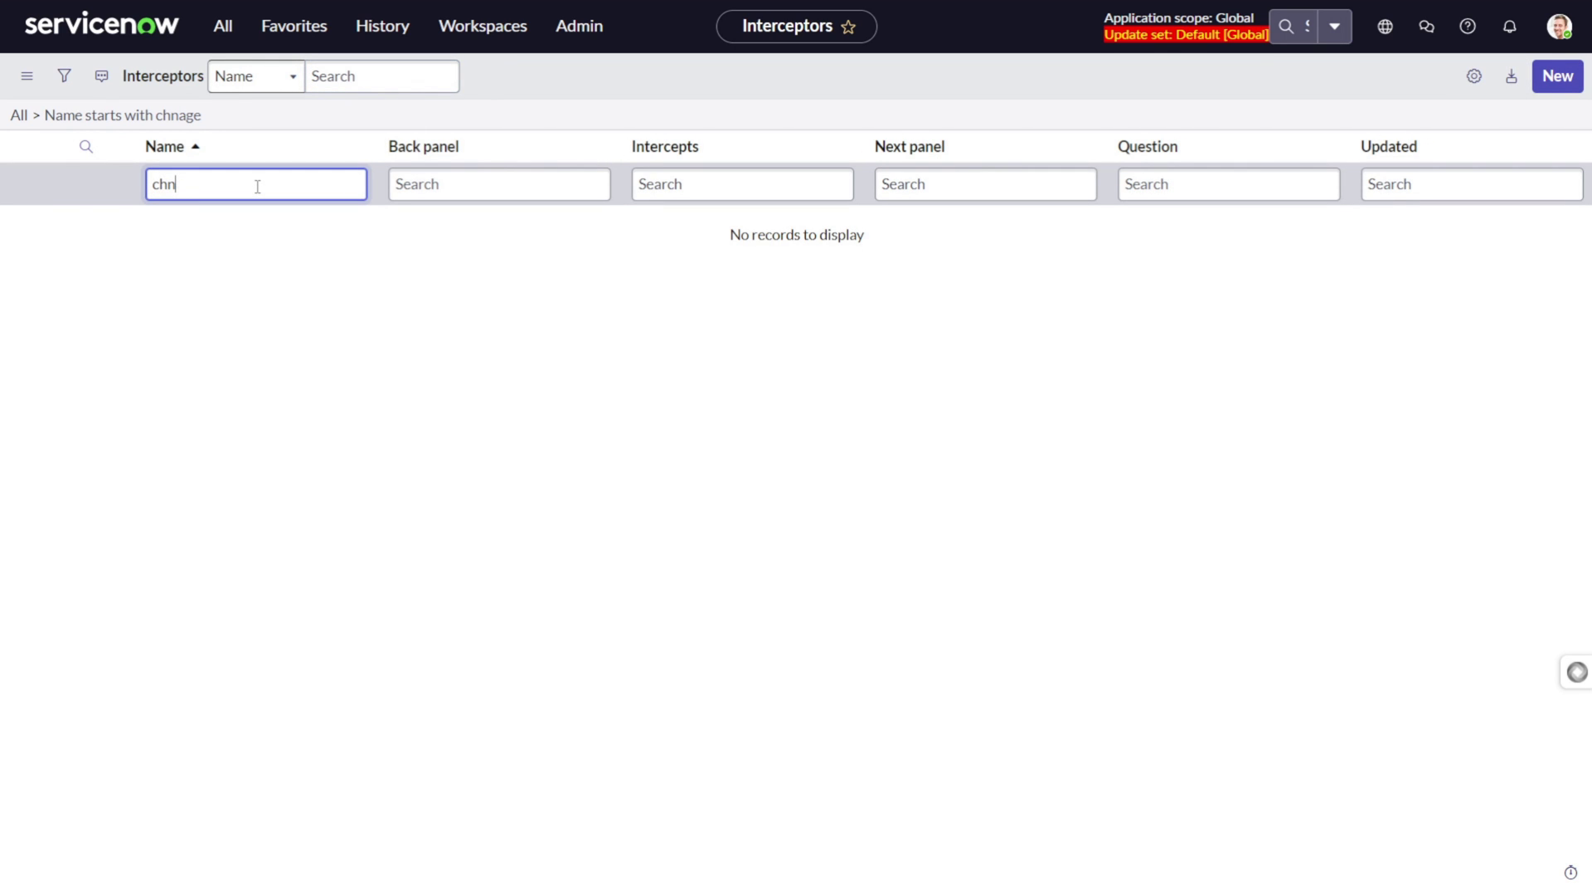
key("Return")
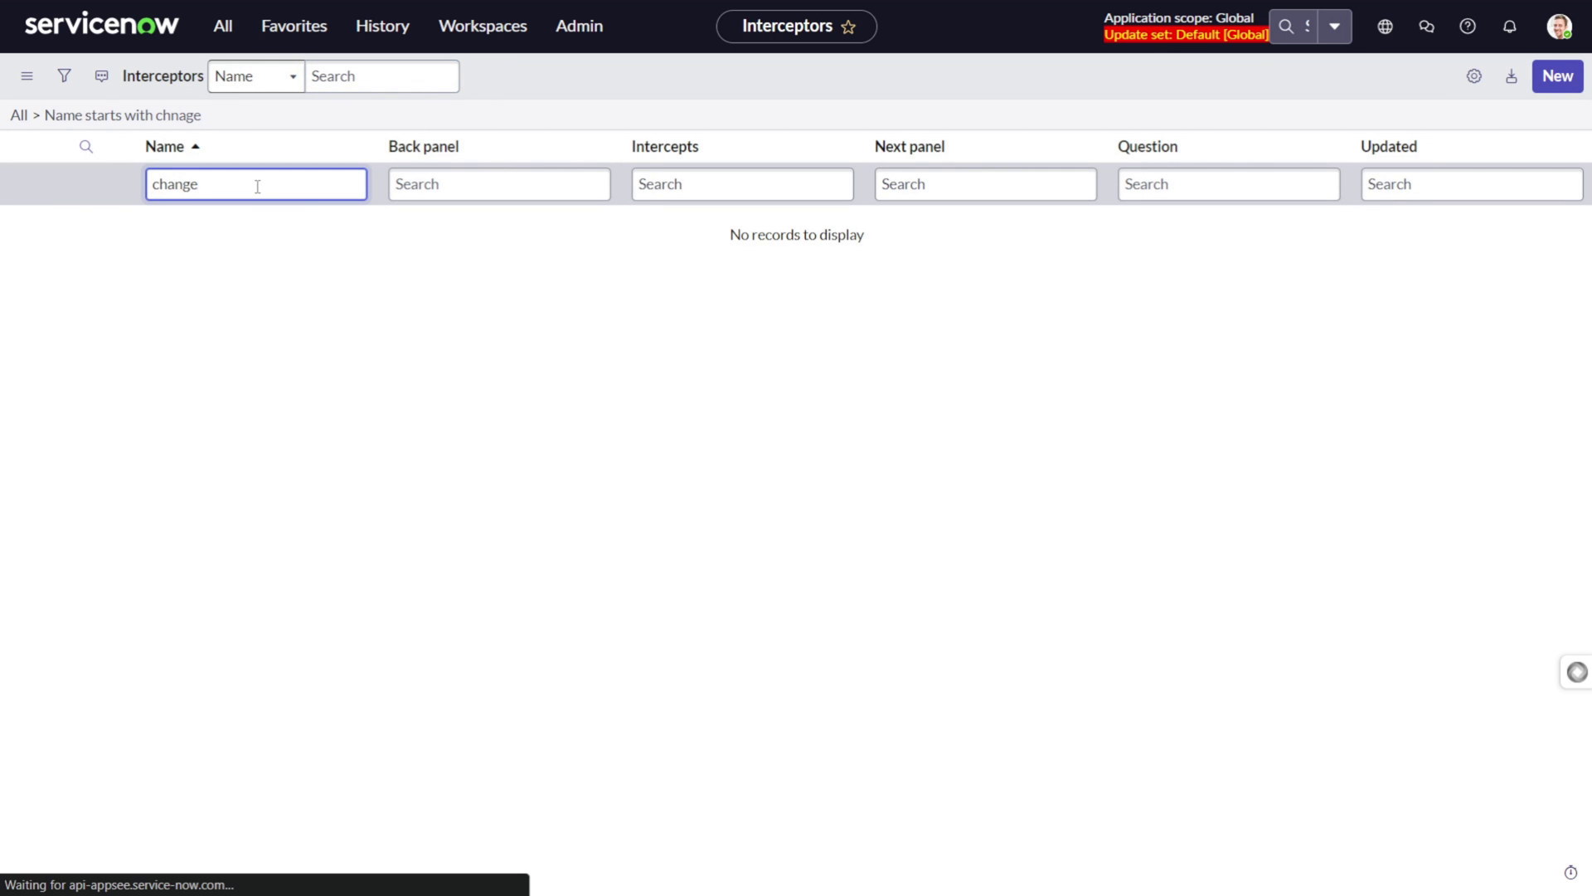
left_click(158, 190)
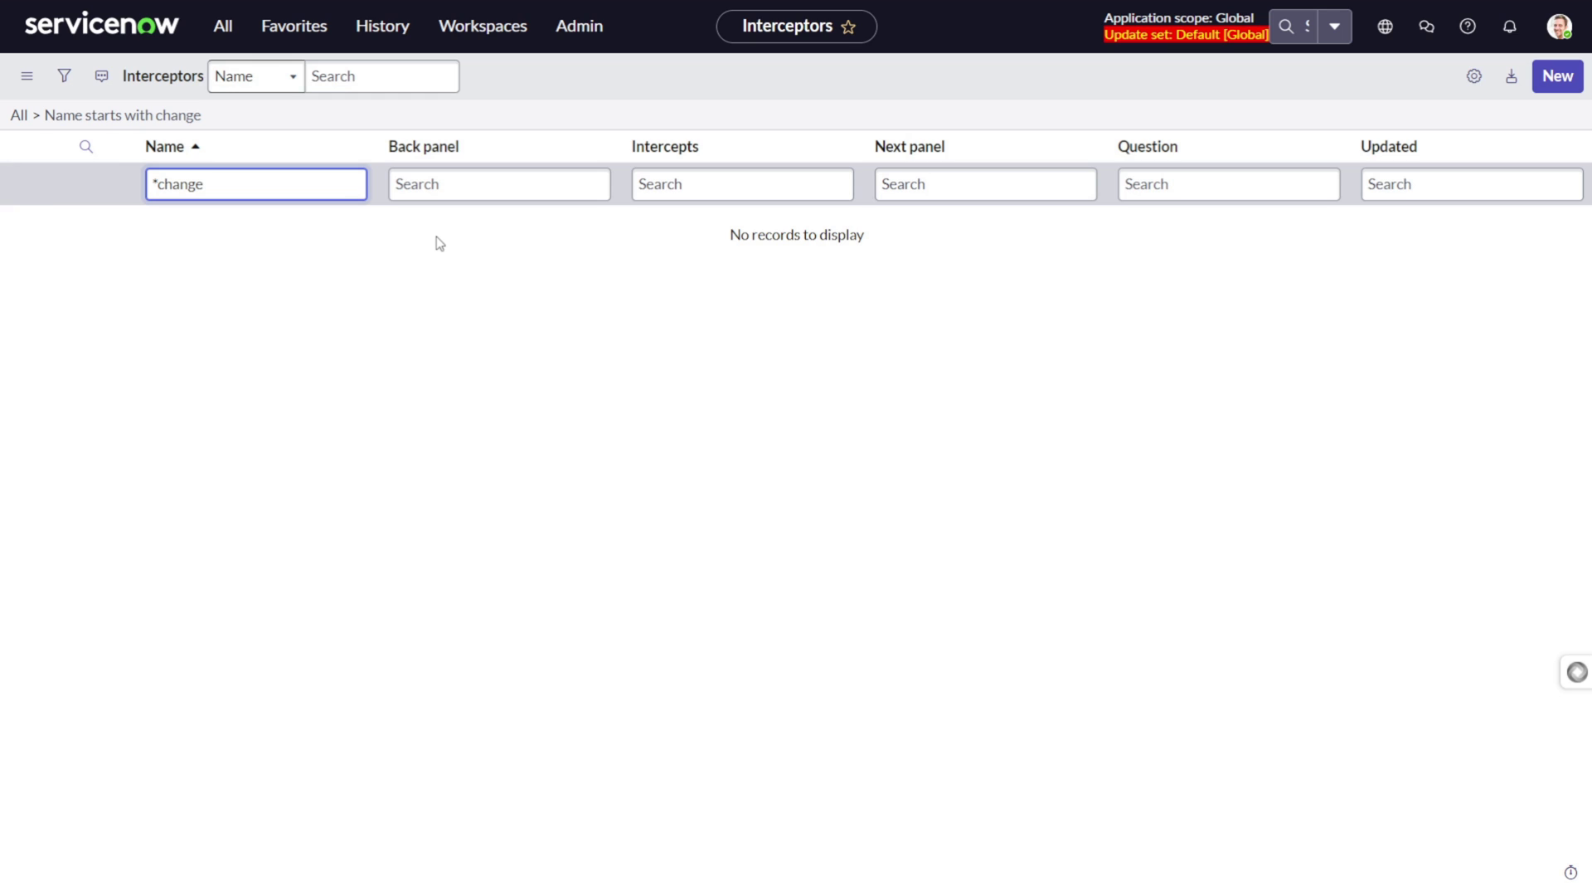
key("Return")
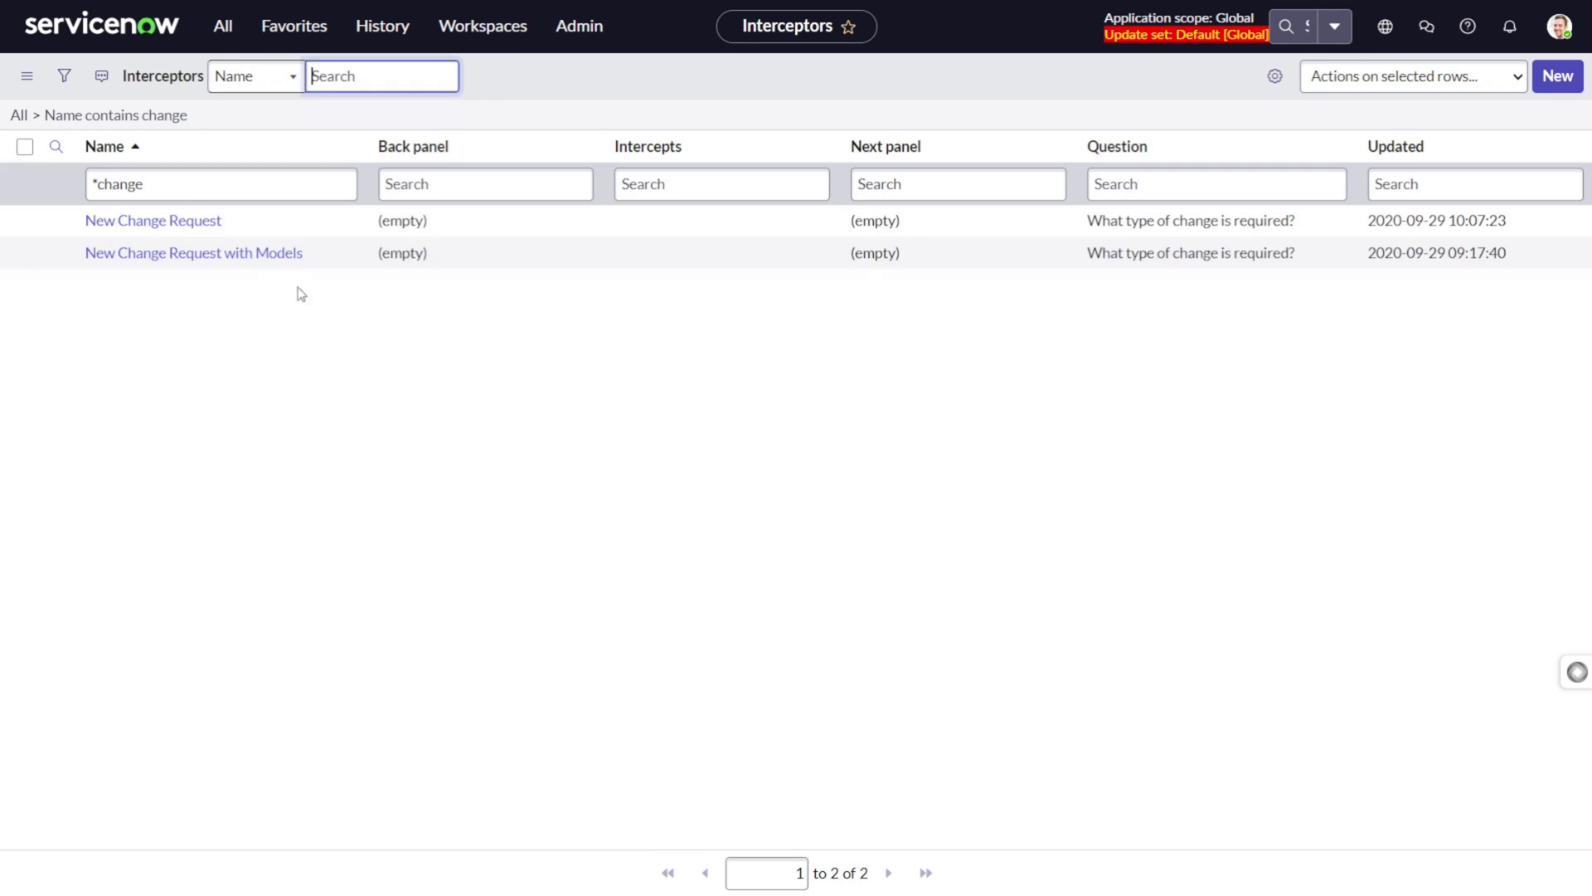
Step: Open the New Change Request interceptor and copy the target URL of its Direct to Emergency Change answer without altering it
left_click(165, 222)
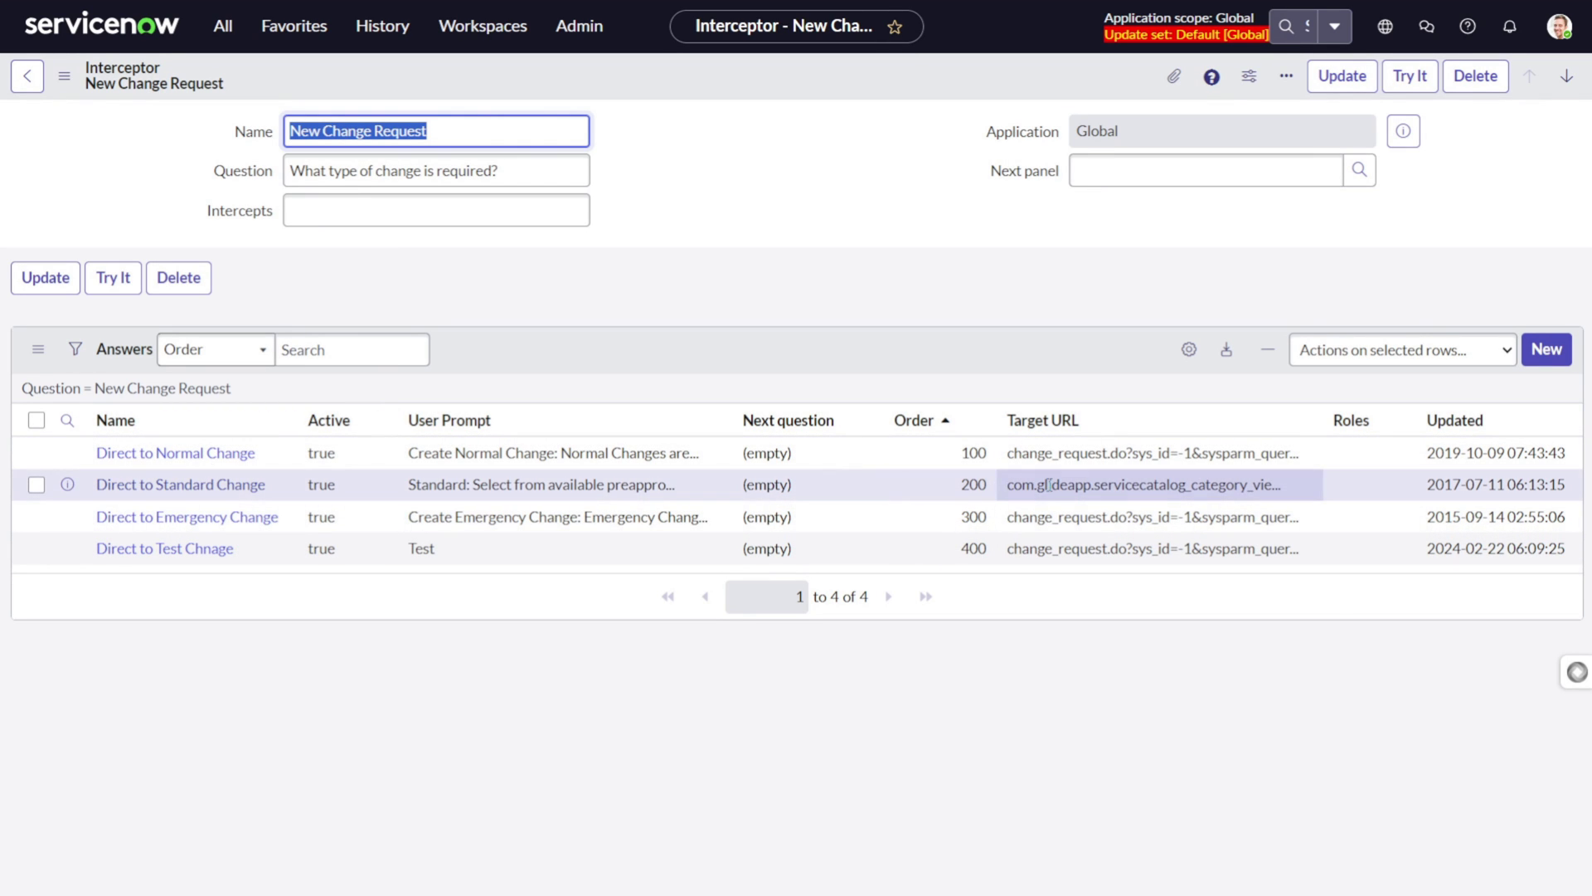
left_click(1310, 517)
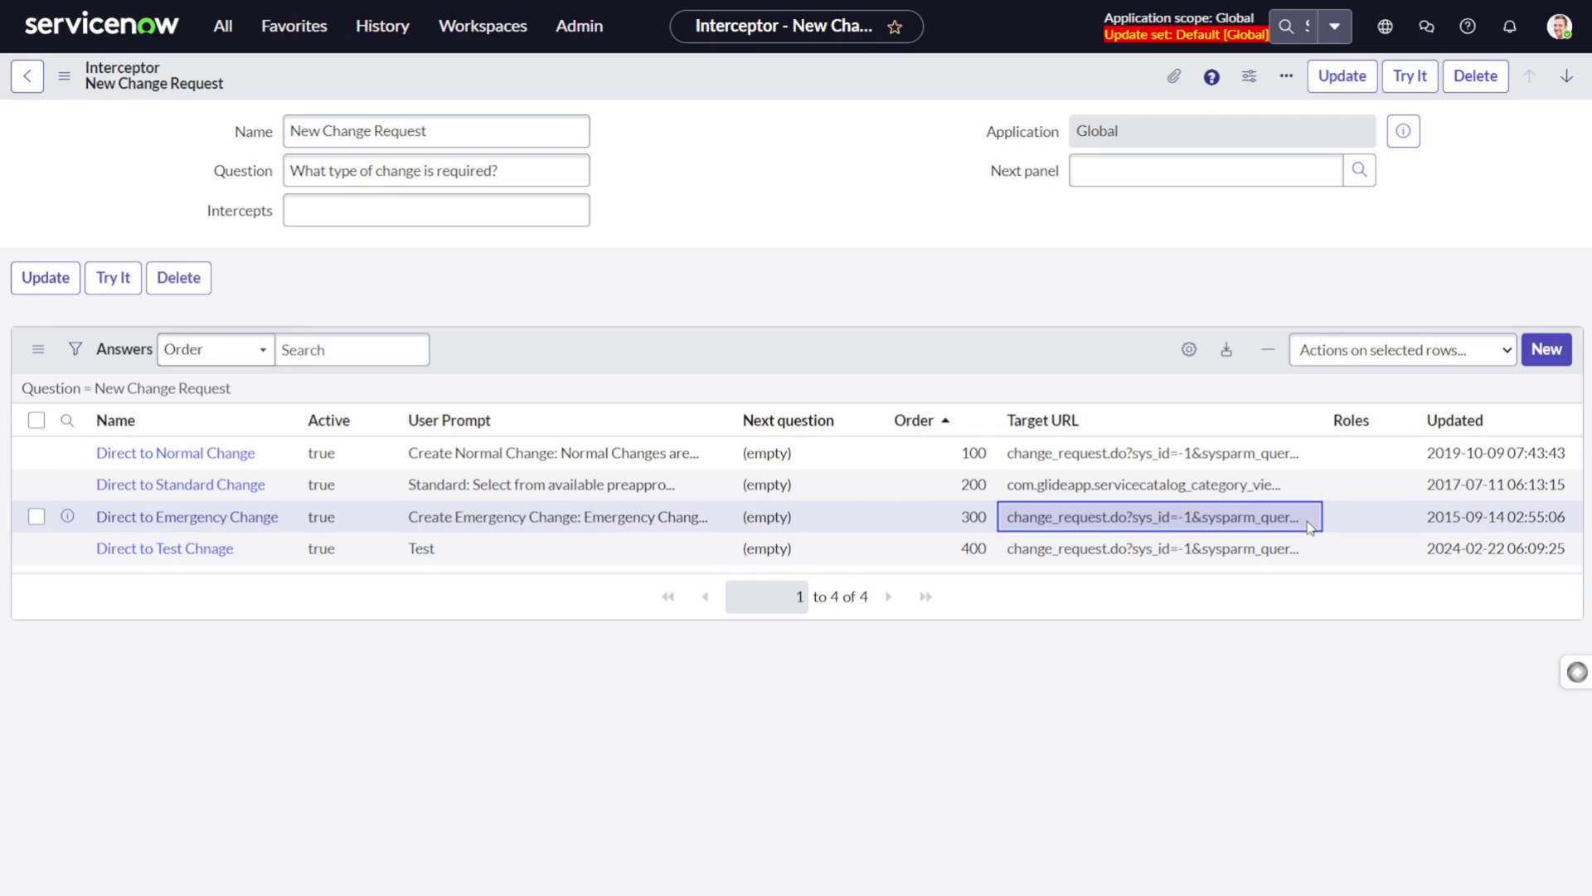
double_click(1307, 521)
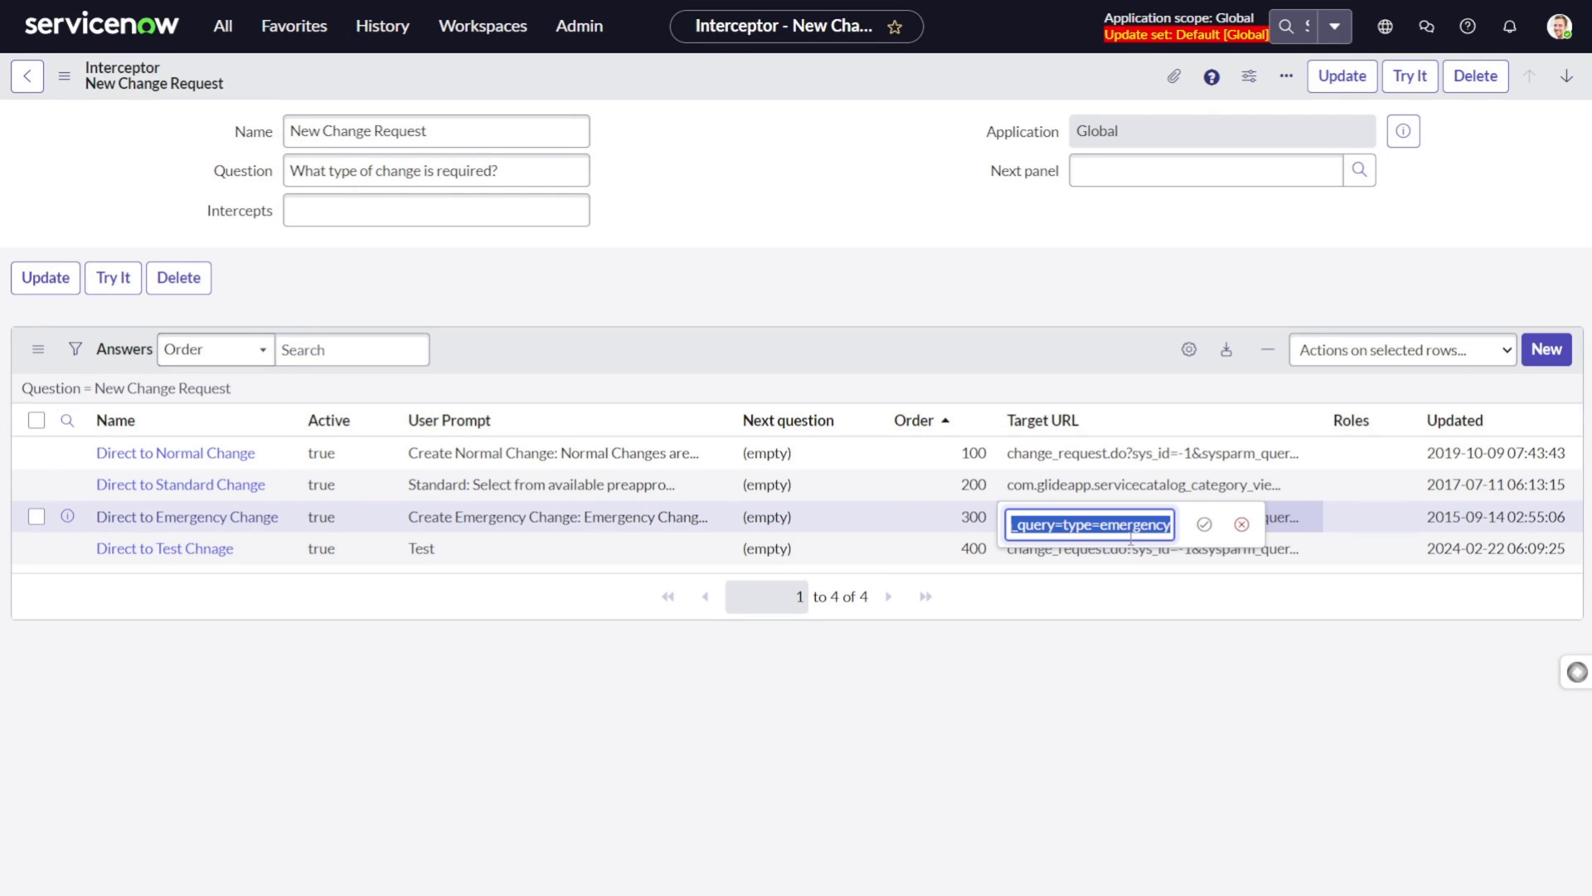
left_click(1122, 526)
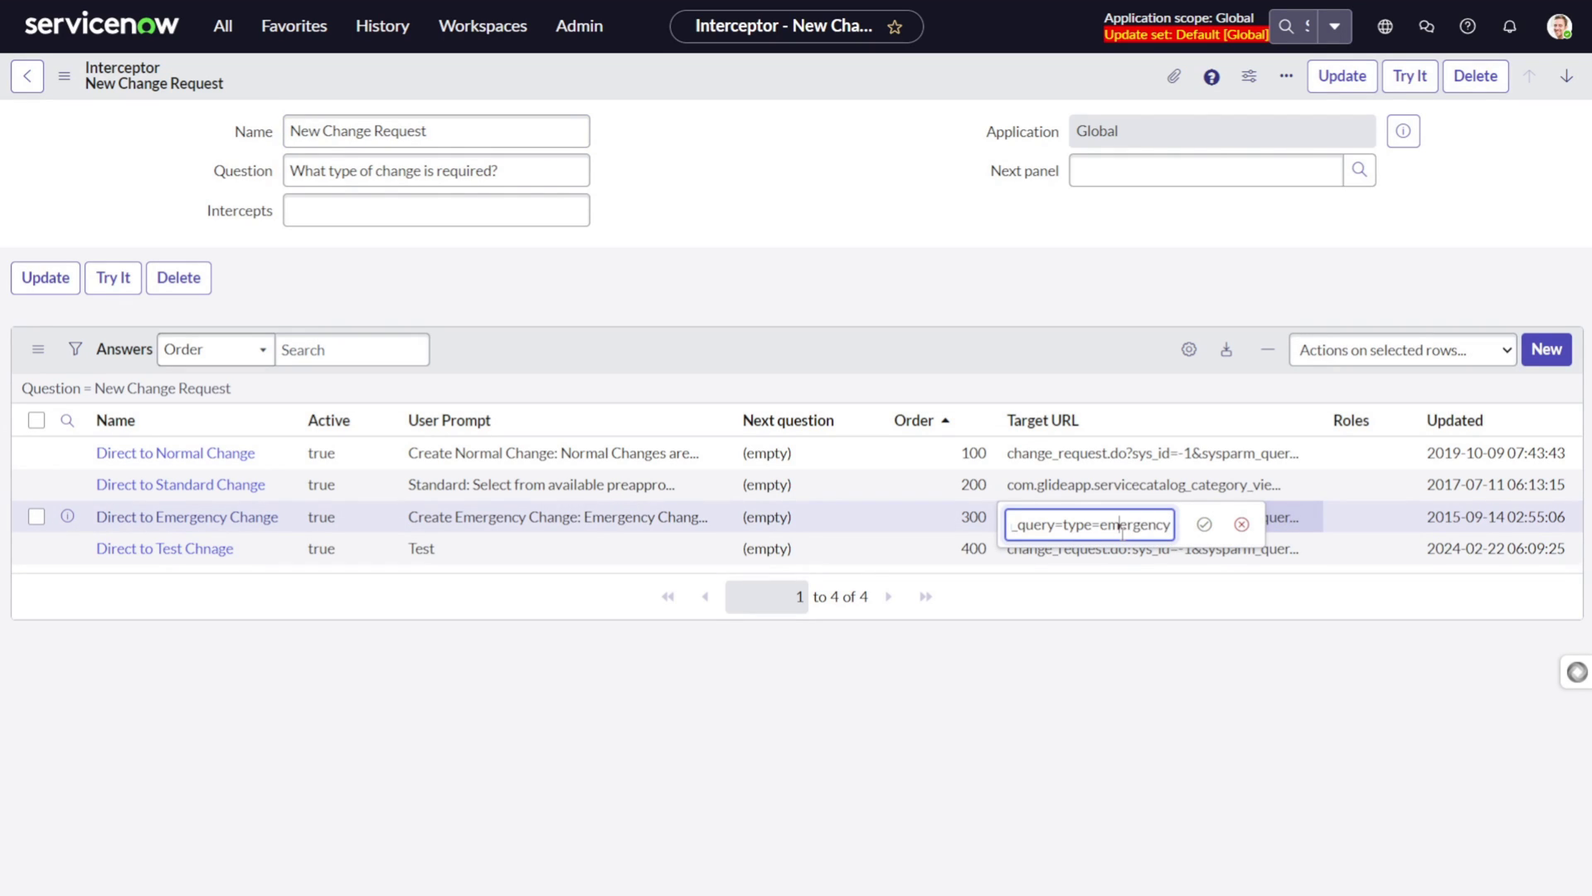
key("ctrl+a")
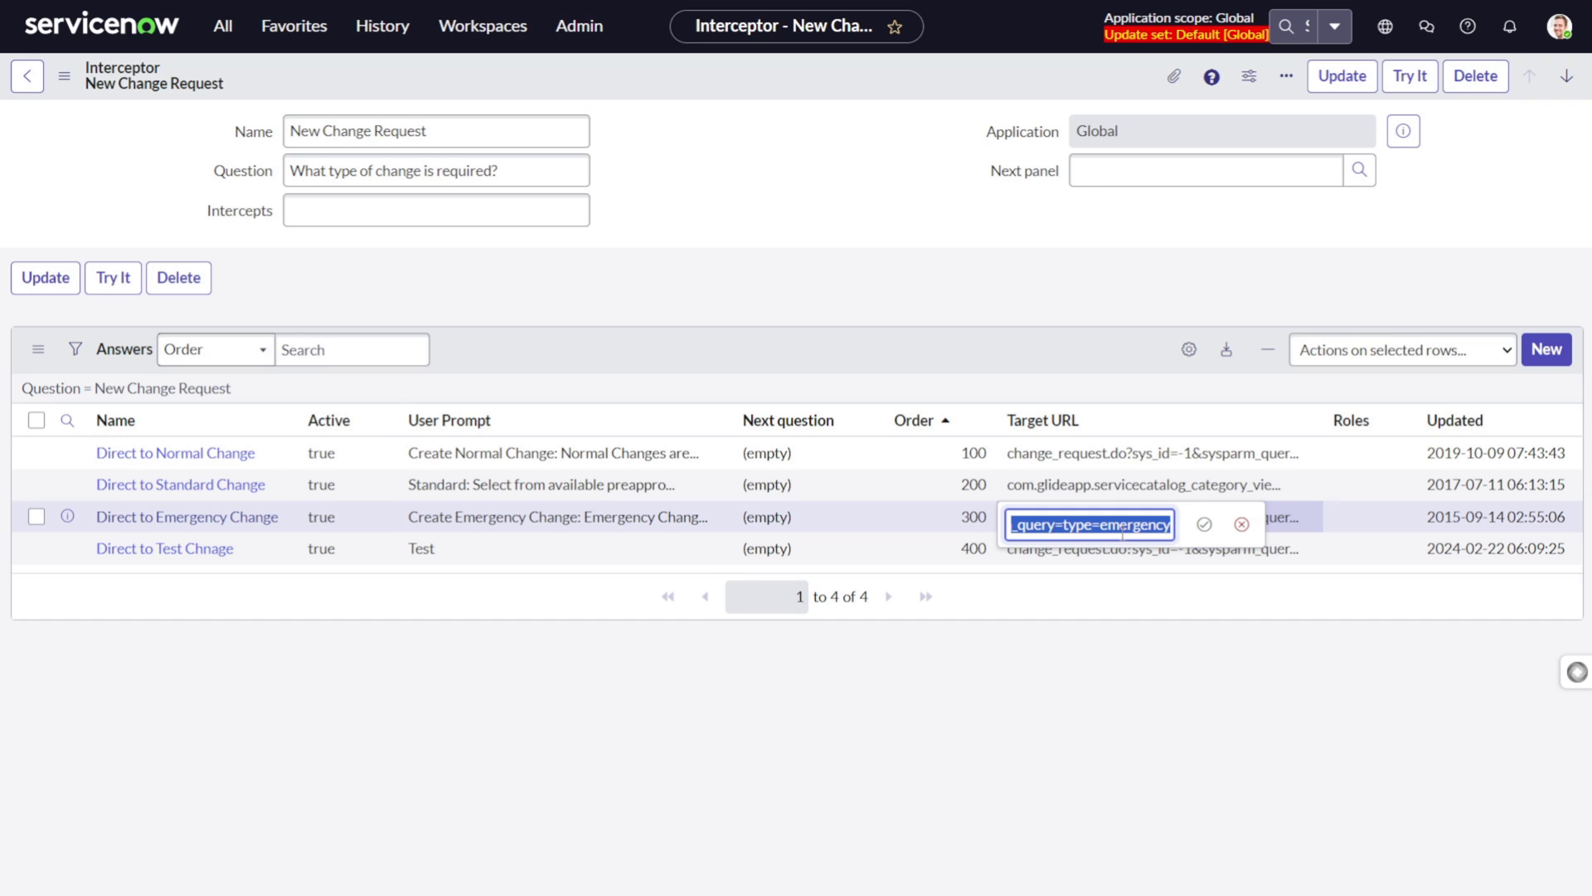
left_click(1241, 524)
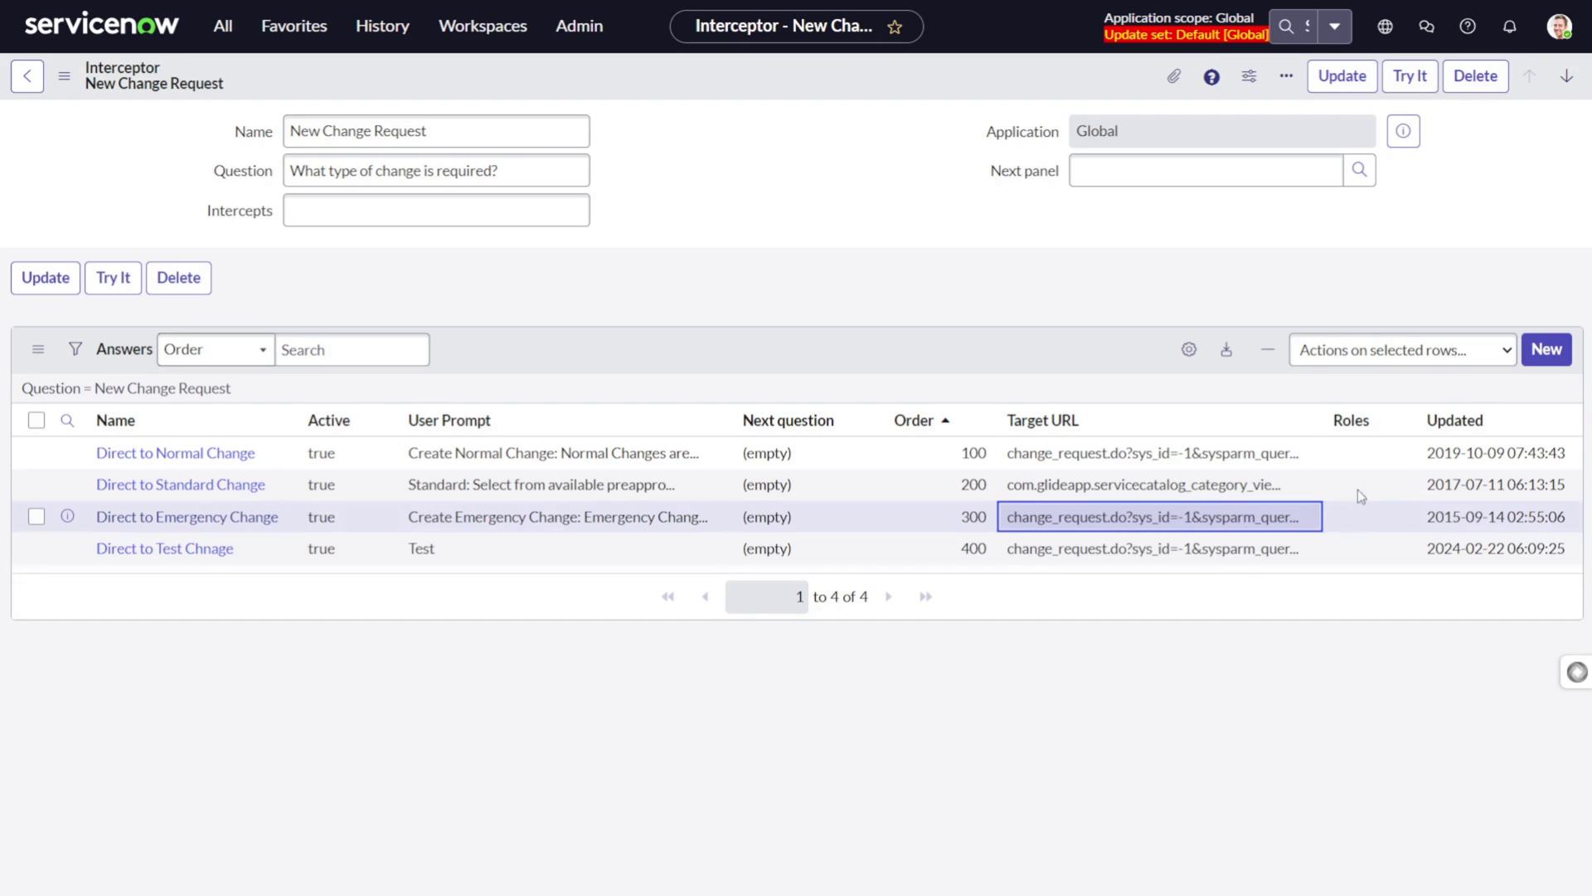
Step: Start a new answer with target URL change_request.do?sys_id=-1&sysparm_query=type=expedited and name it Direct to Expedited Change
left_click(1536, 351)
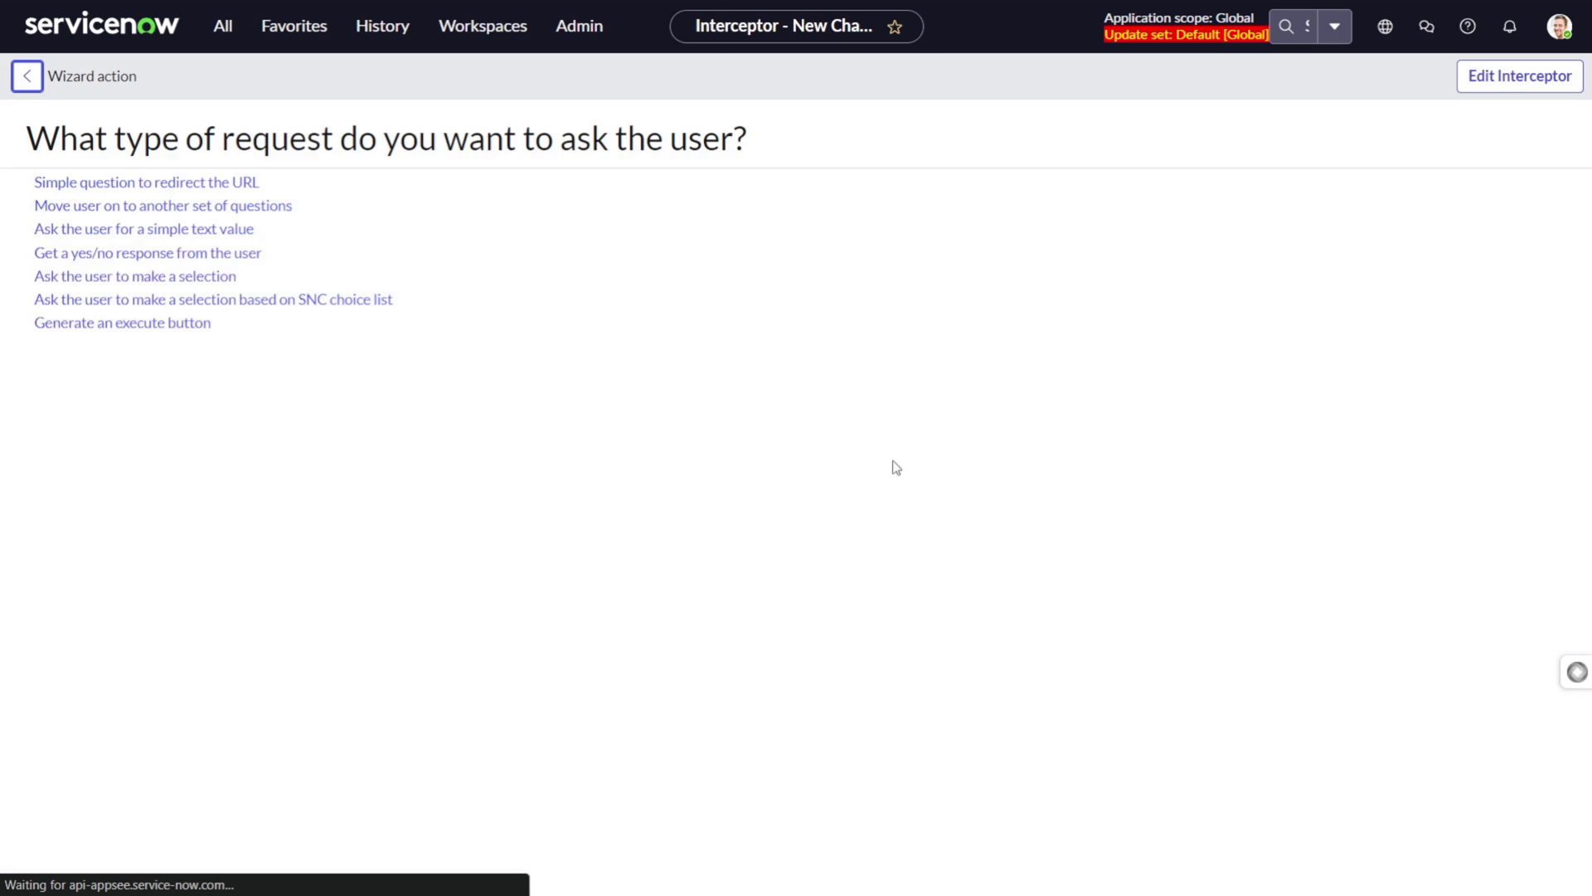
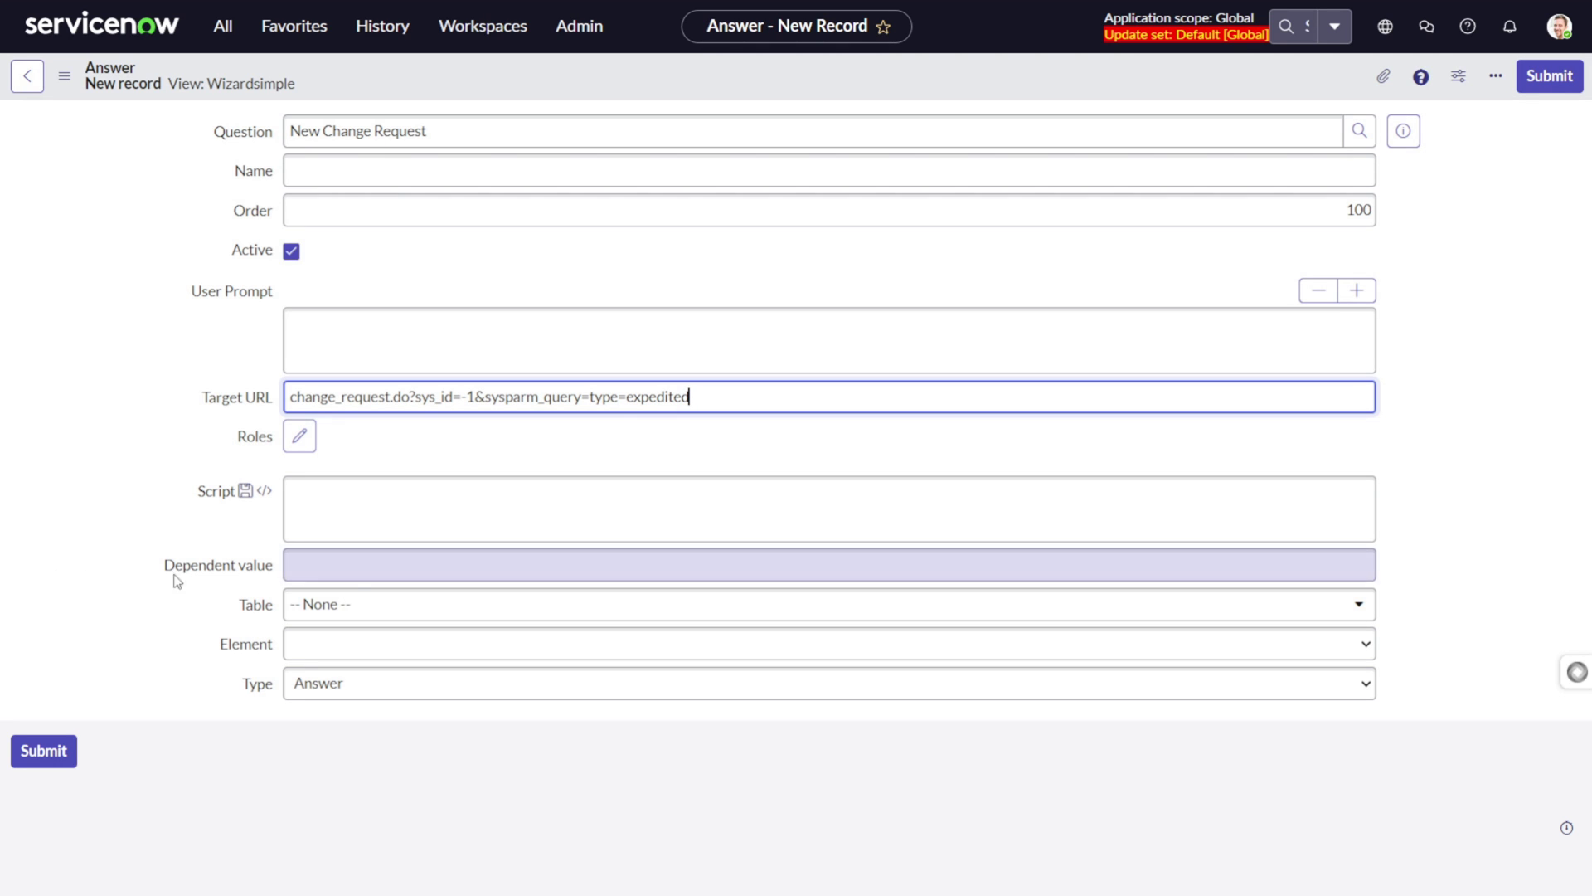
left_click(300, 176)
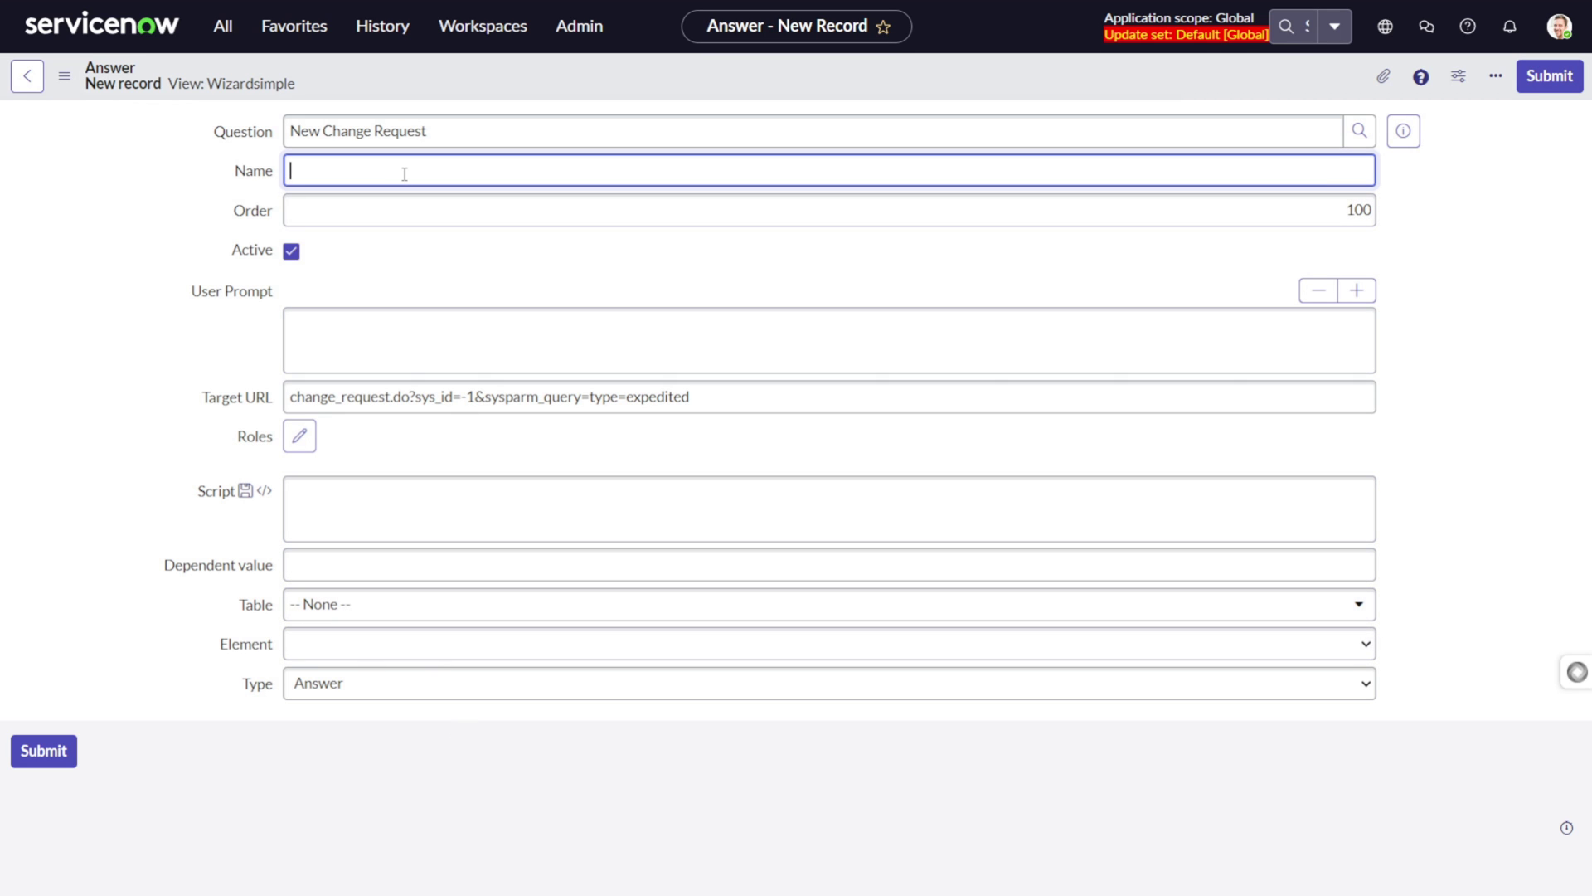
type("Direct to Eexpedited")
left_click(362, 176)
key("BackSpace")
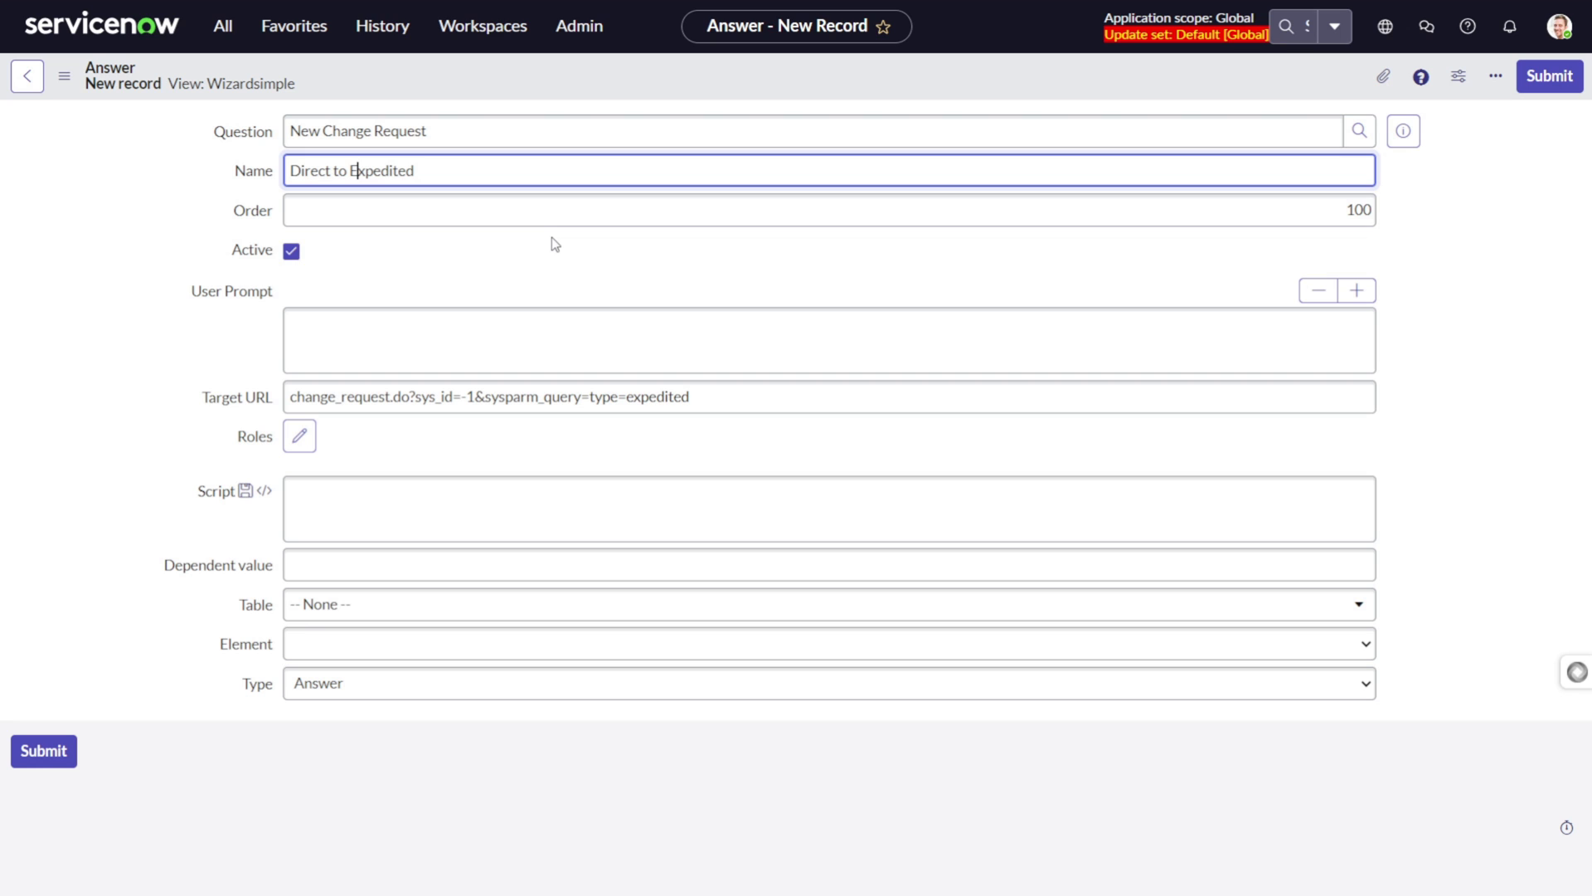
left_click(554, 174)
type("Chnage")
key("BackSpace")
key("BackSpace")
key("BackSpace")
key("BackSpace")
type("ange")
Step: Set the answer's order to 500 and its user prompt to "This is expedited change", and submit the record
double_click(1327, 217)
type("500")
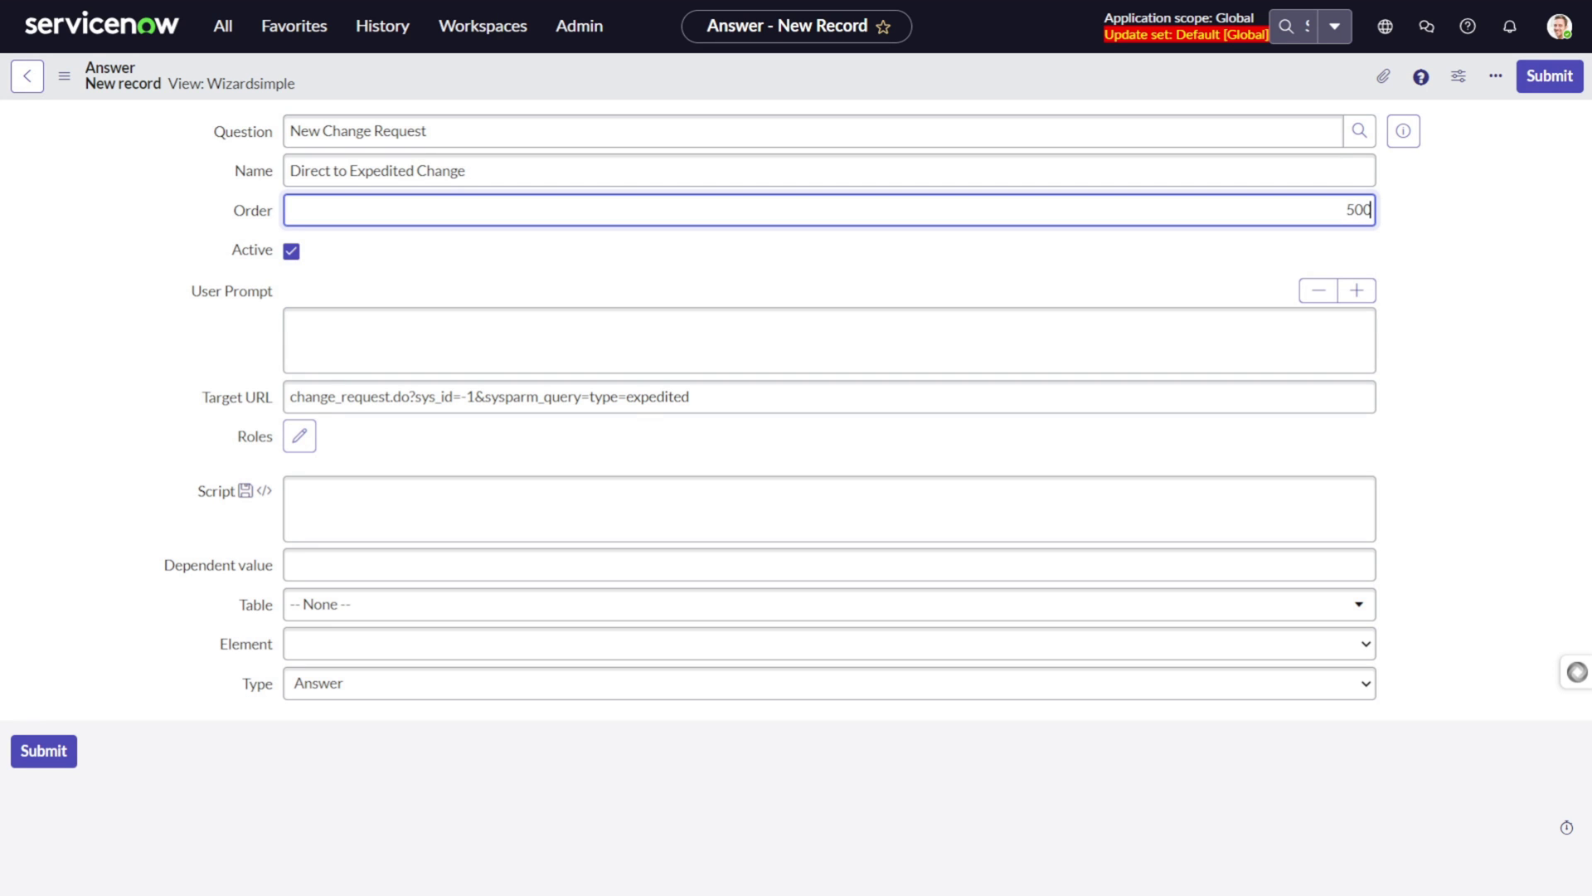
left_click(358, 308)
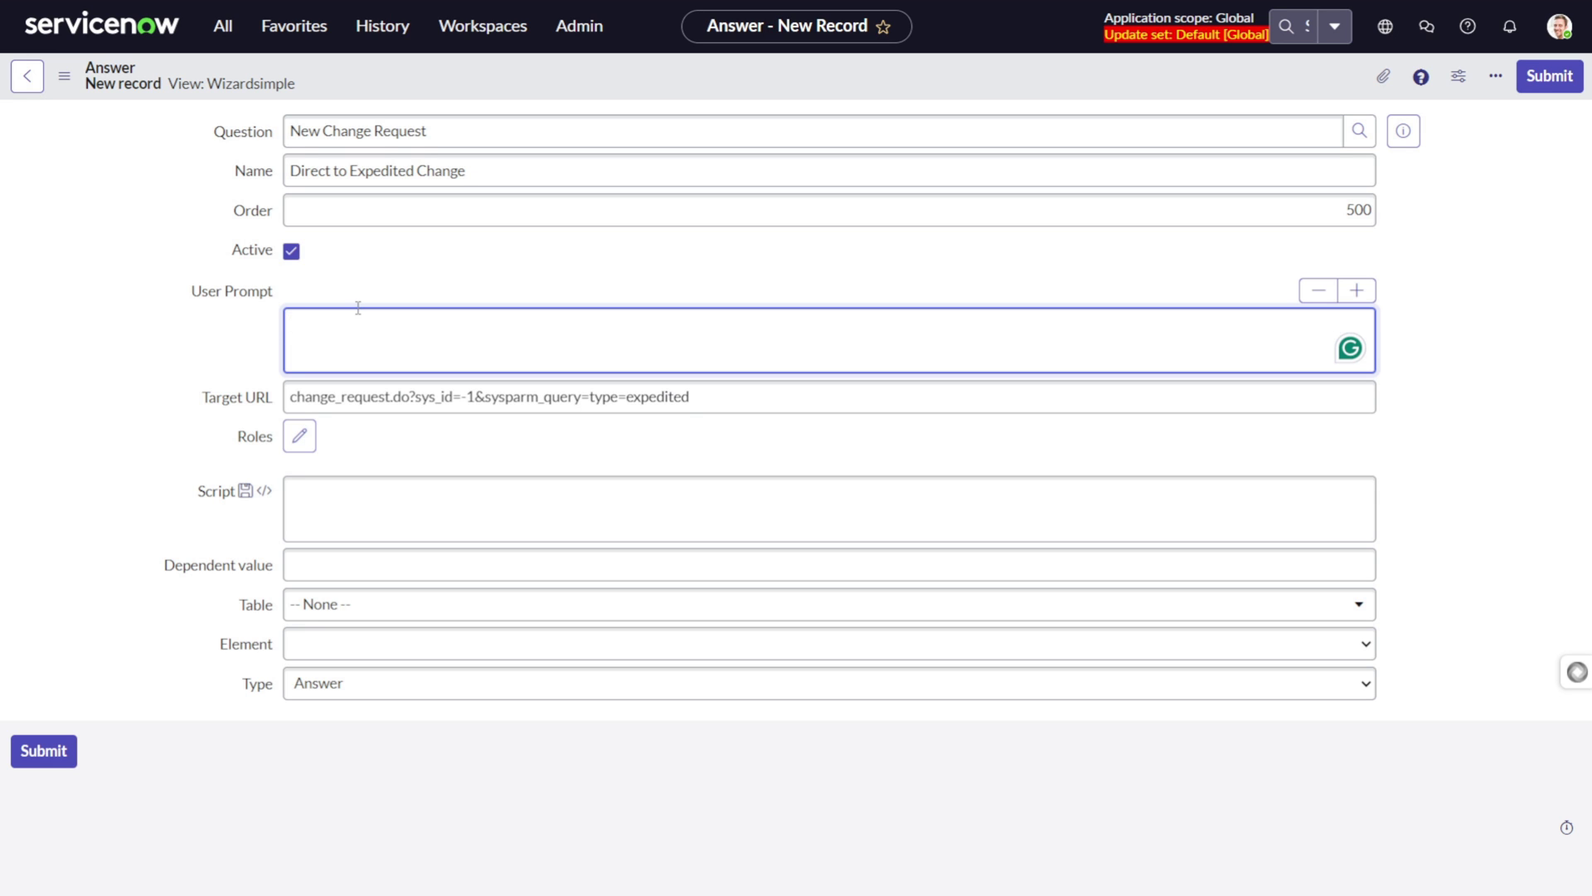
type("This is expedited change")
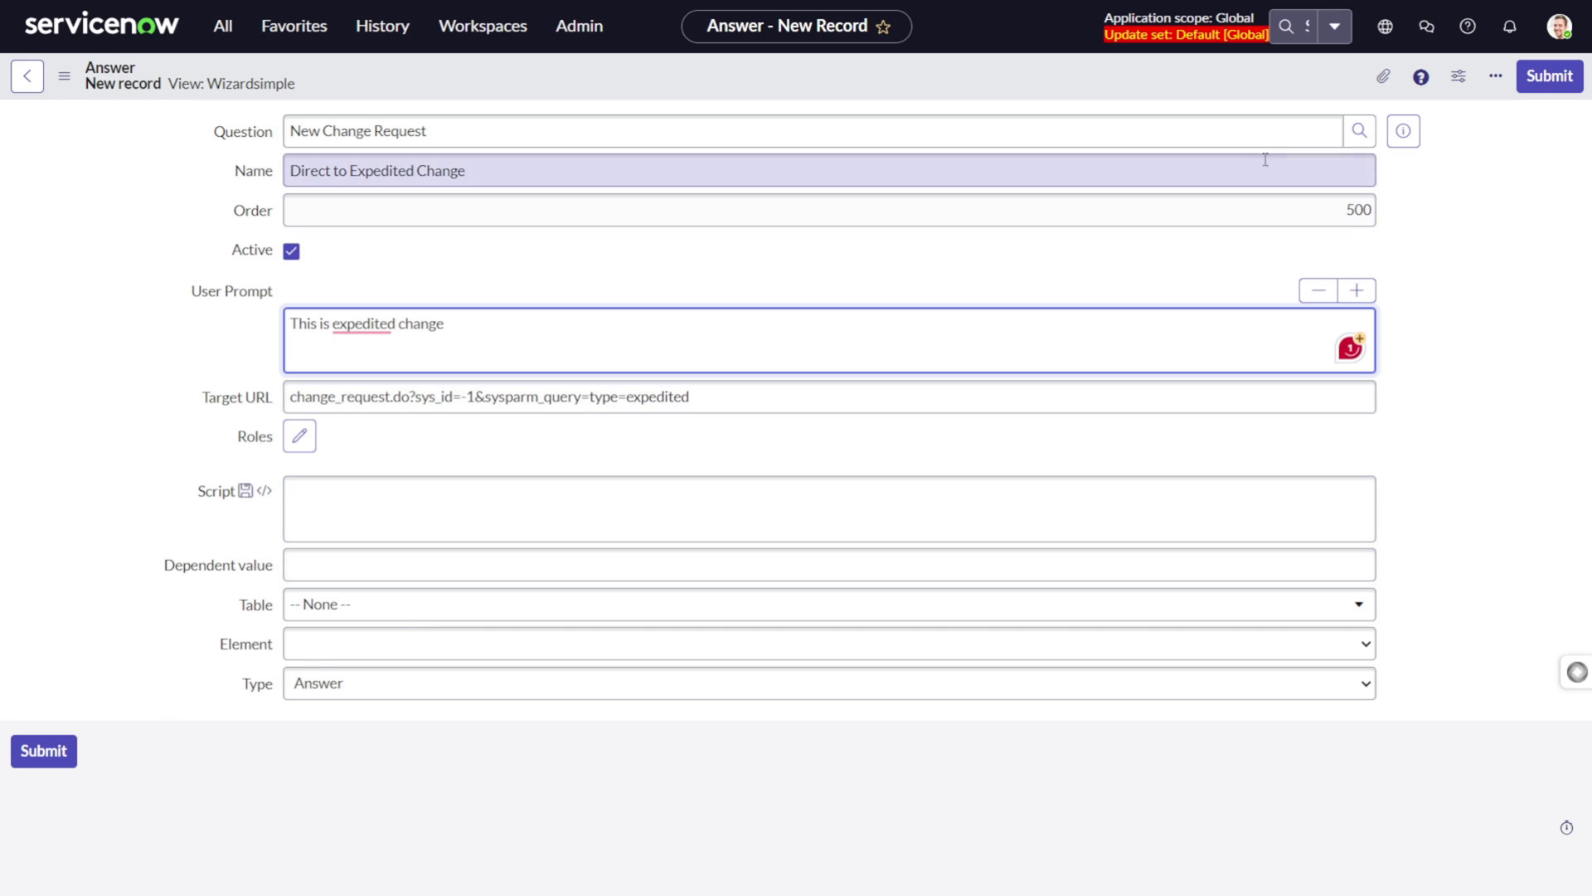
left_click(1540, 81)
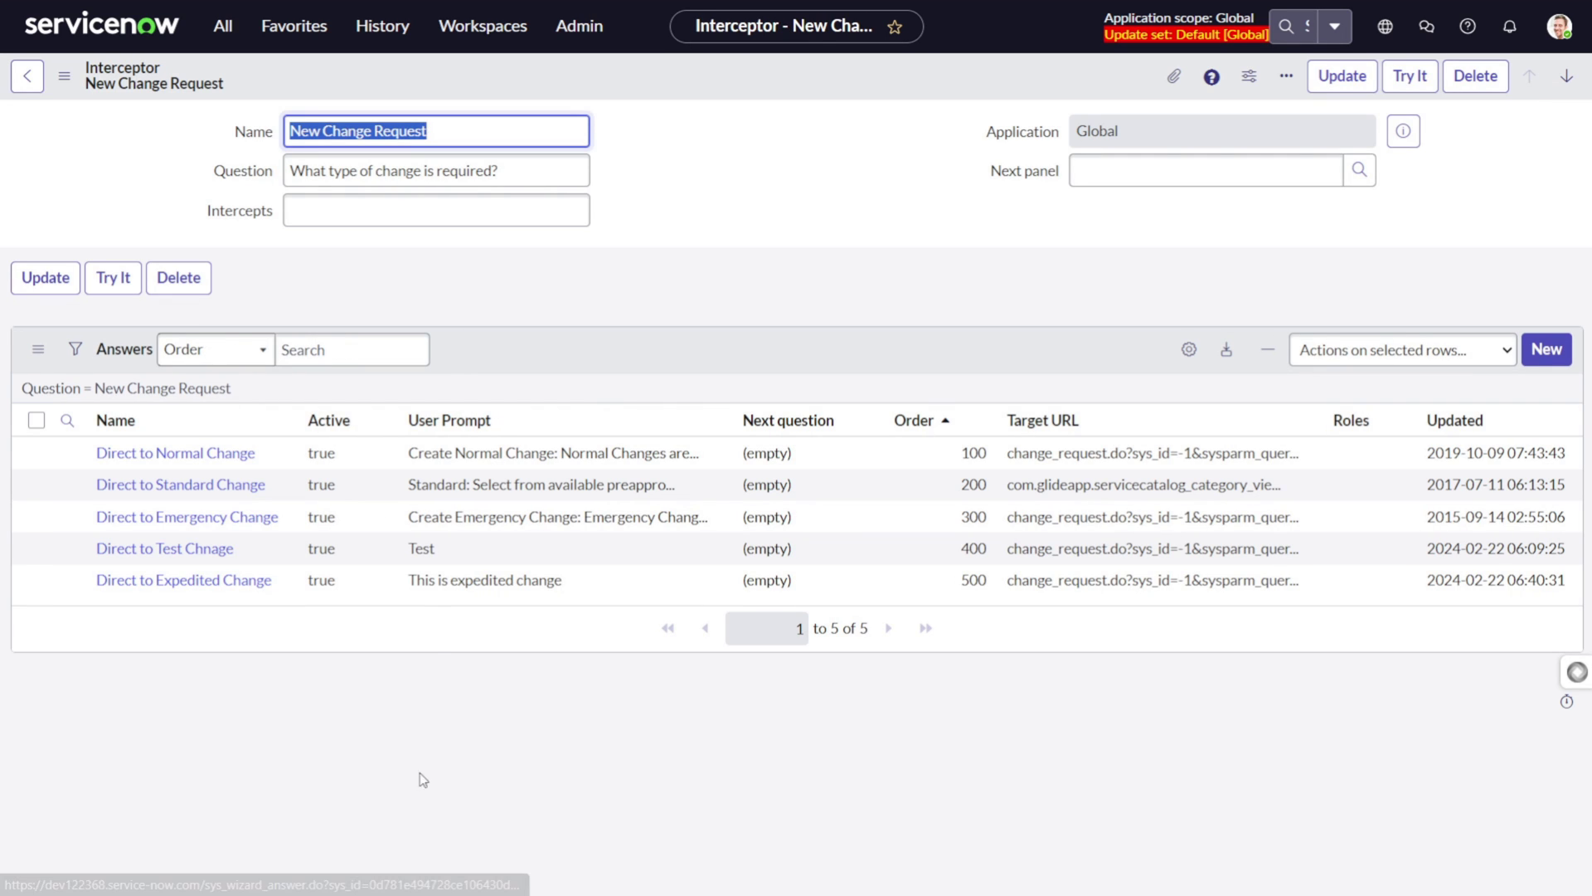
left_click_drag(273, 580, 97, 580)
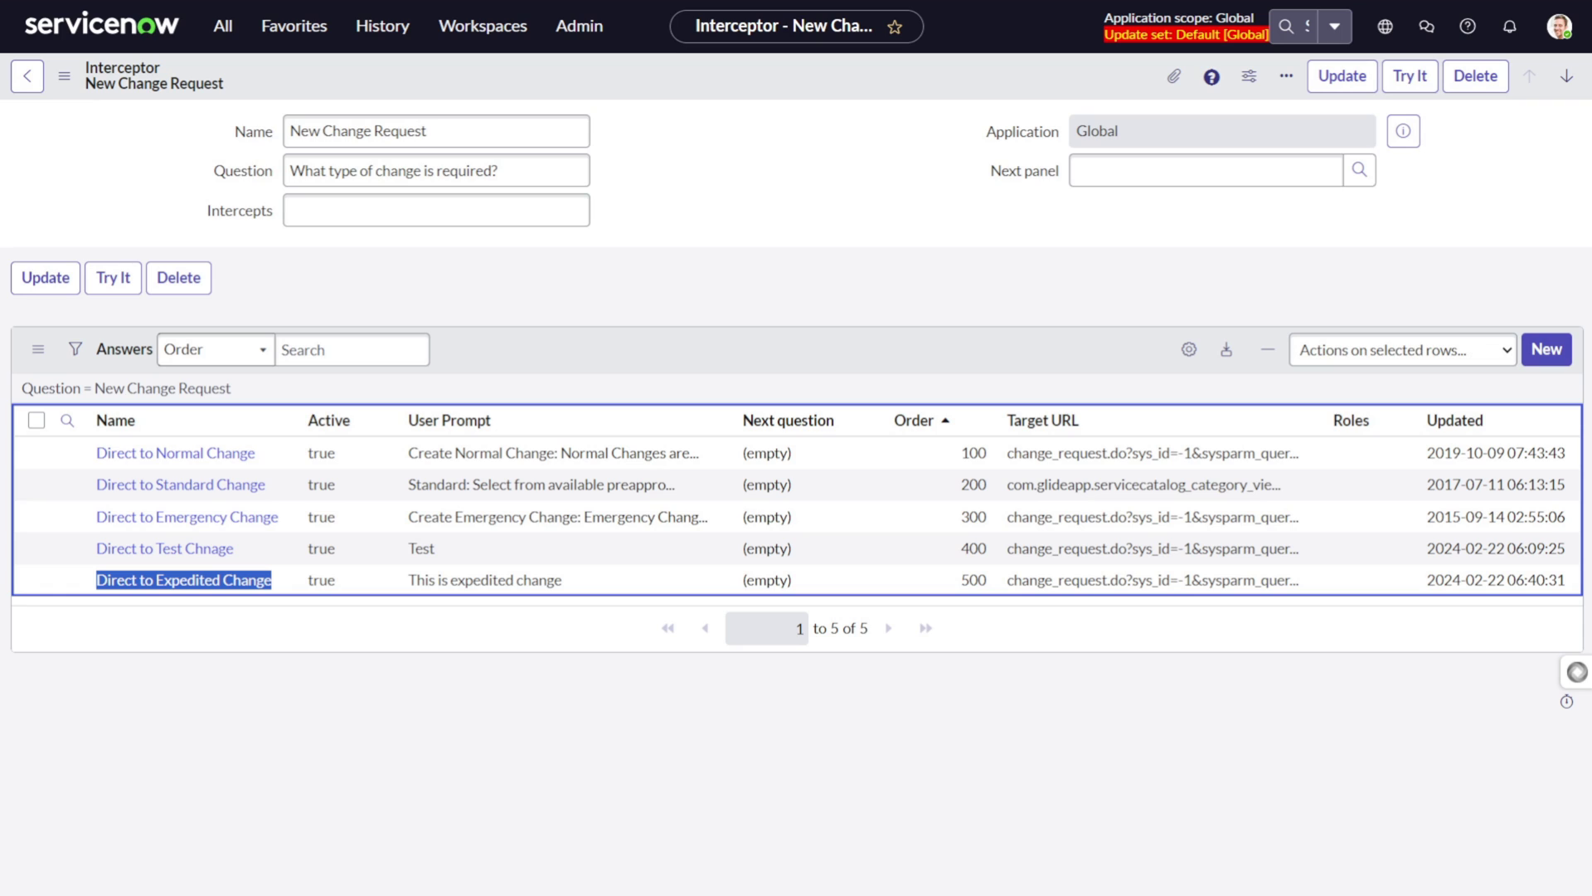
left_click(213, 30)
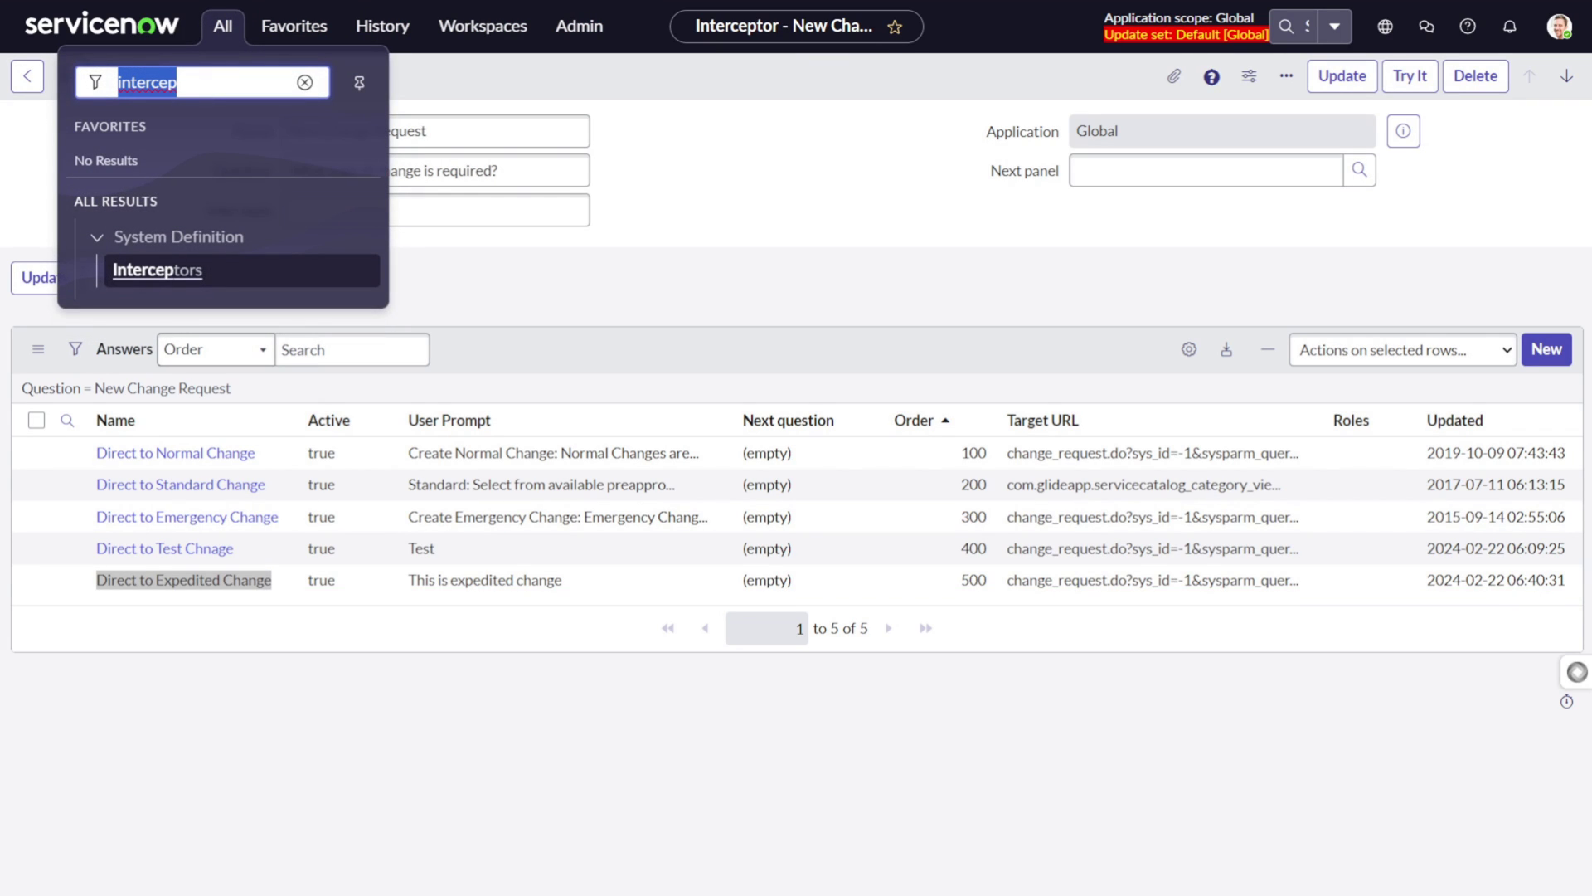
key("Escape")
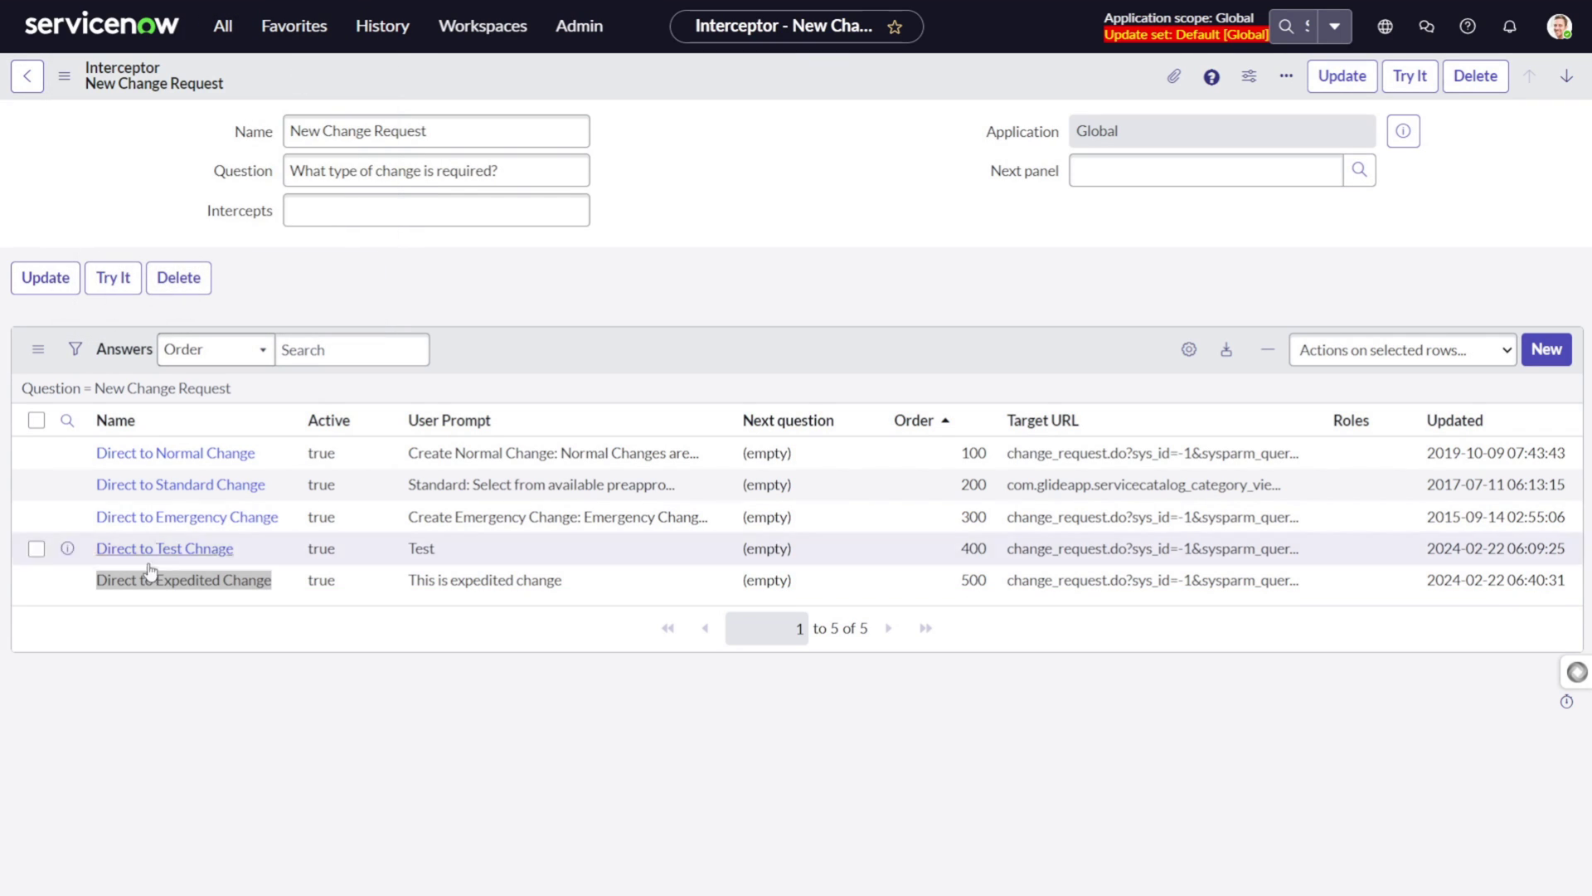
left_click(219, 30)
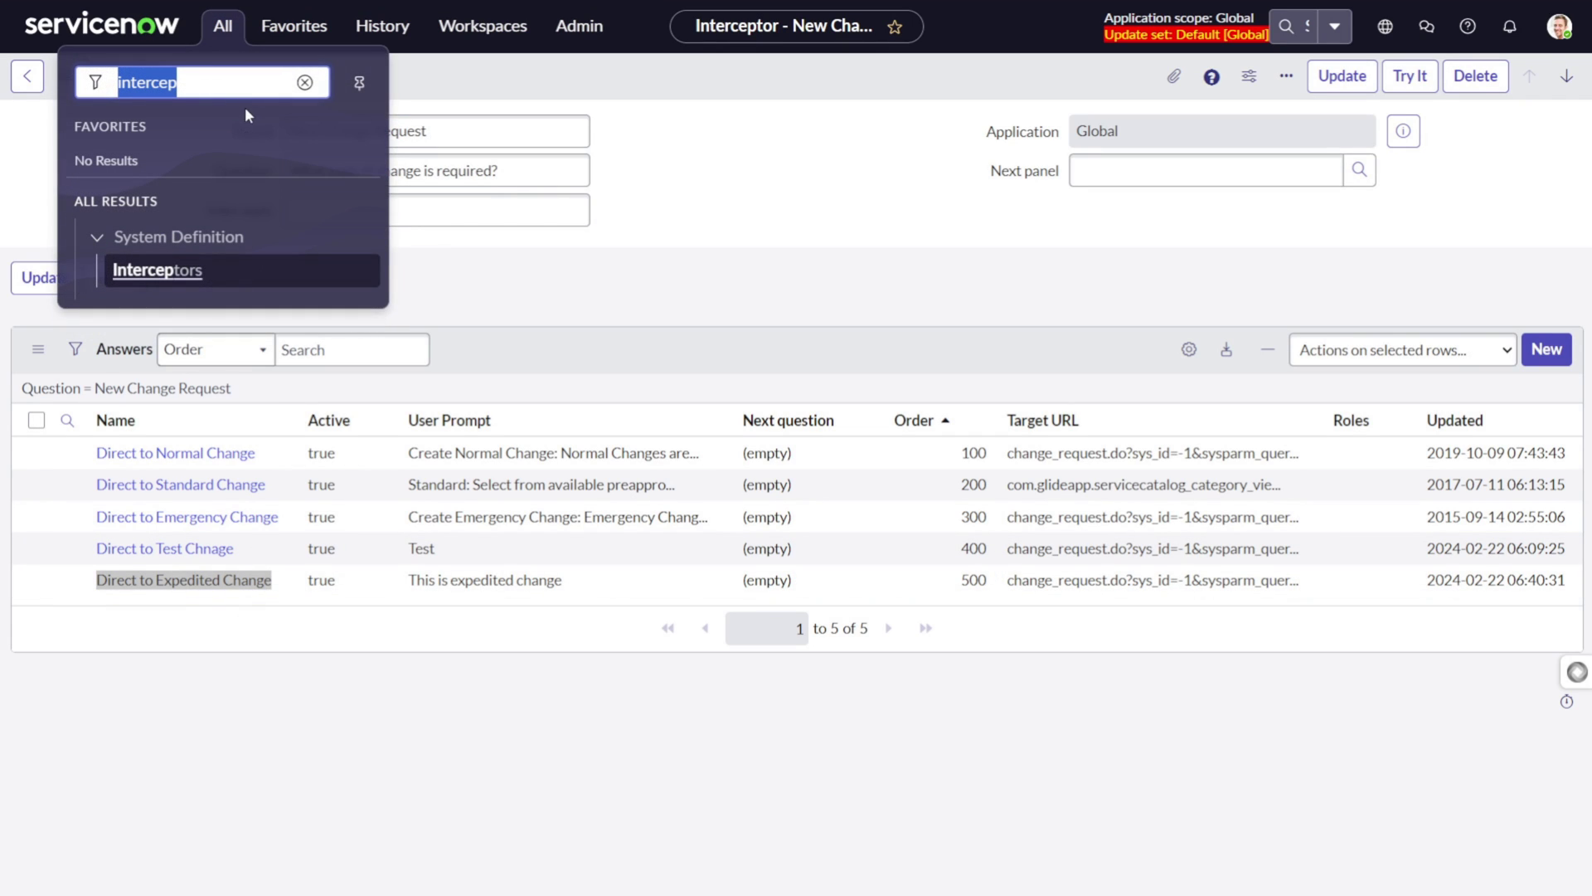
left_click(775, 232)
Step: Filter the script includes to those whose API name contains changerequeststatemodel, using the /si slash command
key("ctrl+slash")
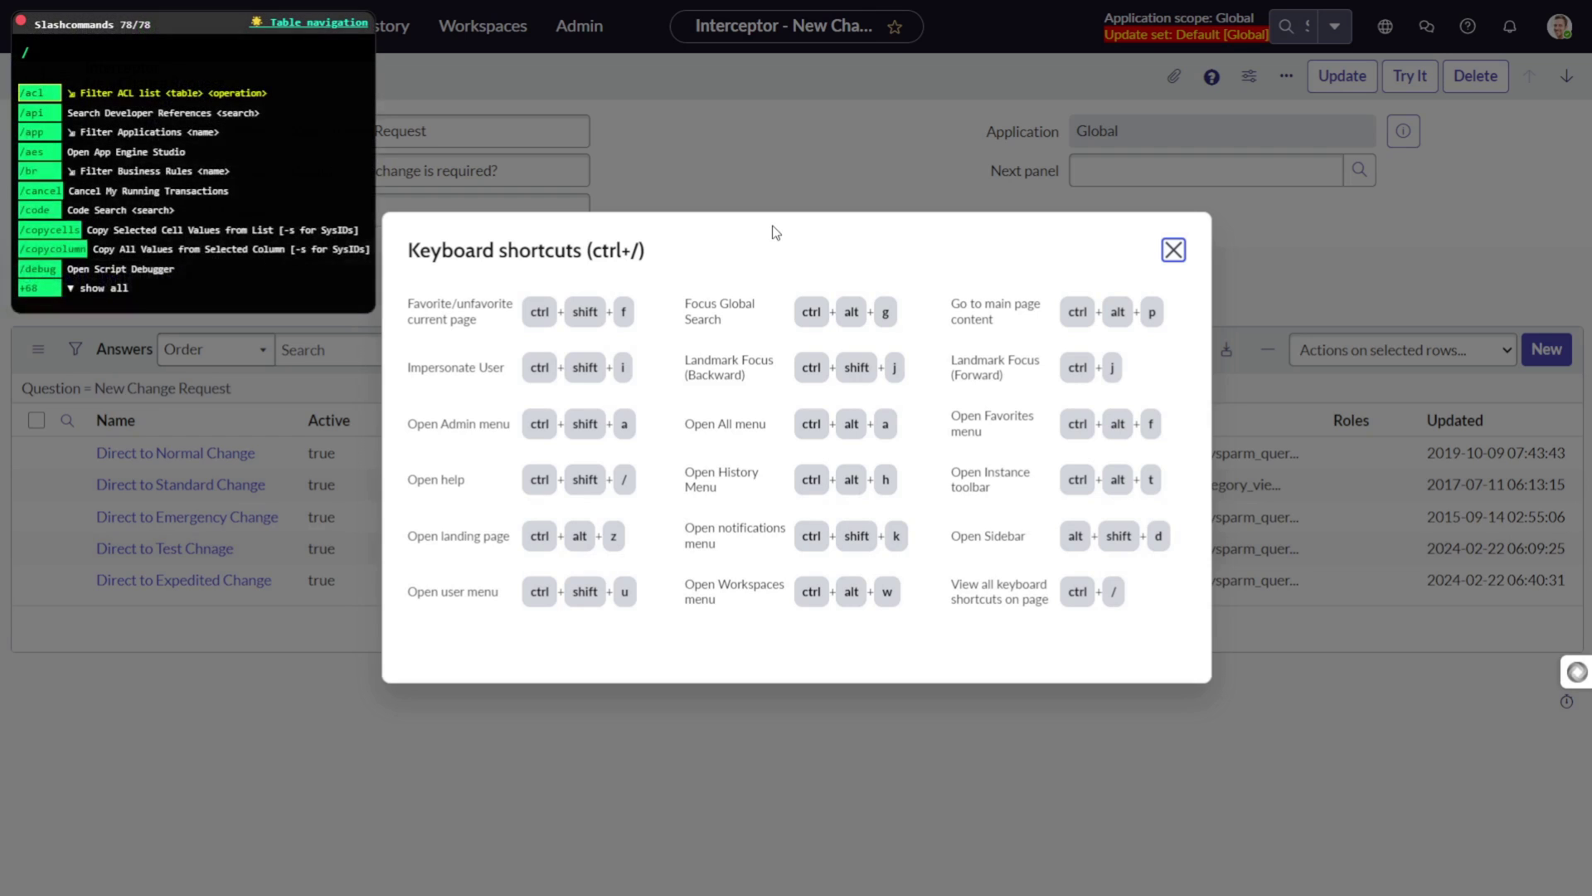
left_click(1160, 264)
left_click(1172, 250)
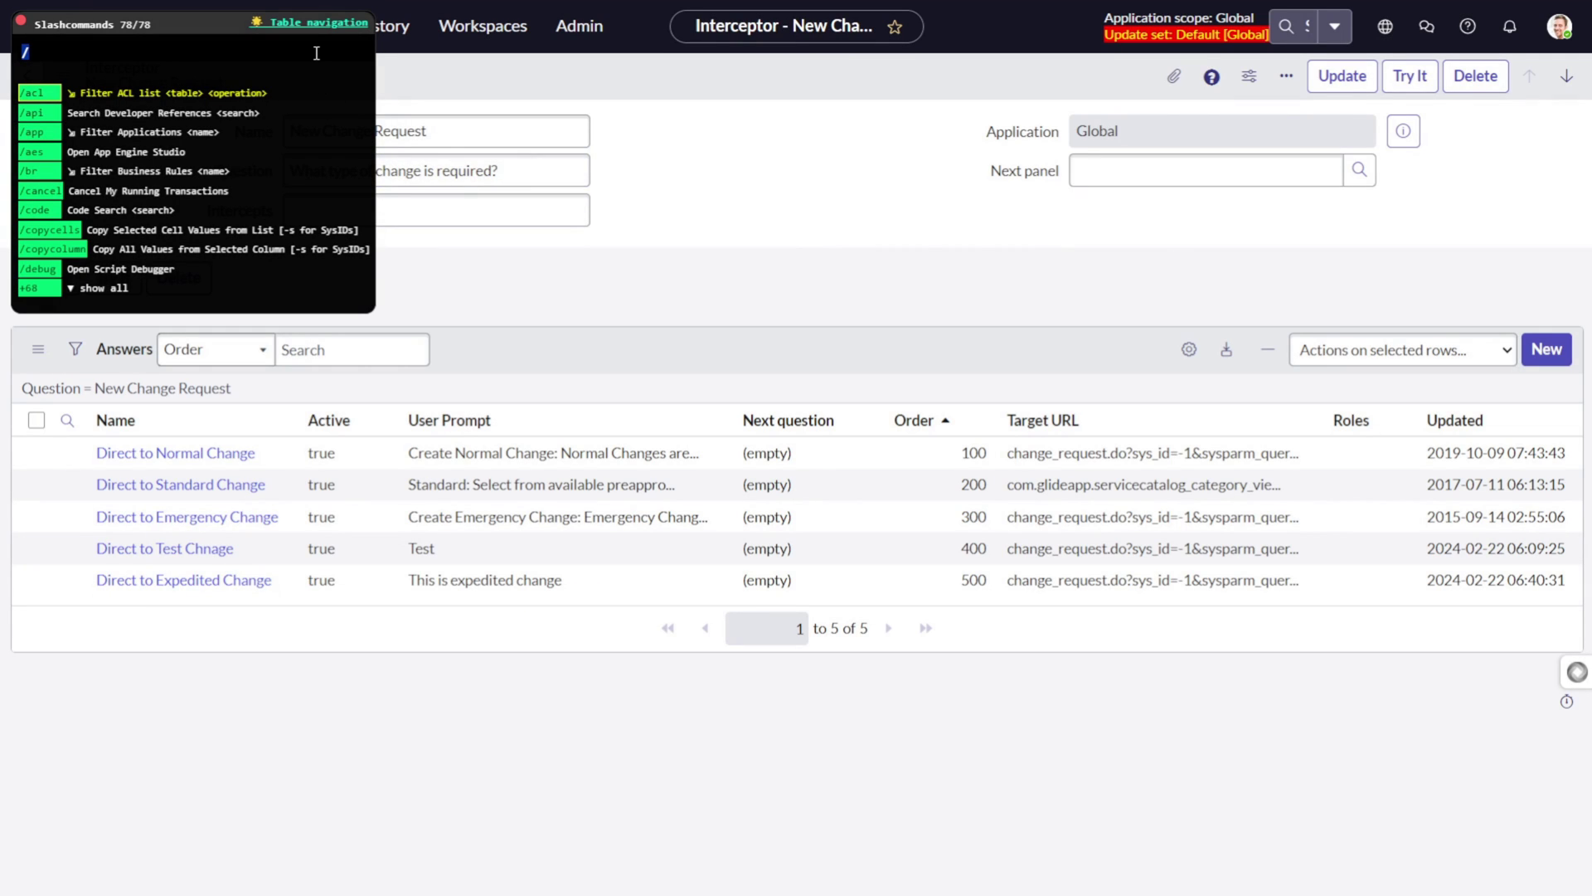
type("si")
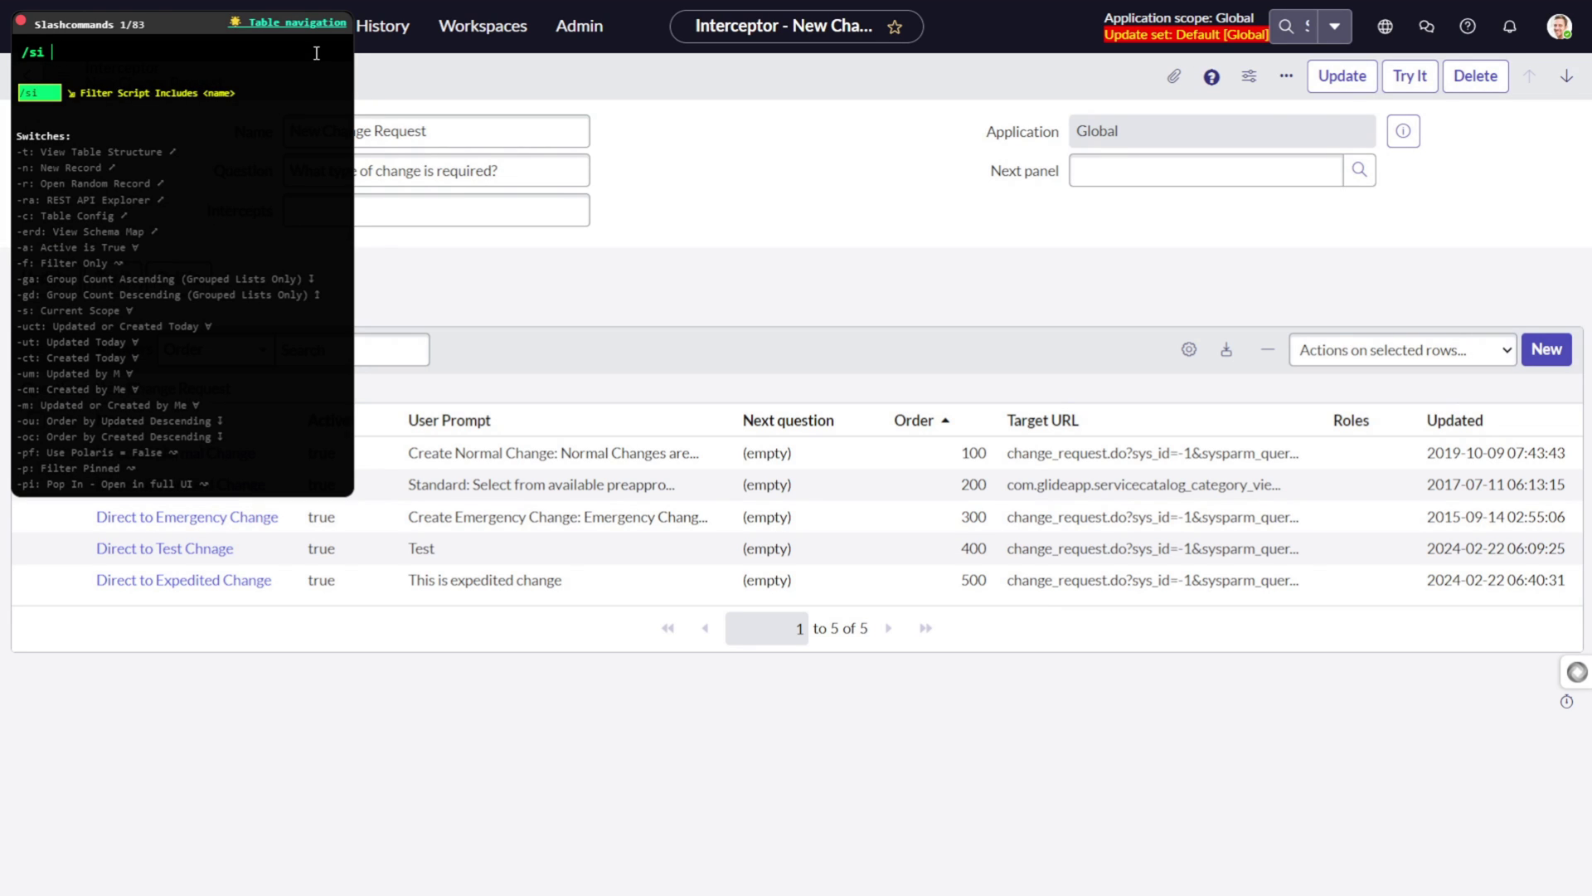
key("ctrl+plus")
key("ctrl+plus")
key("ctrl+plus")
key("ctrl+plus")
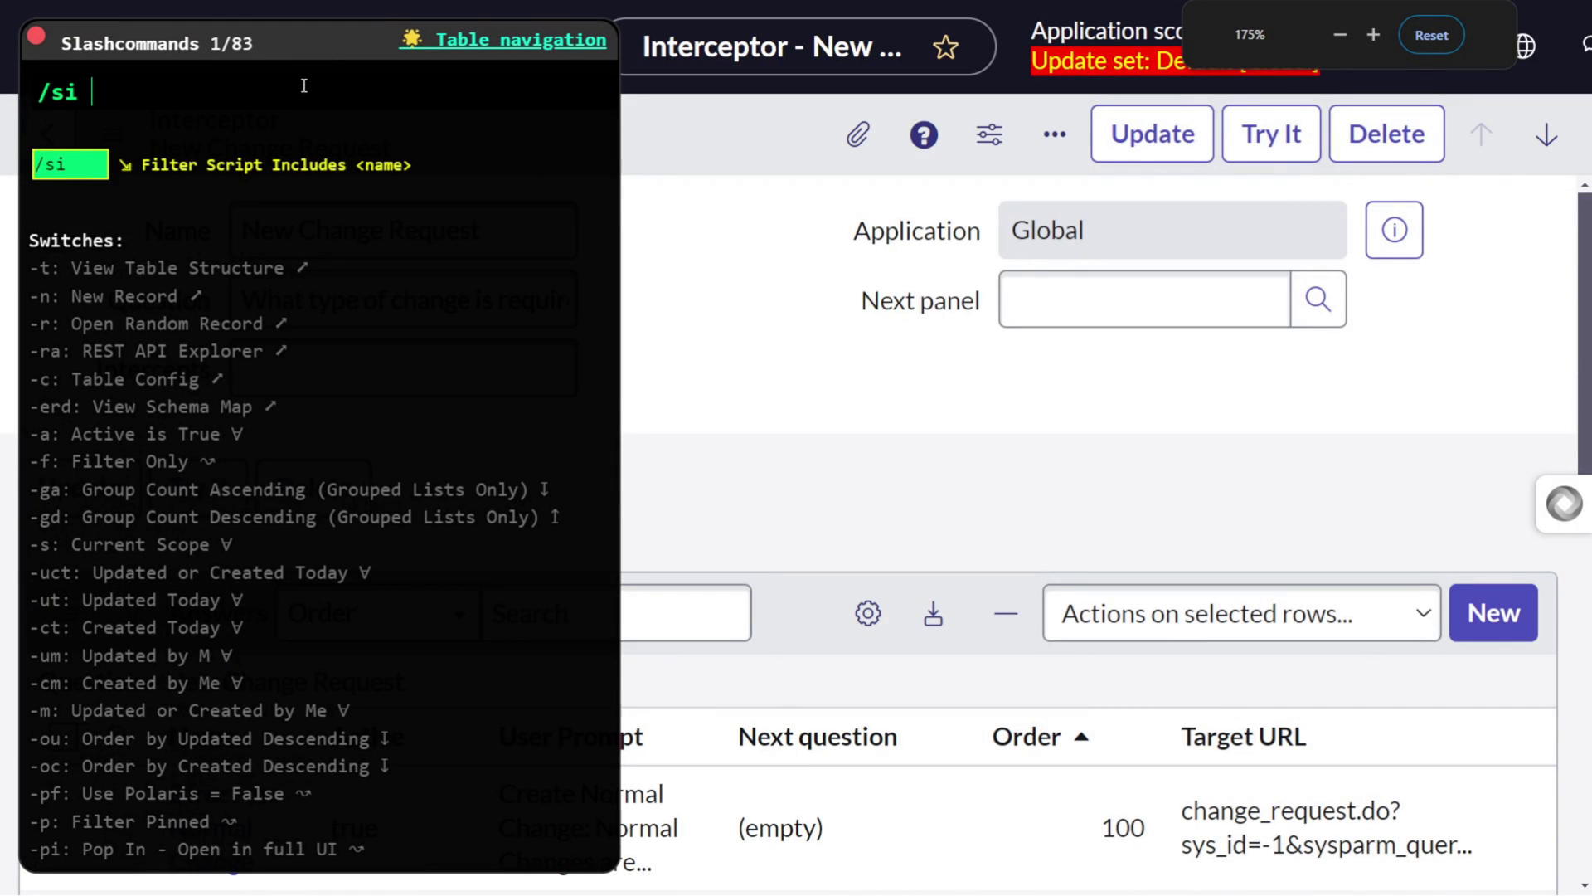
type("changereq")
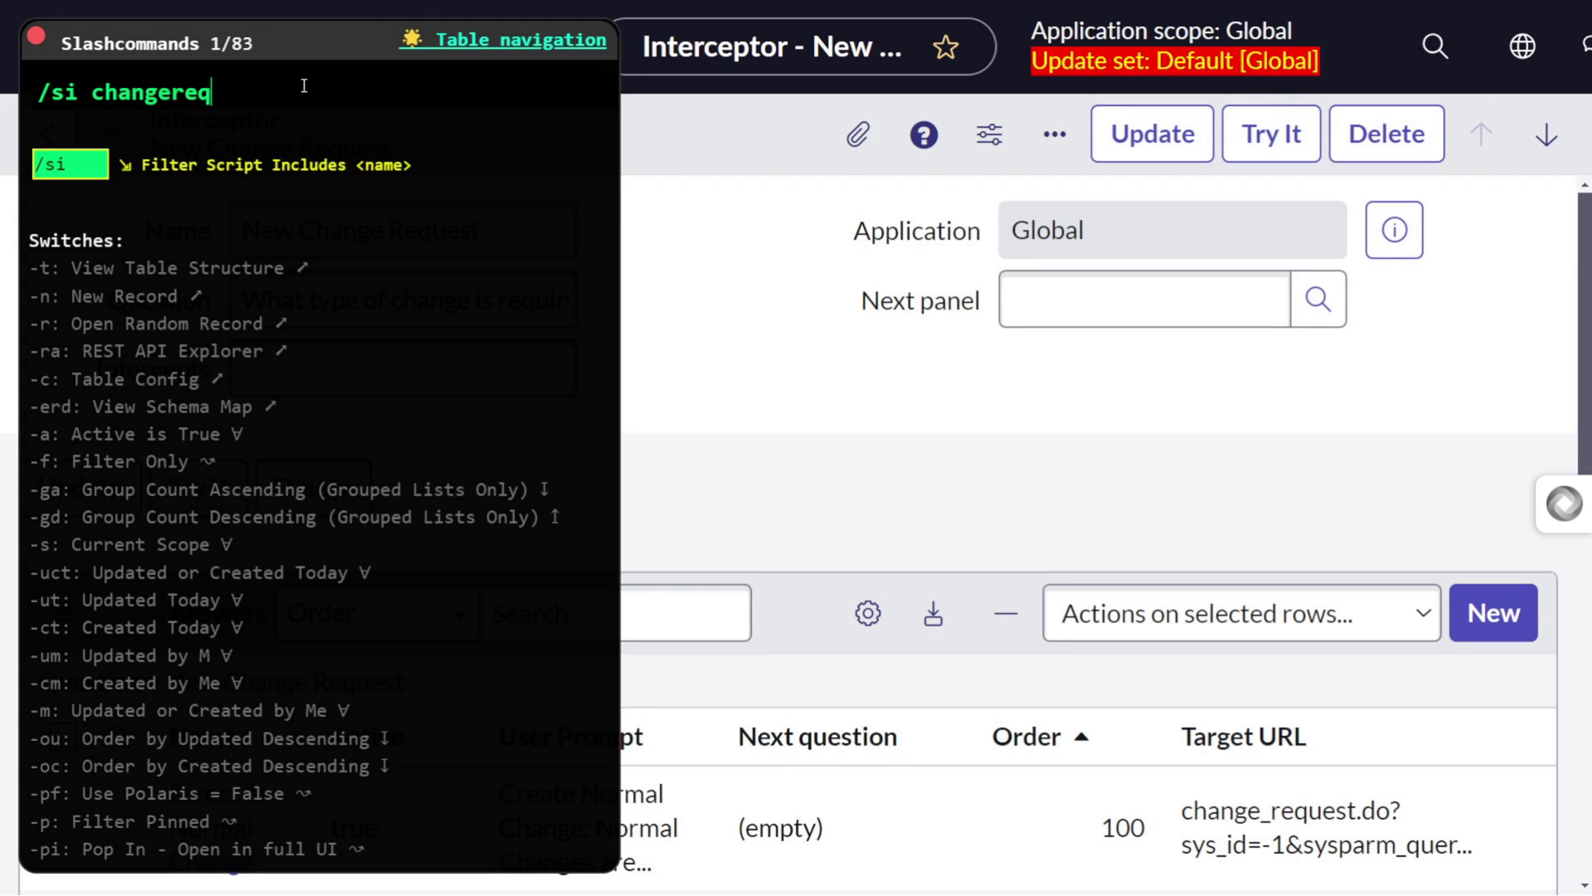
type("ueststate")
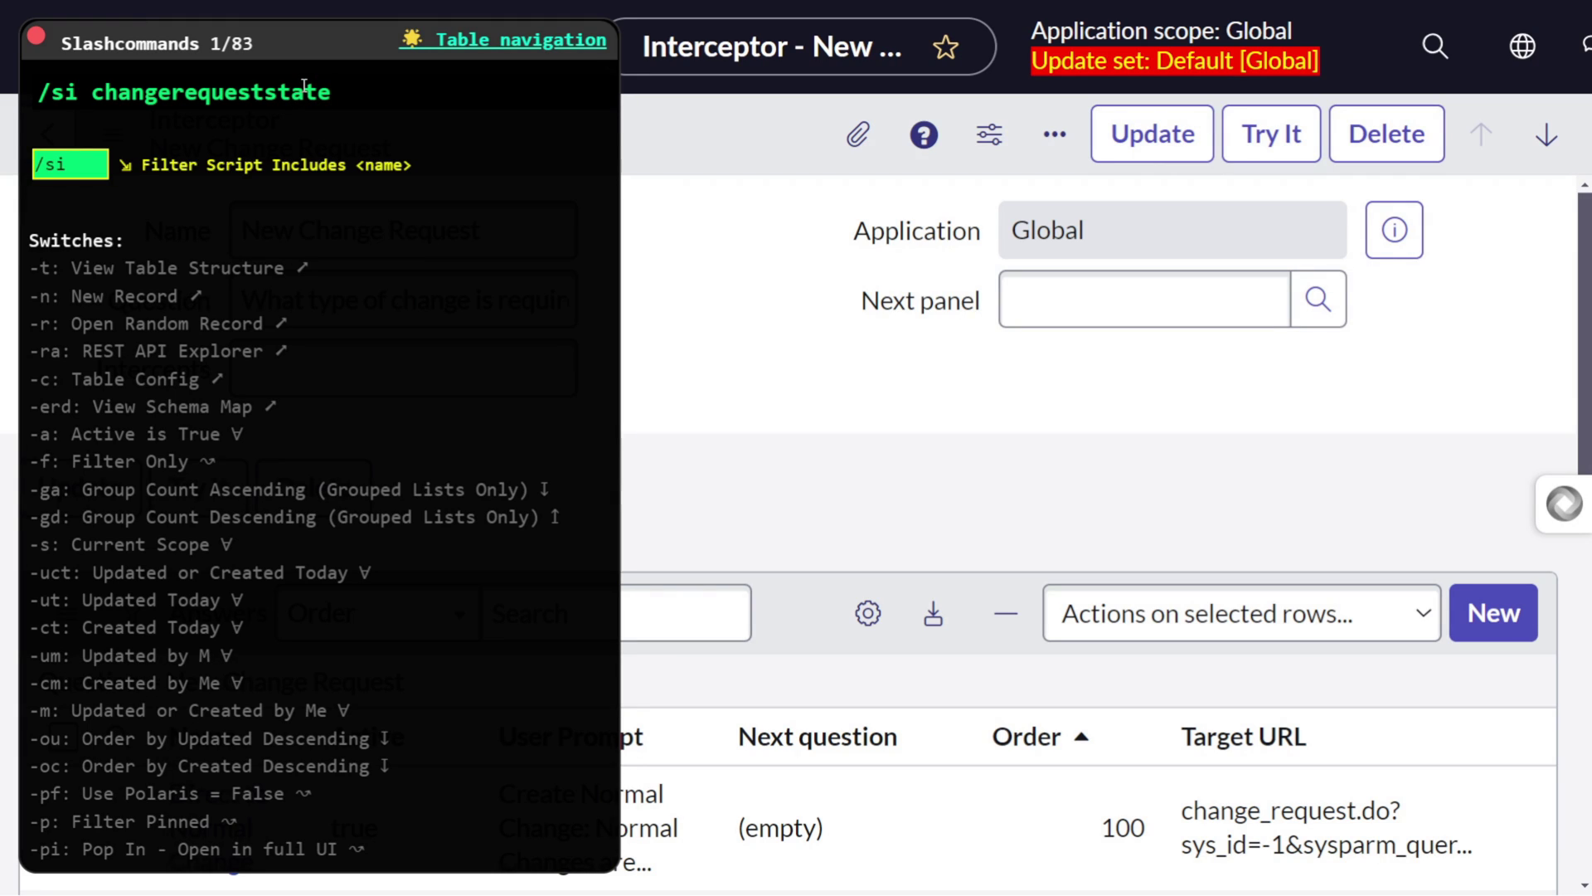
type("model")
key("Return")
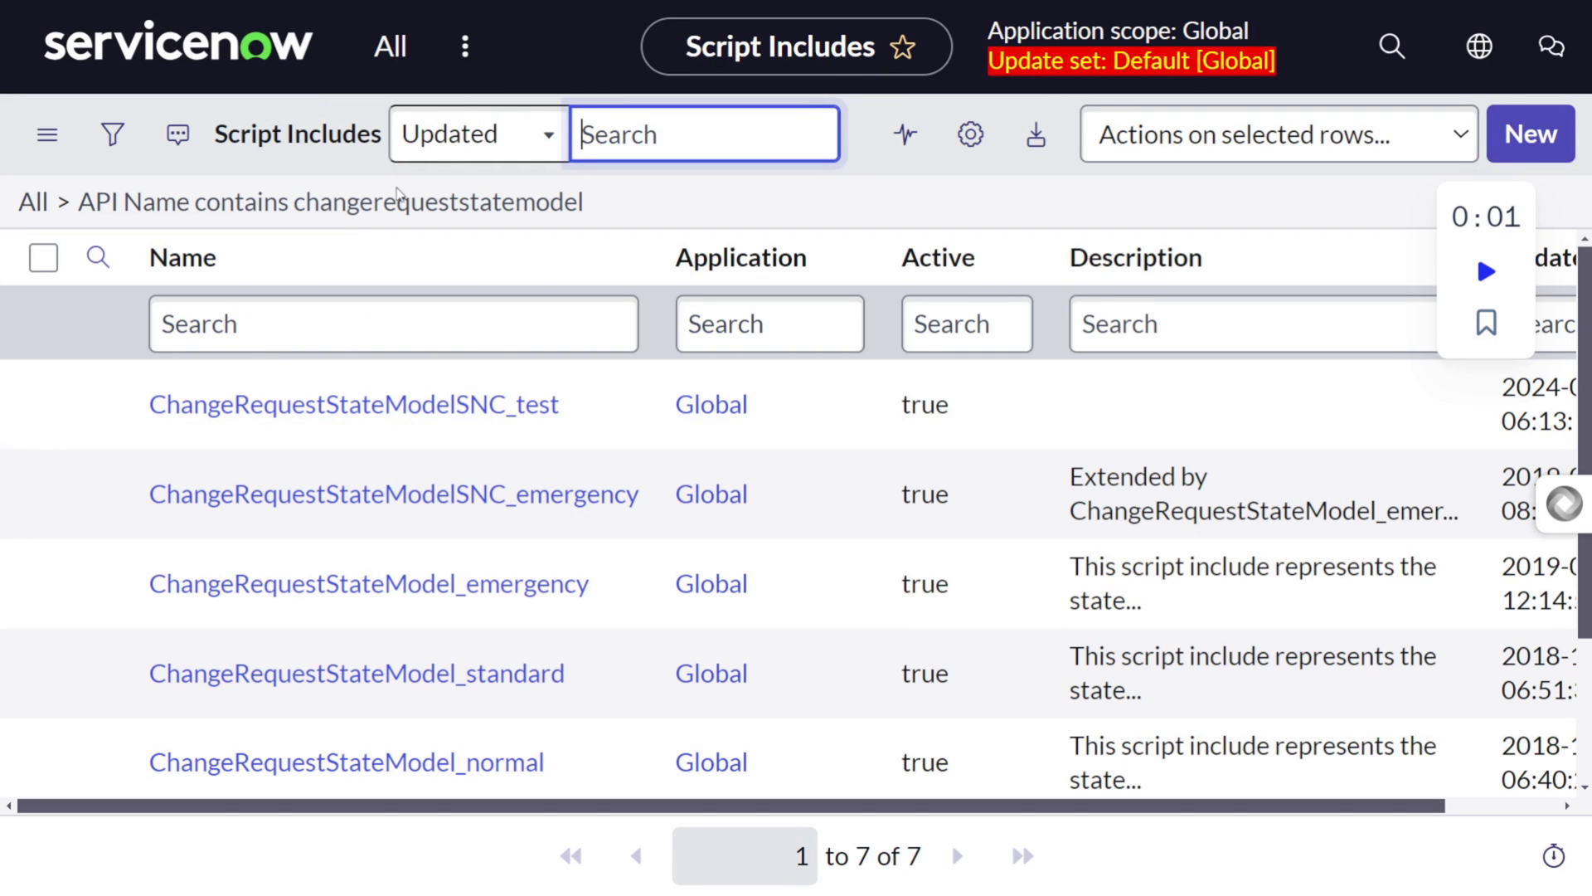
Step: Copy the entire script of the ChangeRequestStateModelSNC_emergency script include into the script of a new script include record
key("ctrl+minus")
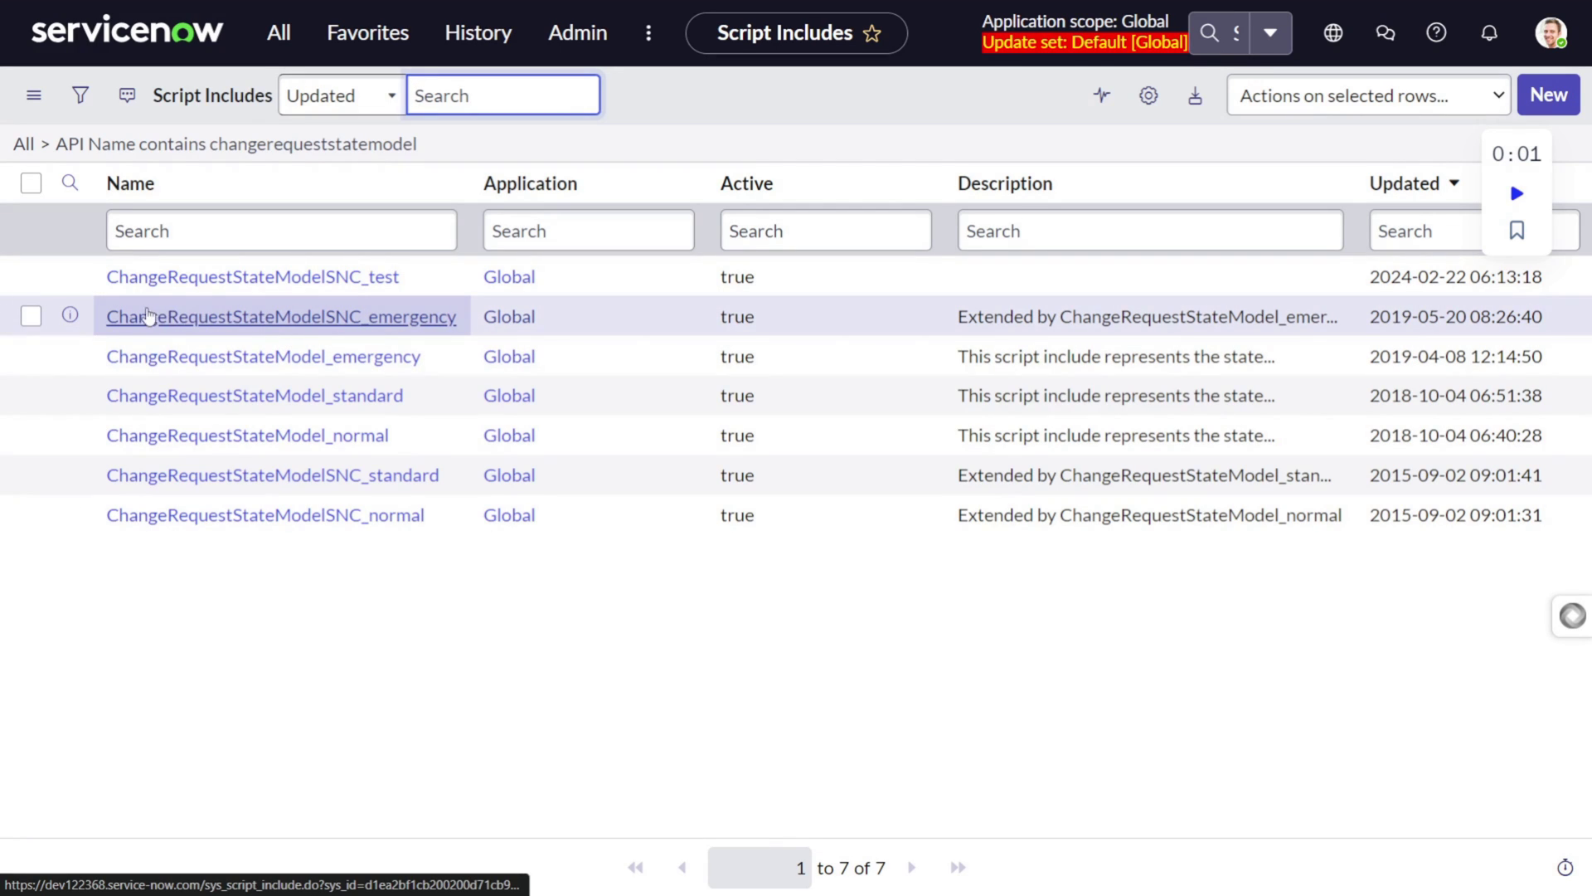
right_click(71, 317)
left_click(120, 338)
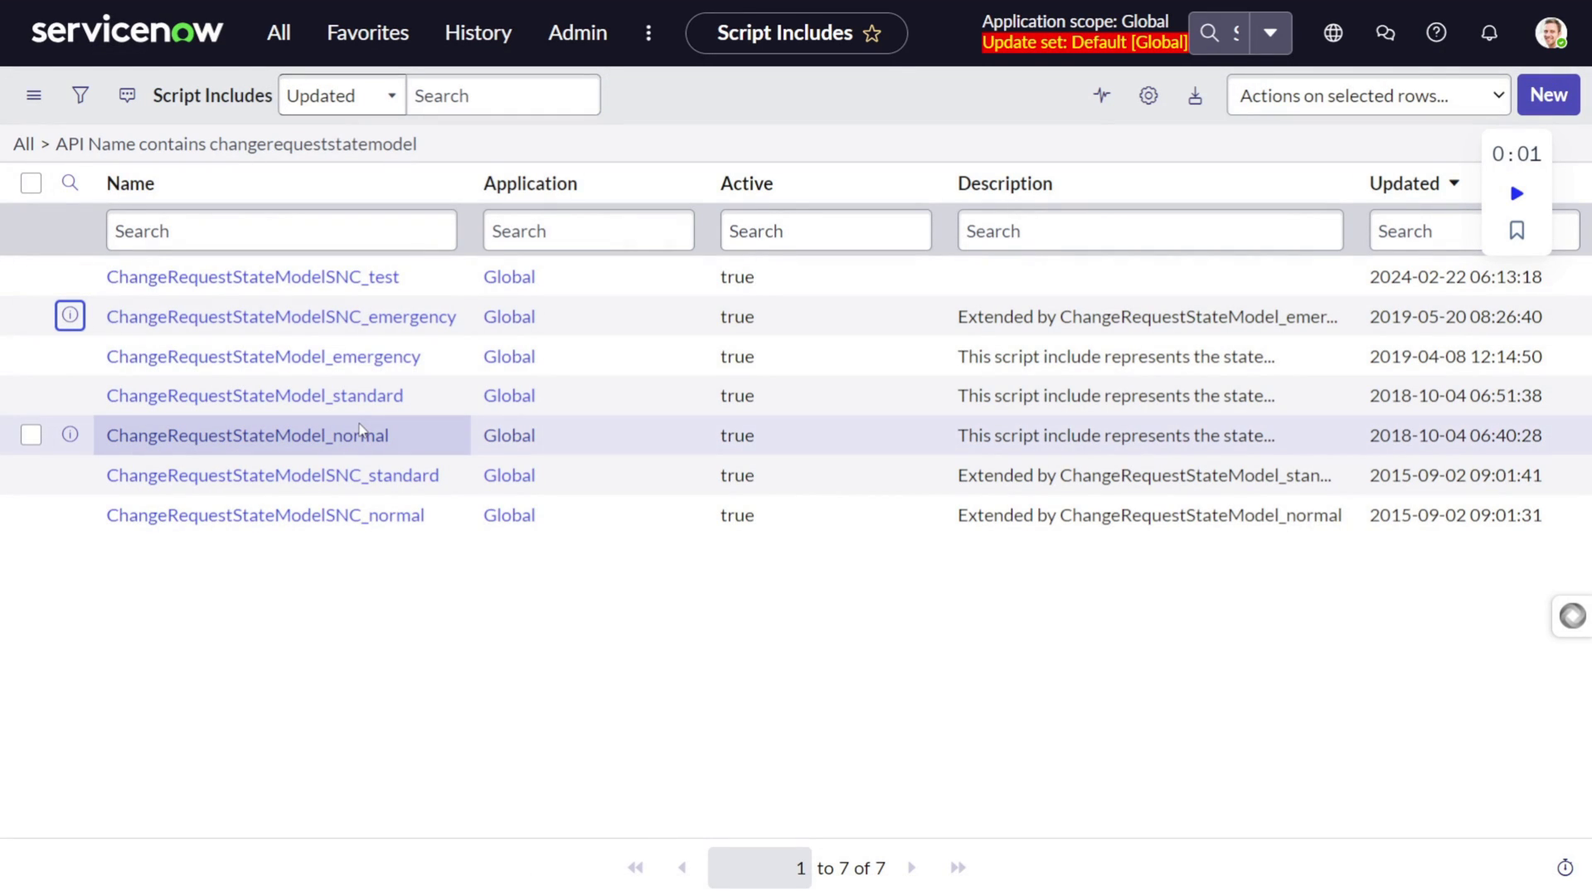
key("ctrl+Tab")
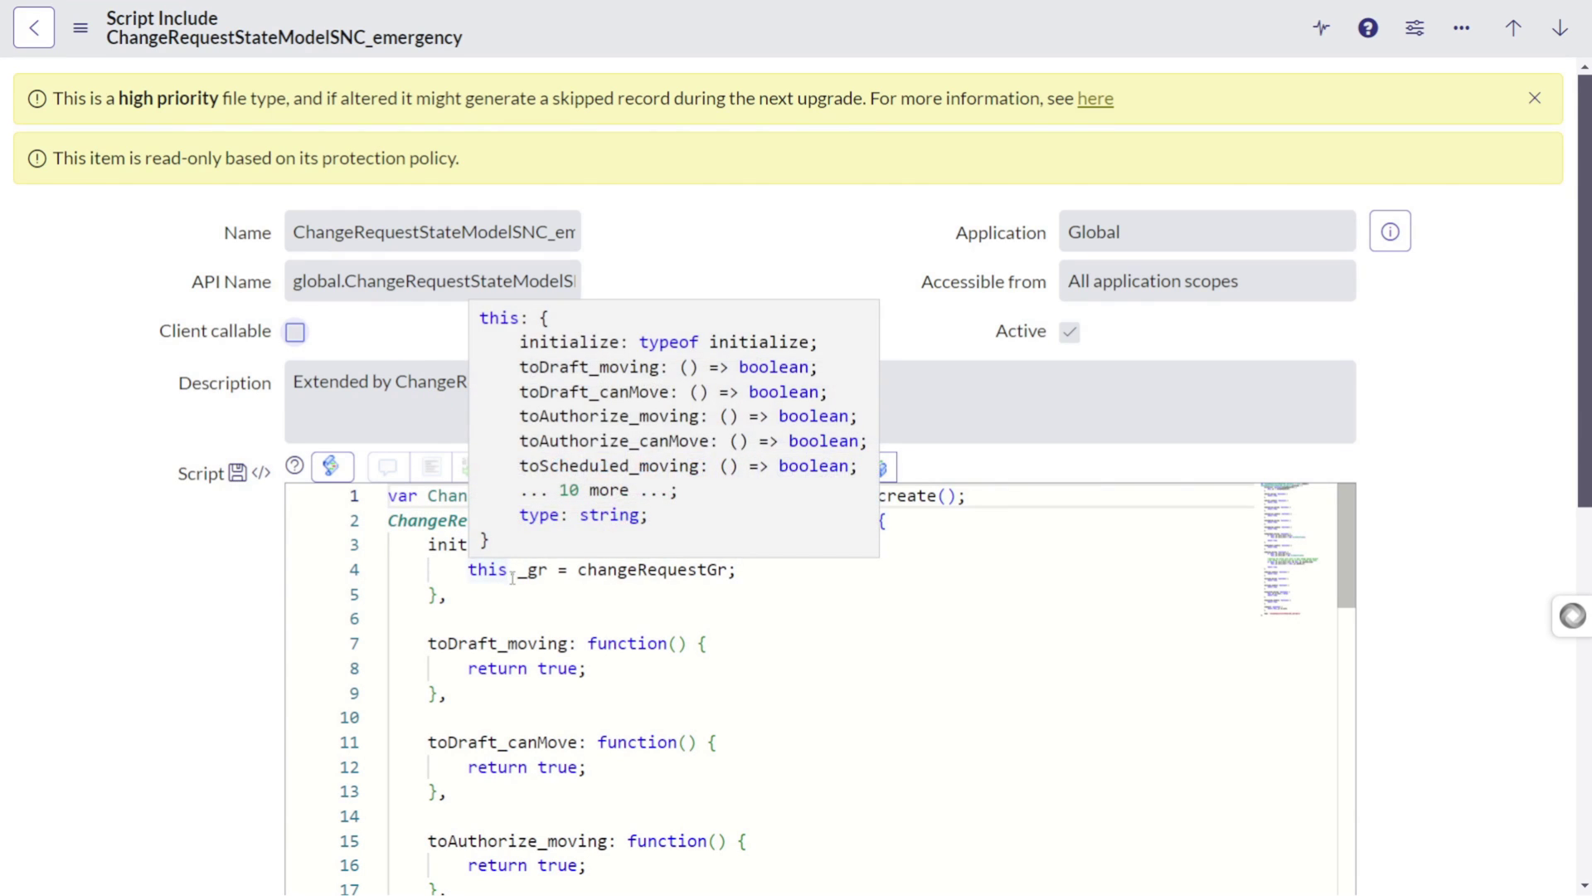
left_click(599, 589)
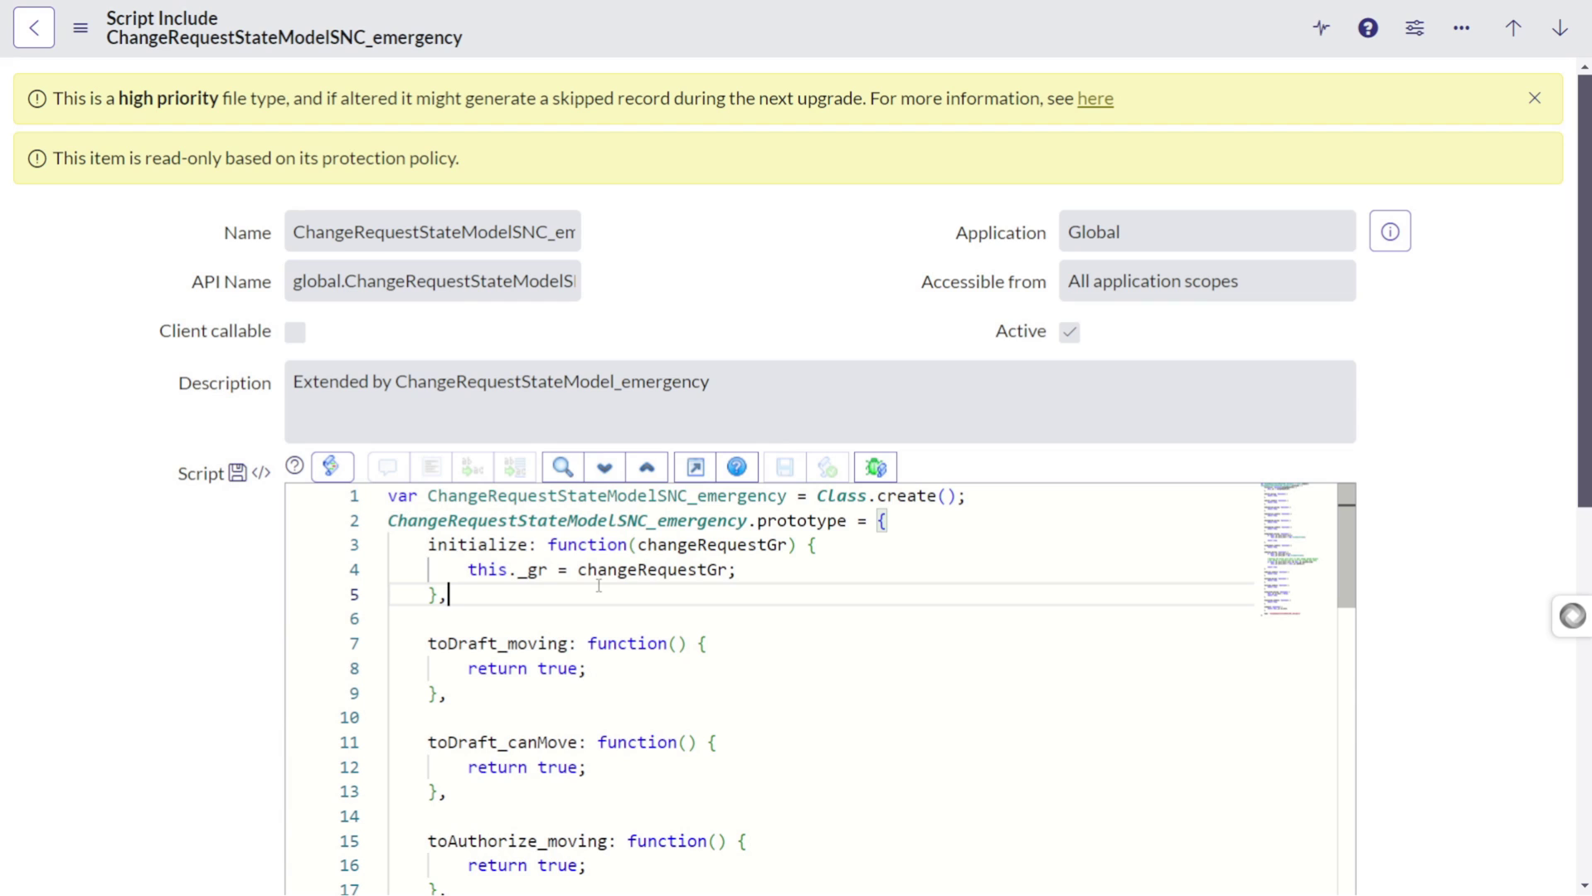
key("ctrl+a")
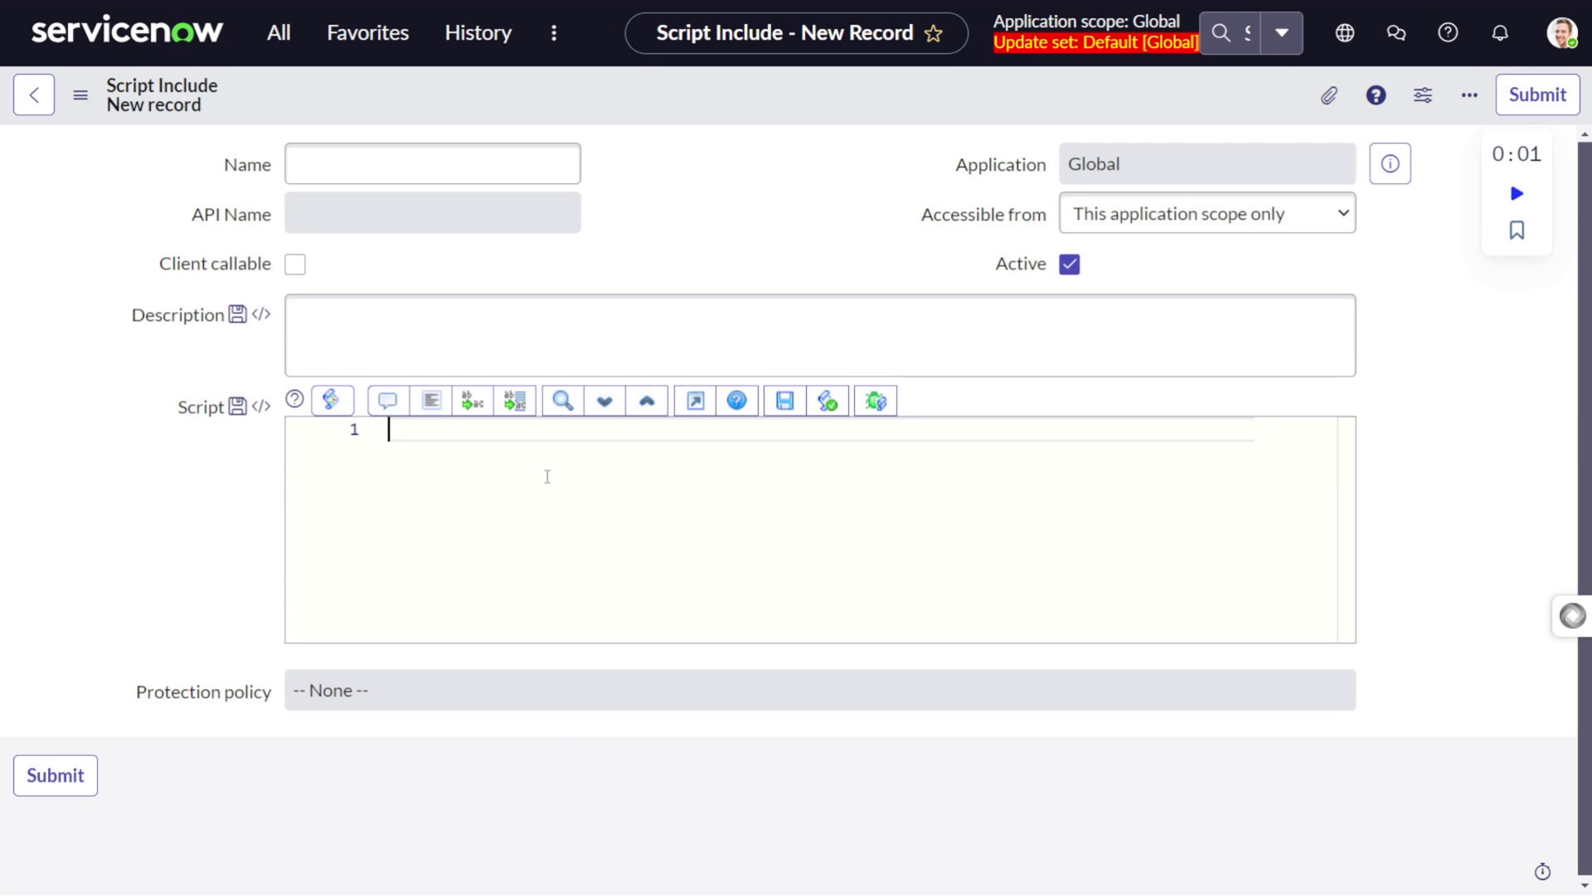
key("ctrl+v")
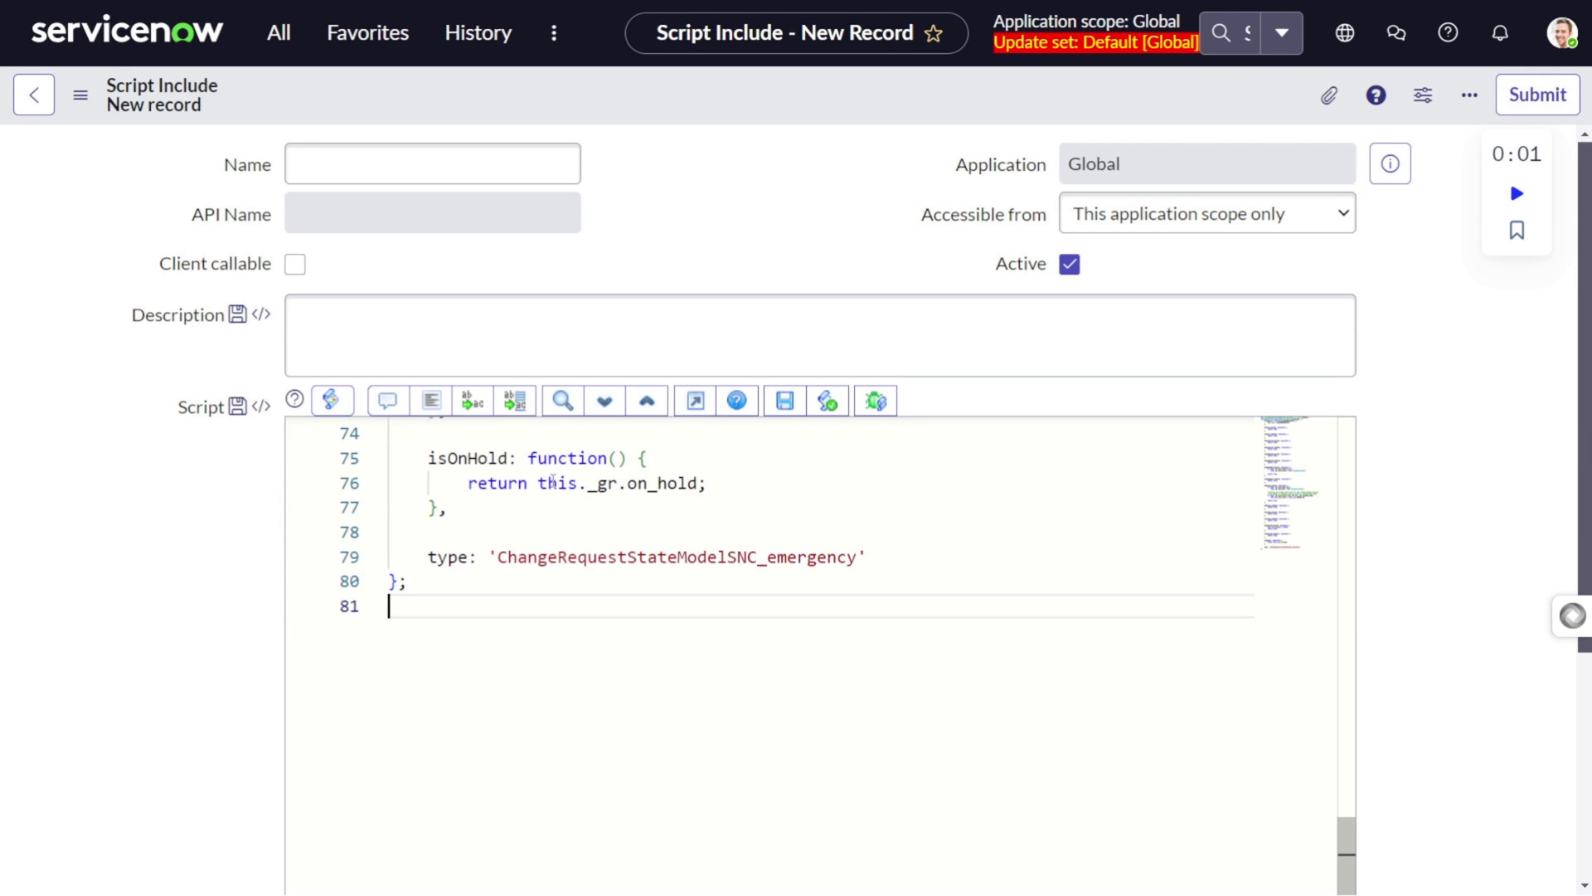
Step: Name the new script include ChangeRequestStateModelSNC_expedited, reusing the class name from the script with the suffix changed to expedited
scroll(697, 555, "up", 20)
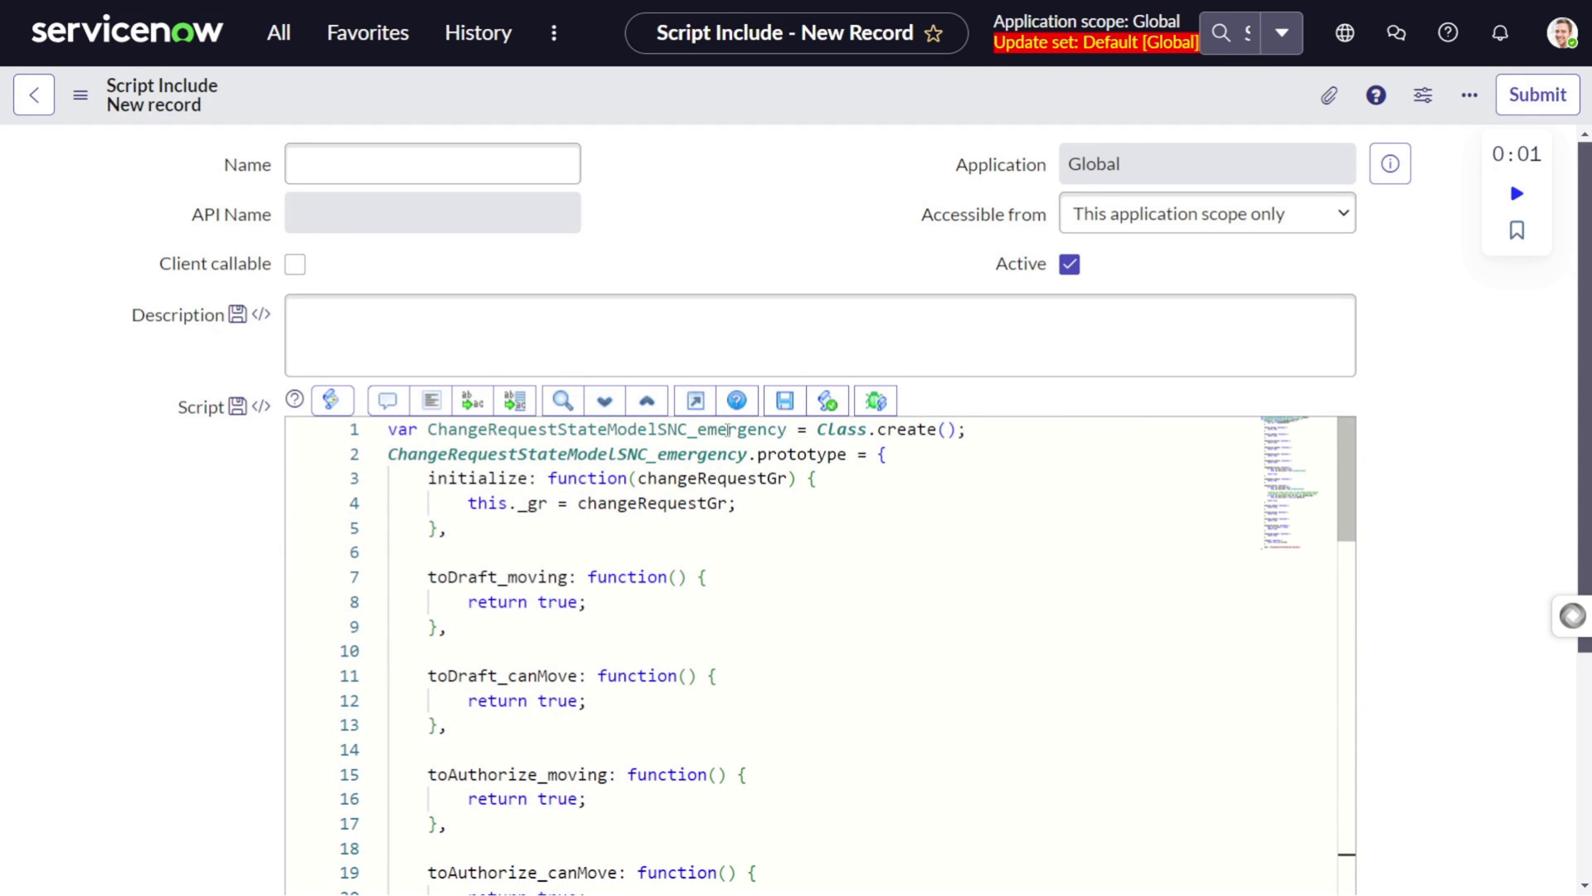
left_click(668, 429)
double_click(668, 429)
key("ctrl+c")
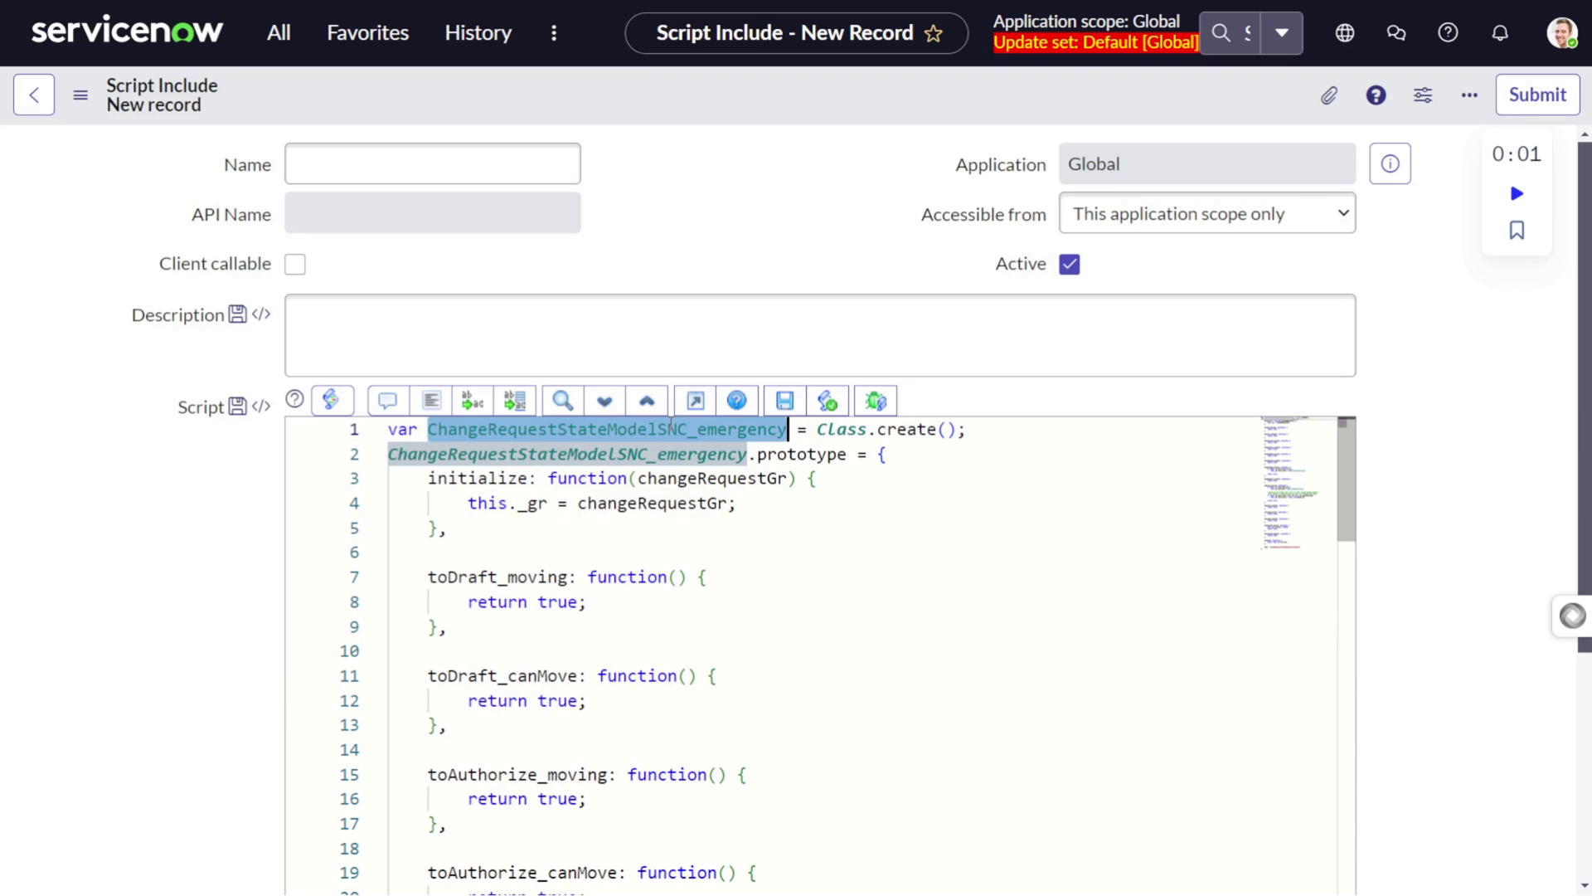
left_click(337, 165)
key("ctrl+v")
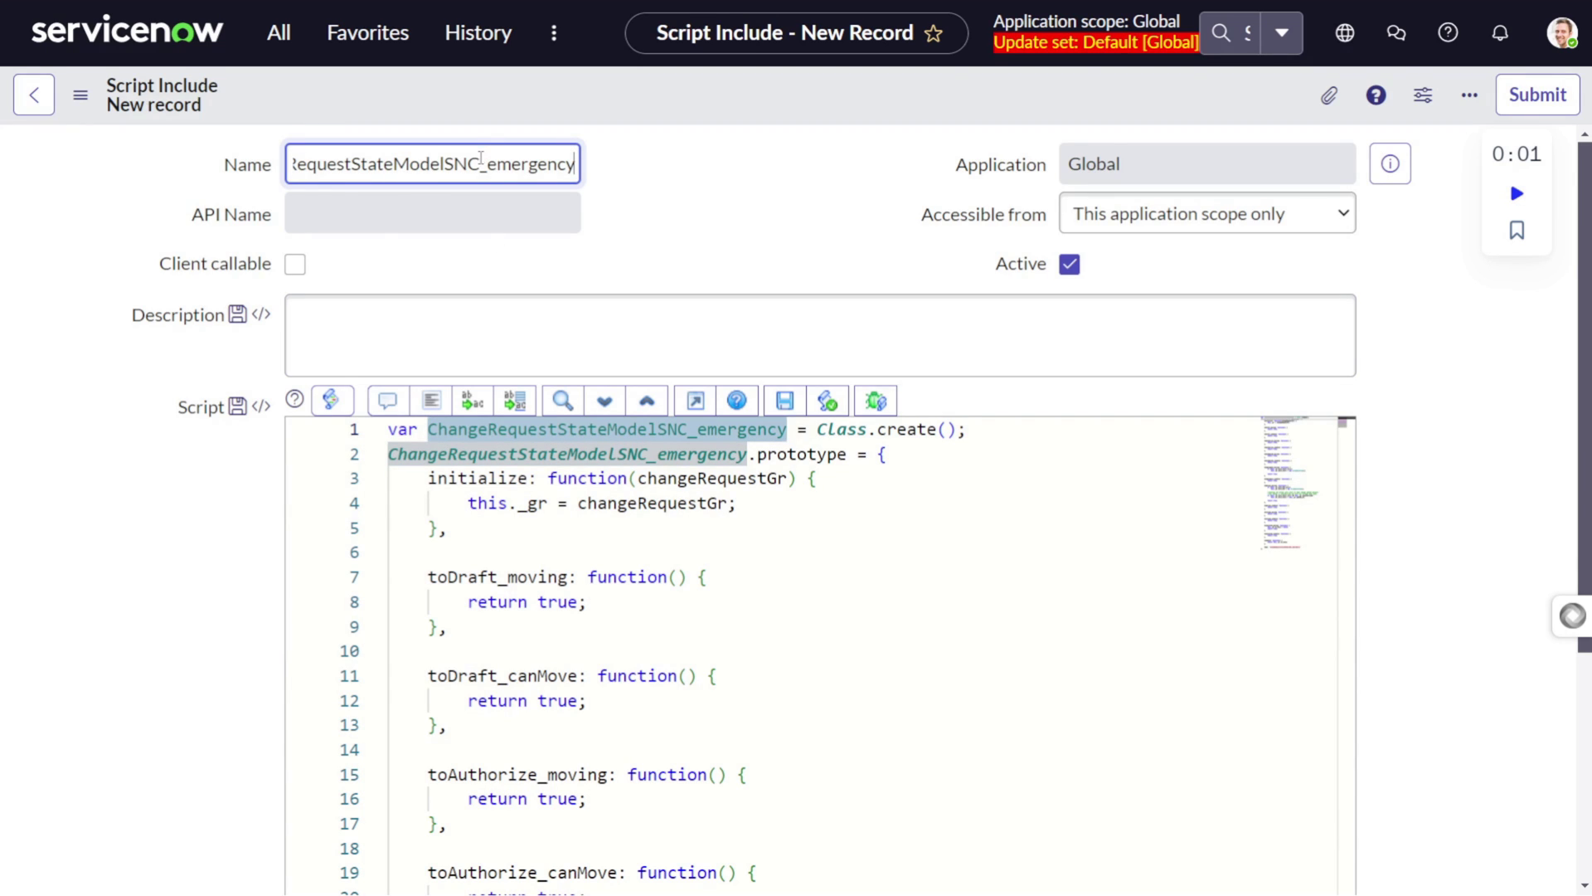
left_click_drag(488, 163, 899, 177)
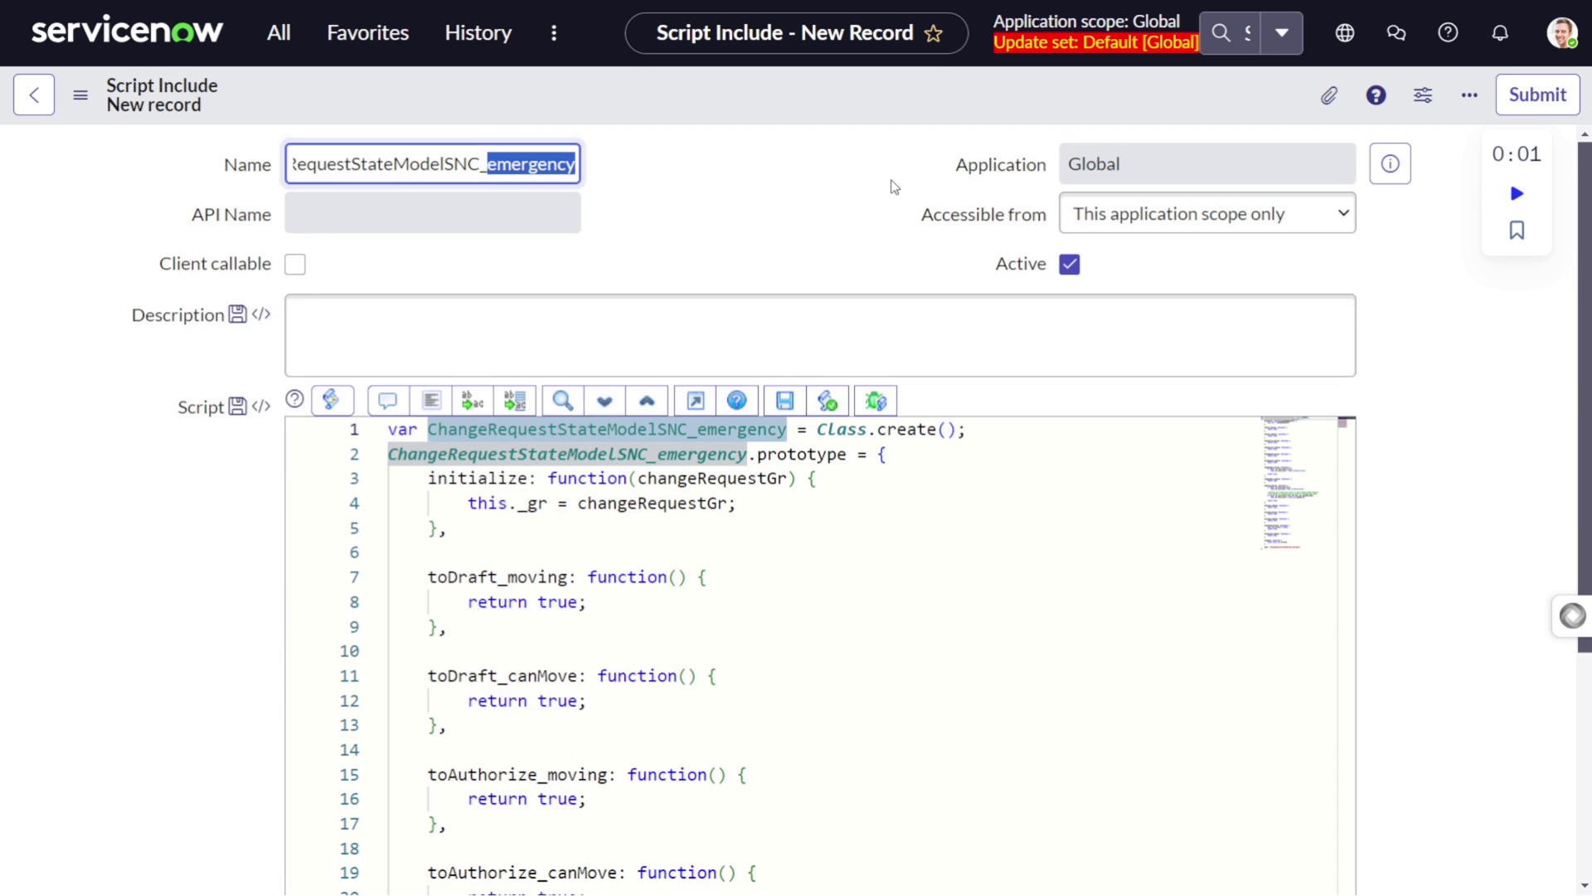
key("BackSpace")
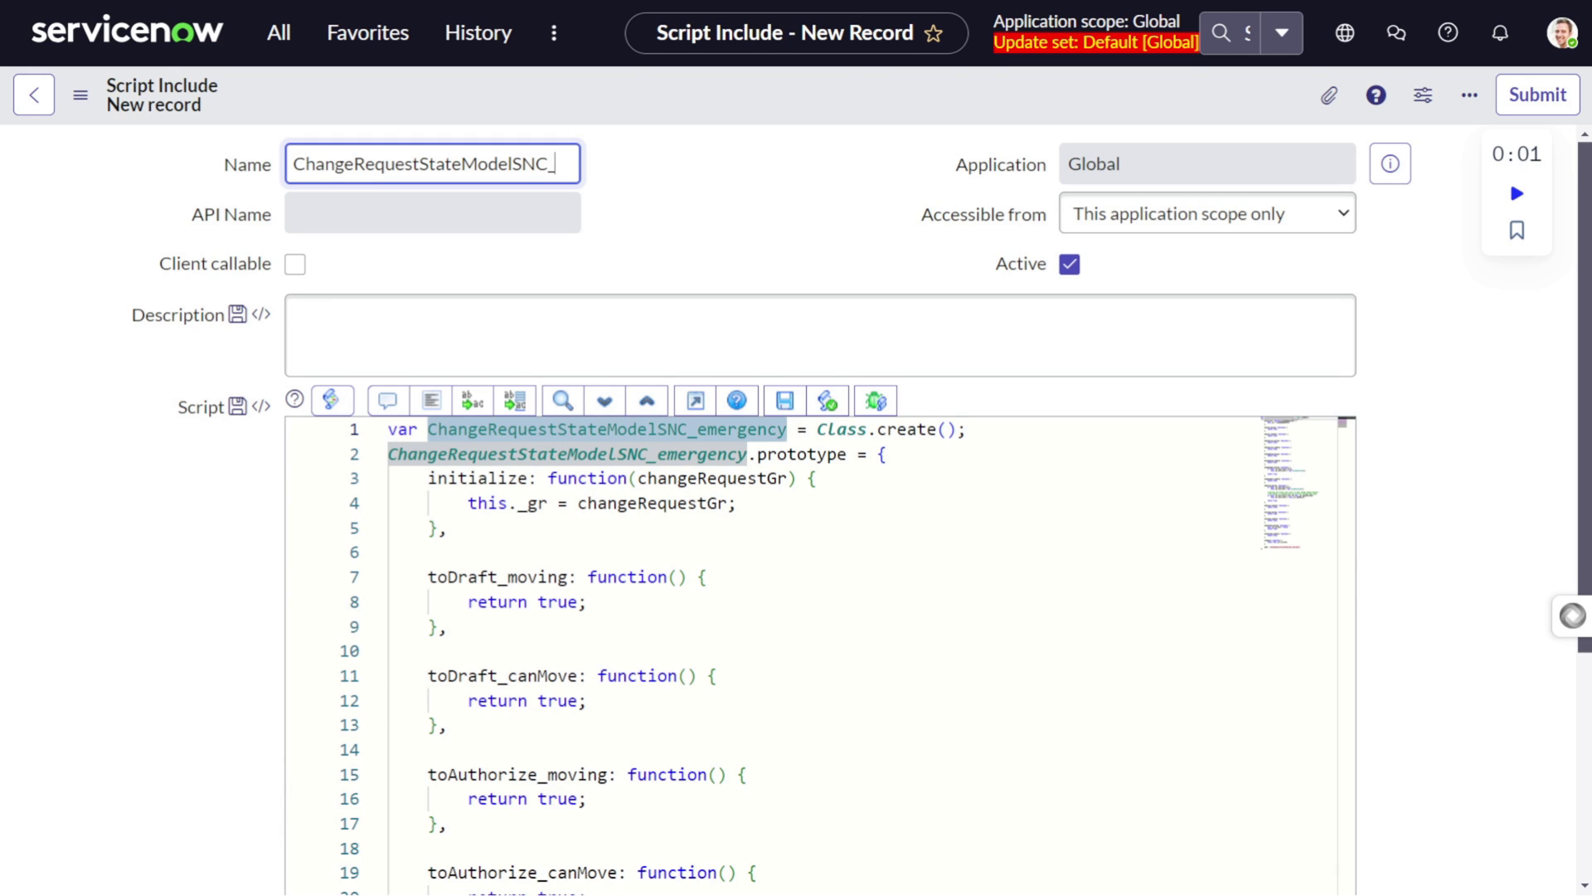
left_click(830, 428)
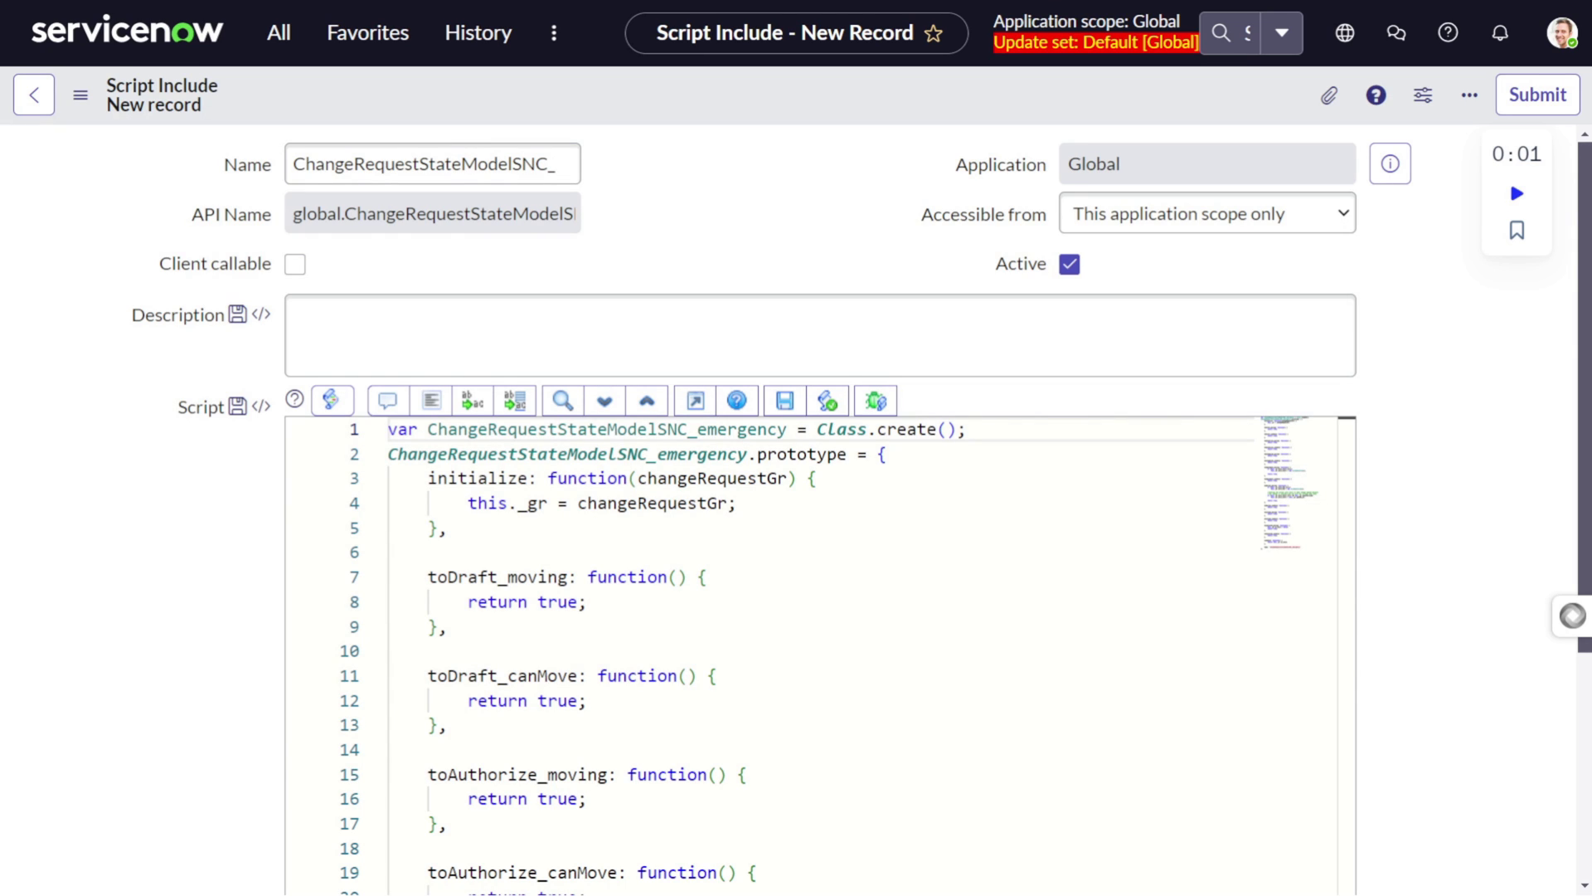
left_click(562, 173)
type("expedited")
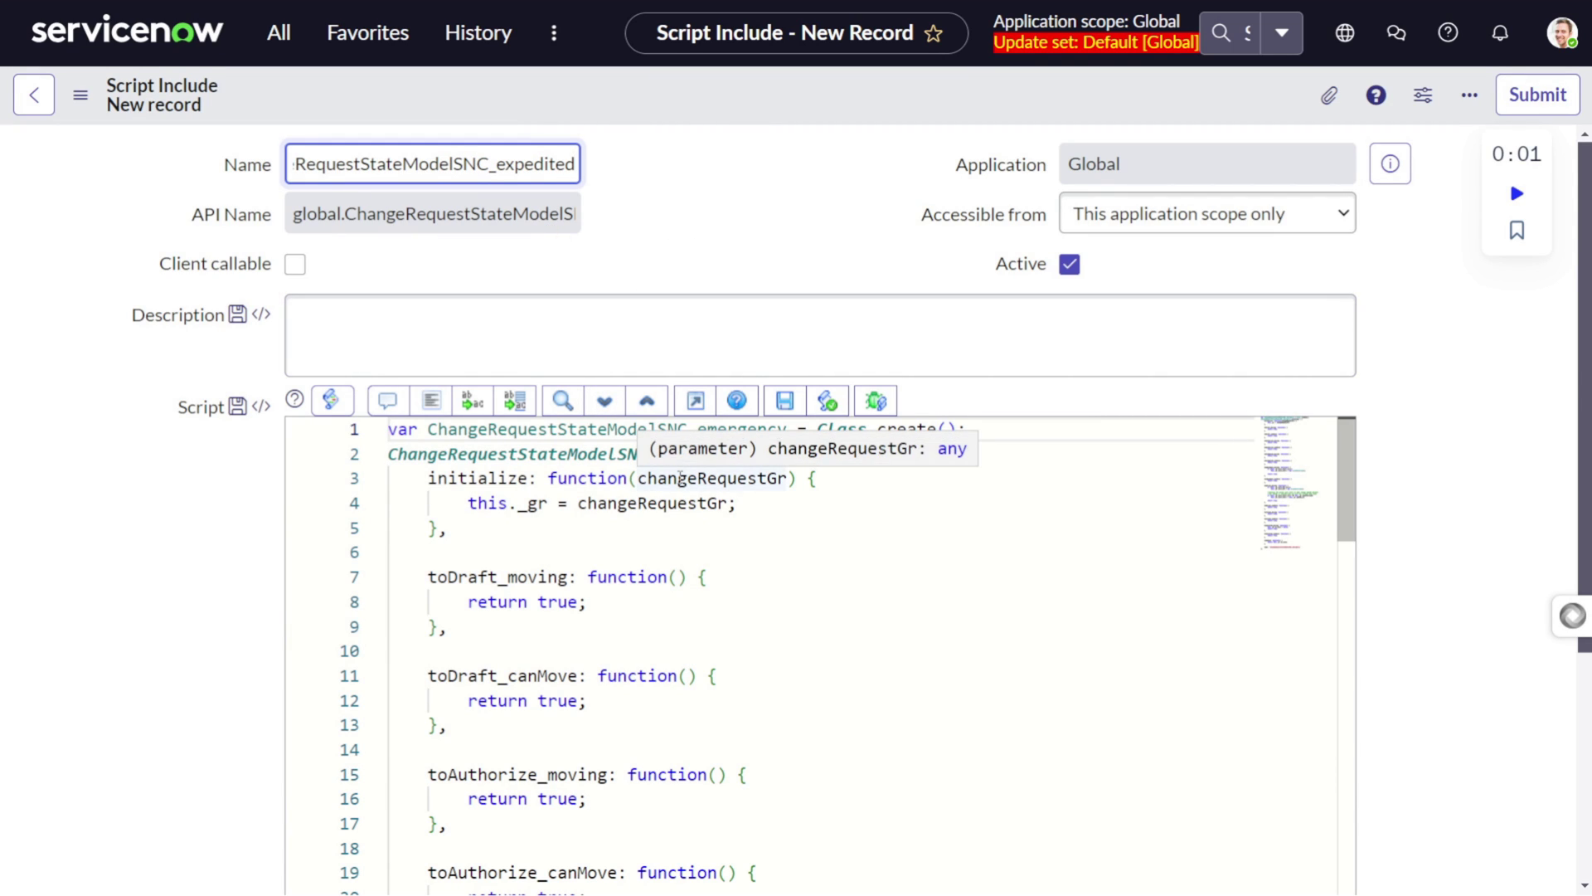
Step: Replace every occurrence of the old class name in the script with ChangeRequestStateModelSNC_expedited
double_click(450, 166)
key("ctrl+c")
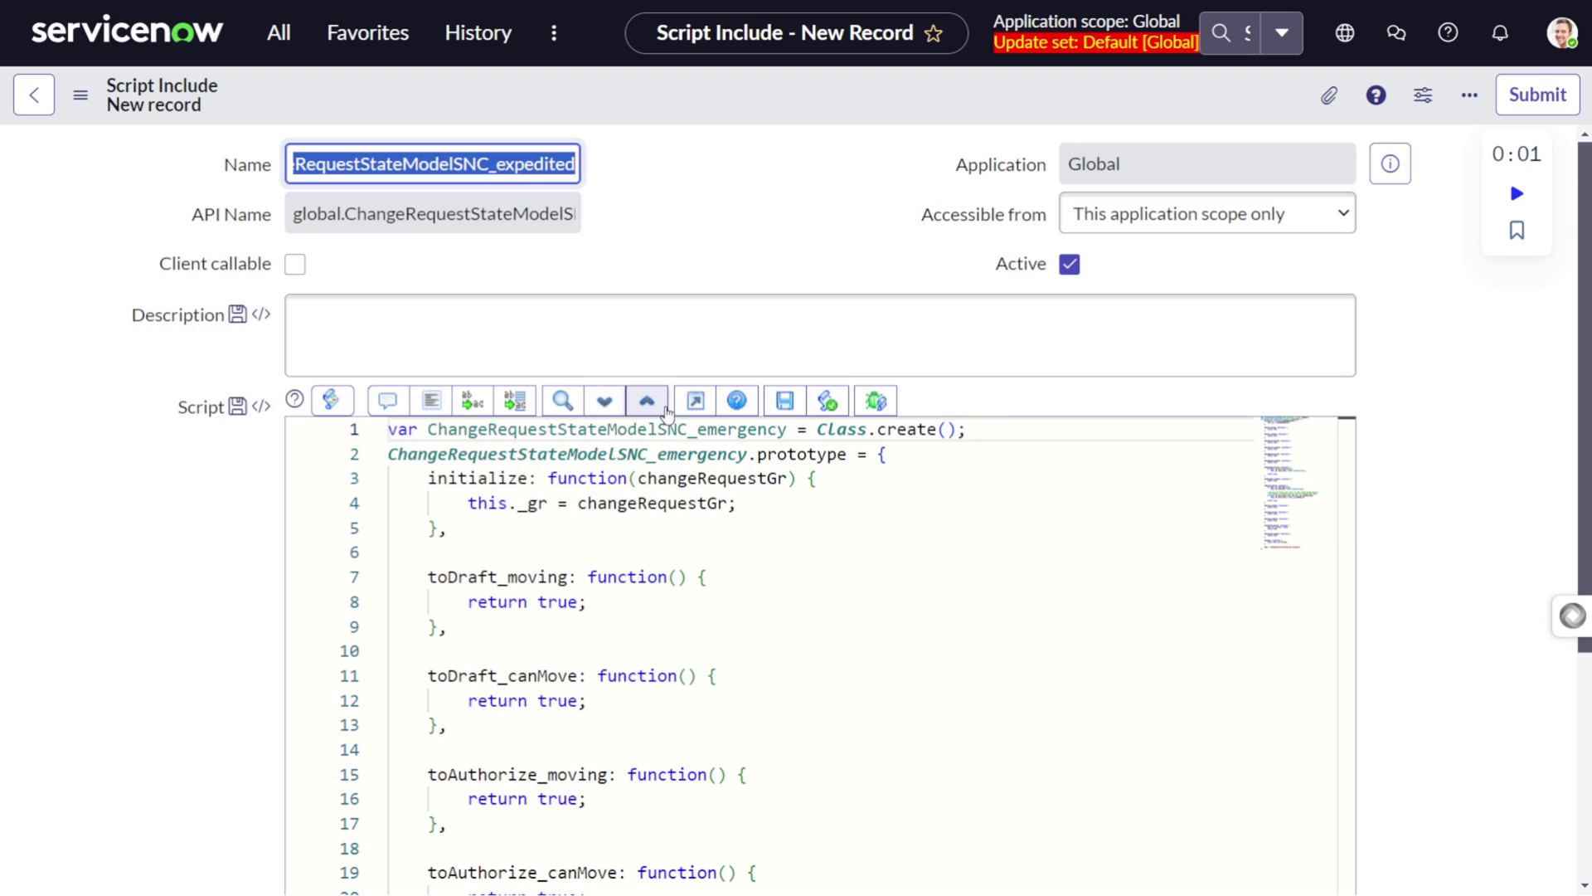
left_click(522, 408)
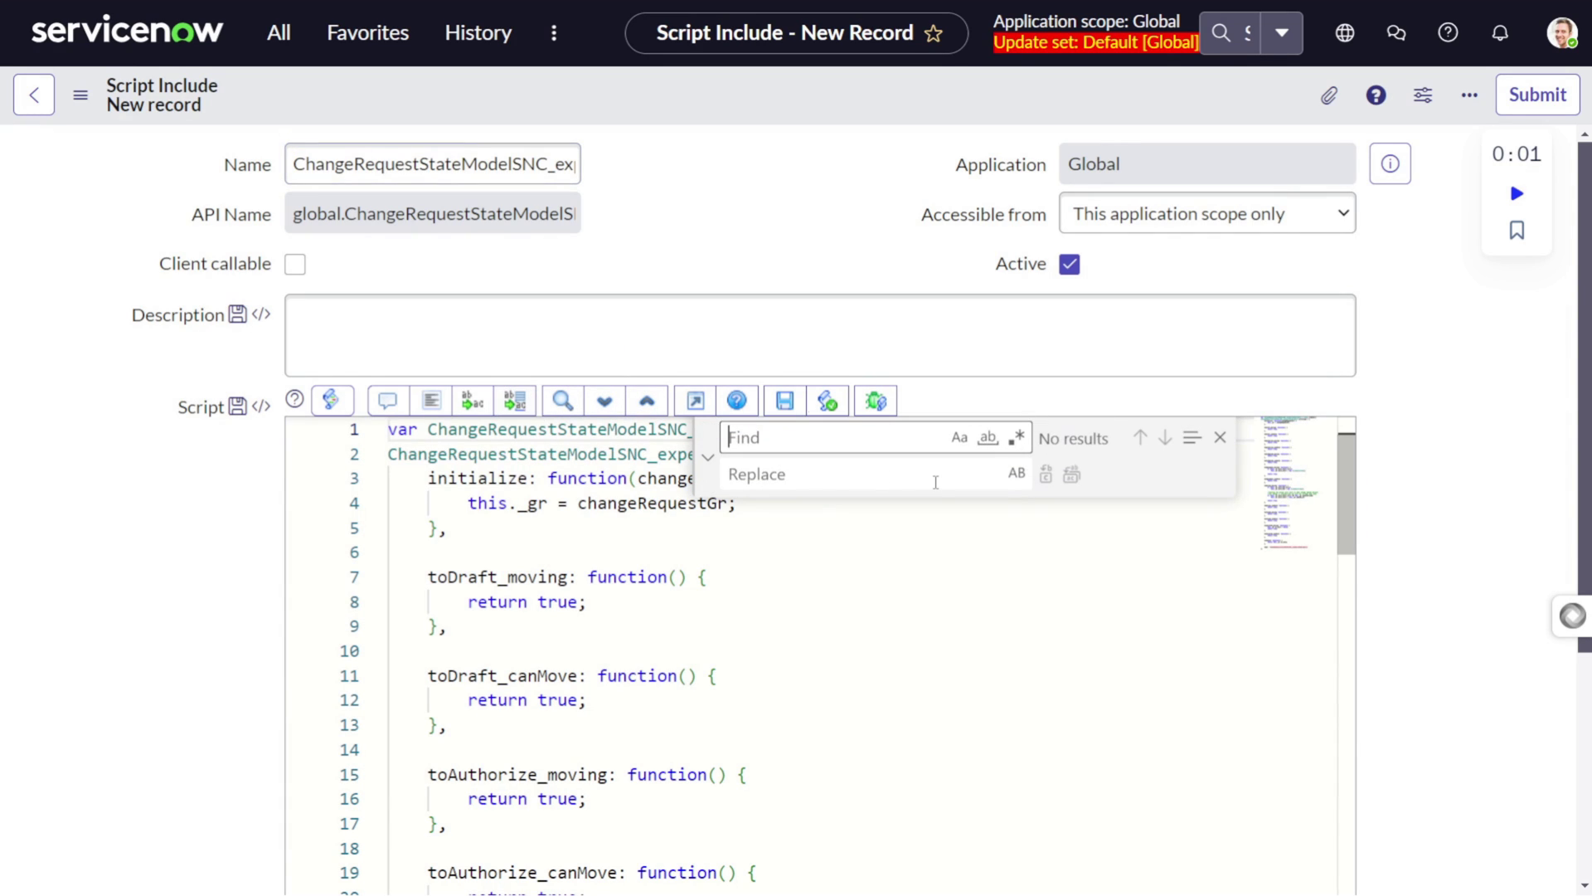
left_click(877, 487)
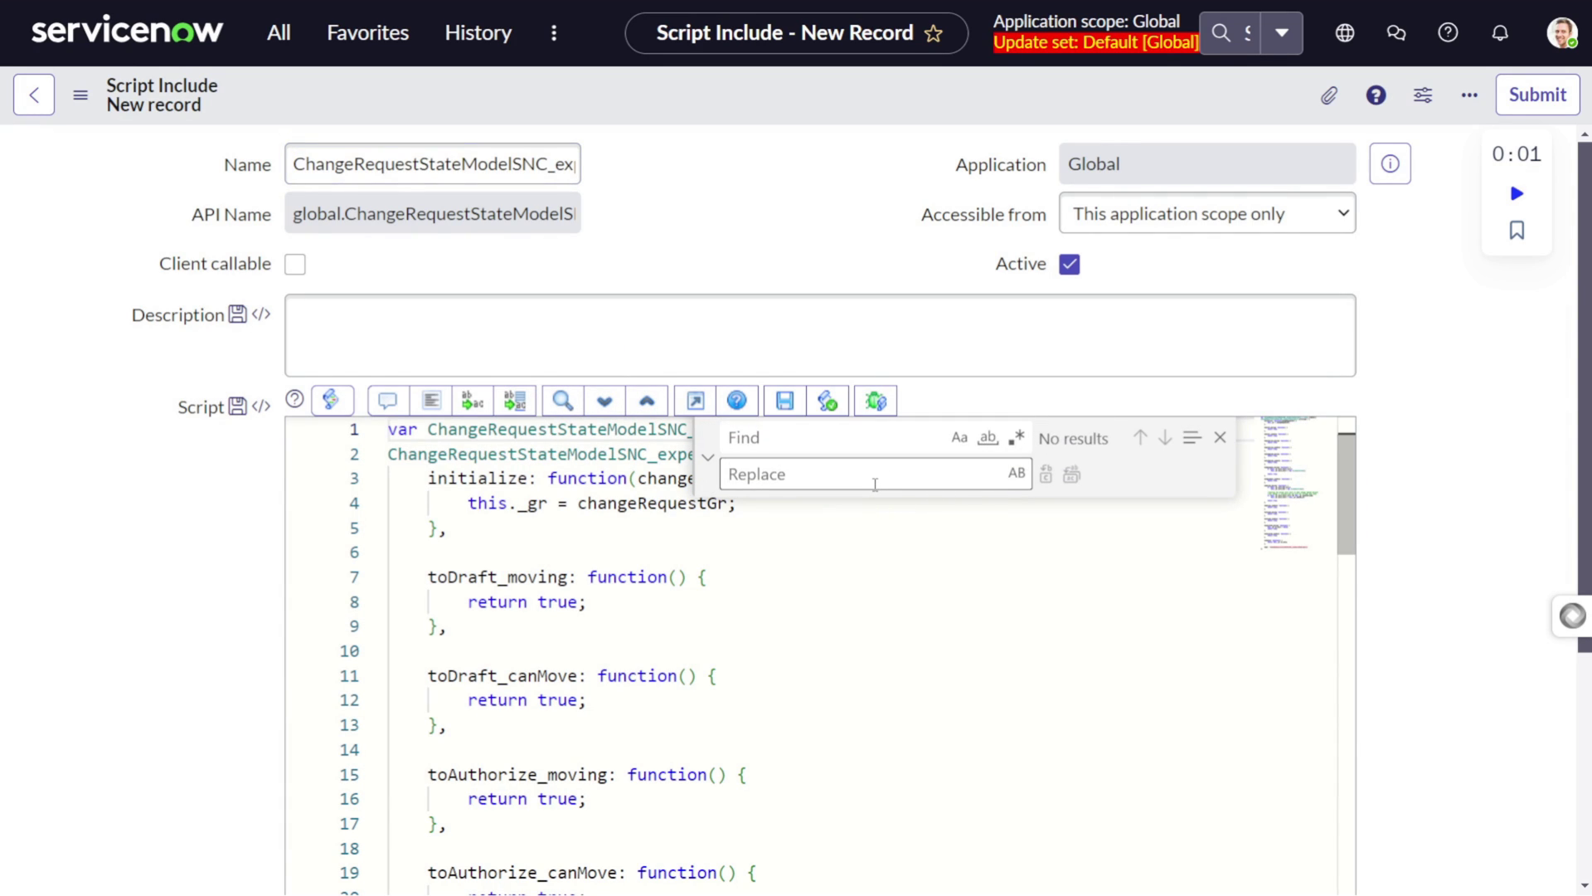
key("ctrl+v")
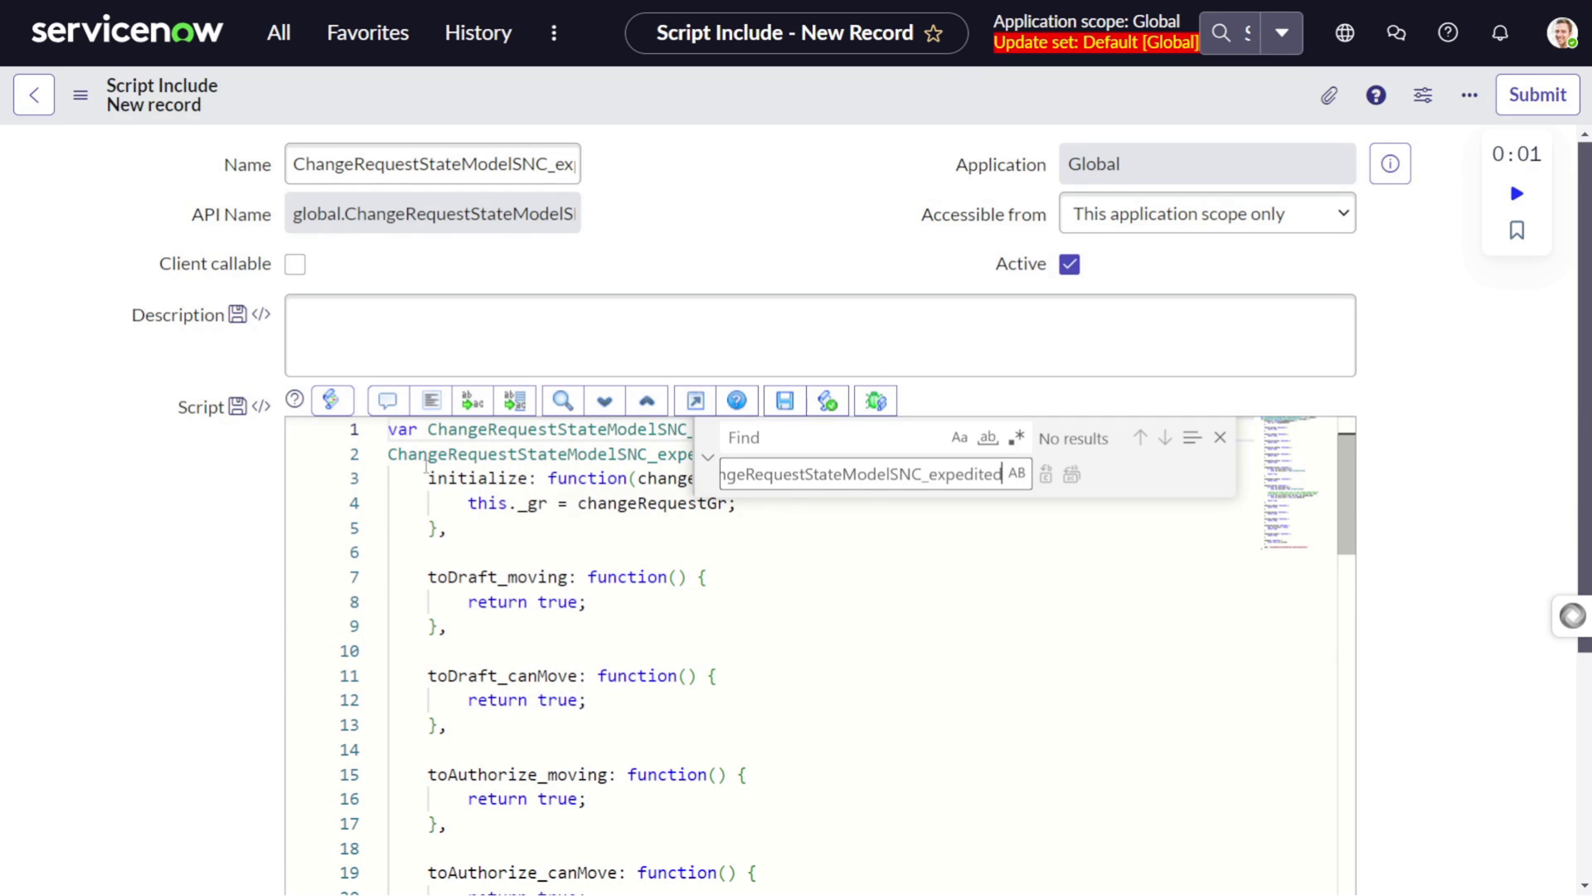
double_click(533, 428)
key("ctrl+c")
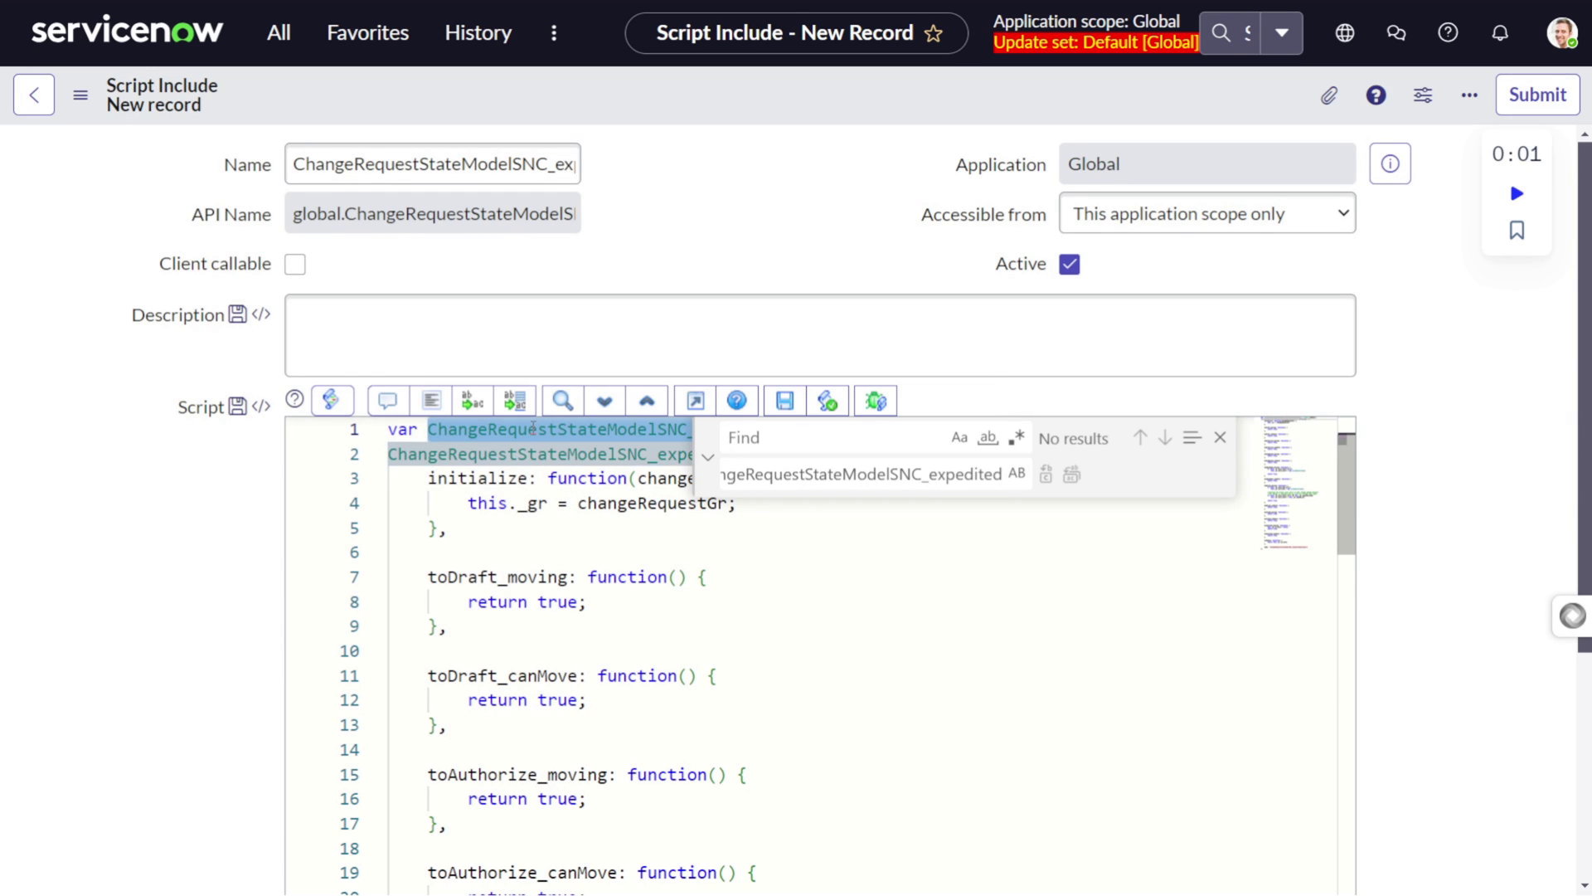
left_click(767, 438)
key("ctrl+v")
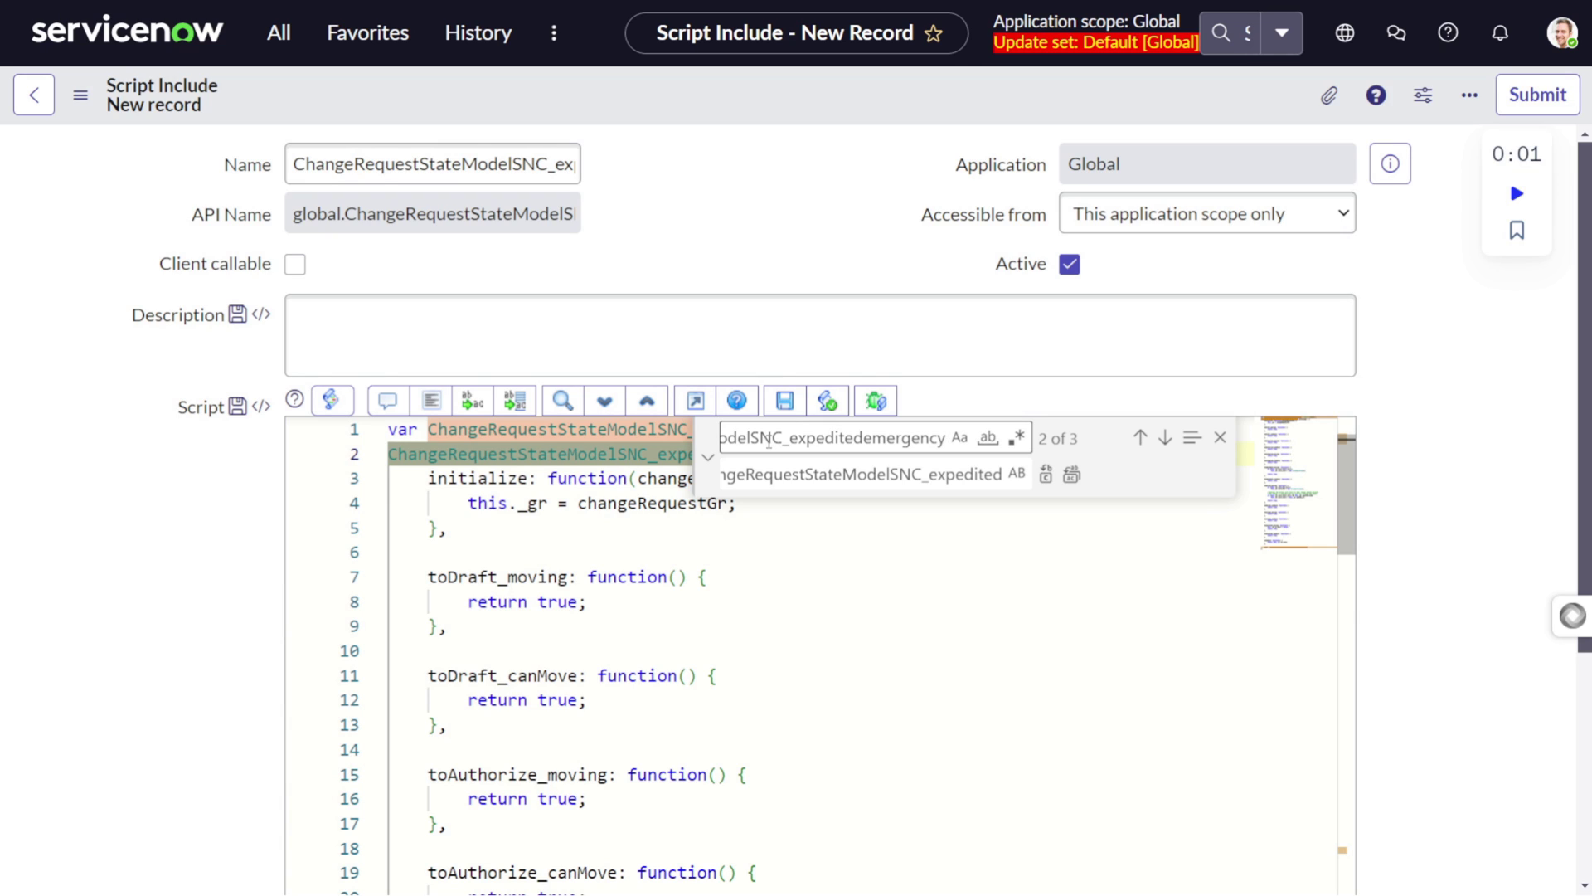
left_click(1072, 473)
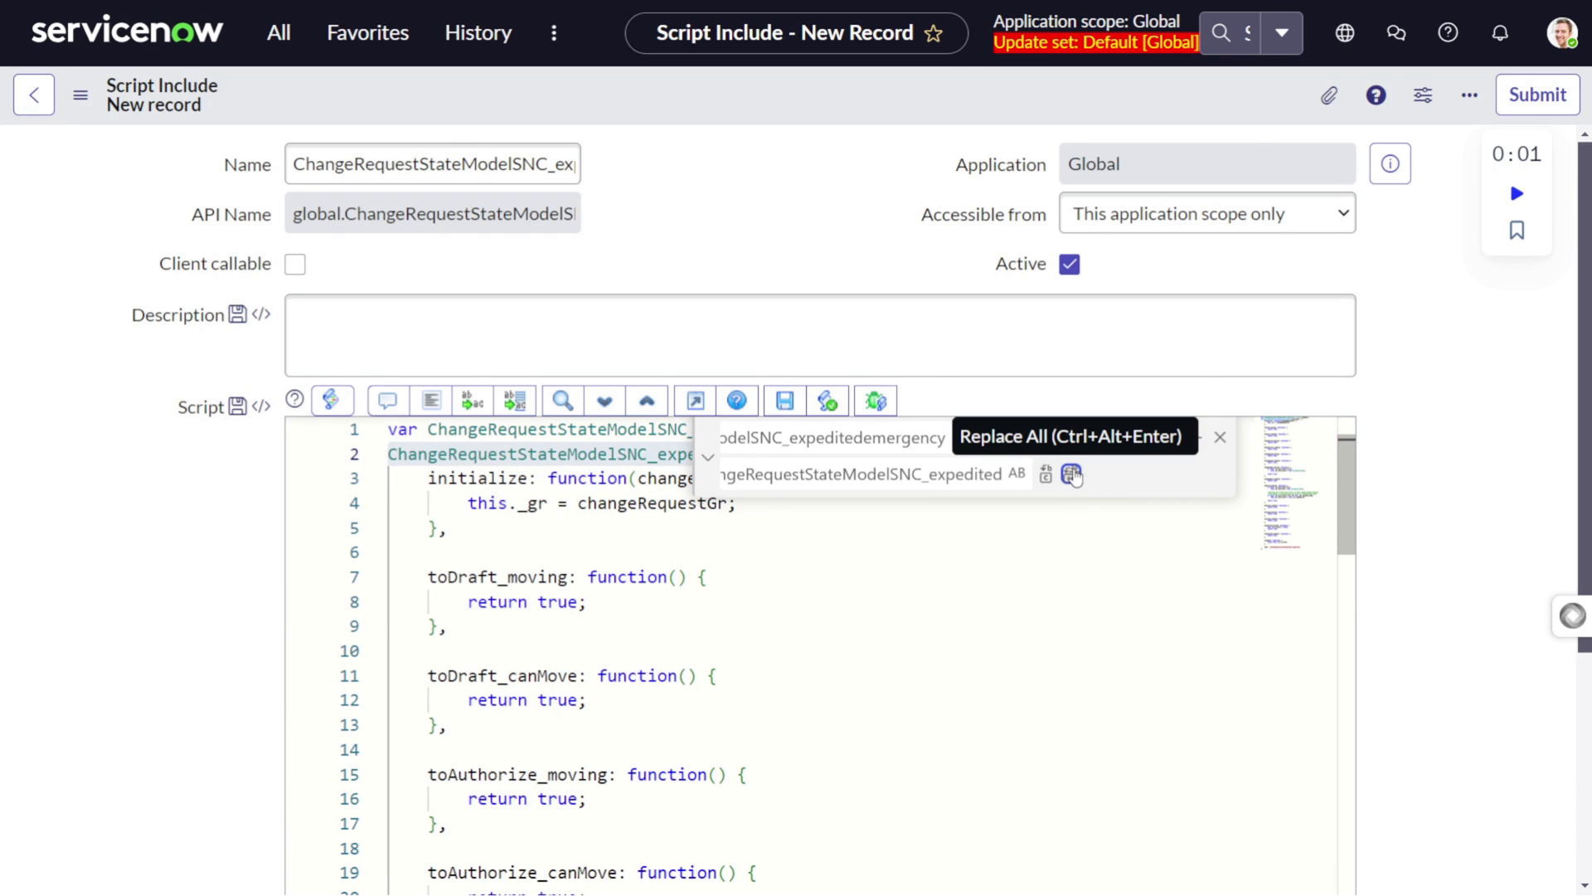
left_click(1219, 436)
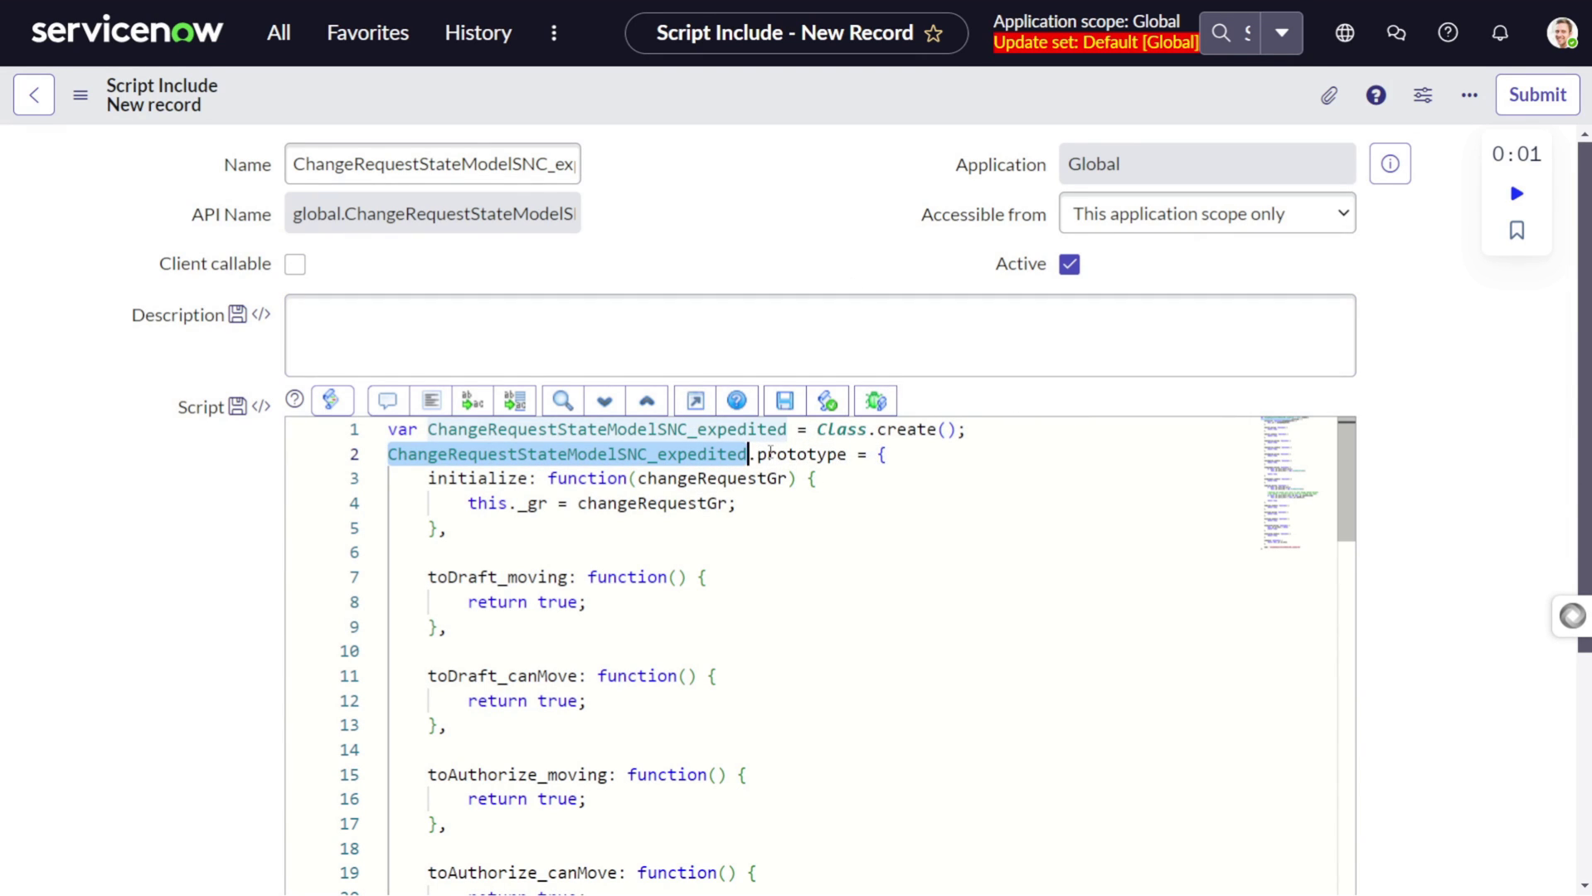
Step: Check the class name at the beginning and end of the script, and submit the new script include
scroll(587, 518, "down", 2)
scroll(587, 518, "up", 2)
scroll(601, 630, "down", 20)
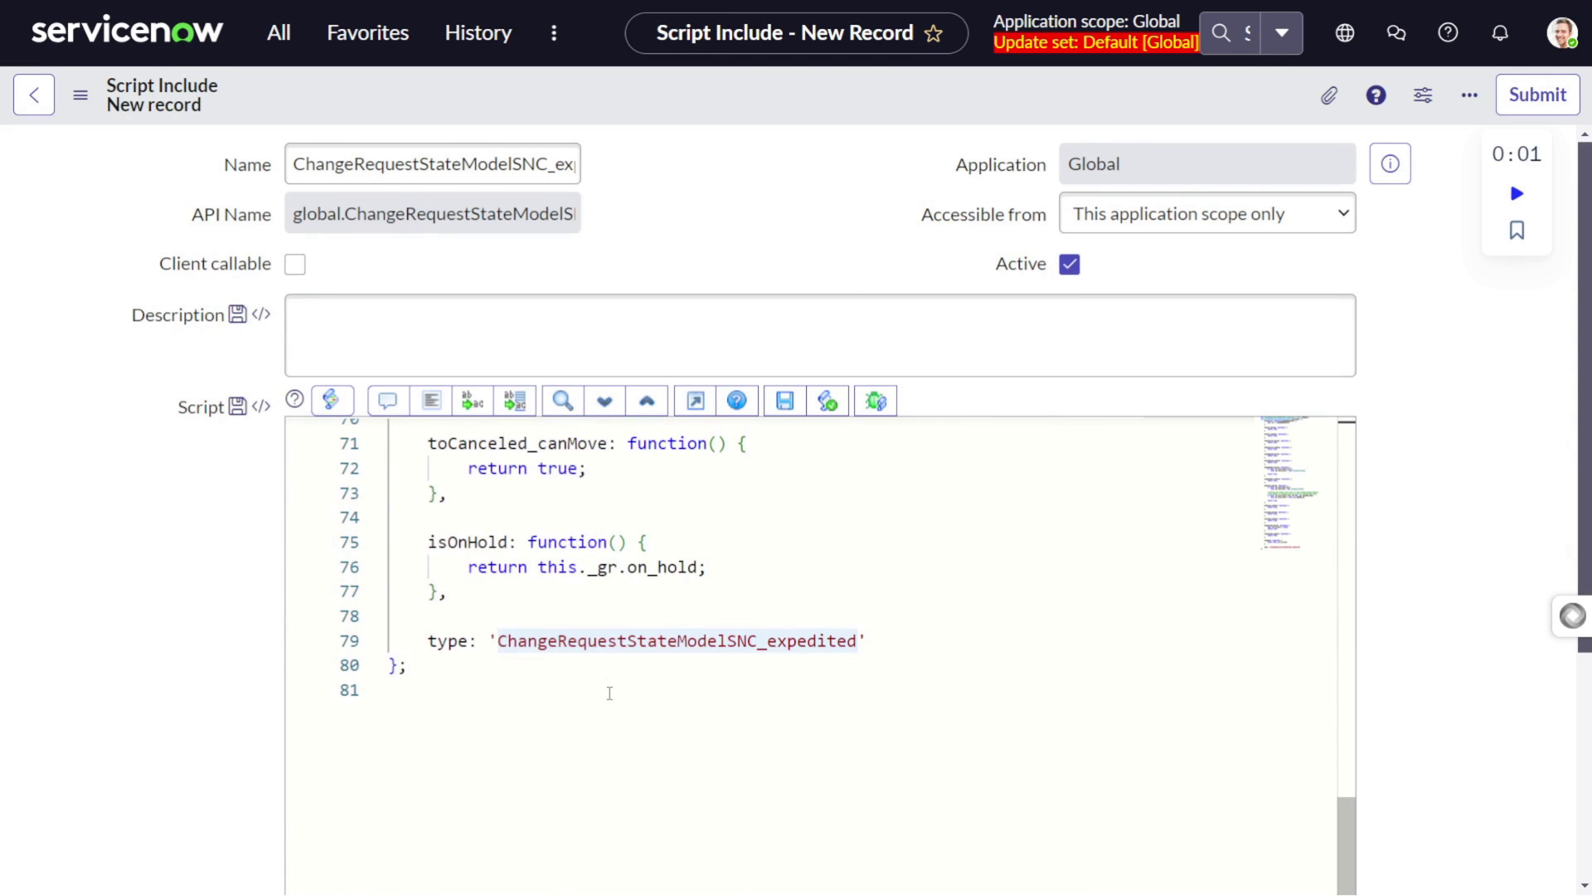
scroll(664, 481, "up", 20)
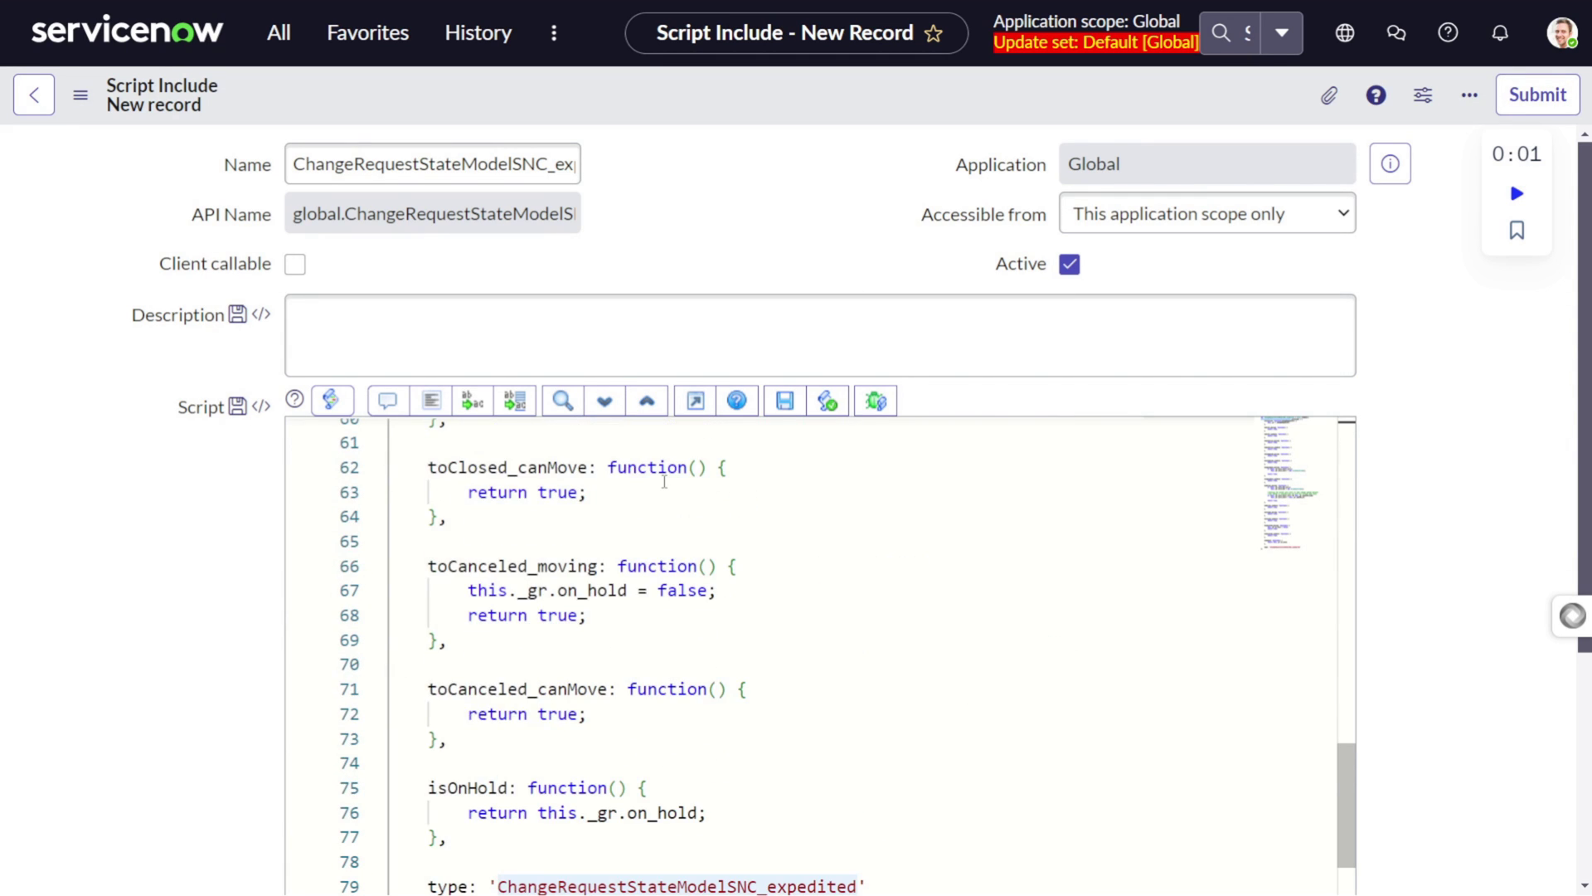
scroll(664, 481, "up", 2)
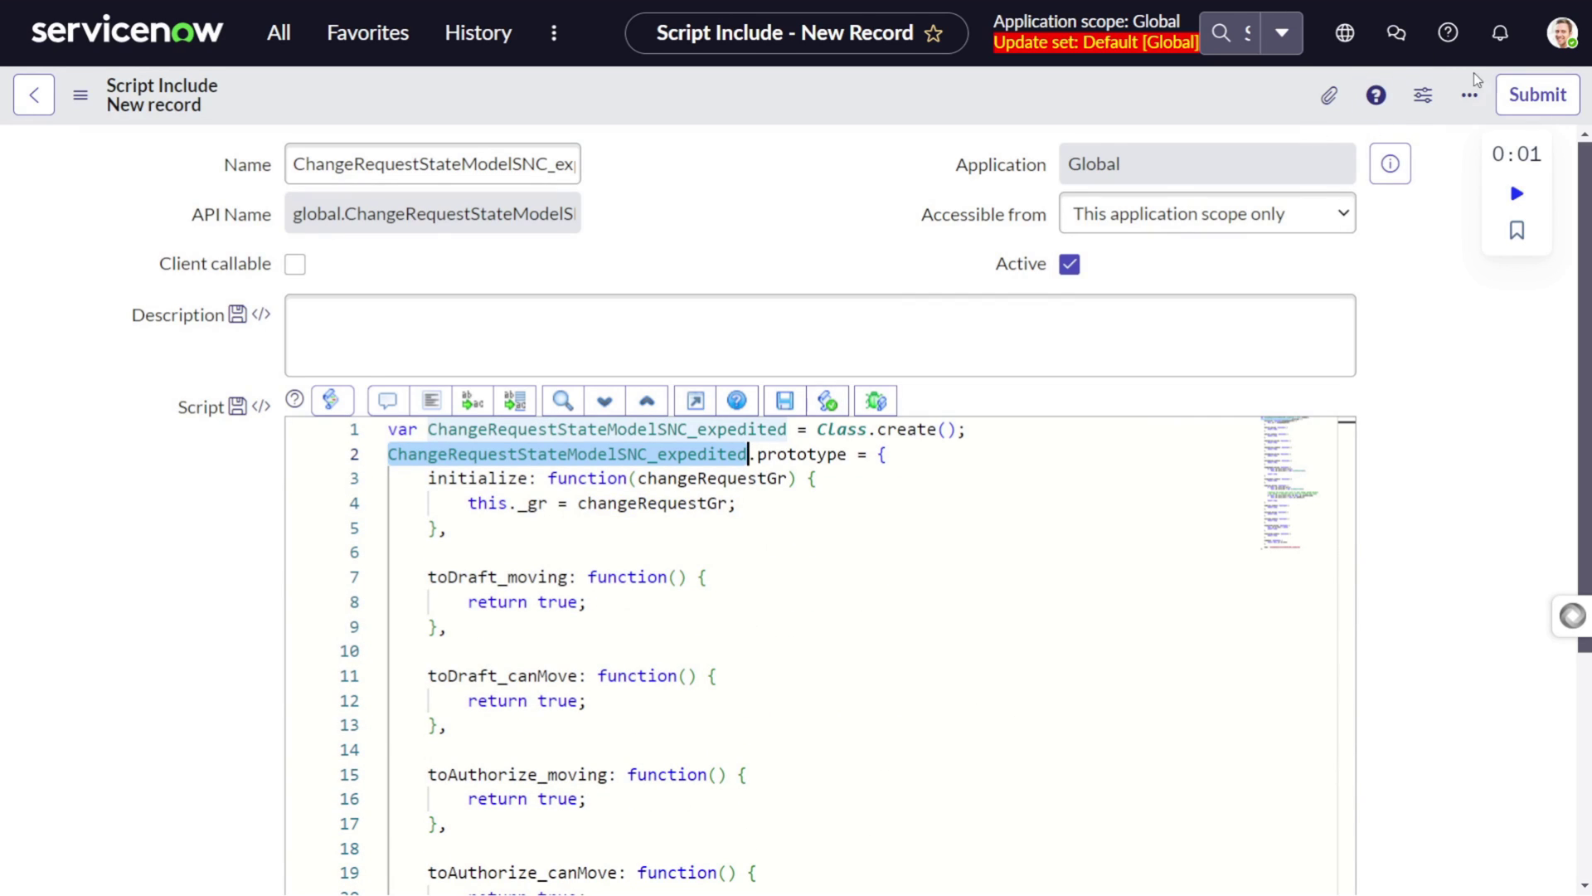
left_click(1535, 98)
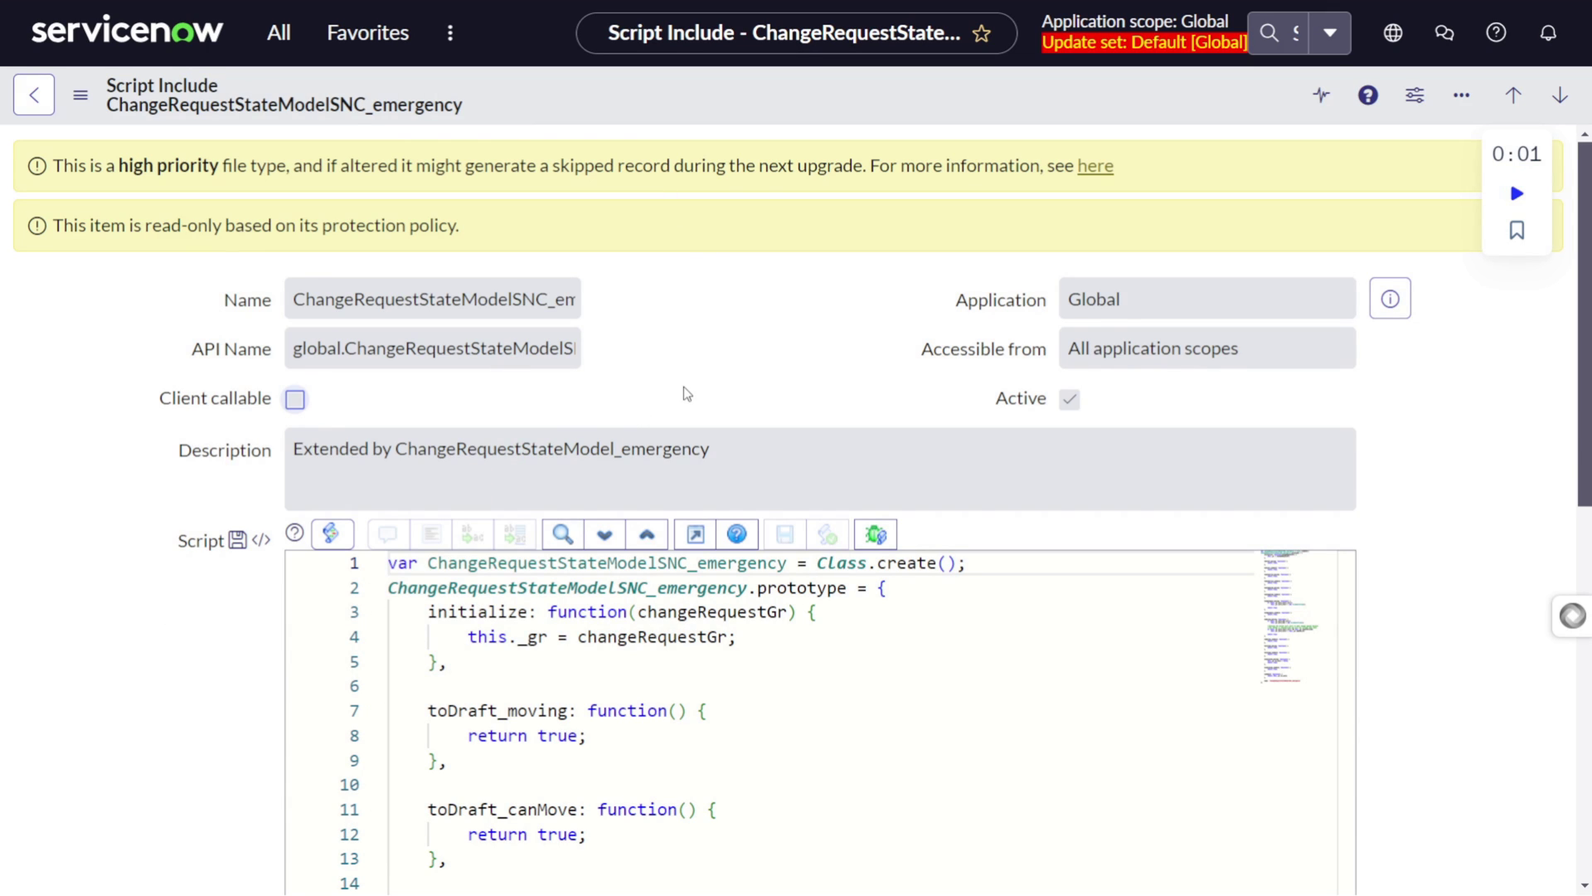
Step: Filter the script includes by the name changerequeststatehandler using the slash command /si
key("ctrl+slash")
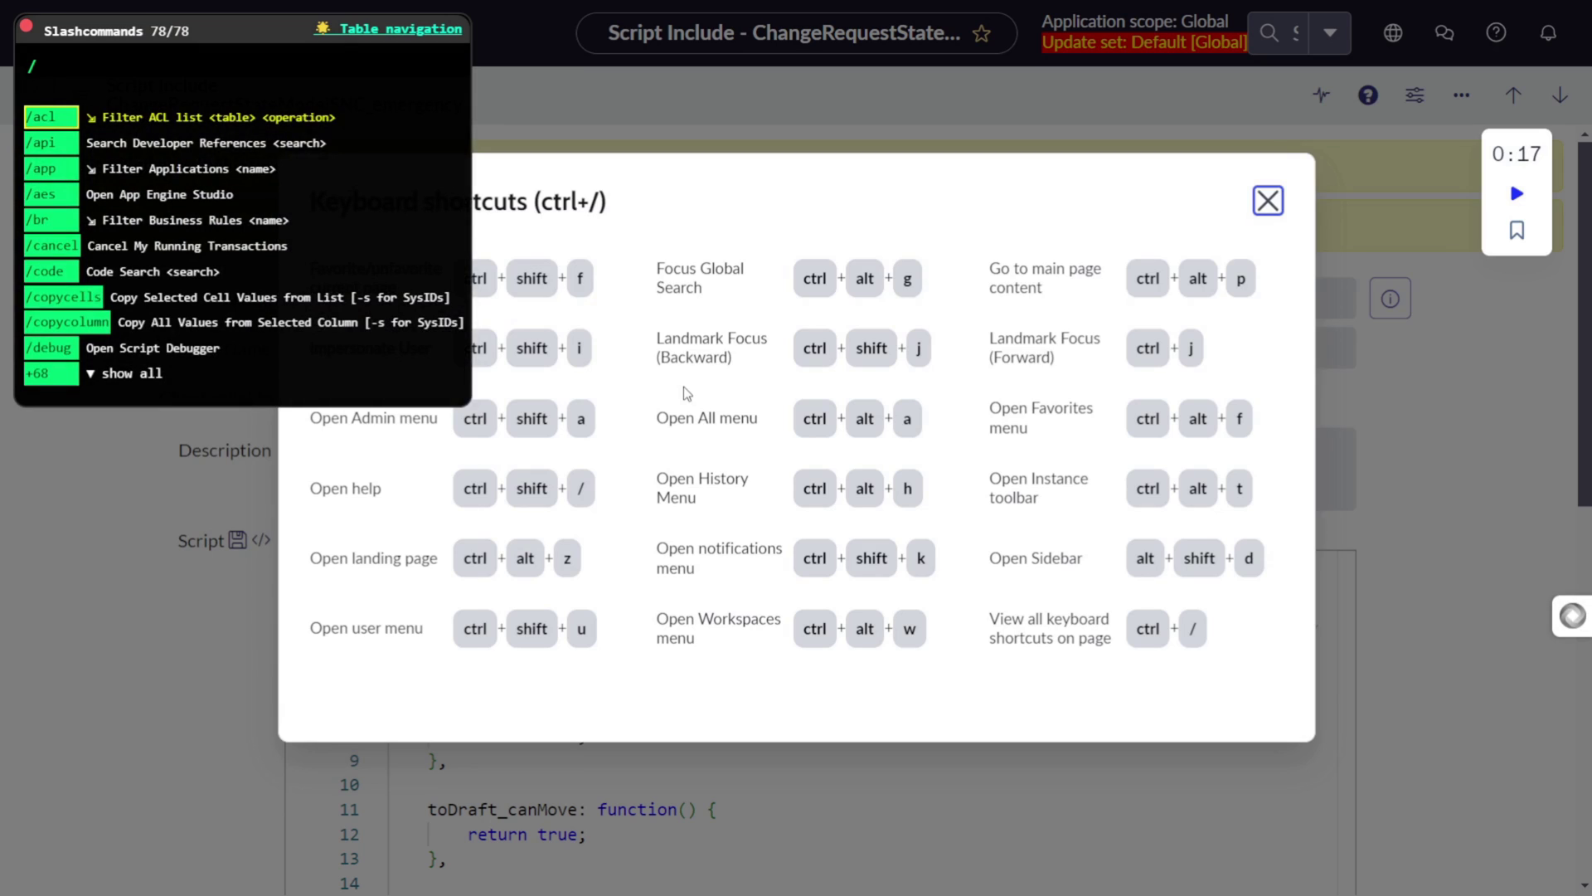
left_click(1267, 200)
left_click(296, 74)
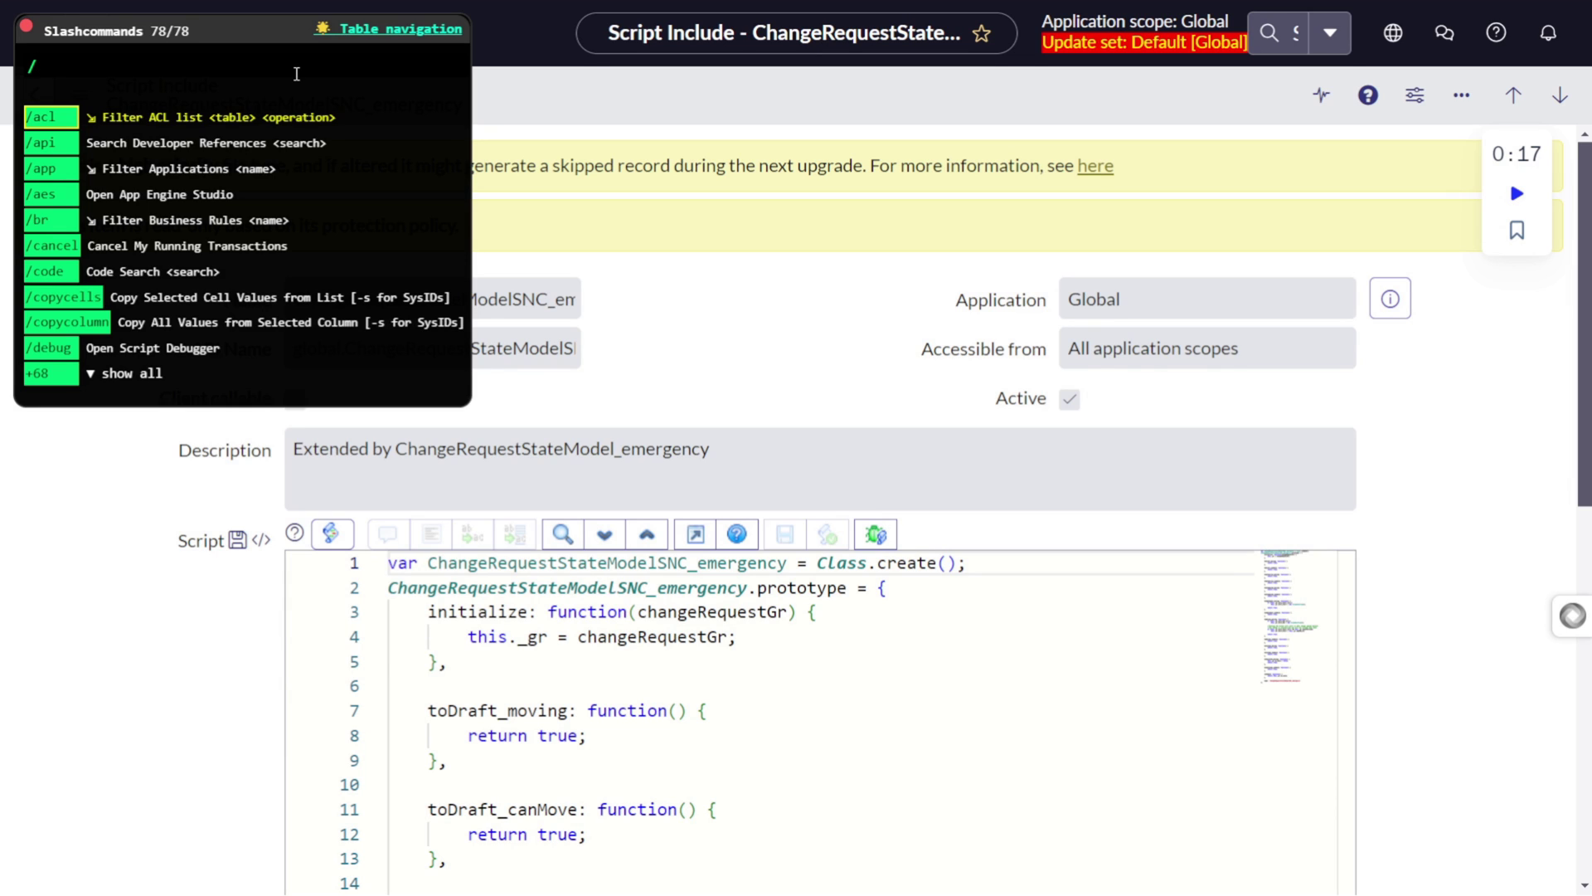
type("si")
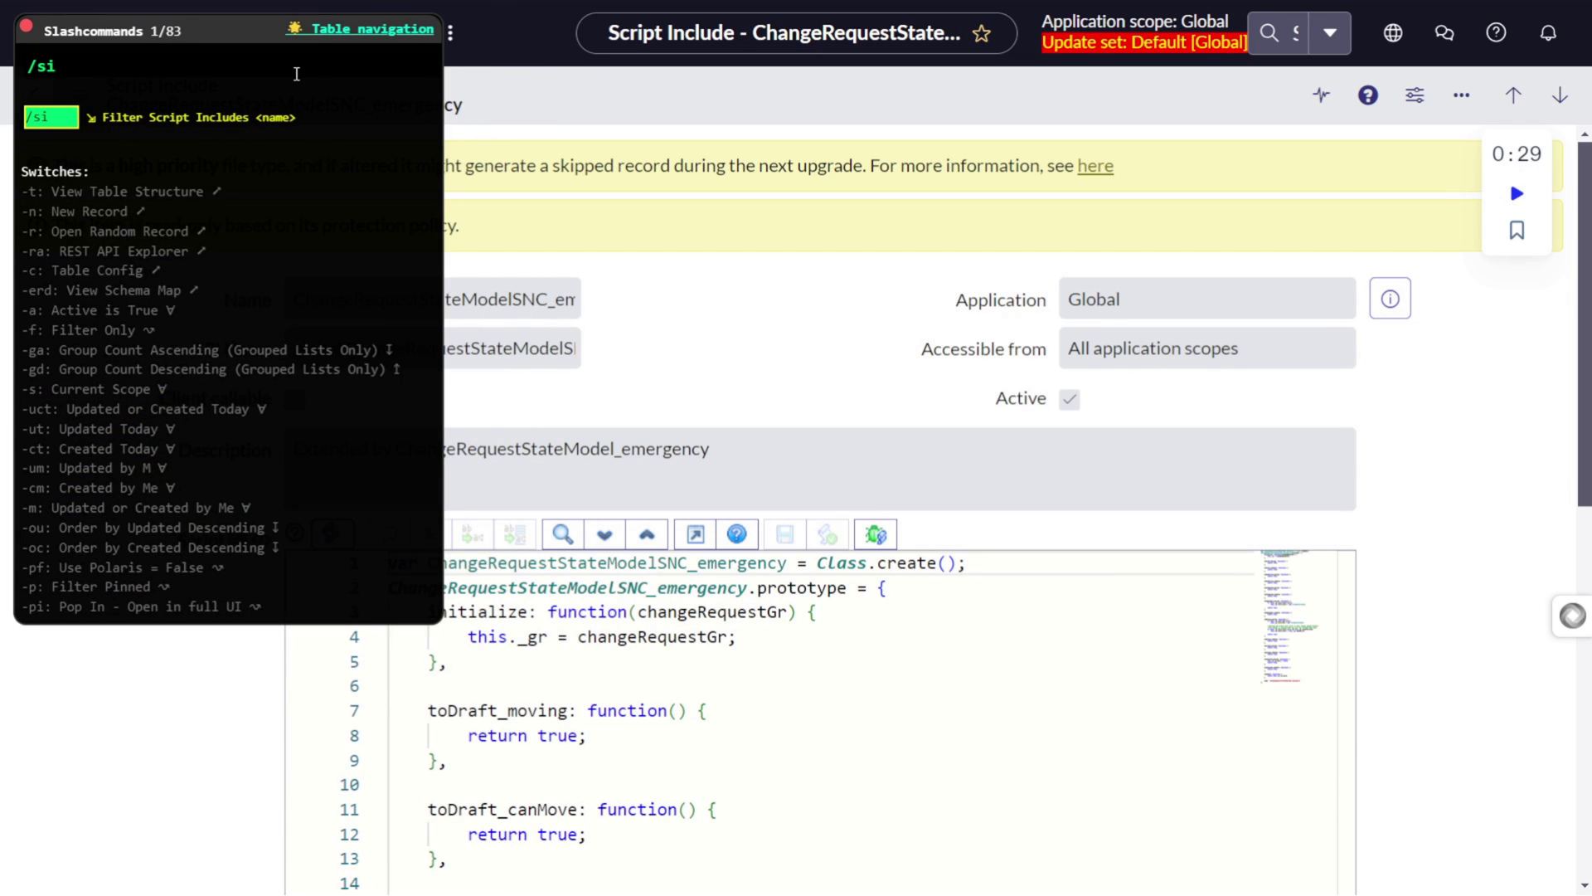
type("changerequeststateh")
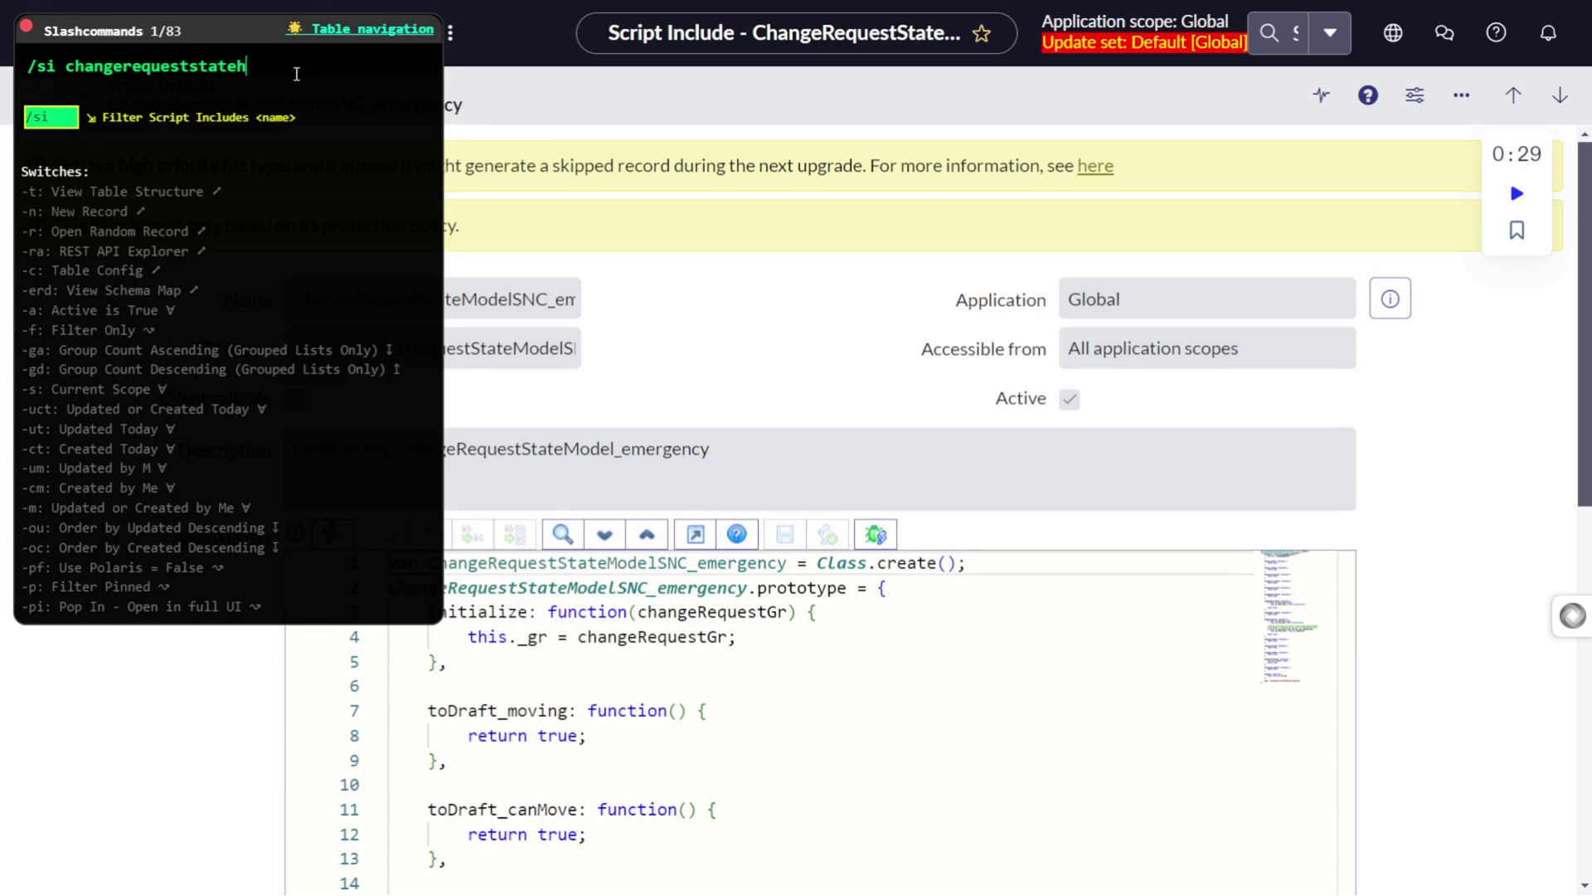
type("andler")
key("Return")
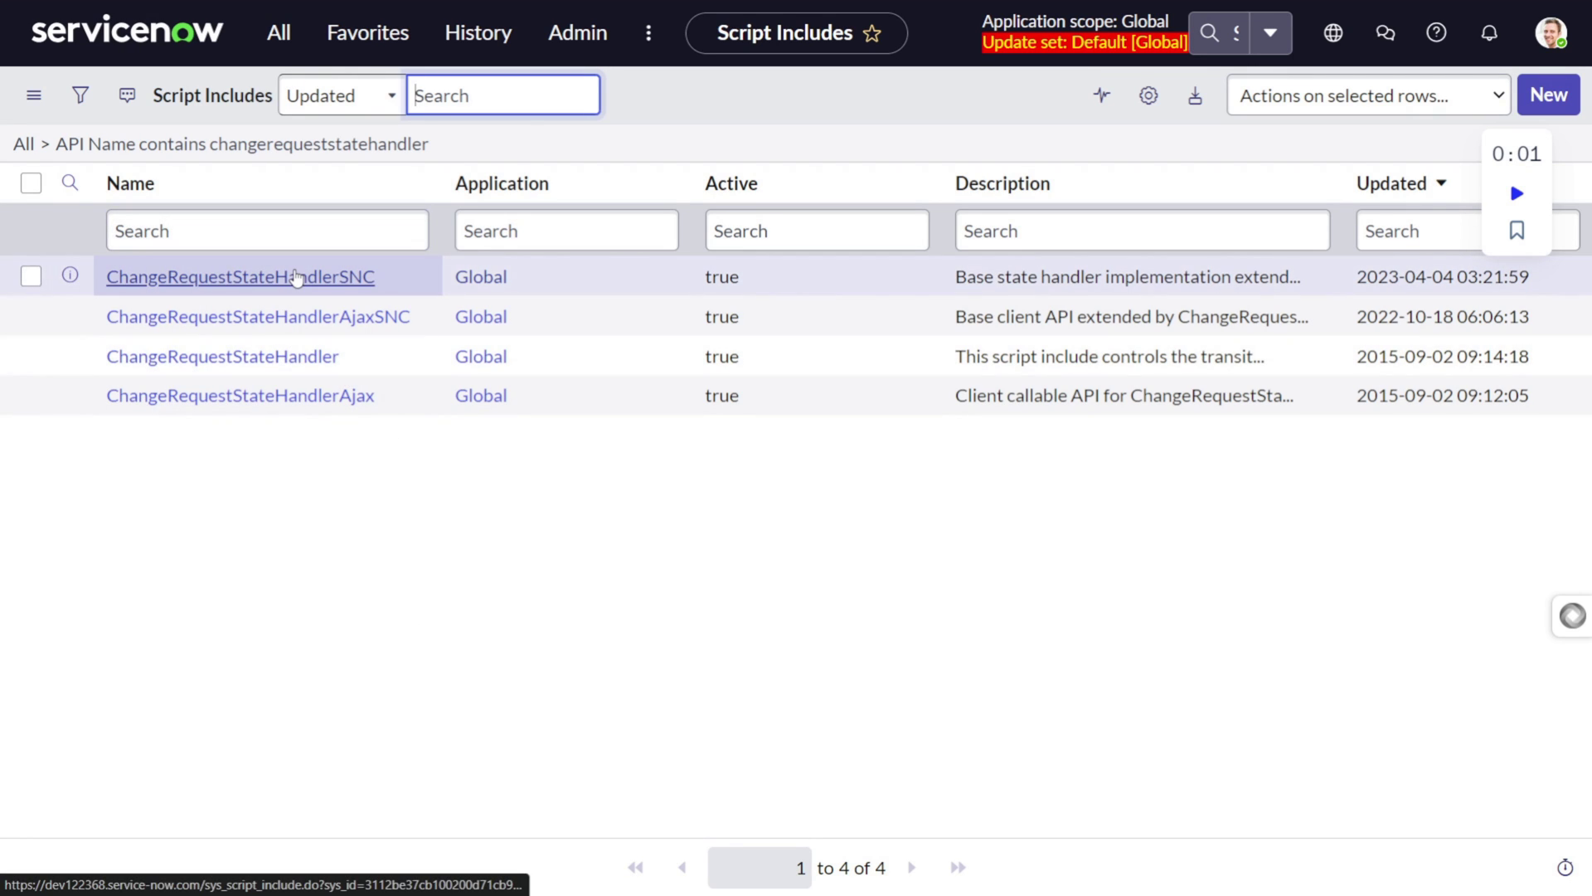
Step: Examine the change type constants and protection policy of the ChangeRequestStateHandlerSNC script include, and return to the filtered list
left_click(296, 276)
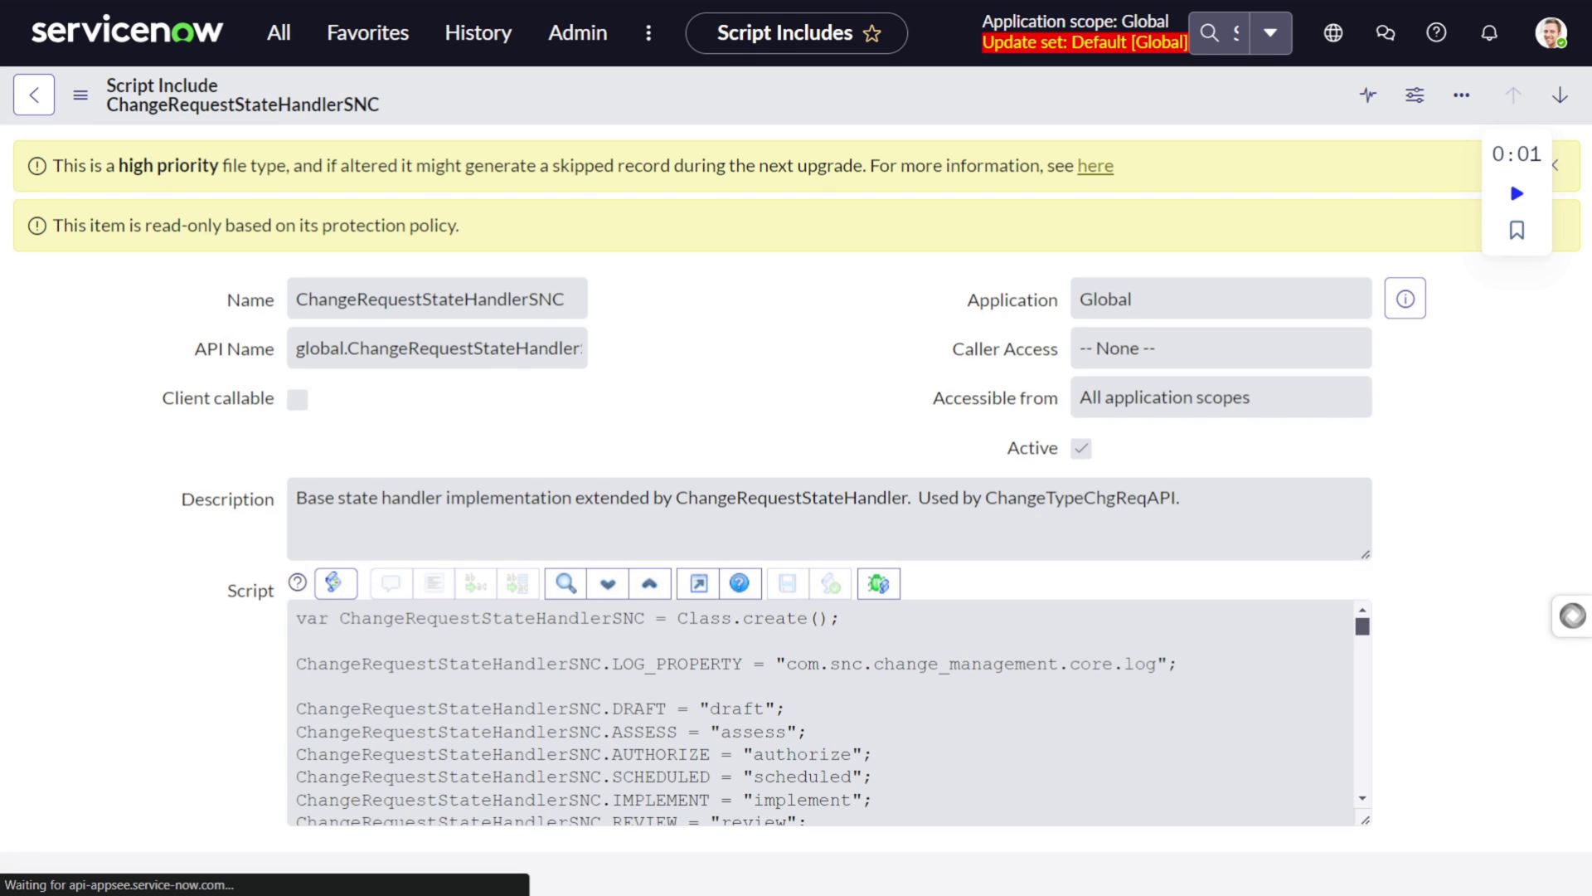
left_click(696, 584)
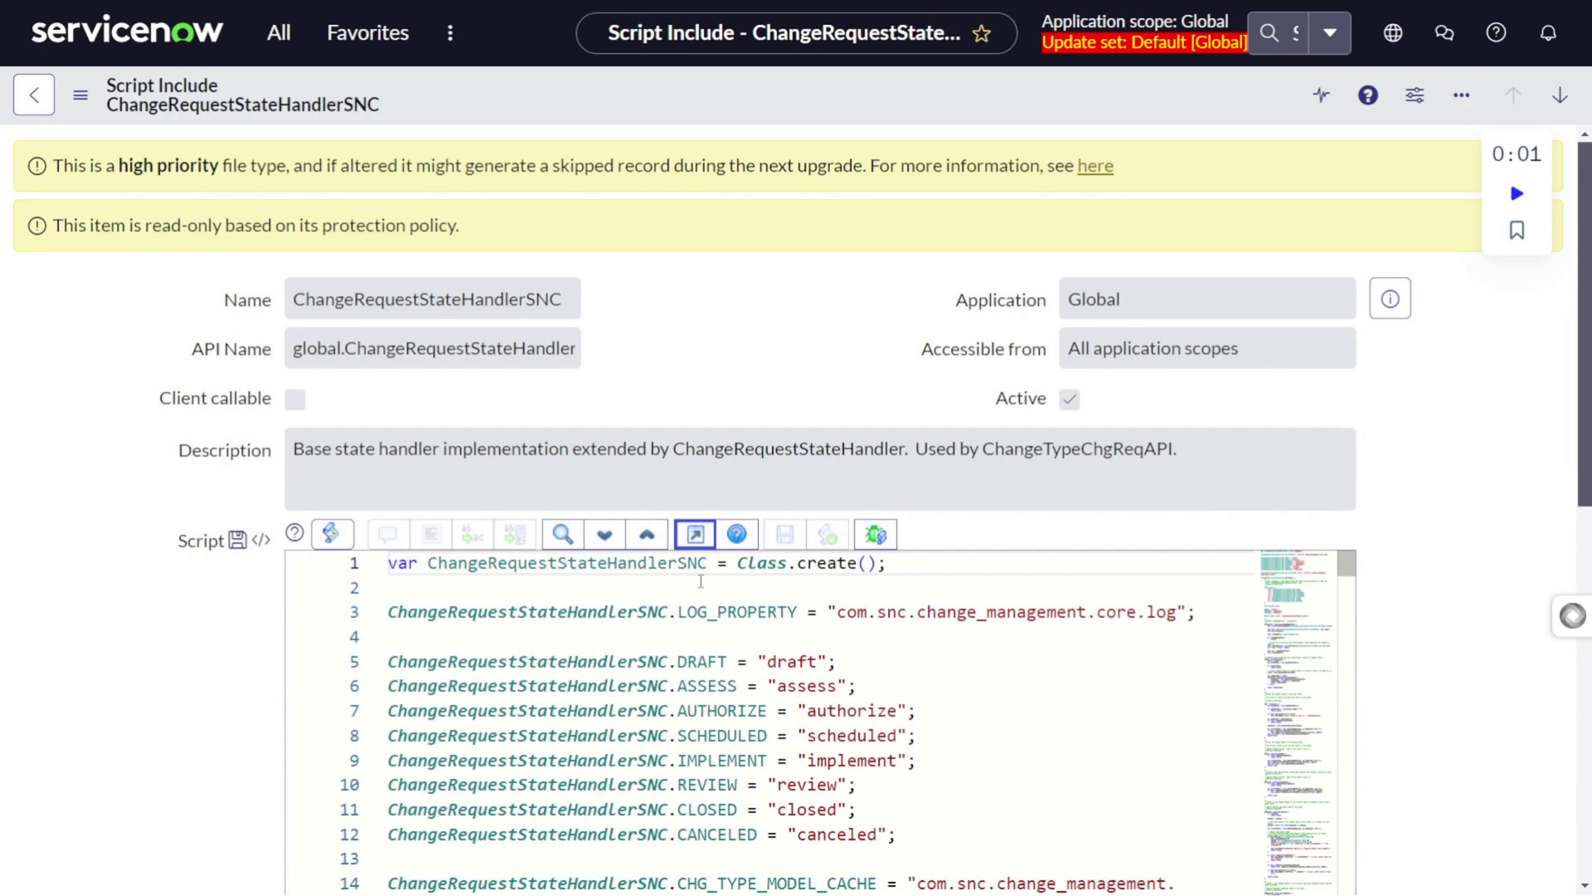
left_click(696, 533)
scroll(685, 536, "down", 6)
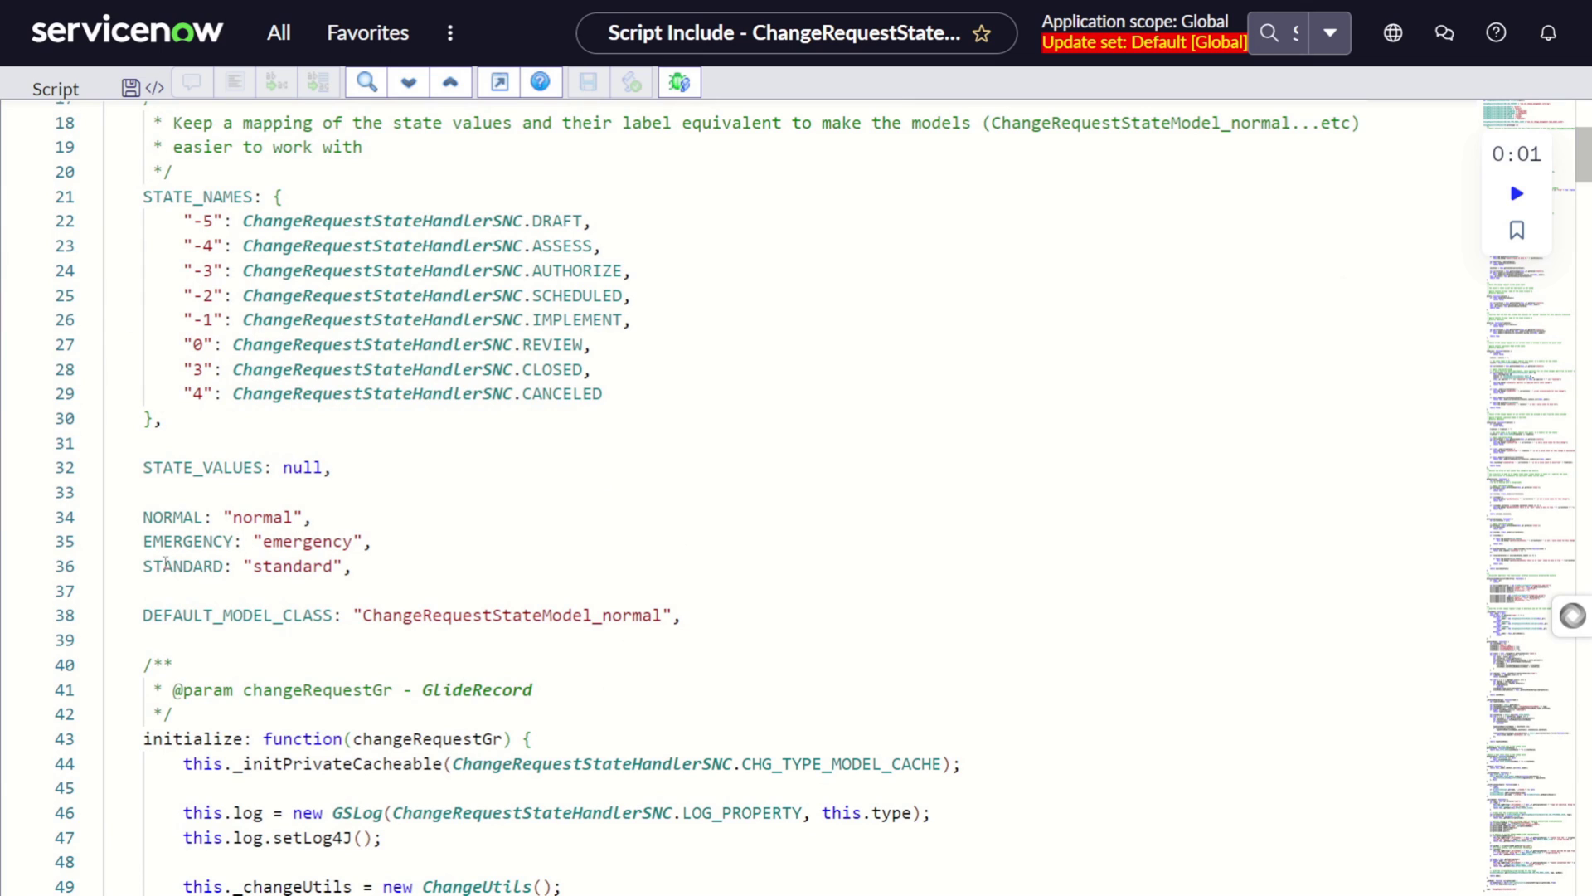
left_click(391, 568)
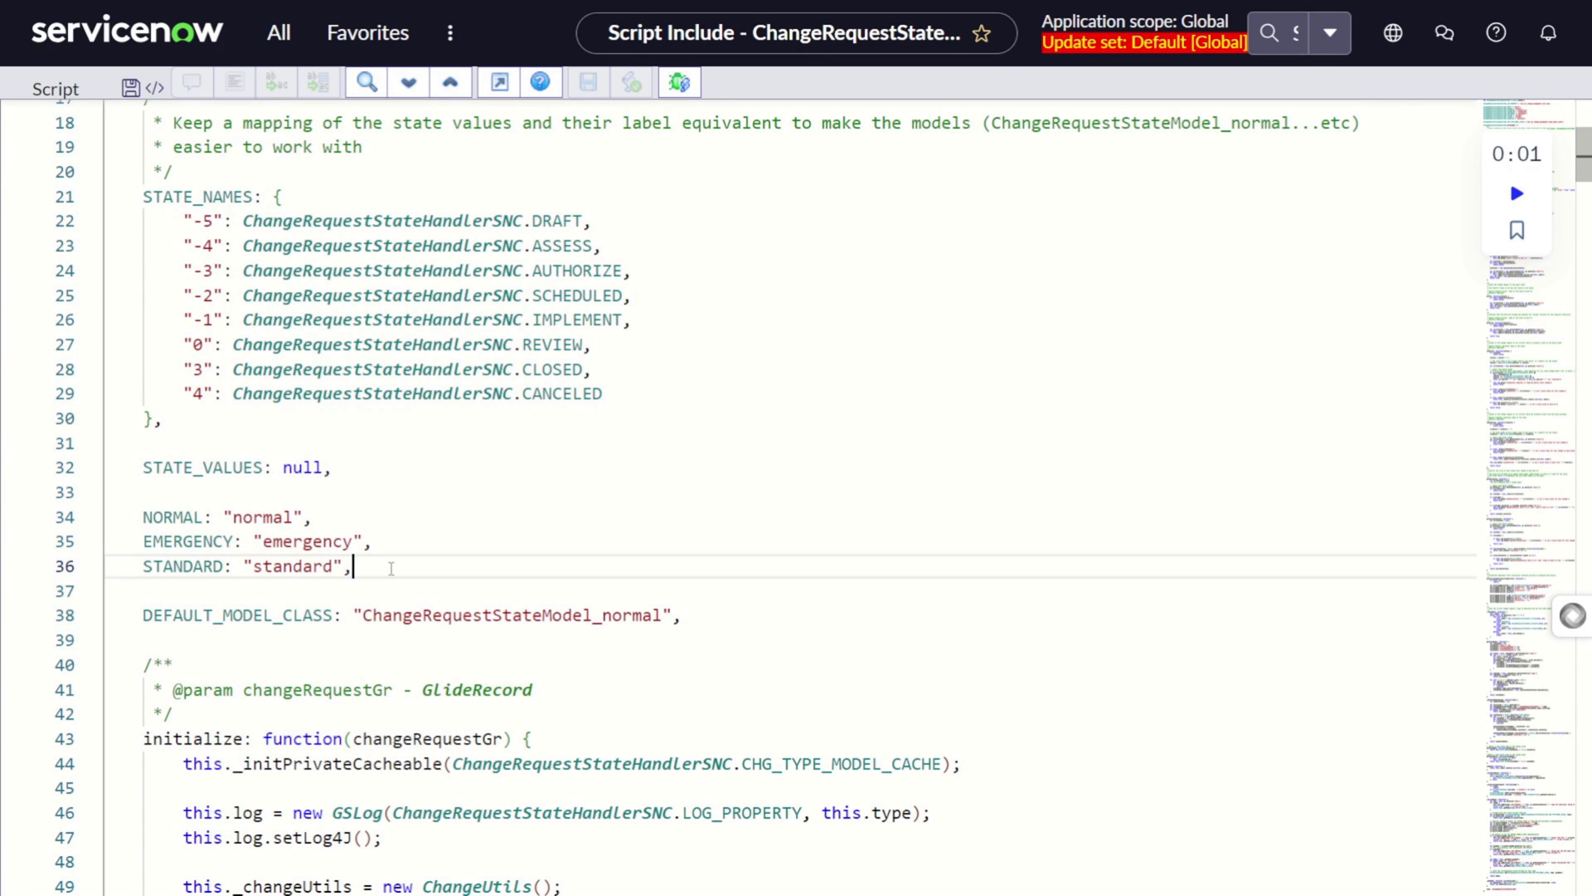
left_click(499, 83)
scroll(488, 339, "down", 7)
left_click(354, 645)
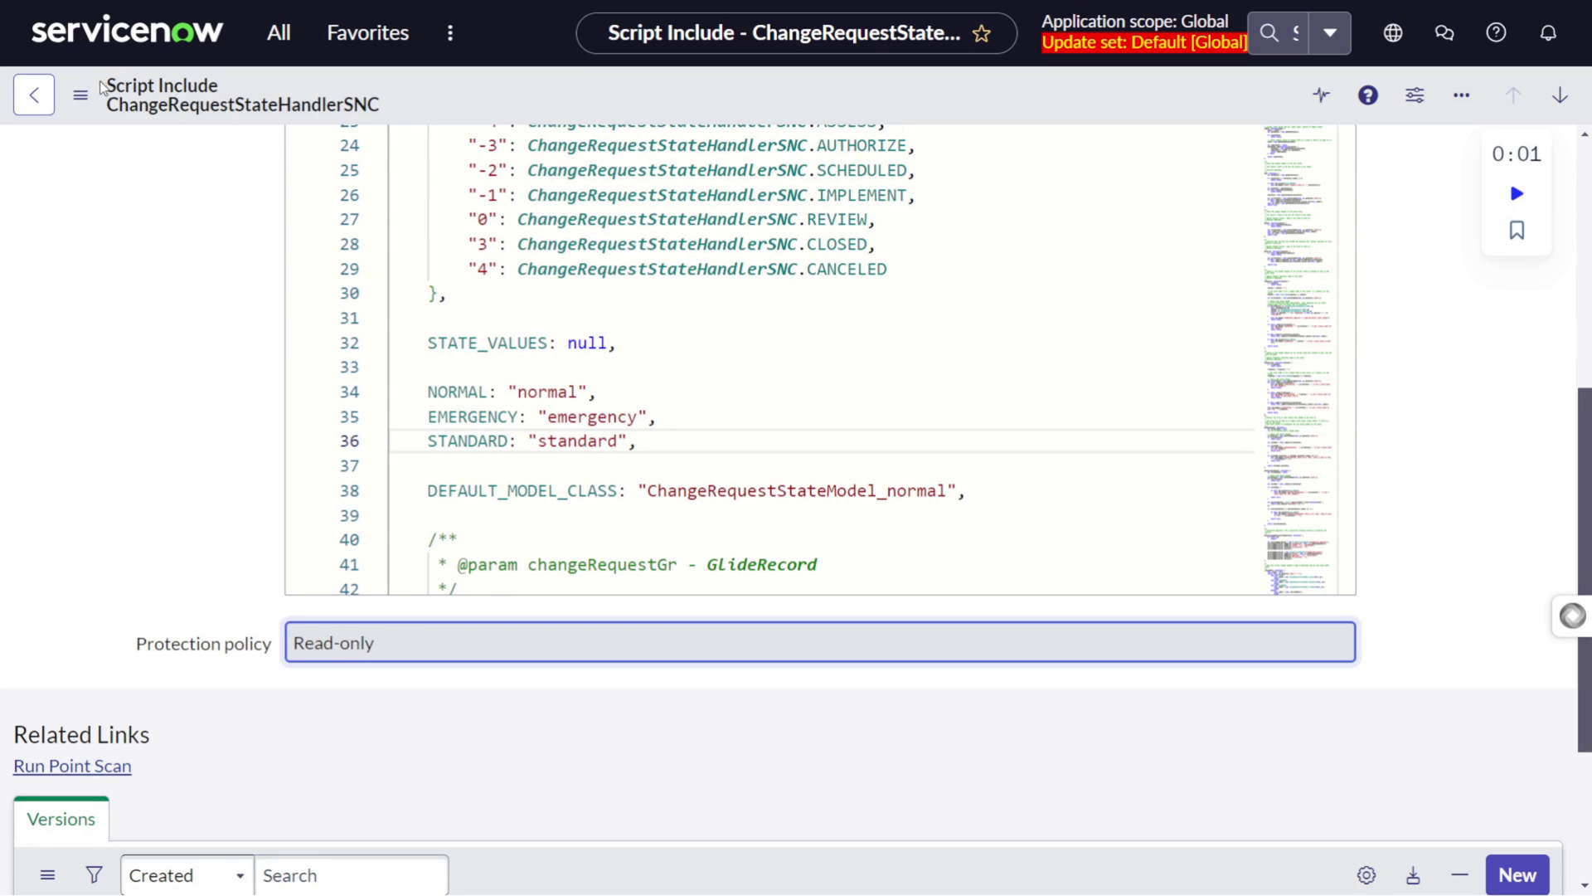
left_click(41, 109)
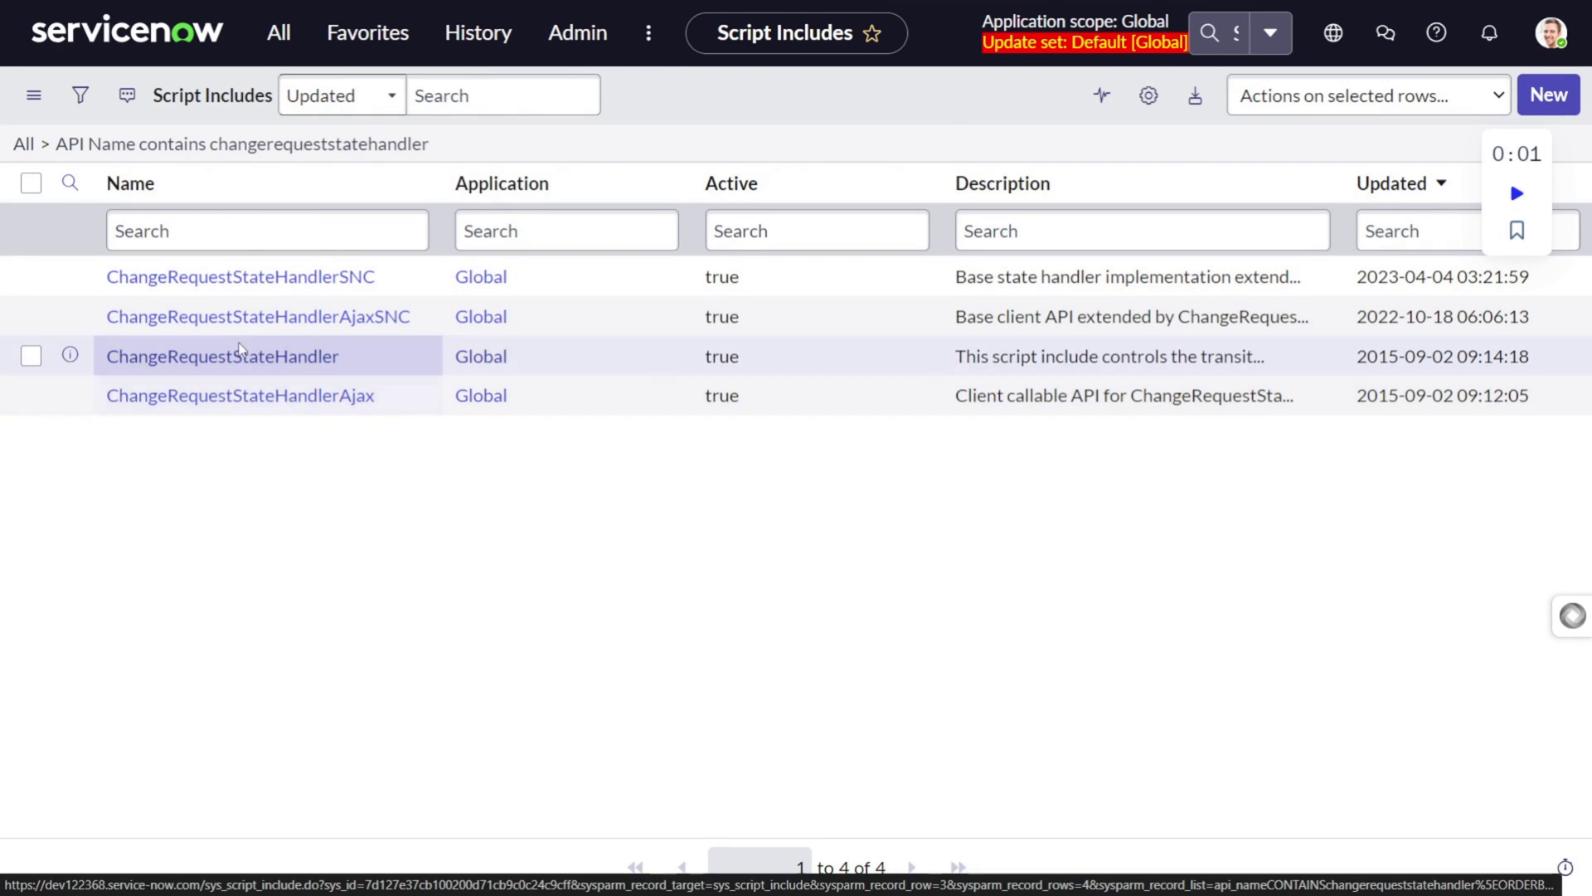
Step: Open the ChangeRequestStateHandler script include and add the property EXPEDITED:"expedited", on a new line after its initialize function
left_click(166, 358)
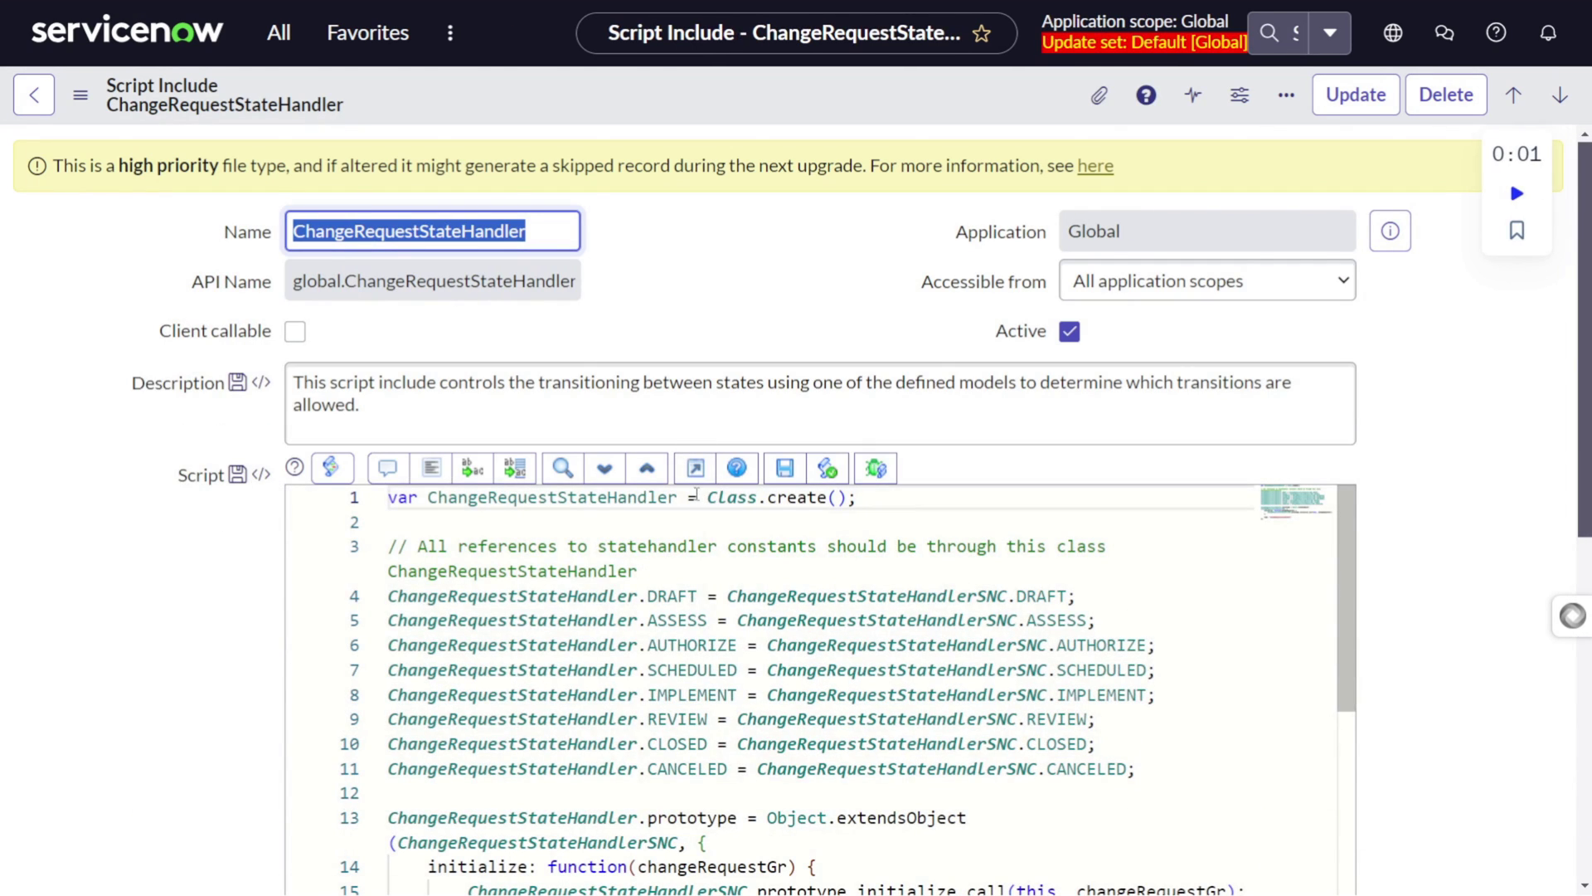
left_click(694, 469)
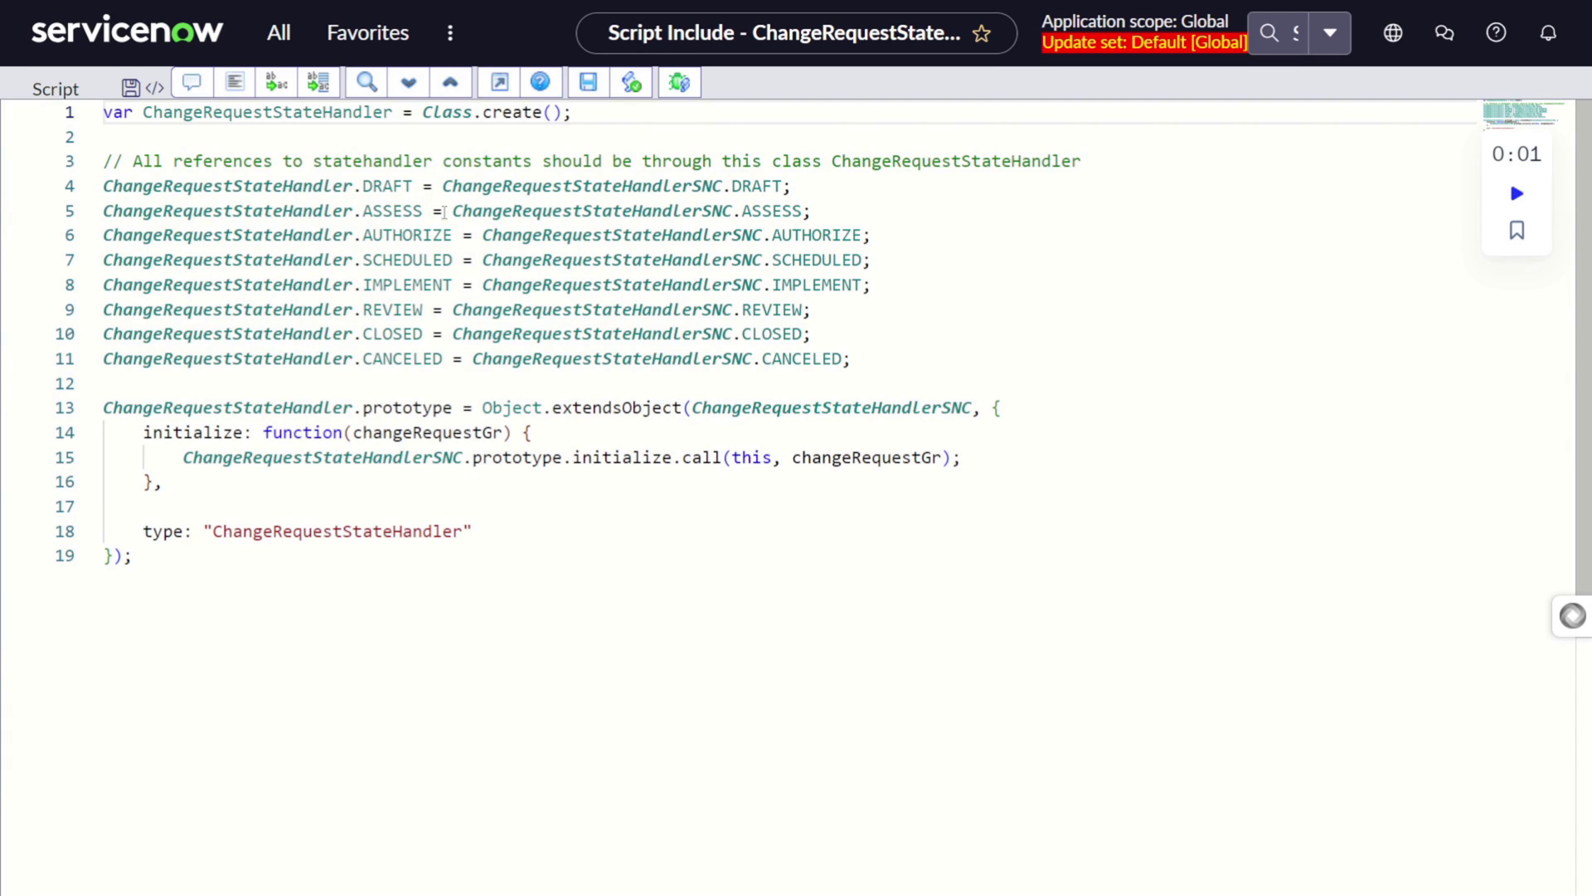
double_click(878, 408)
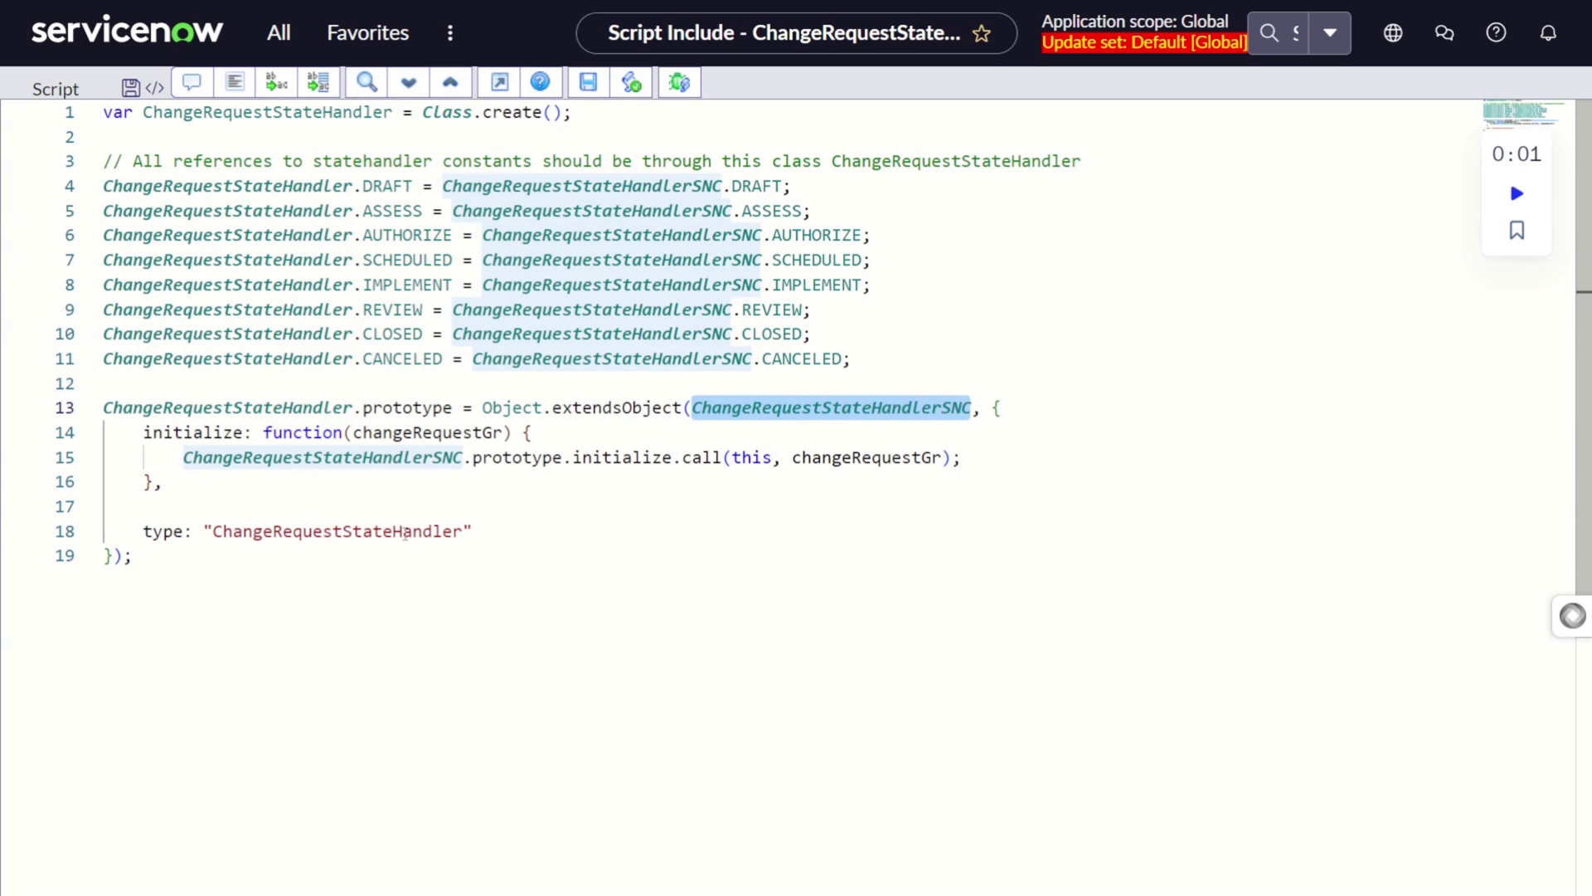
left_click(207, 508)
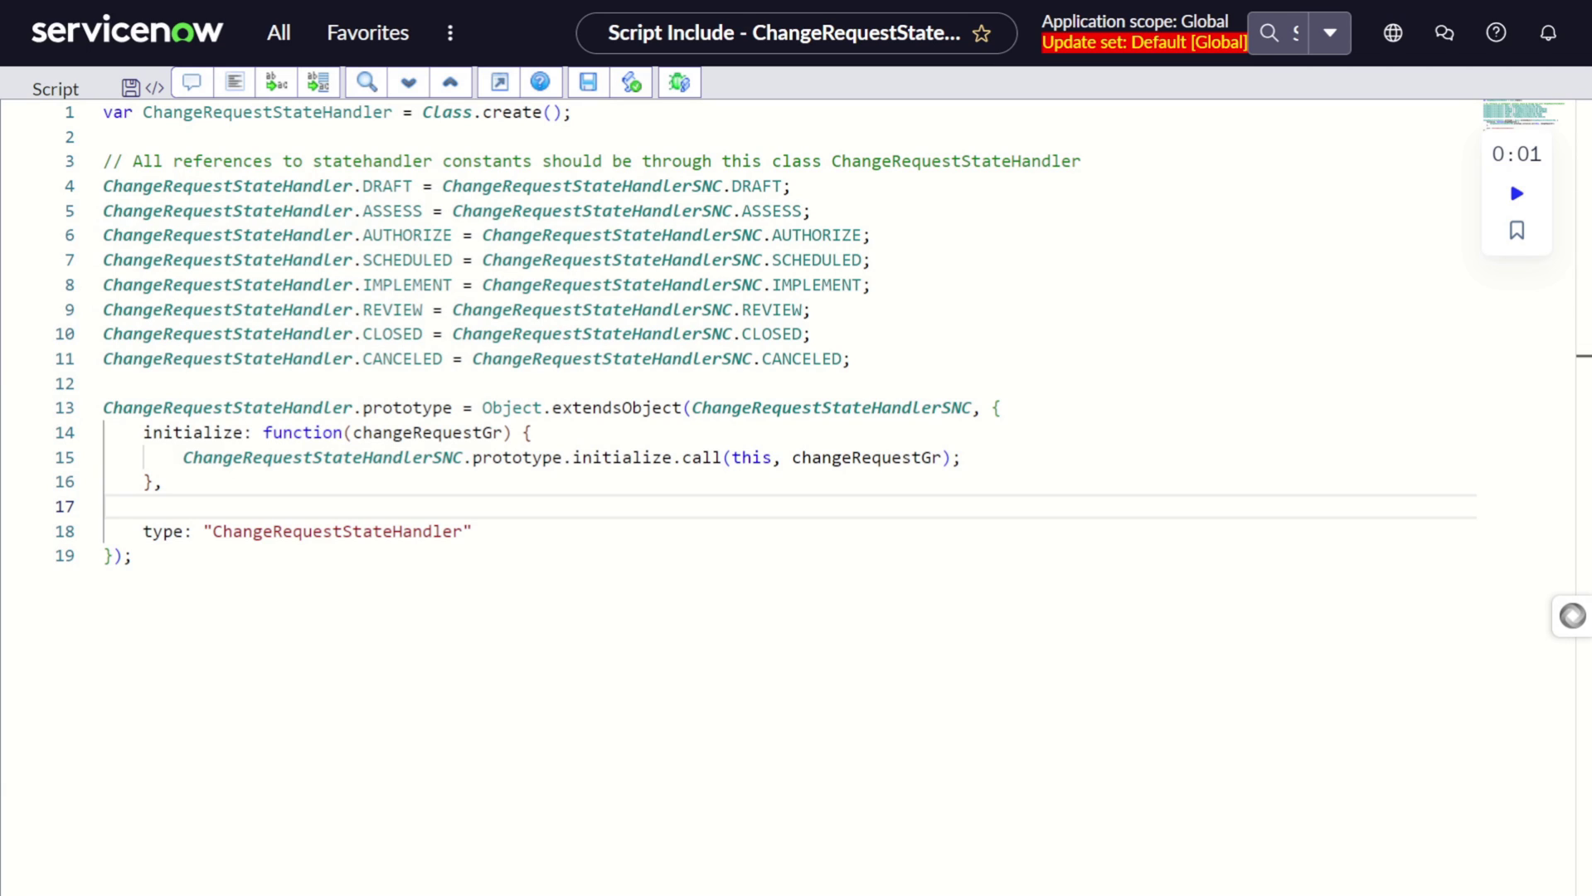
left_click(250, 489)
key("Return")
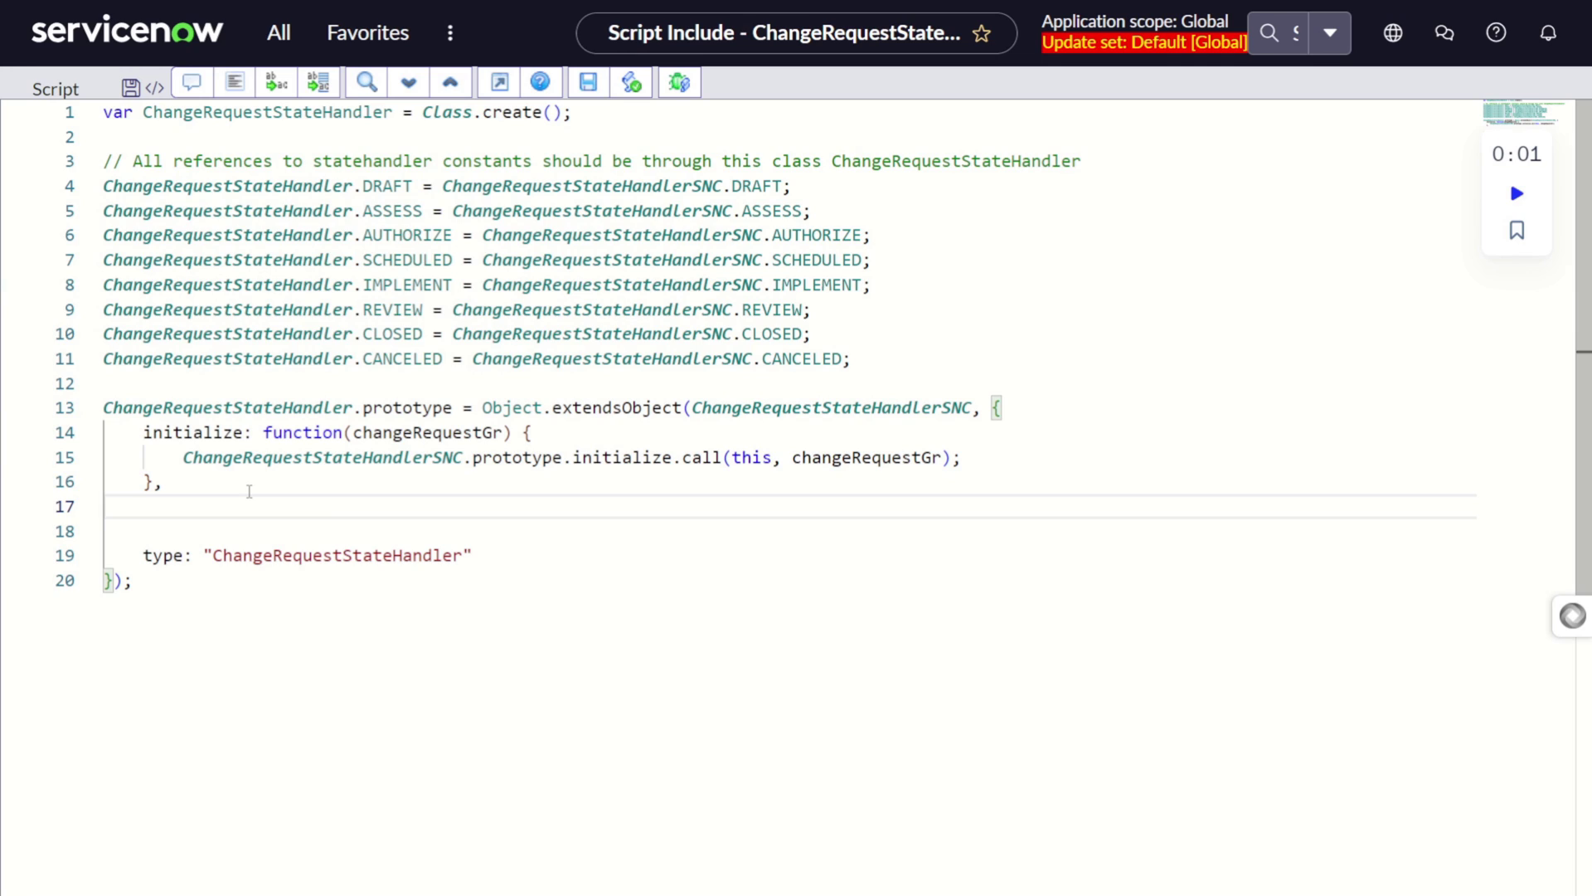
type("EXPEDITED:\"expedited\"")
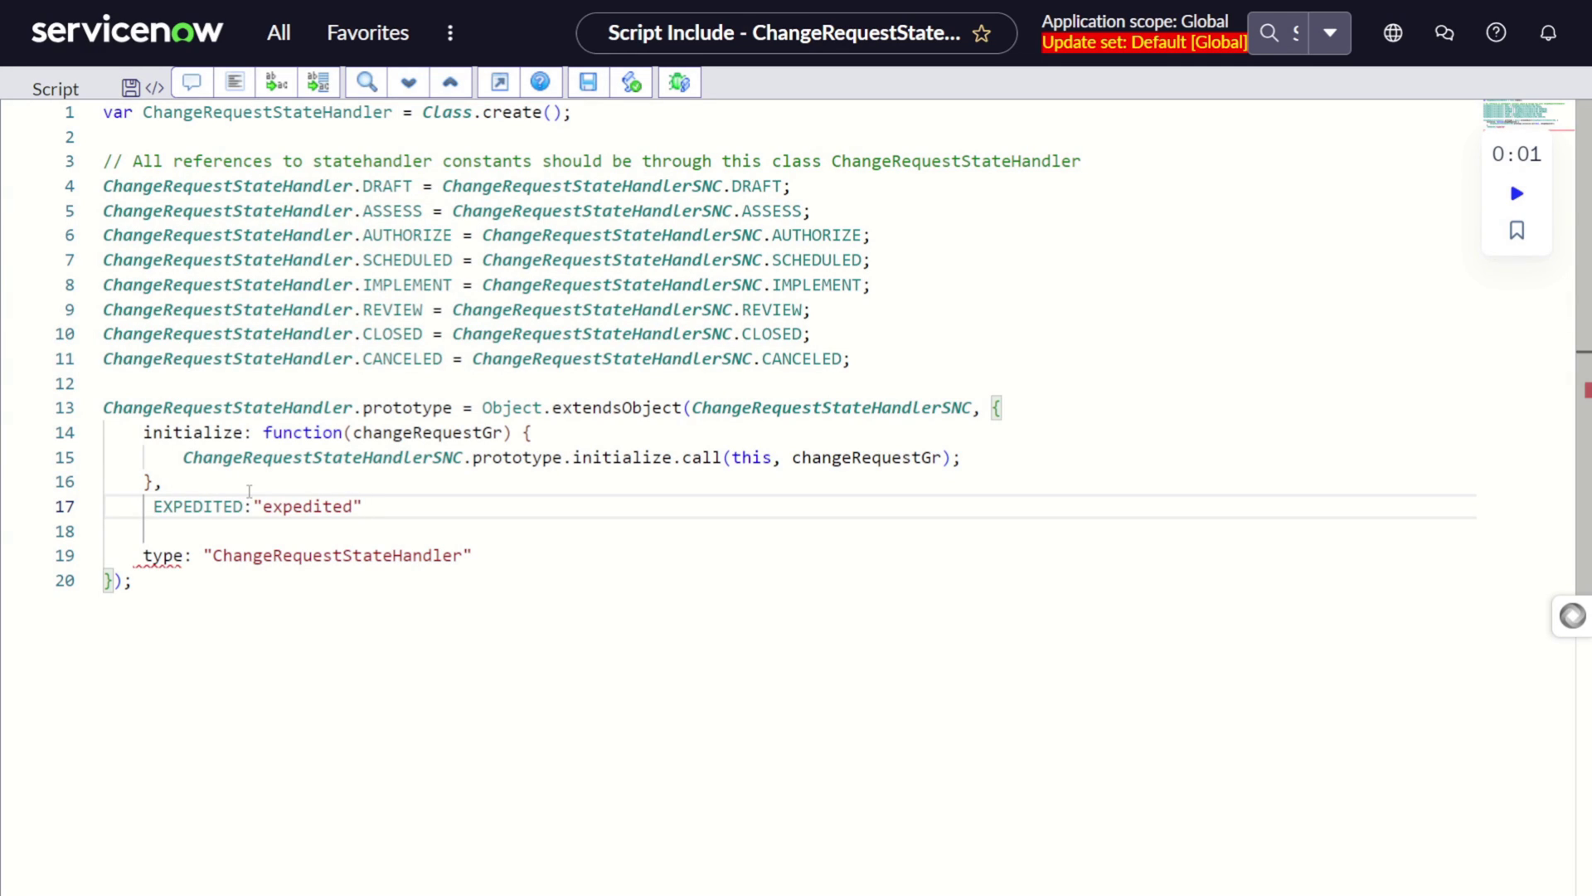
type(",")
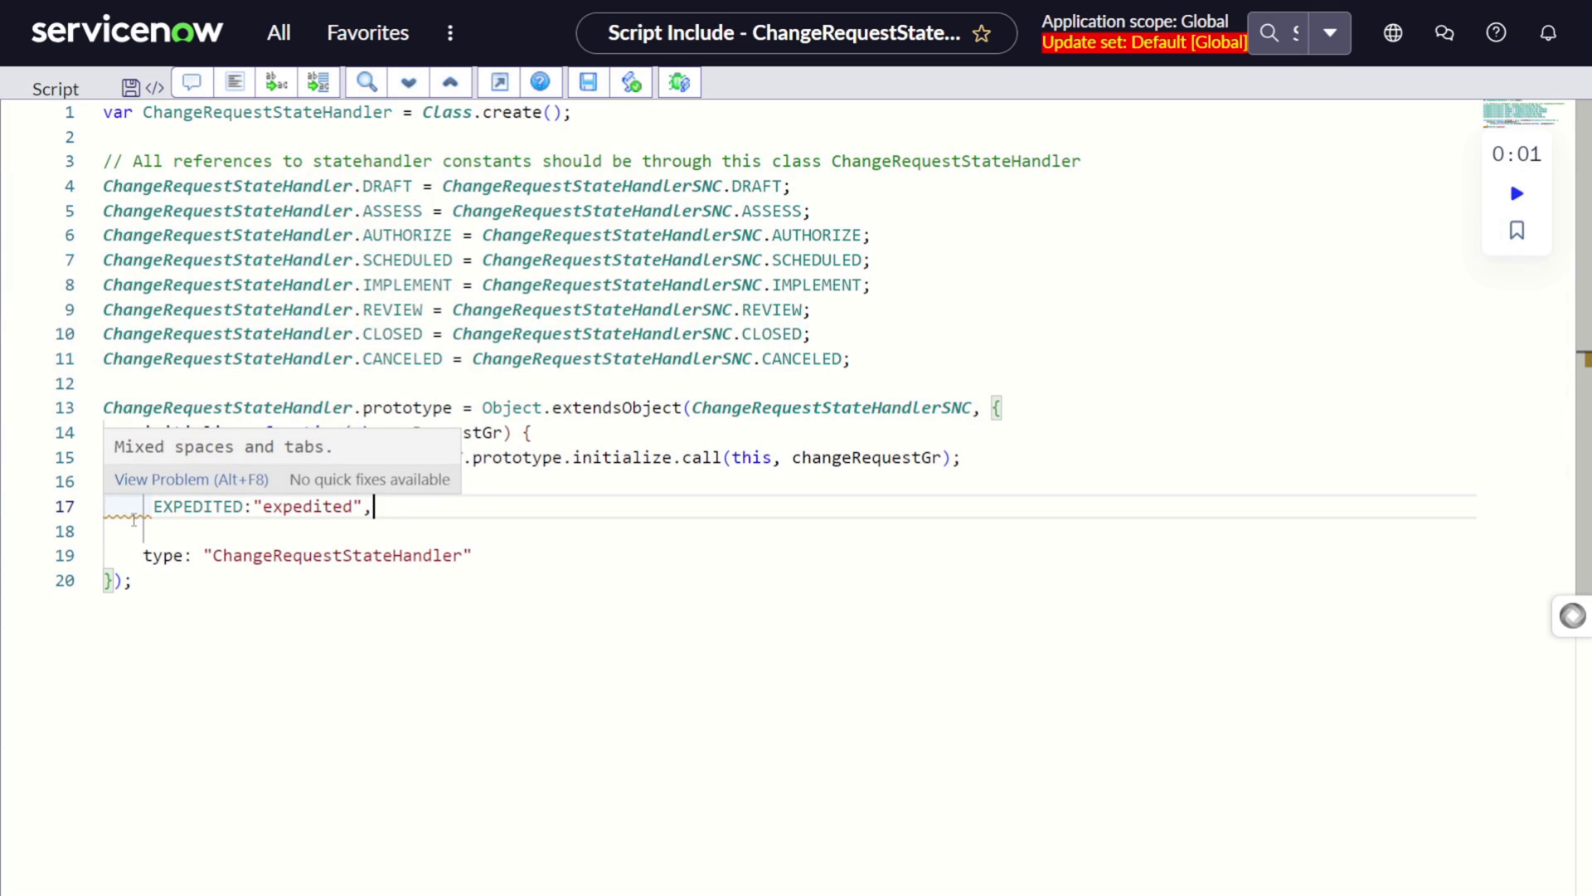
Step: Outdent the whole ChangeRequestStateHandler script by one level and save the script include
key("ctrl+a")
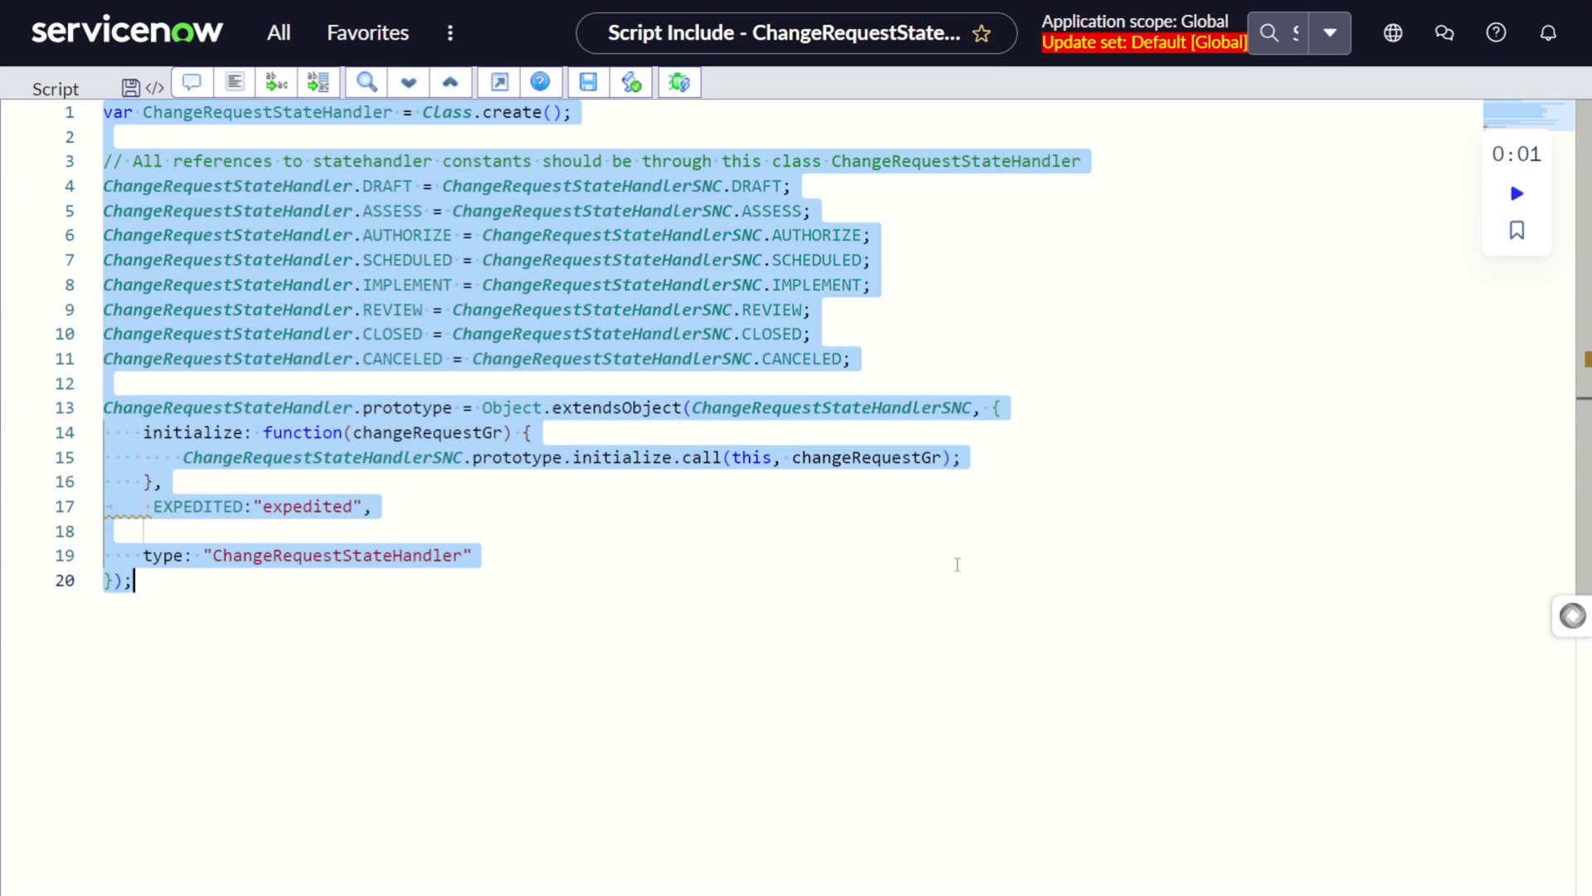
key("shift+Tab")
left_click(819, 694)
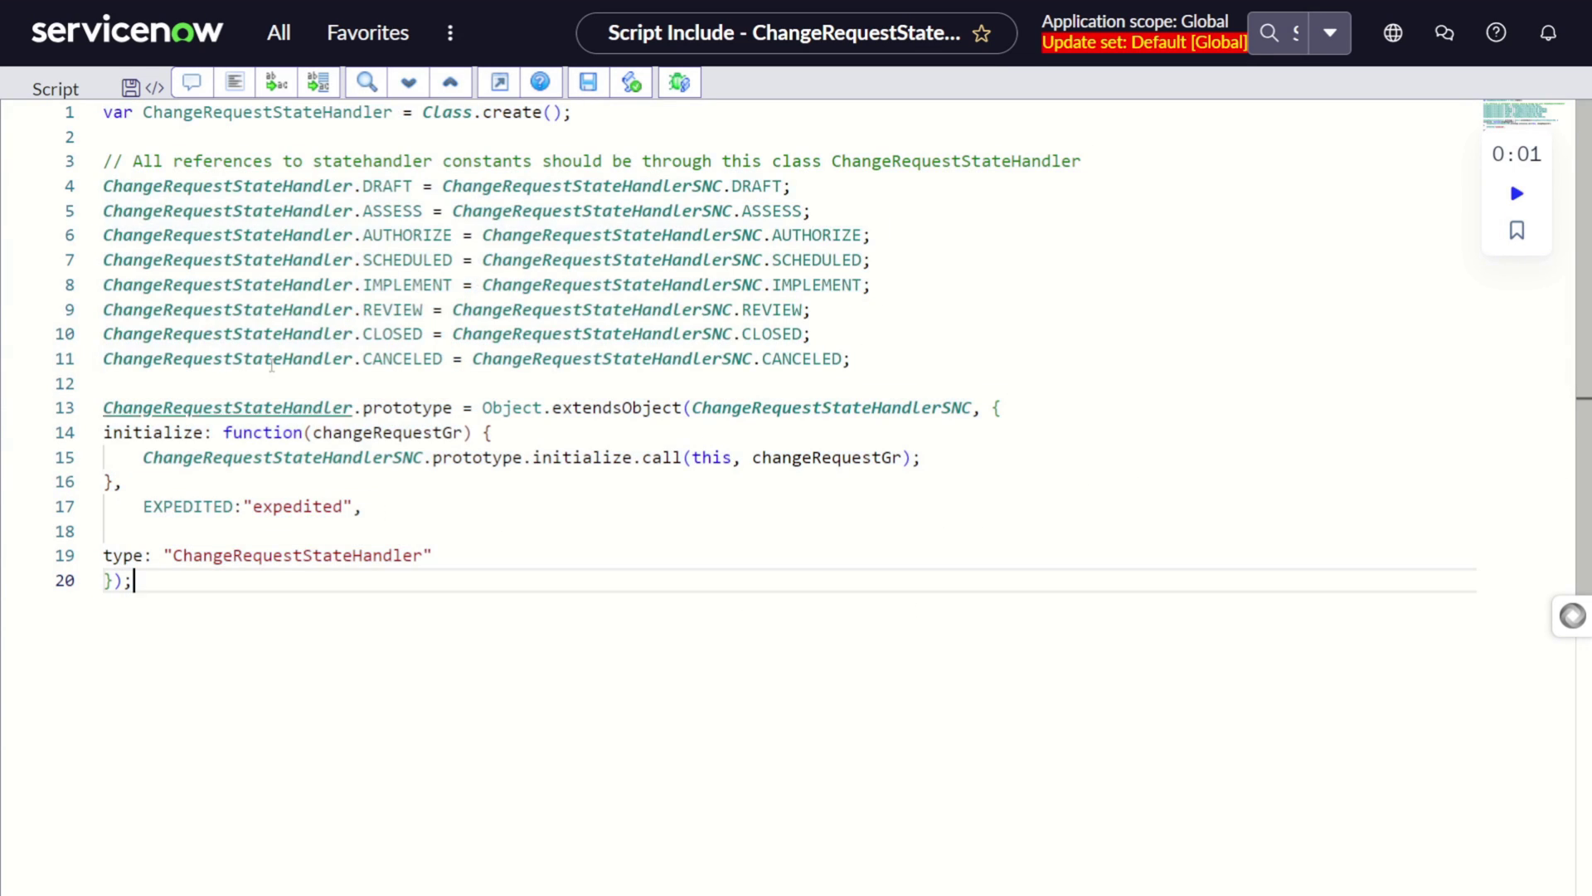
left_click(588, 82)
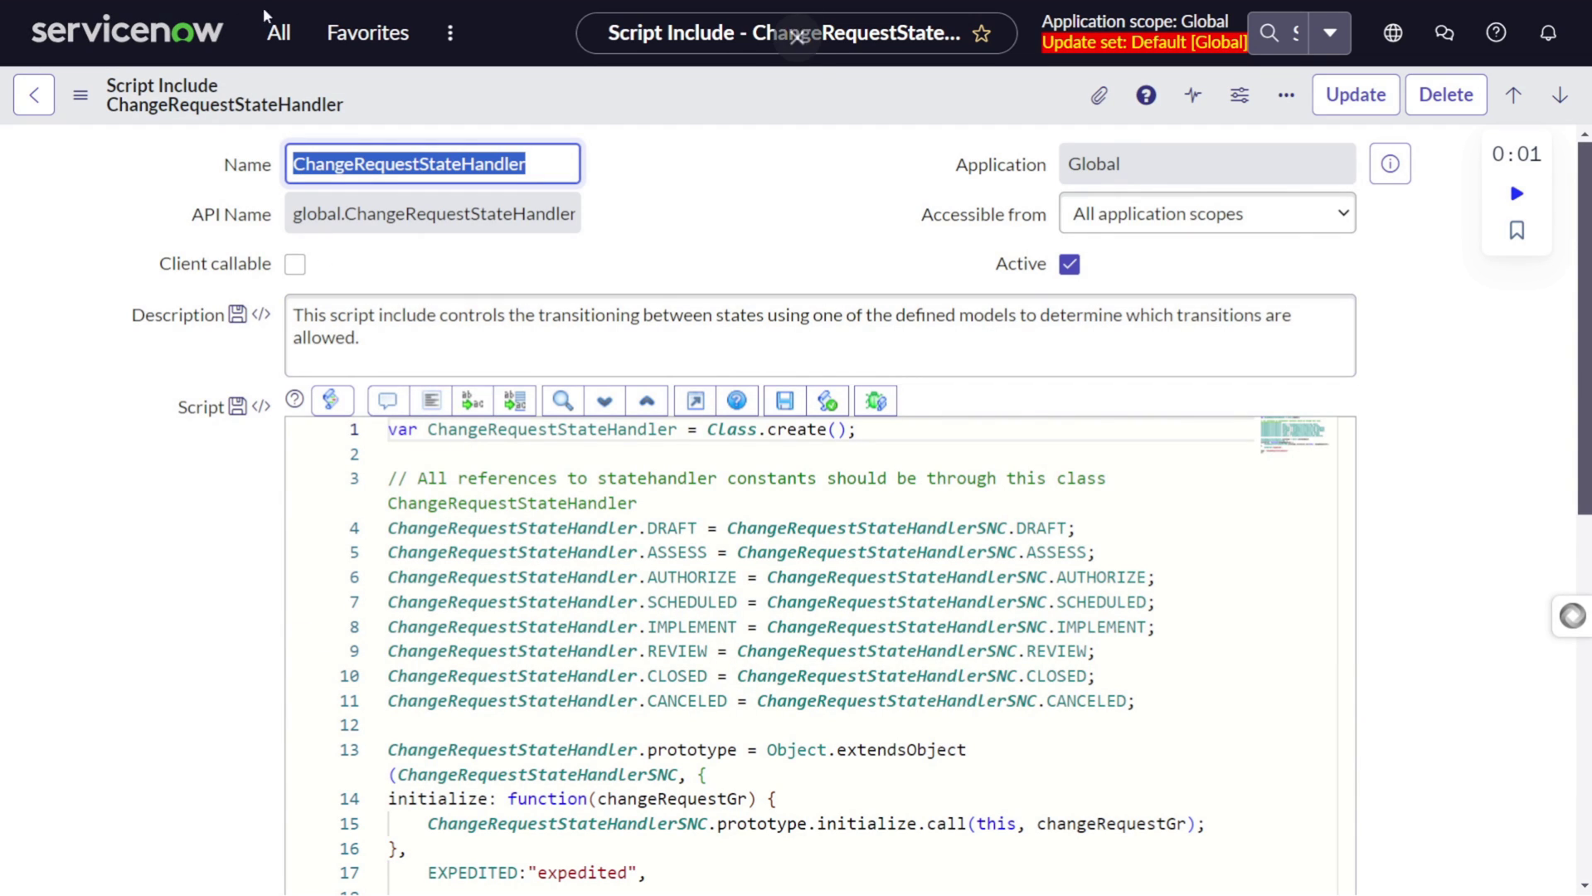
Step: Search the navigator for workflow, launch the Workflow Editor and open the Change Request - Emergency workflow
left_click(278, 32)
key("BackSpace")
type("workflow")
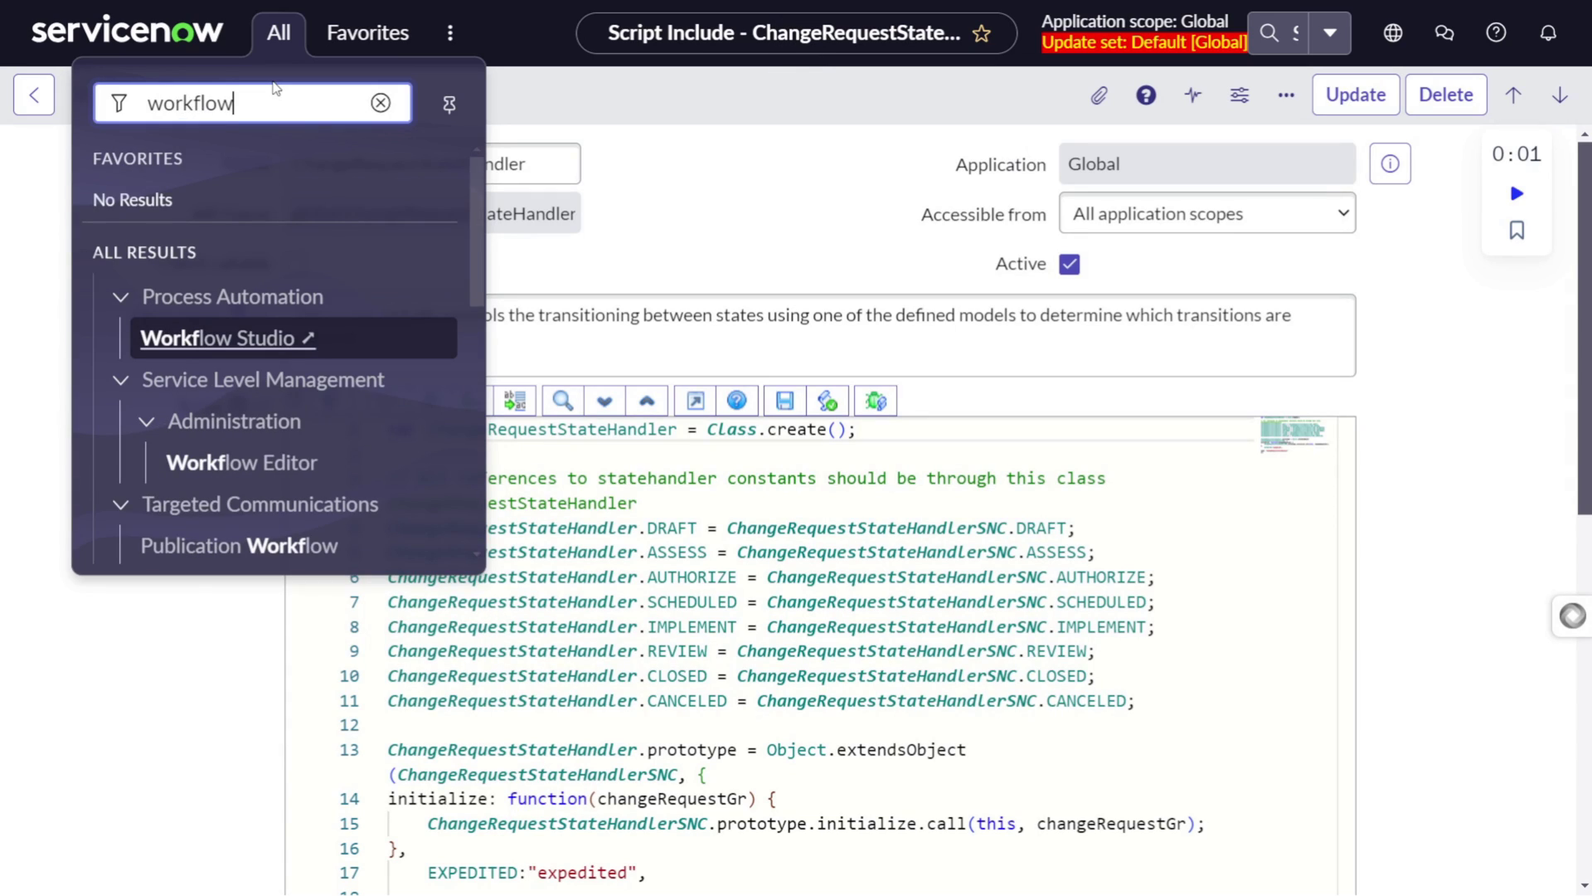
left_click(297, 466)
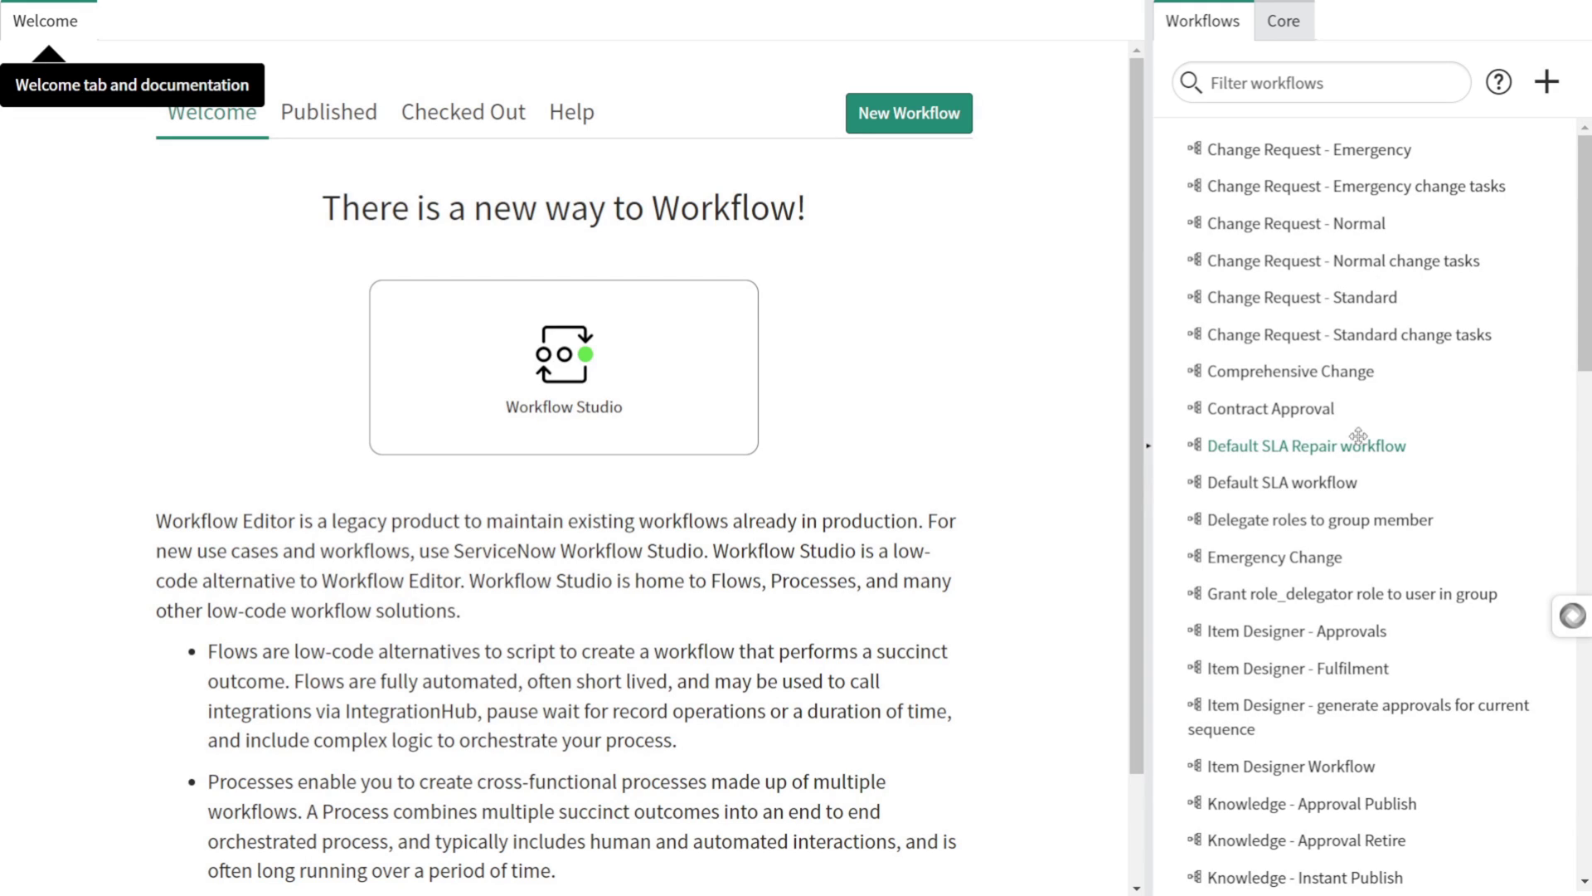
left_click(1318, 148)
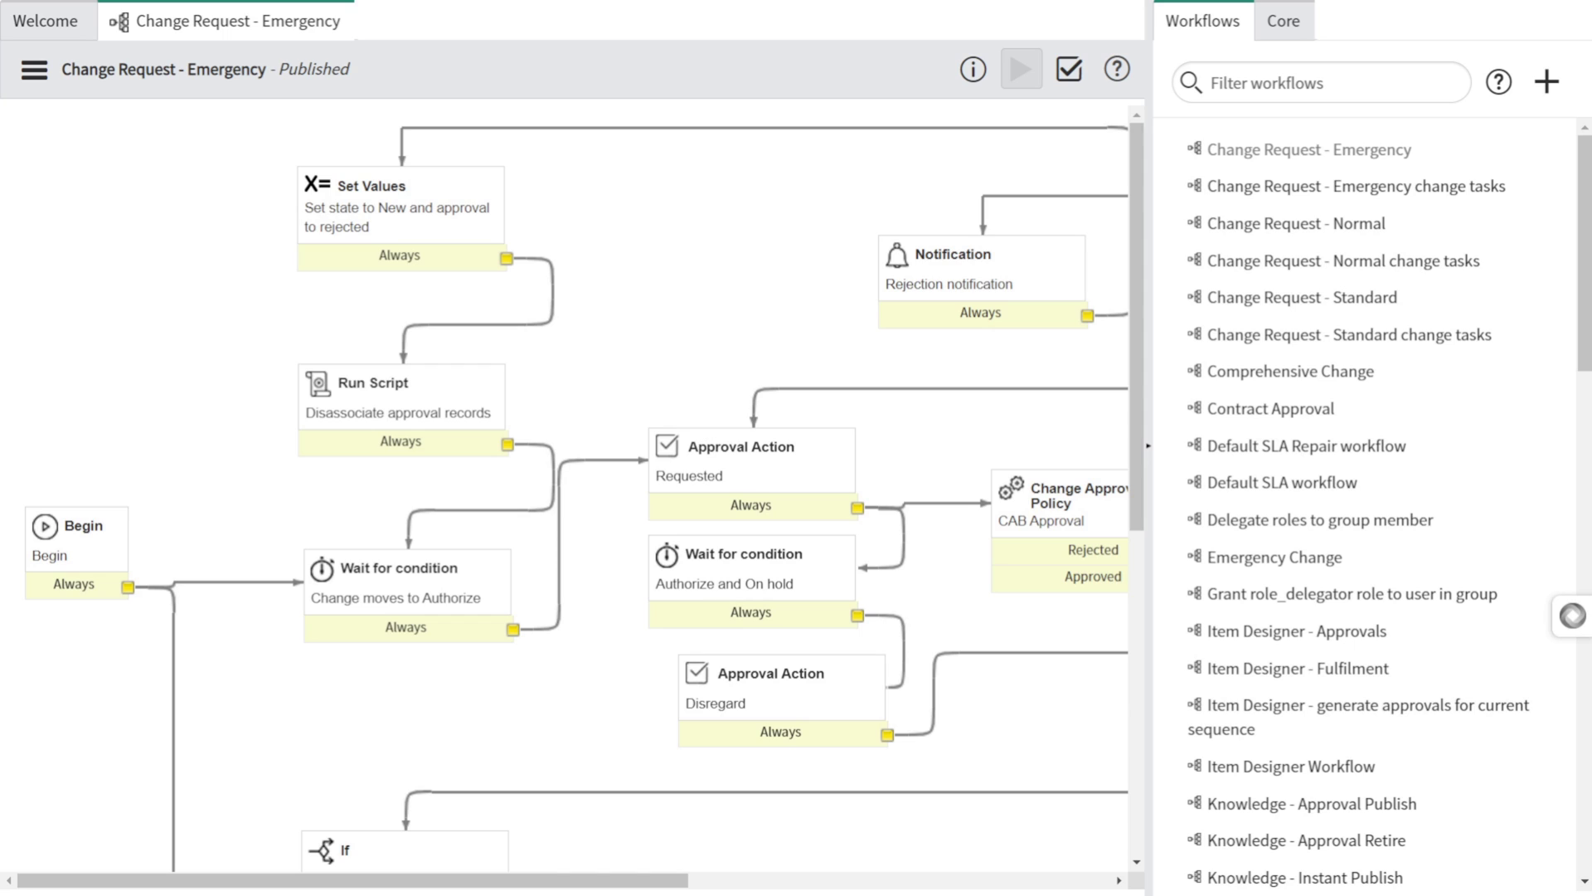
Step: Copy the Change Request - Emergency workflow under the name Change Request - Expedited
left_click(34, 70)
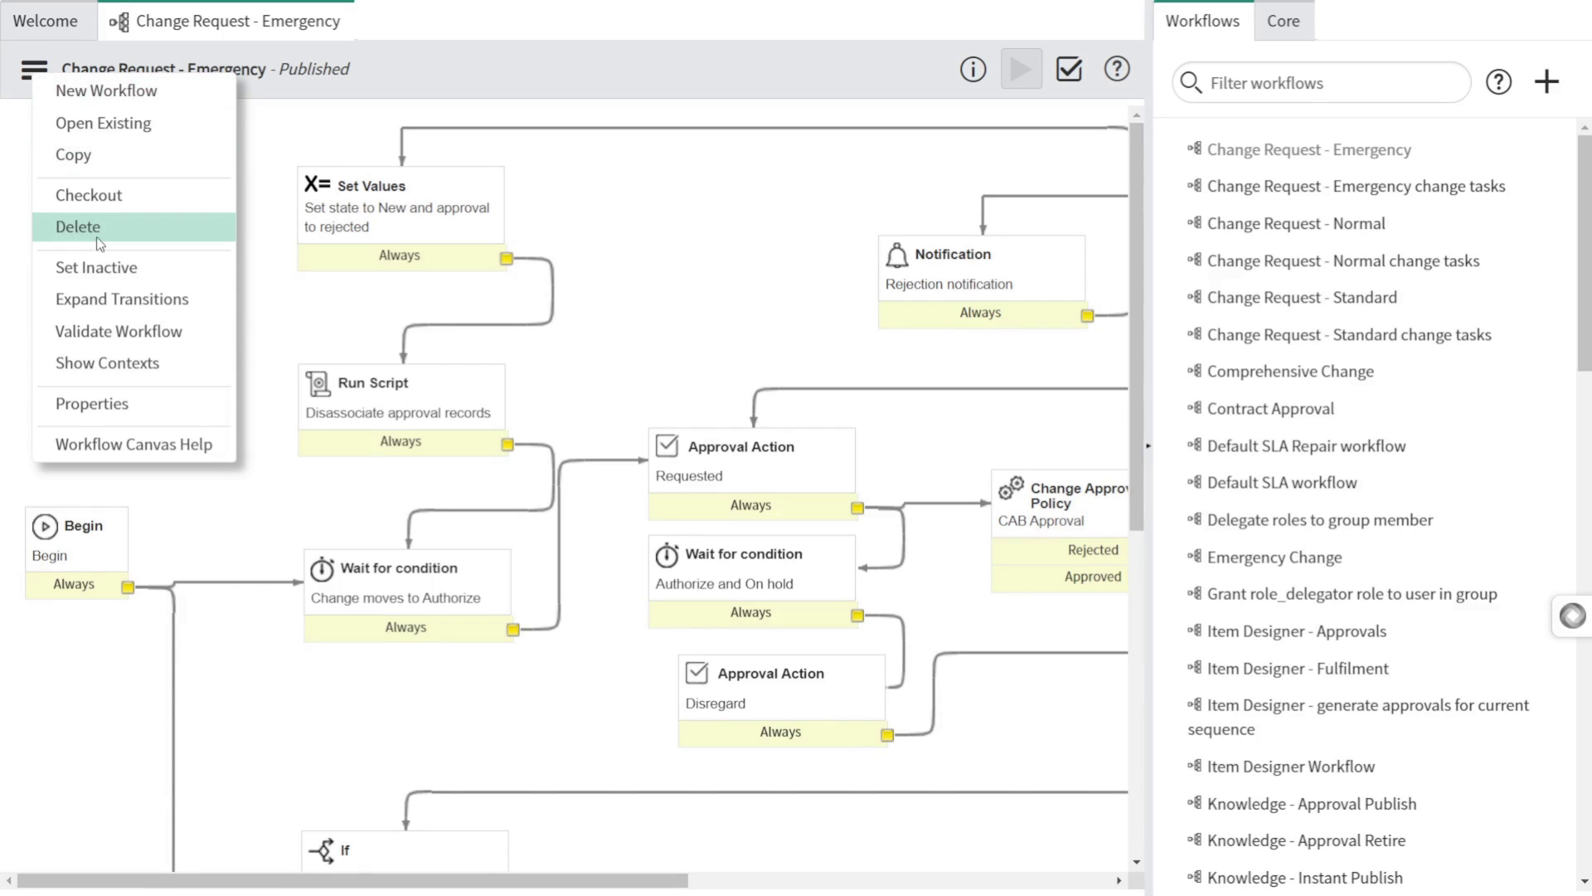
left_click(111, 158)
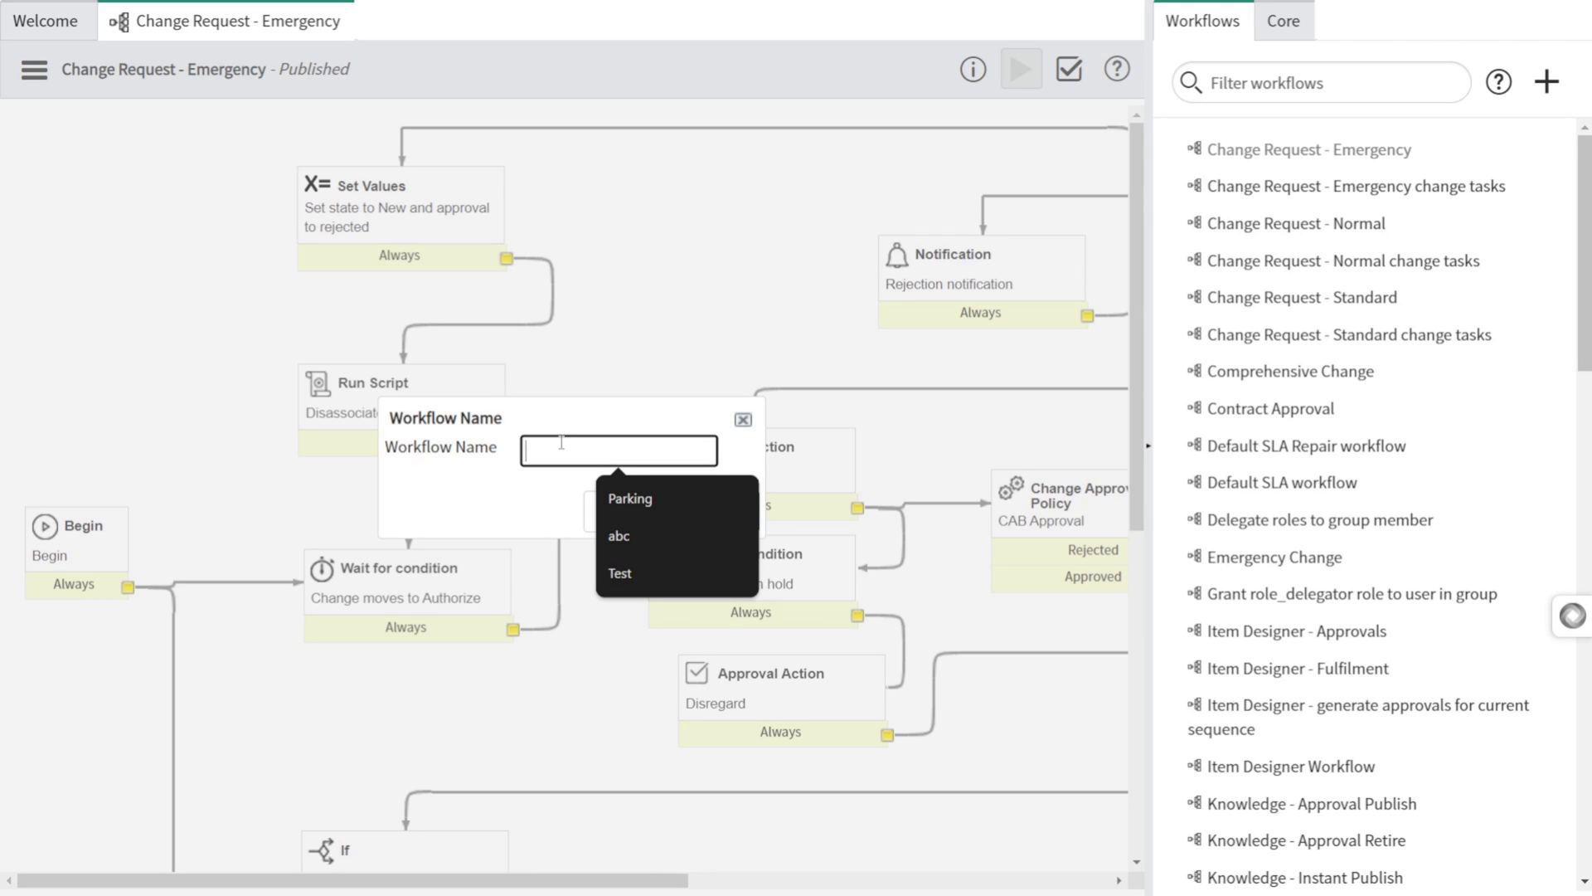
type("Change Request - Expedite")
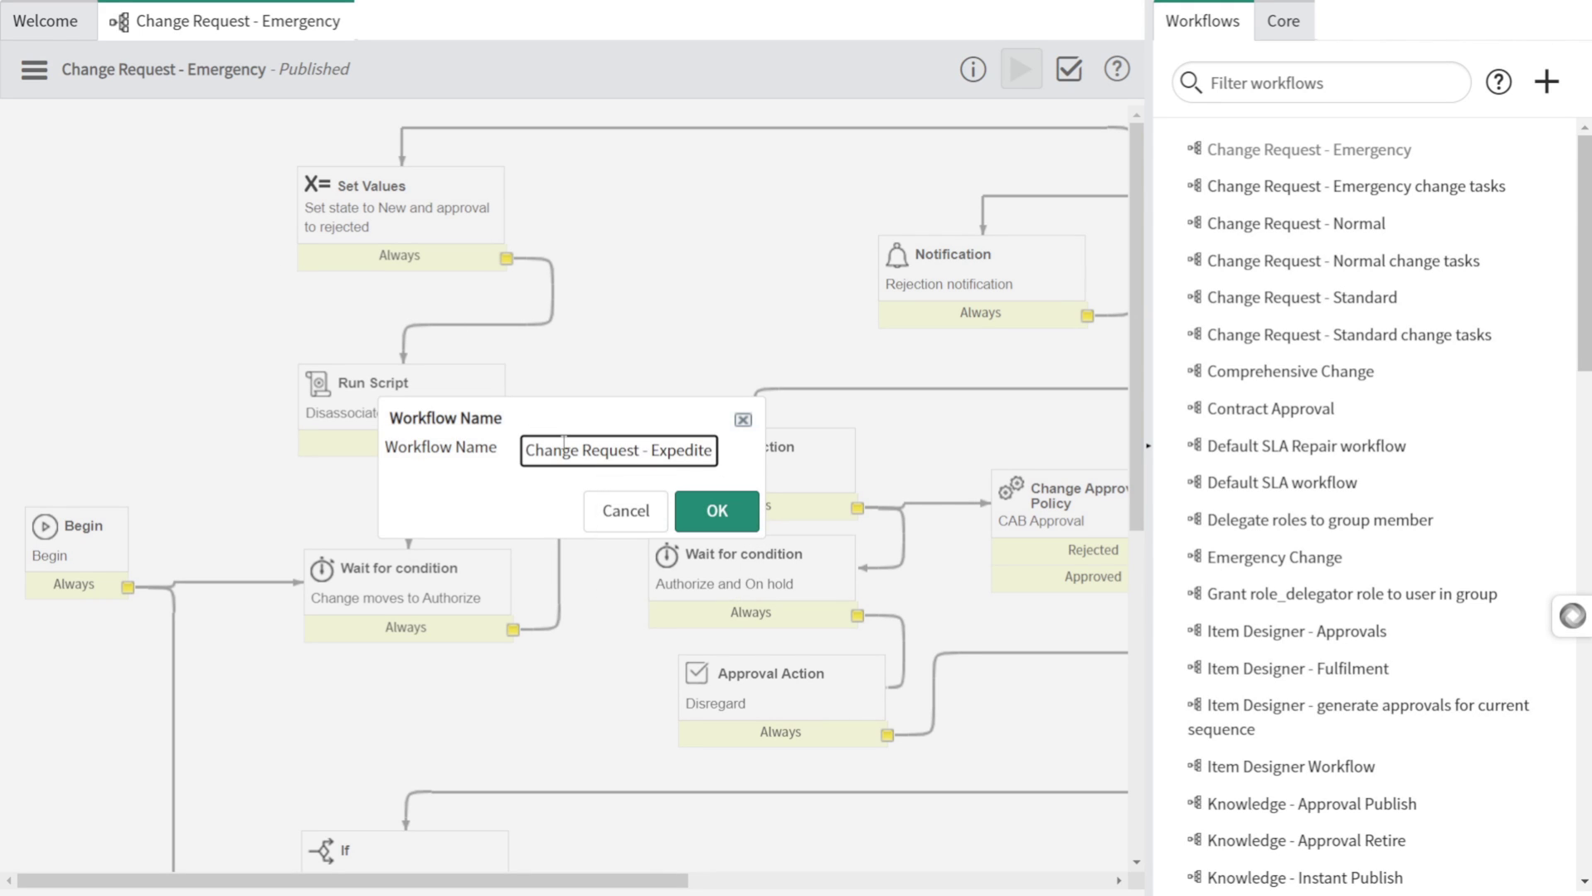
type("d")
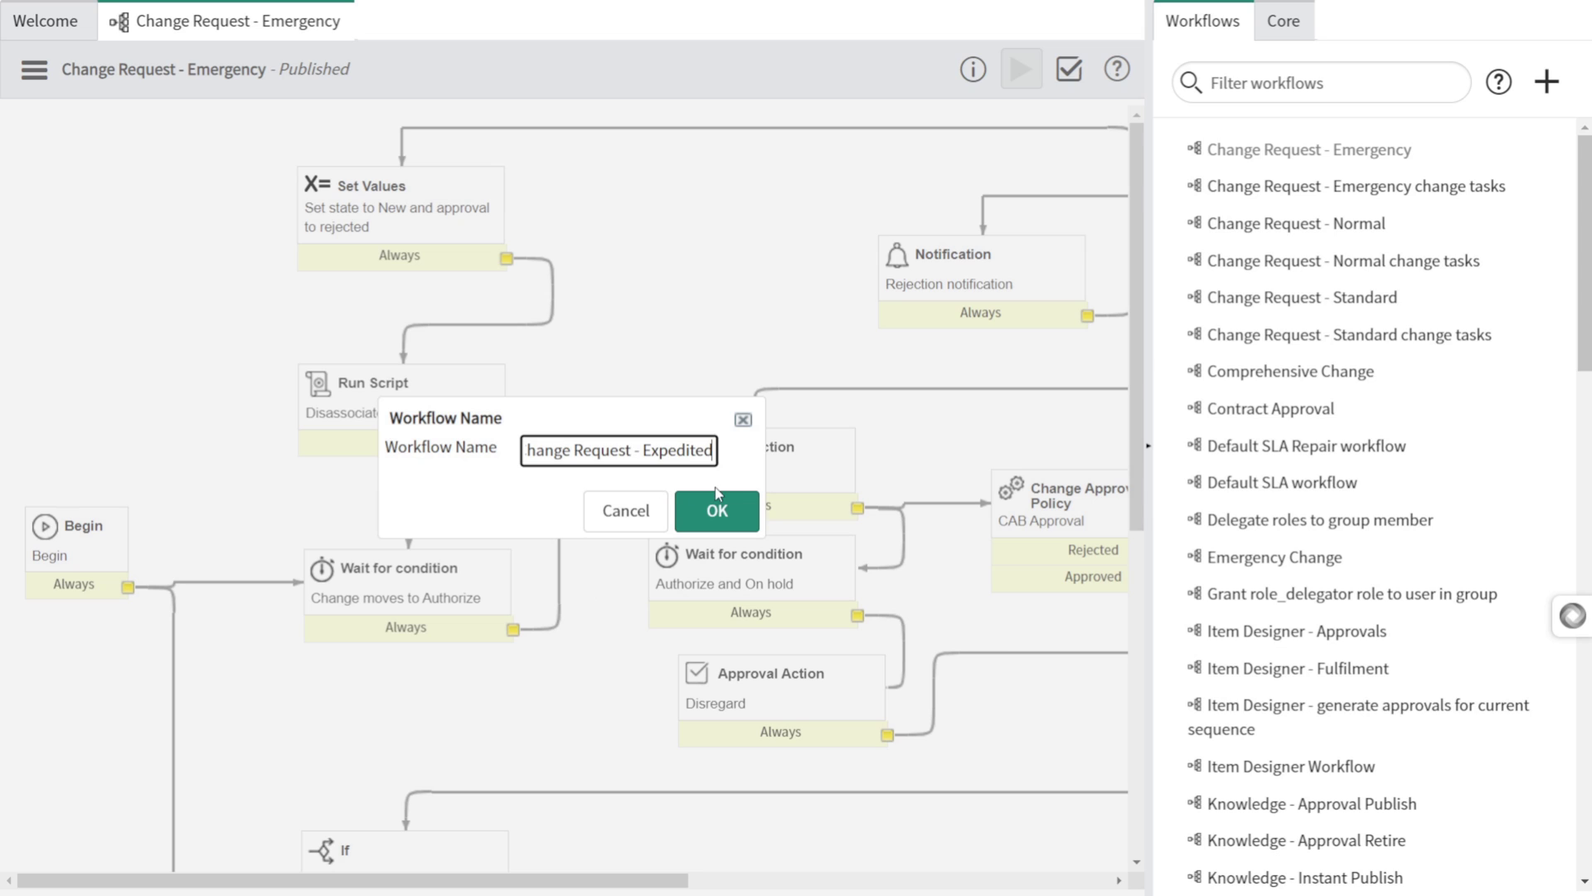
left_click(740, 513)
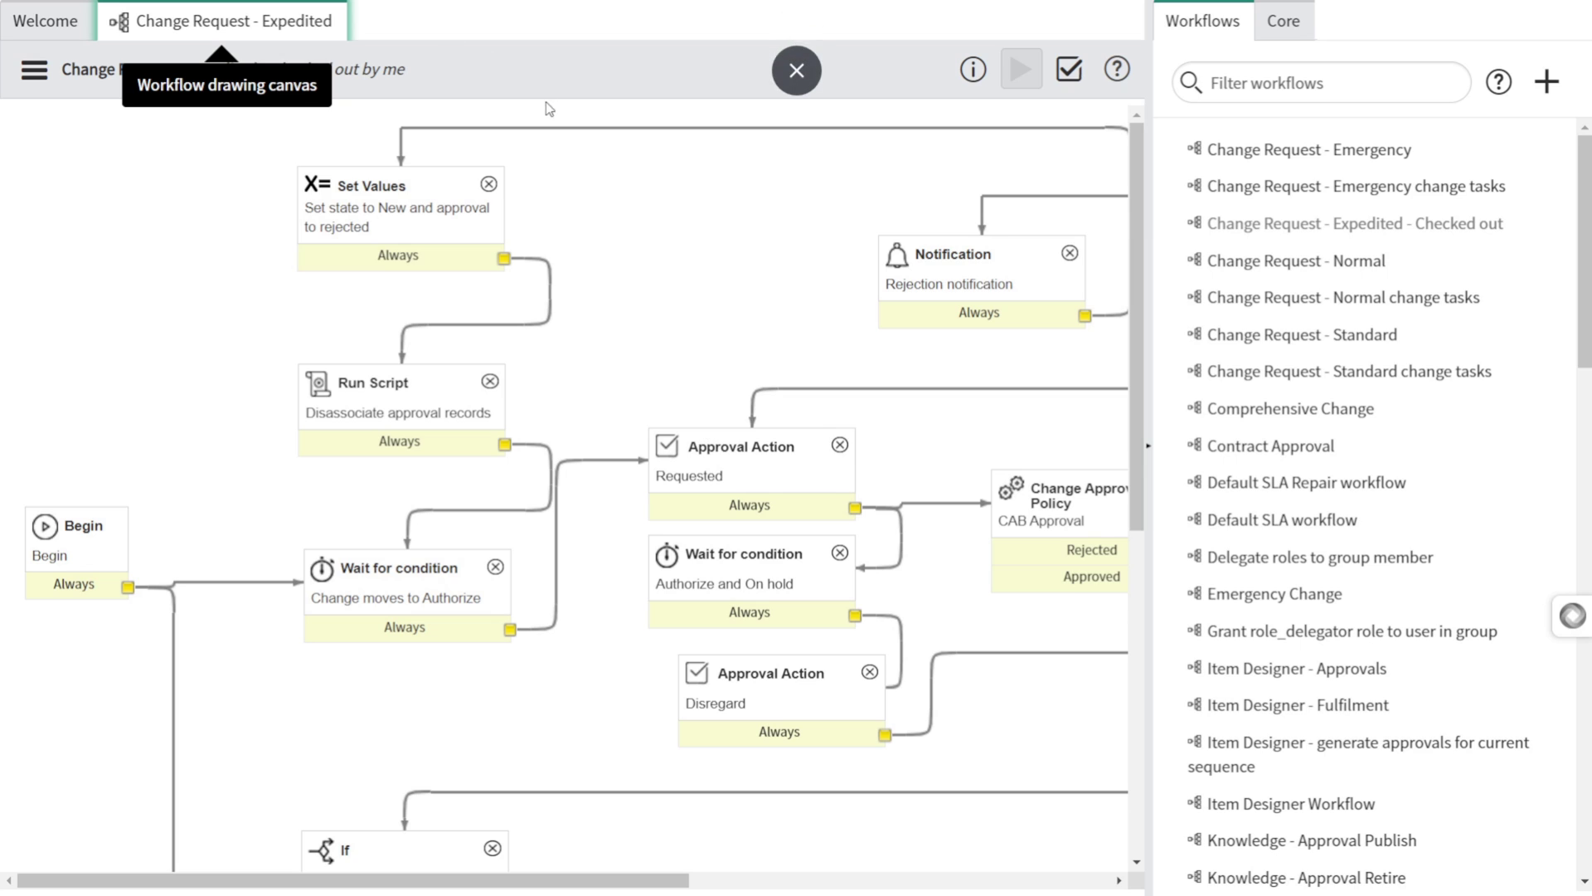
Step: Locate the emergency change tasks activity in the expedited workflow and open the Change Request - Emergency change tasks workflow
scroll(576, 167, "down", 7)
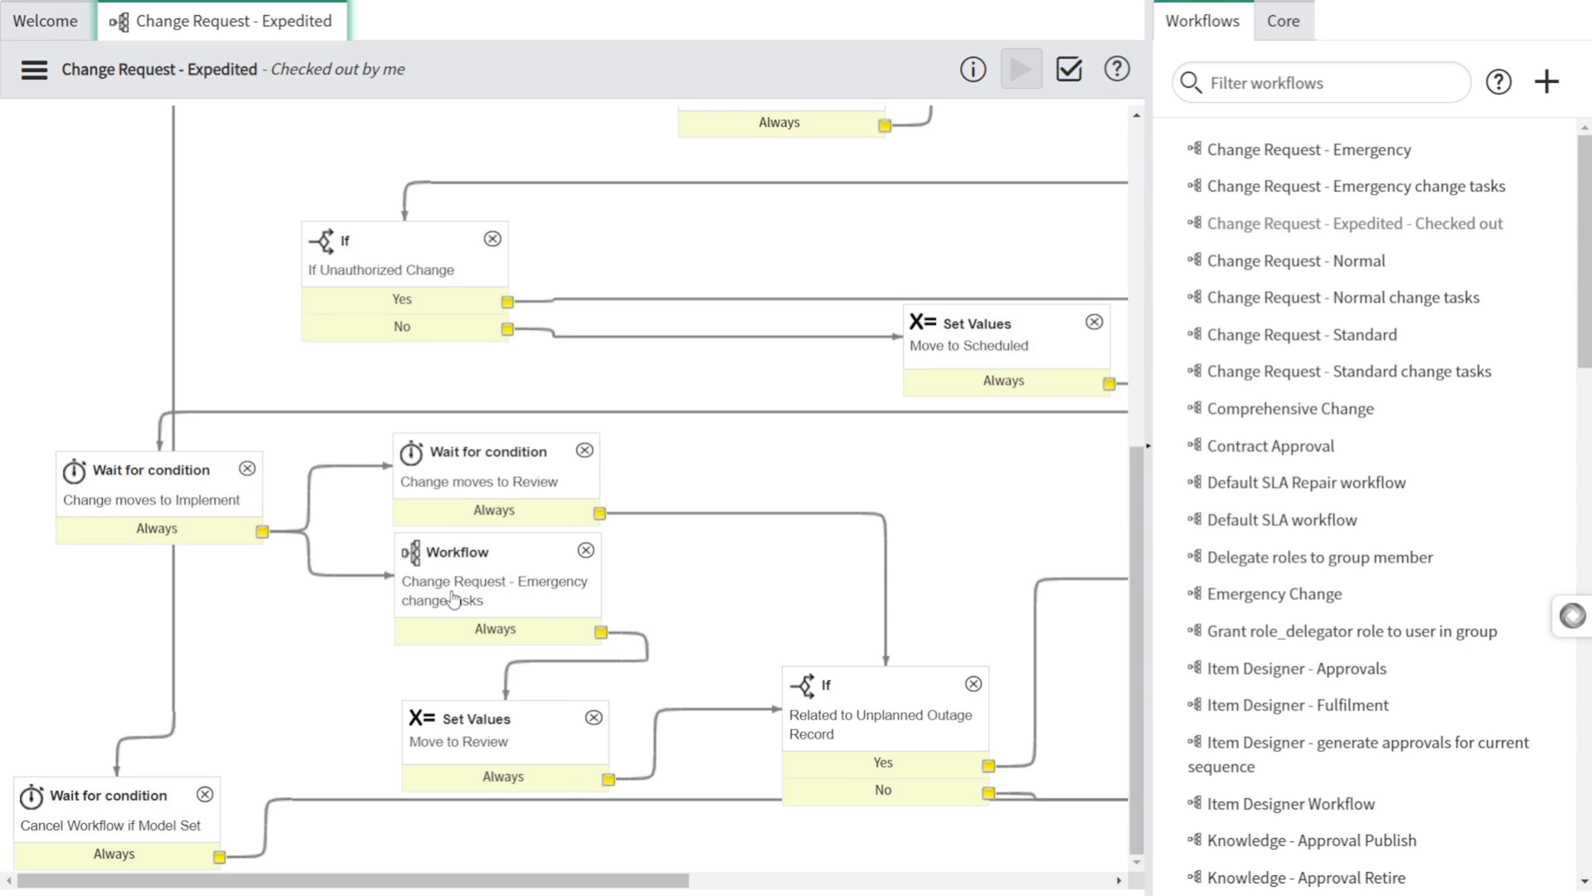
scroll(1415, 498, "down", 4)
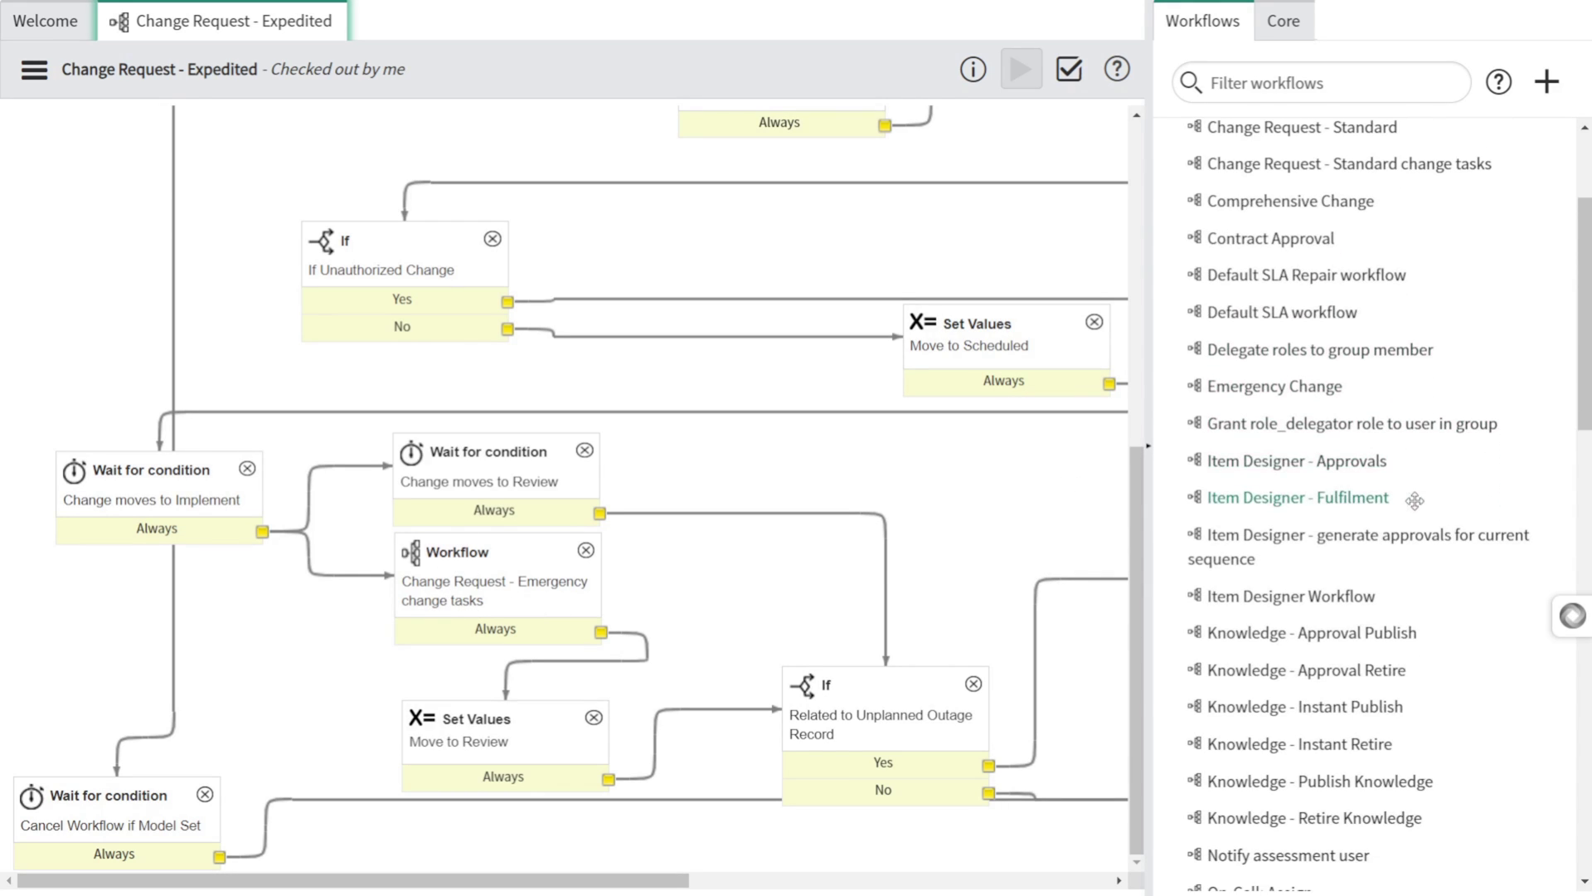
scroll(1414, 500, "down", 3)
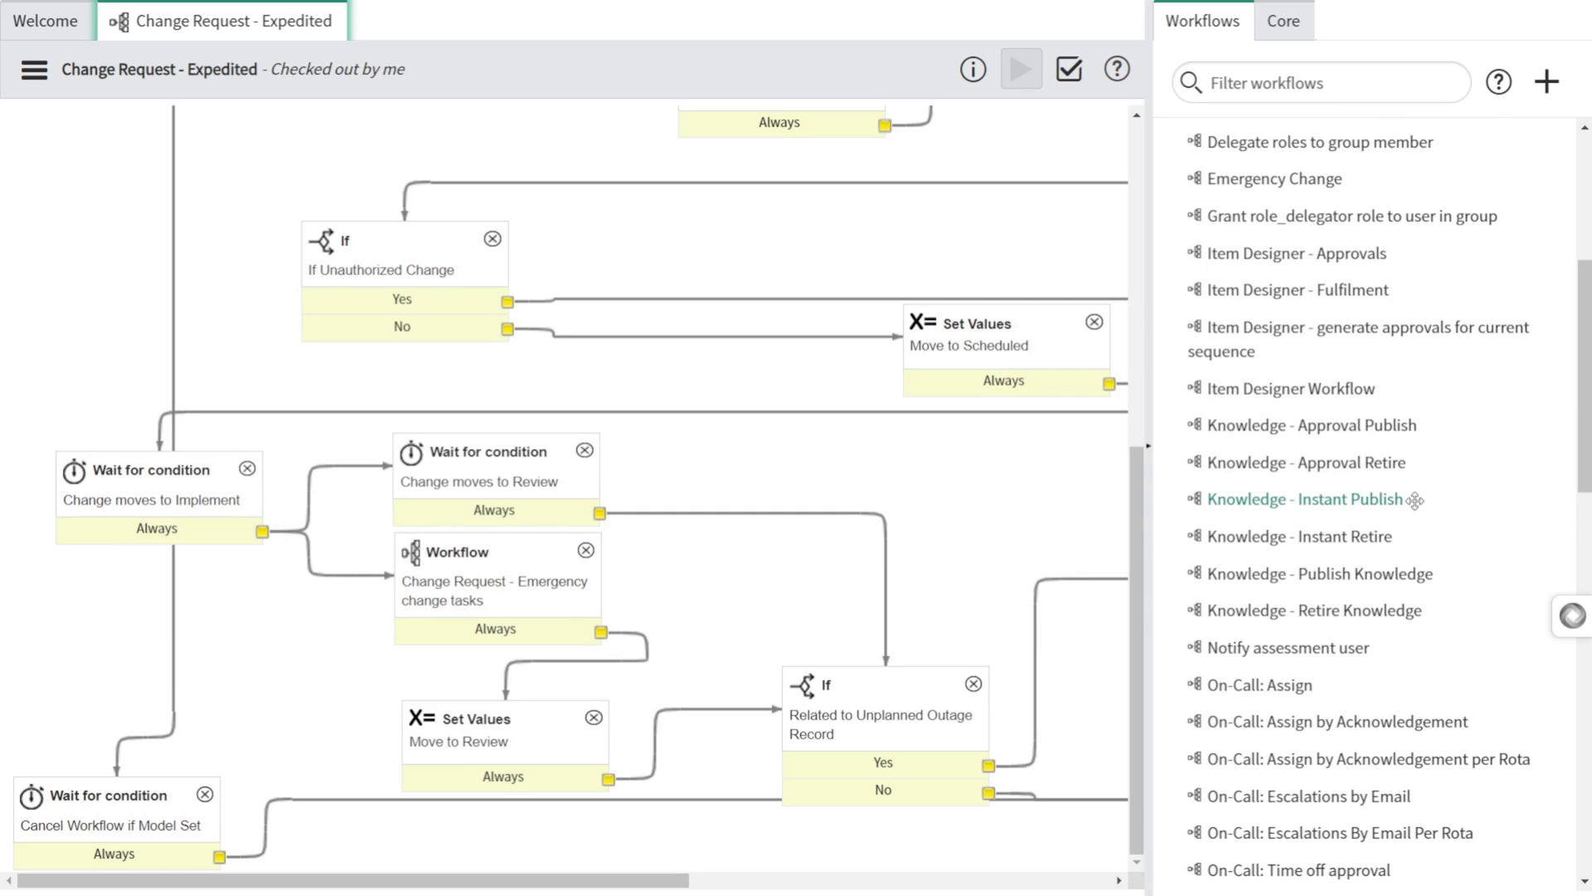
scroll(1304, 471, "up", 5)
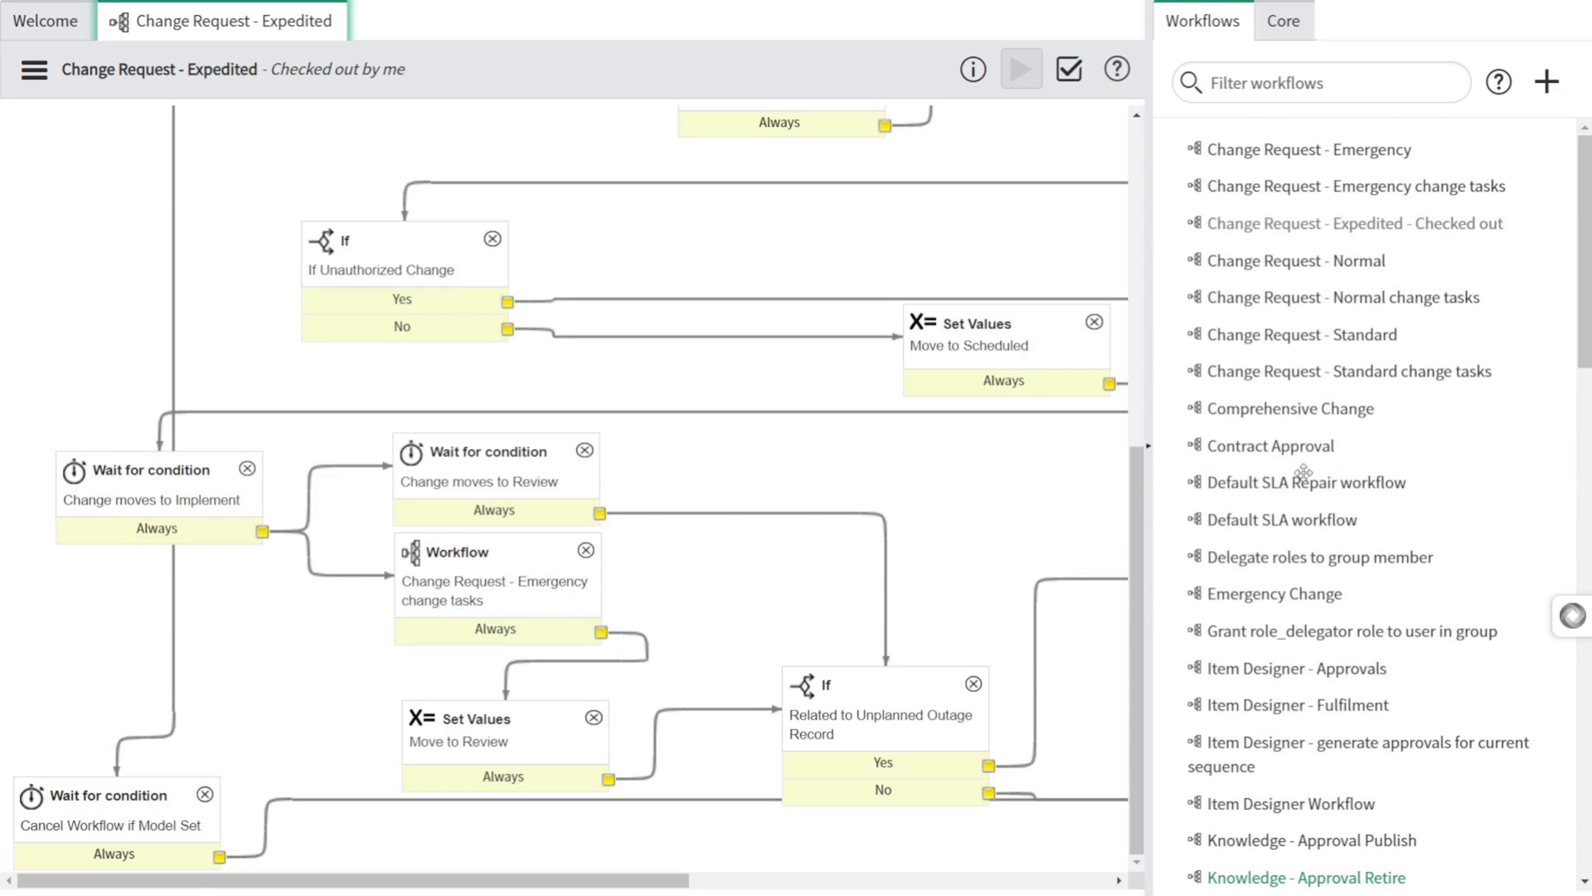
left_click(1359, 187)
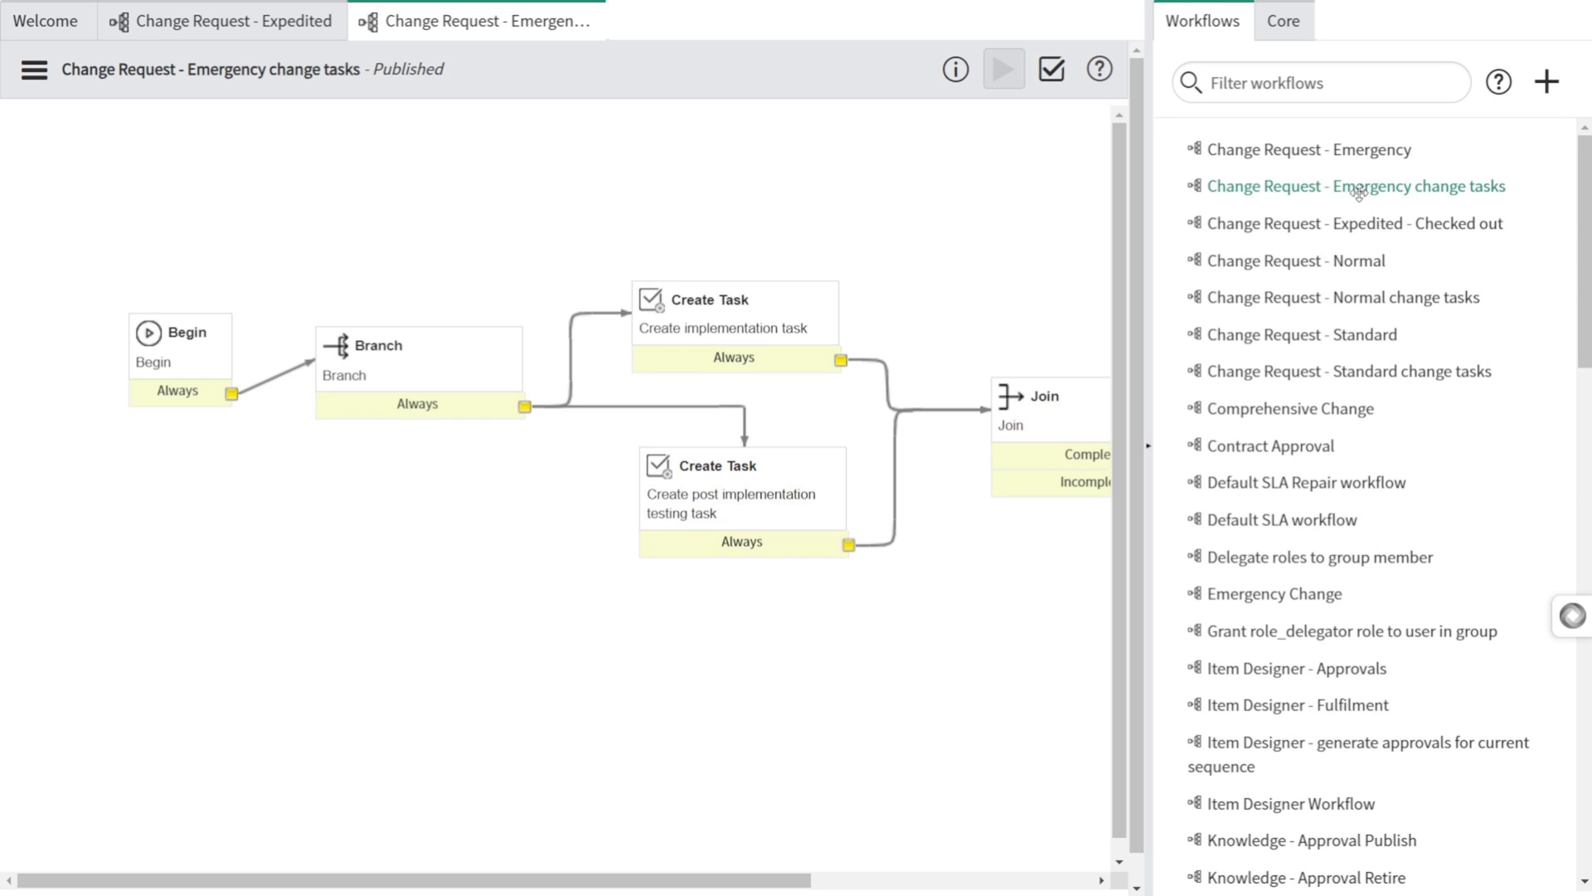
Step: Copy the Change Request - Emergency change tasks workflow under the name Change Request - Expedited Change Task
left_click(41, 75)
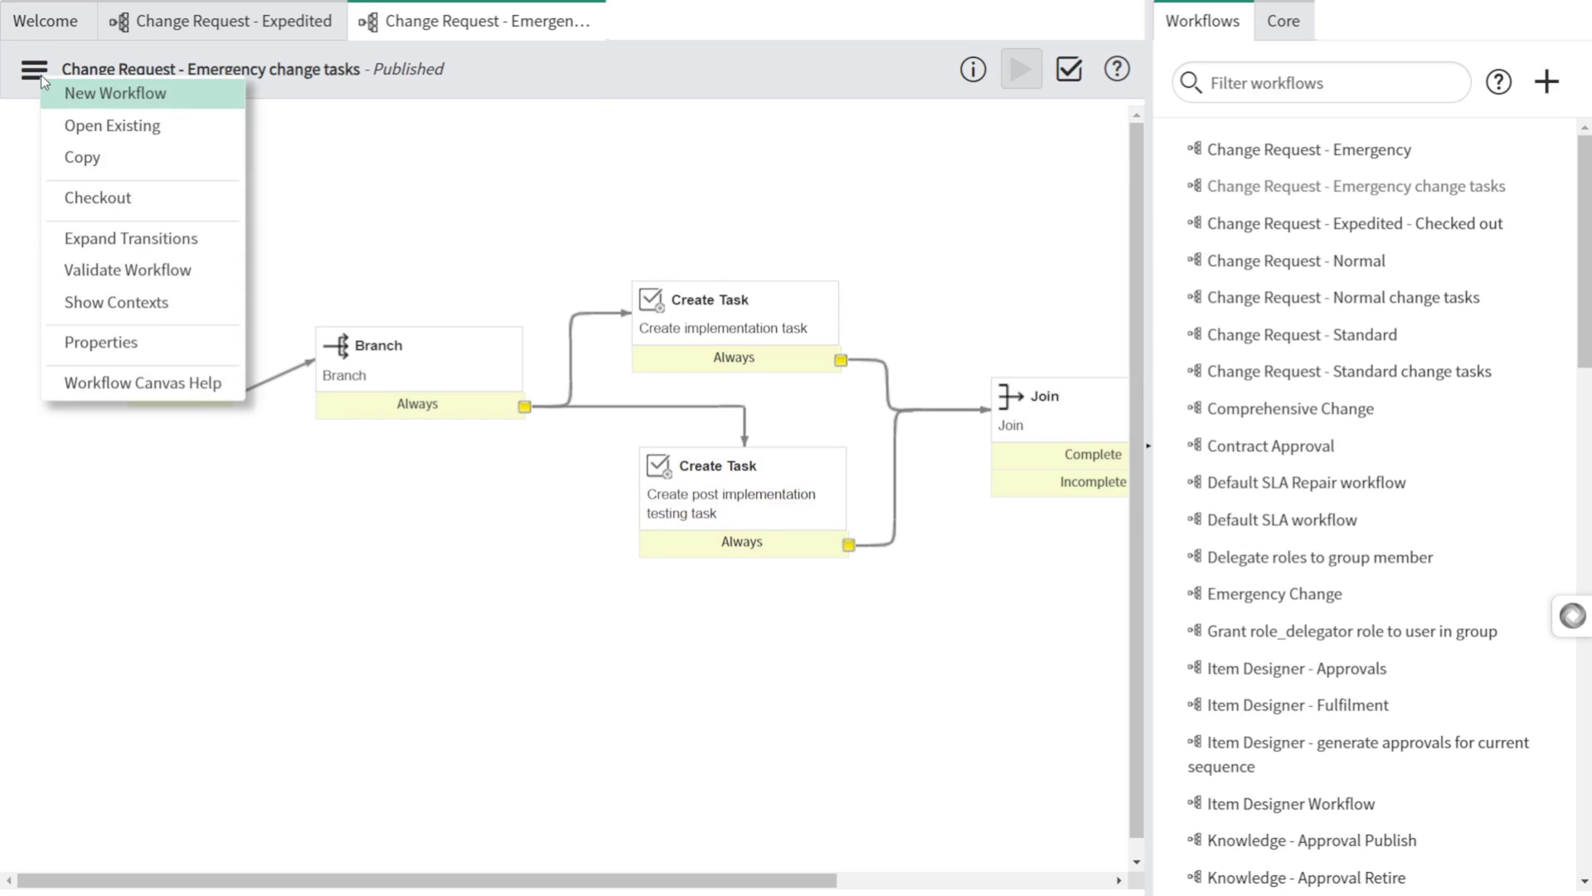
left_click(111, 157)
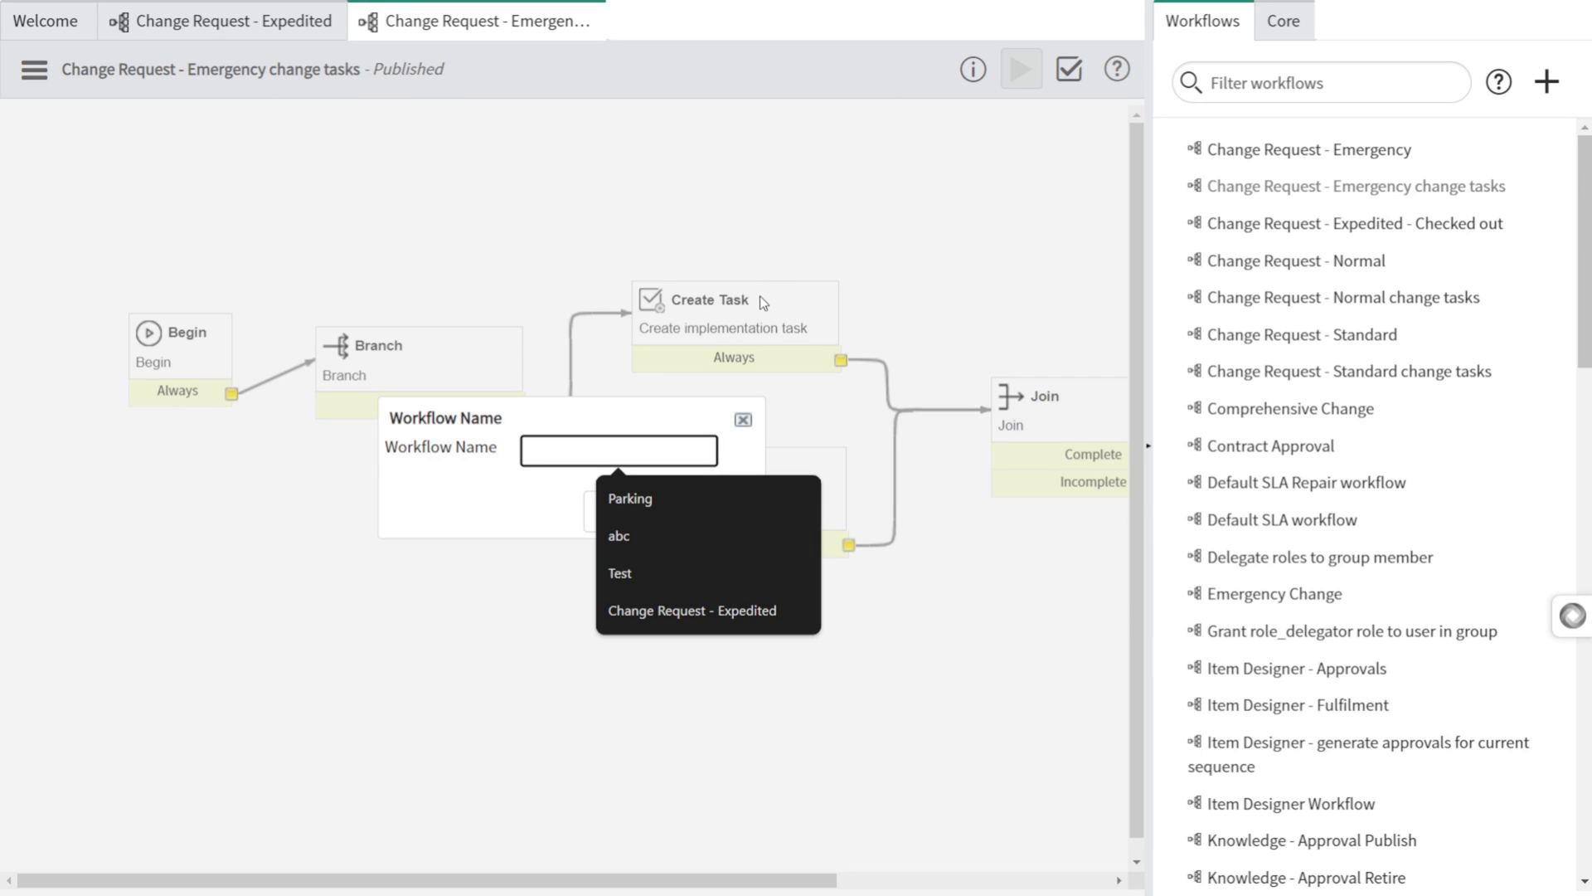
type("Chnage")
key("BackSpace")
key("BackSpace")
key("BackSpace")
key("BackSpace")
type("an")
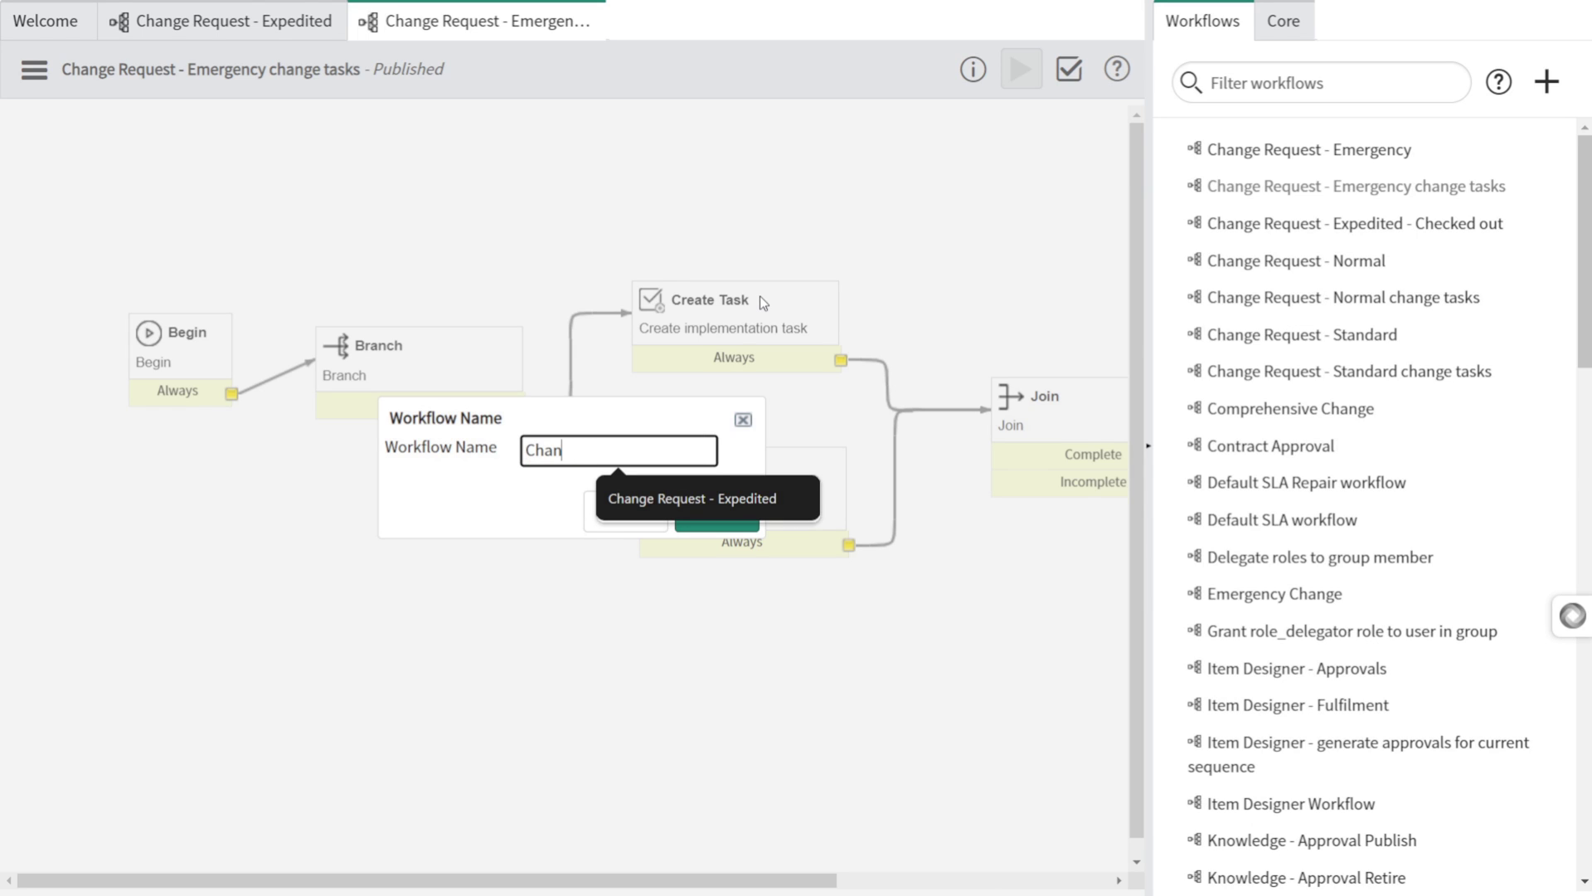
type("ge Request - Expedited")
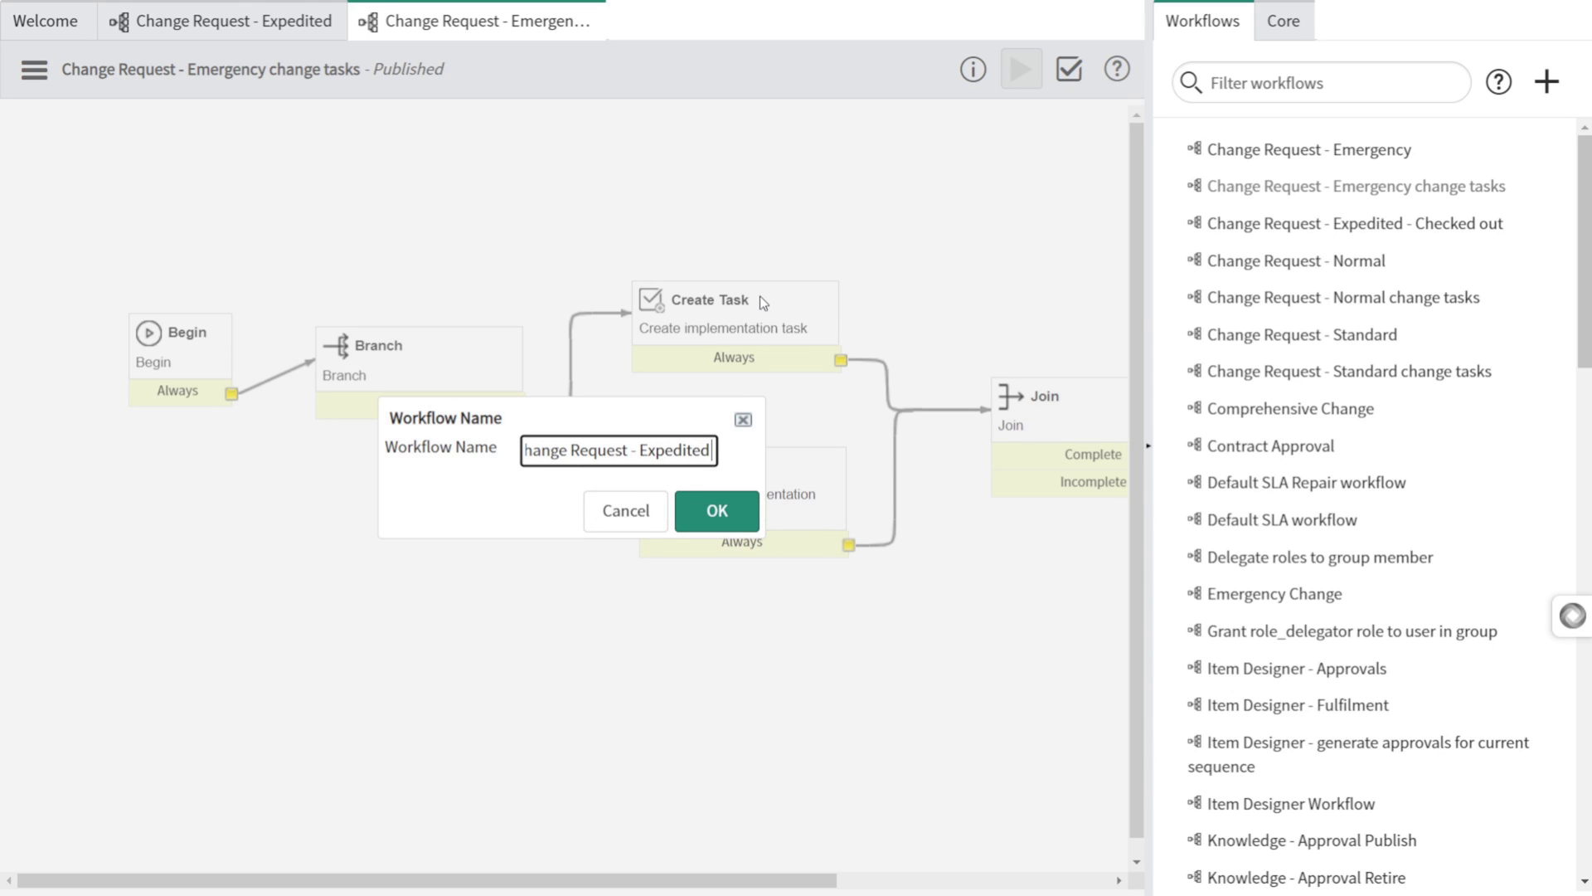
type(" Change TAs")
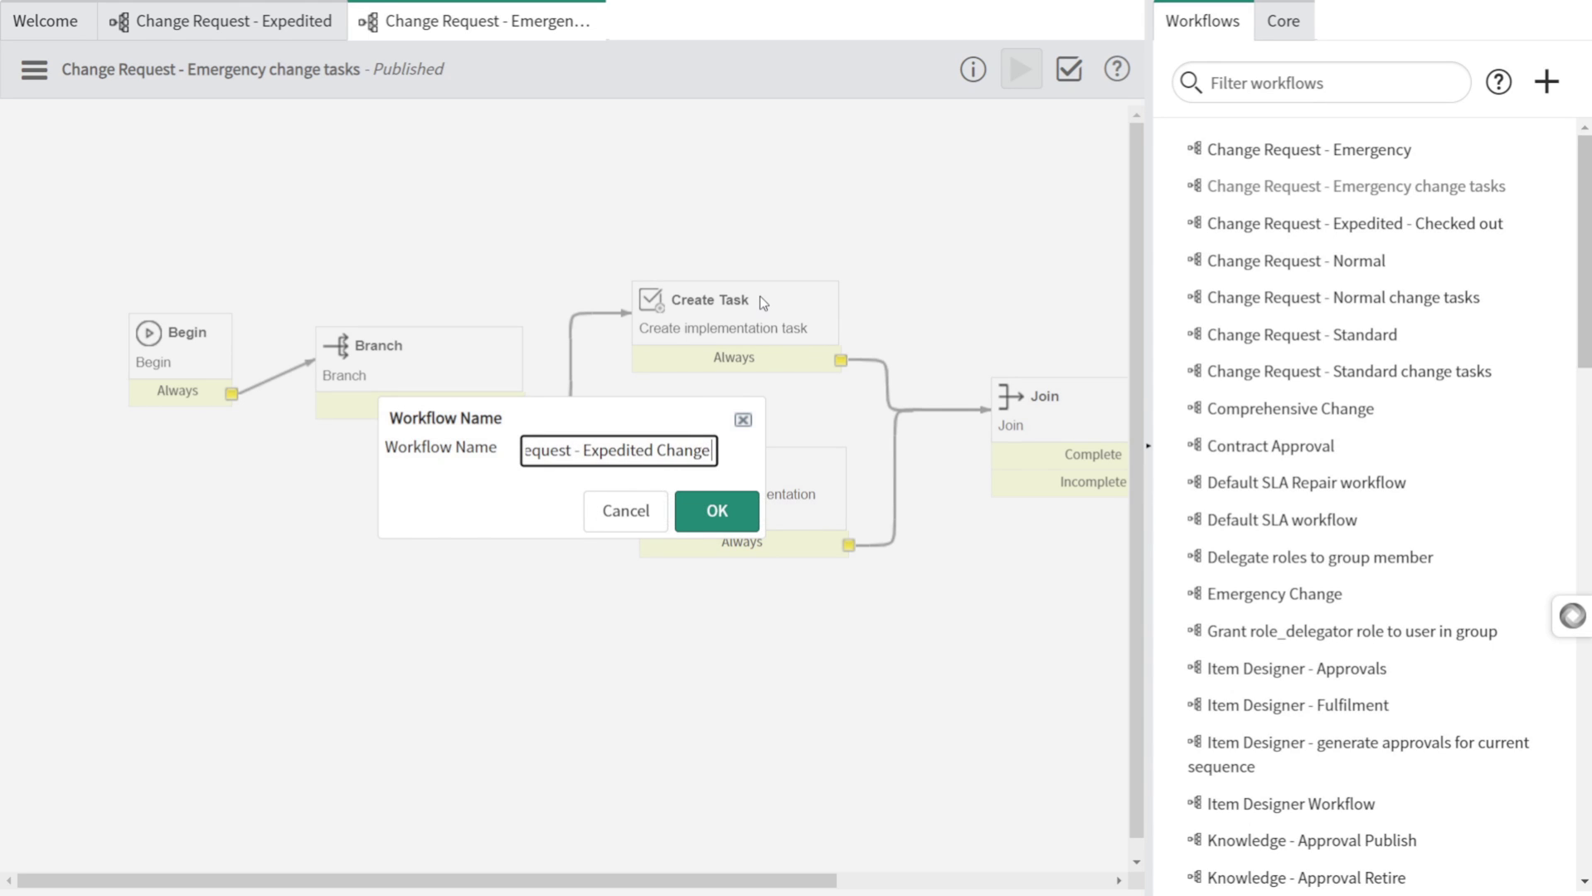
key("BackSpace")
key("BackSpace")
type("ask")
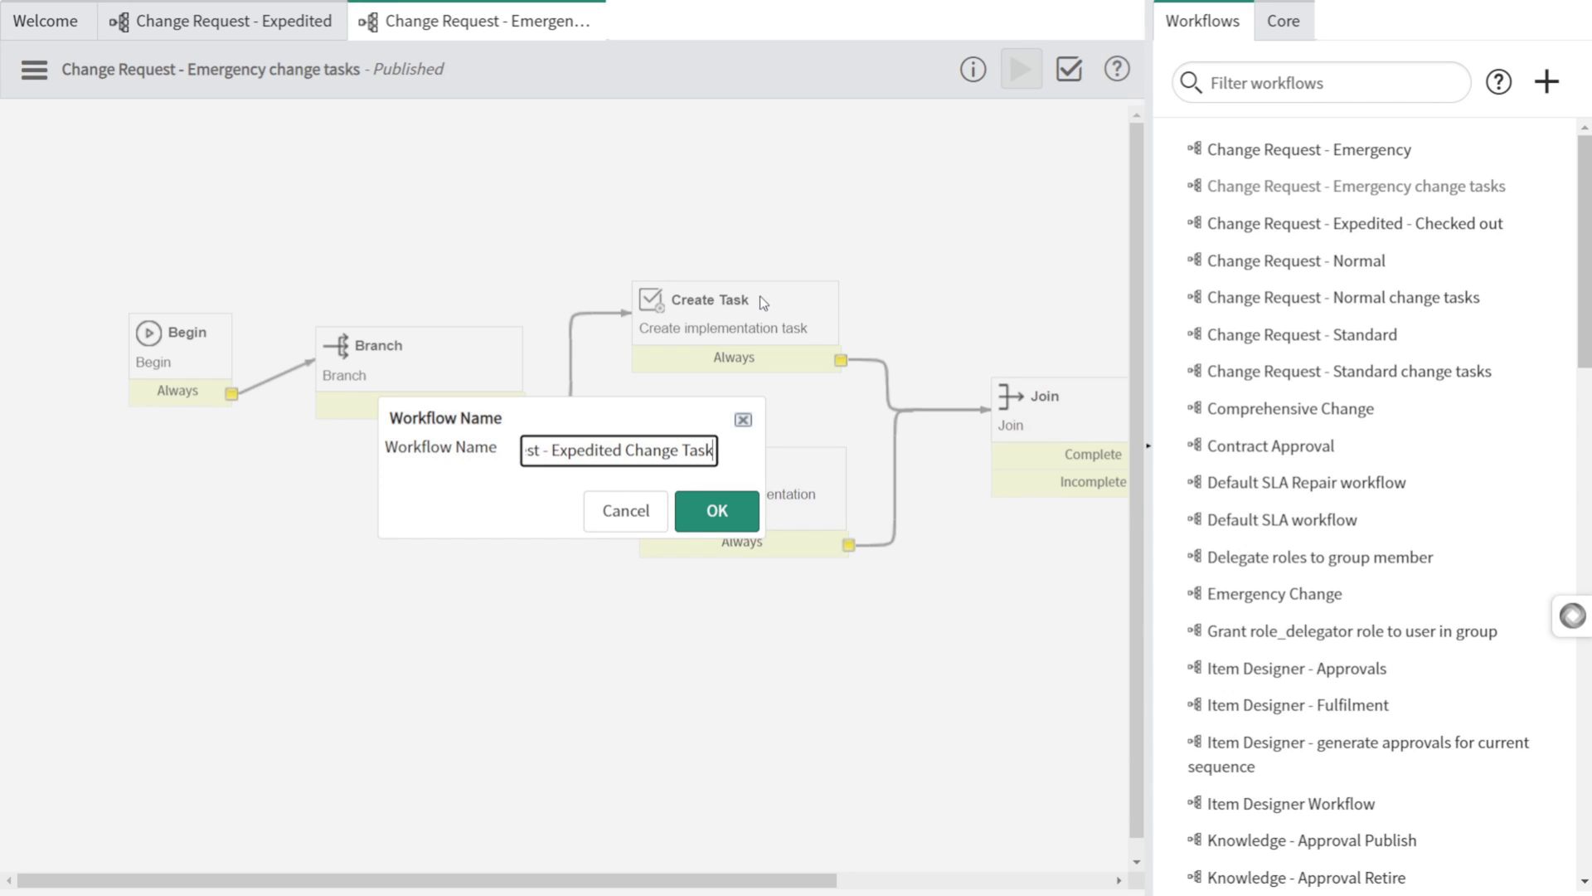
left_click(743, 529)
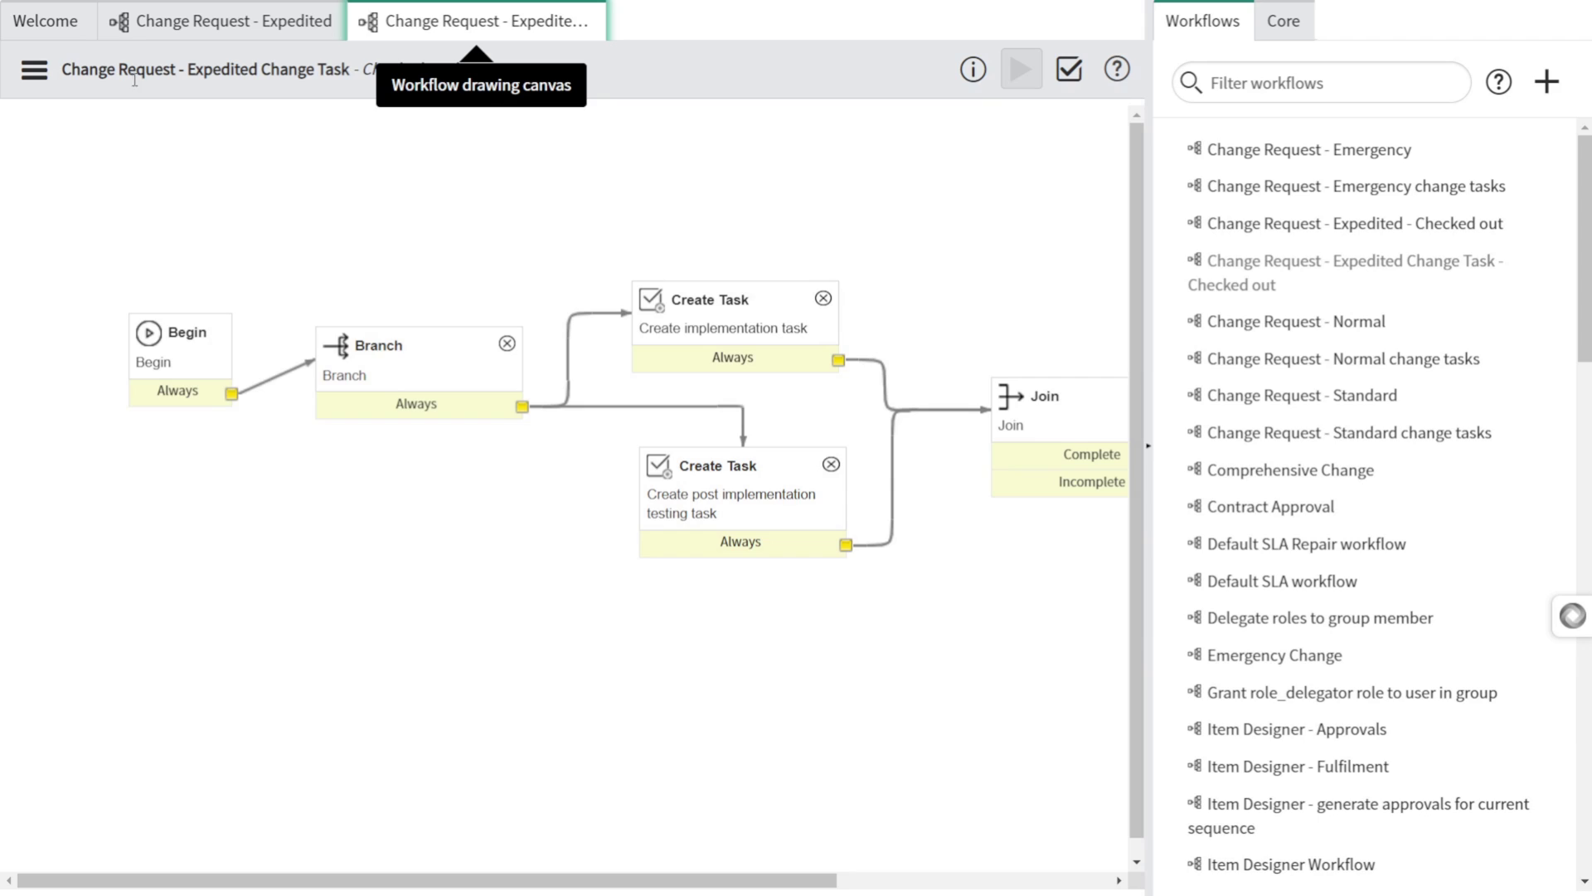
Step: Publish the Change Request - Expedited Change Task workflow and return to the Change Request - Expedited workflow
left_click_drag(61, 69, 352, 66)
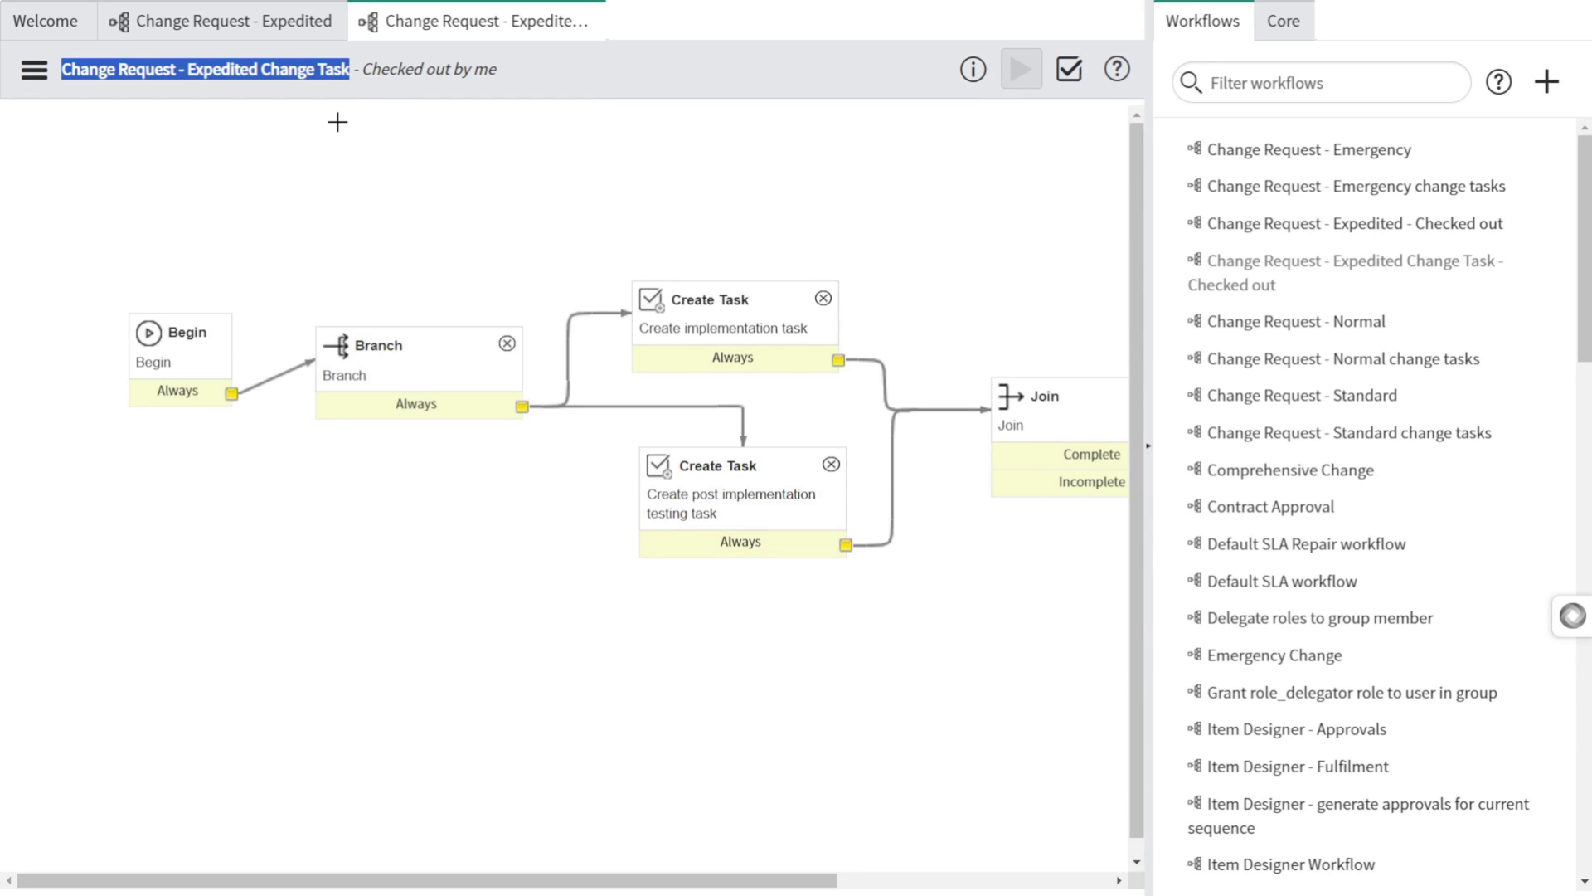
left_click(34, 68)
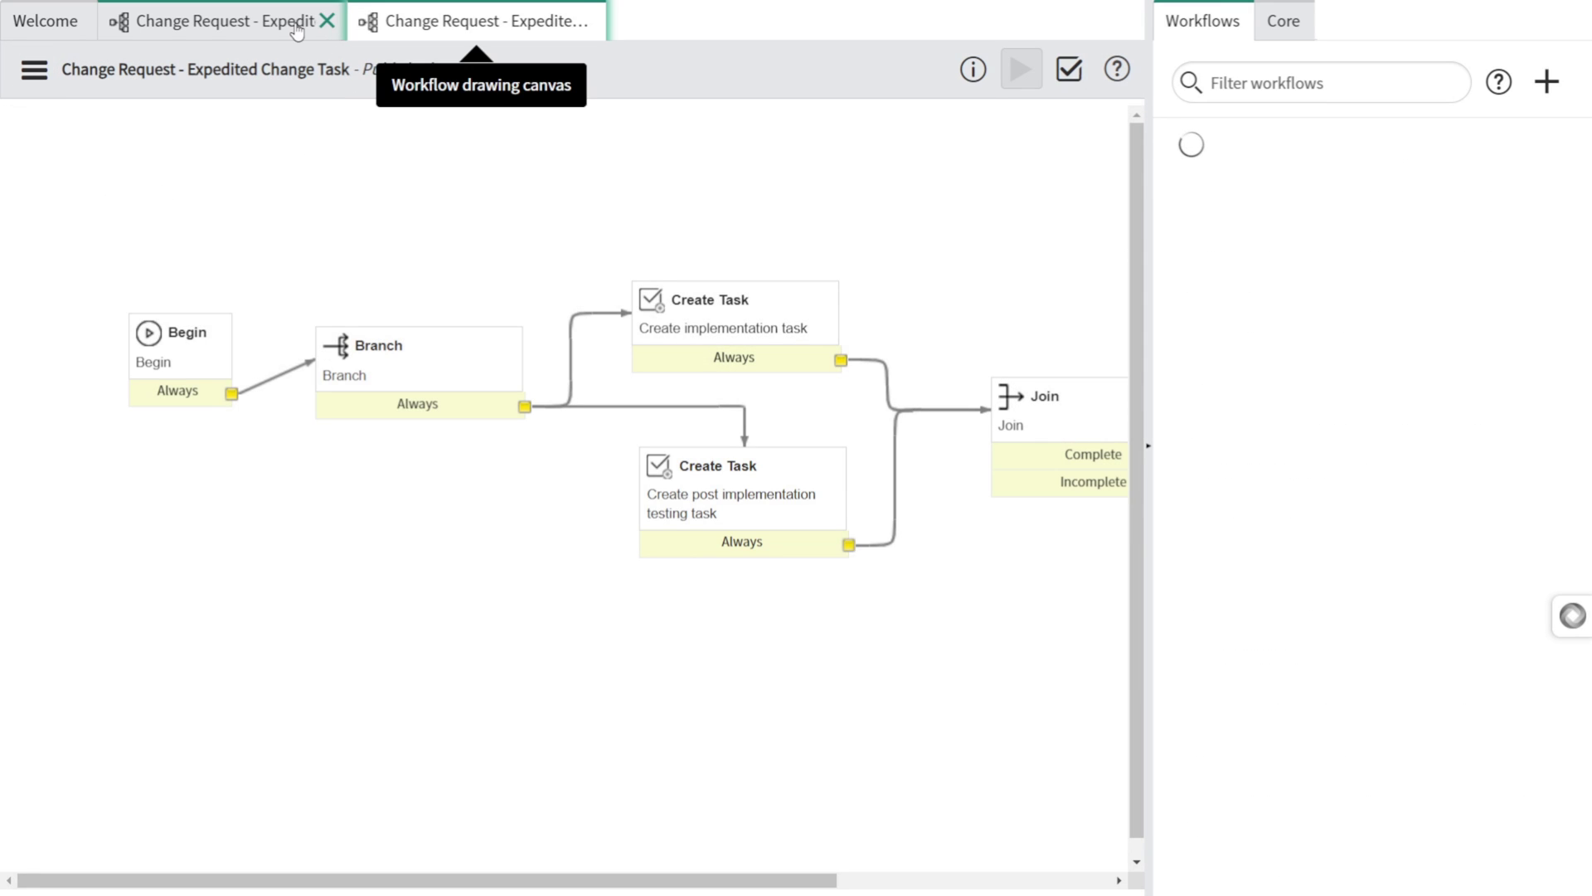
left_click(250, 25)
scroll(429, 469, "up", 2)
scroll(430, 470, "down", 2)
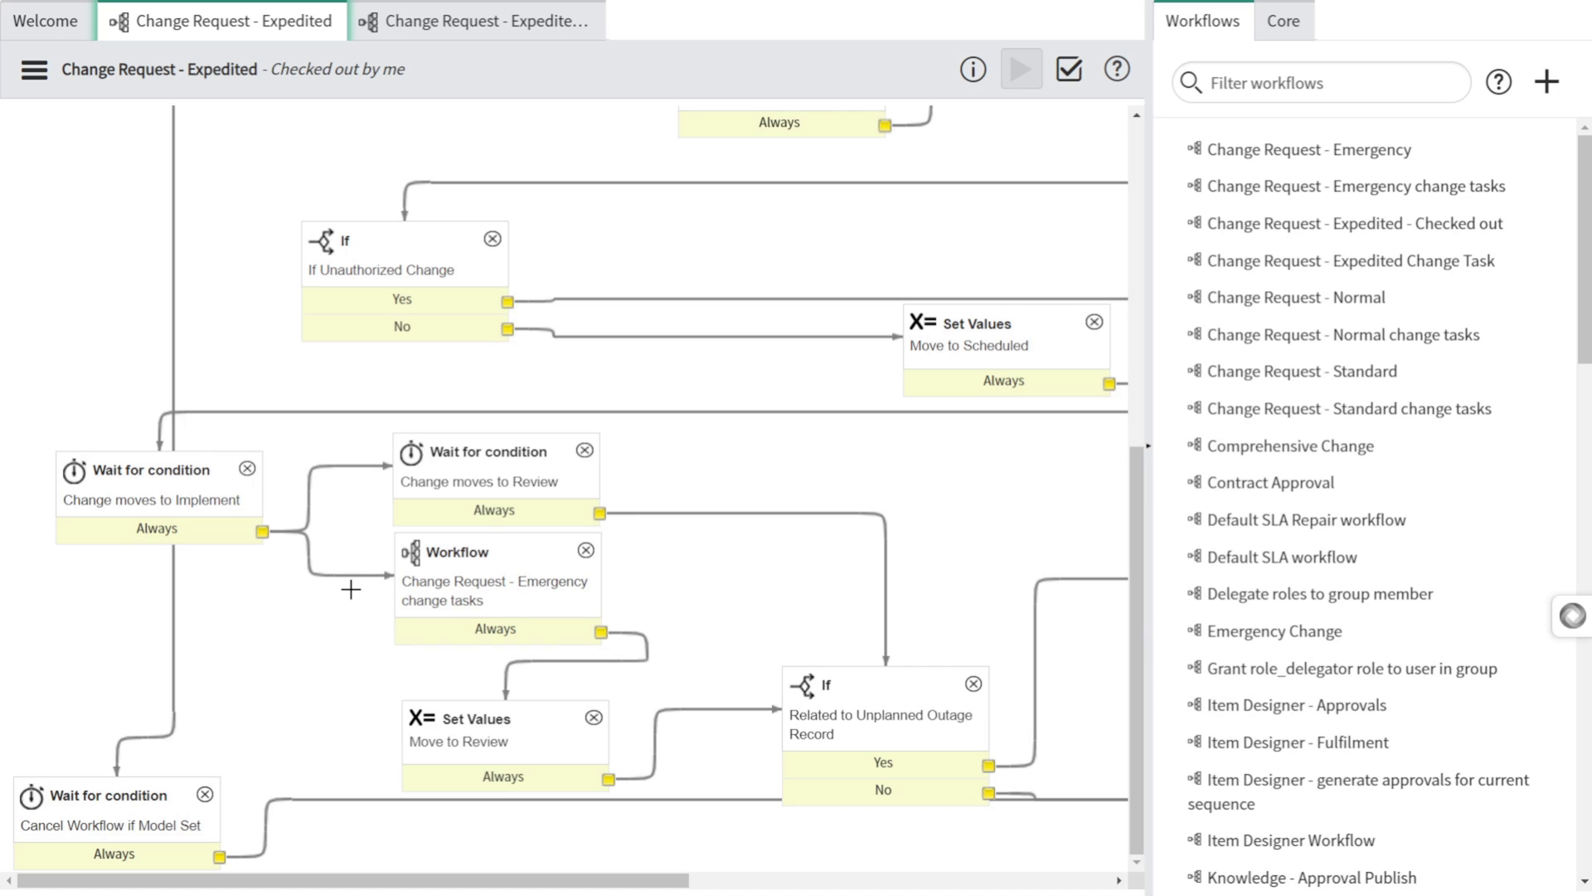
Step: Move the Change Request - Emergency change tasks activity slightly lower and delete its incoming and outgoing transitions
mouse_move(542, 556)
left_mouse_down()
mouse_move(533, 599)
mouse_move(529, 580)
left_mouse_up()
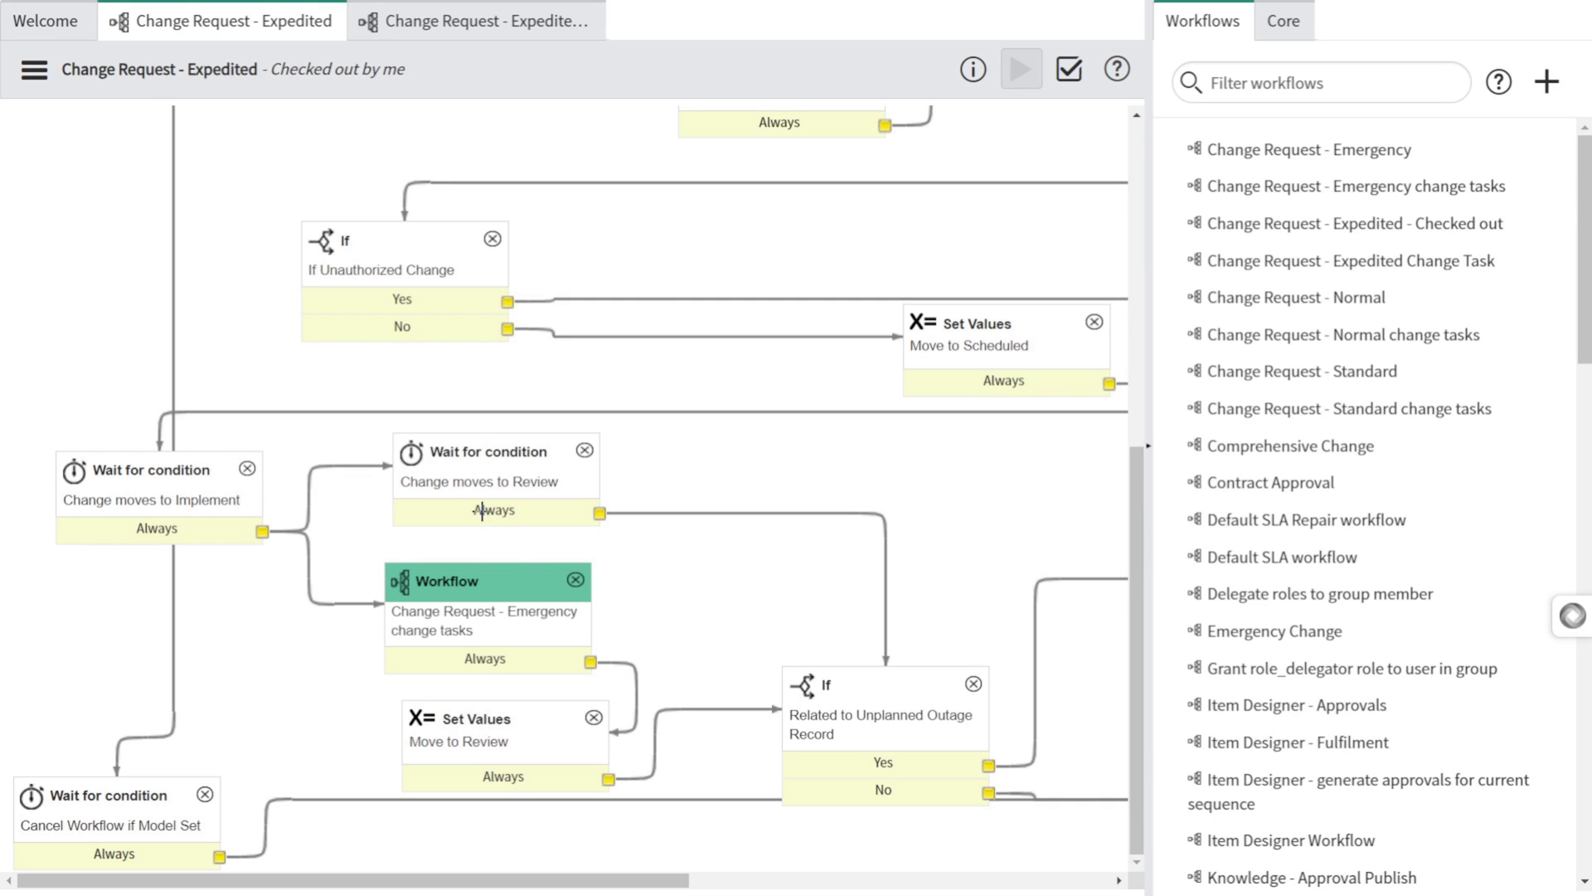
left_click(329, 605)
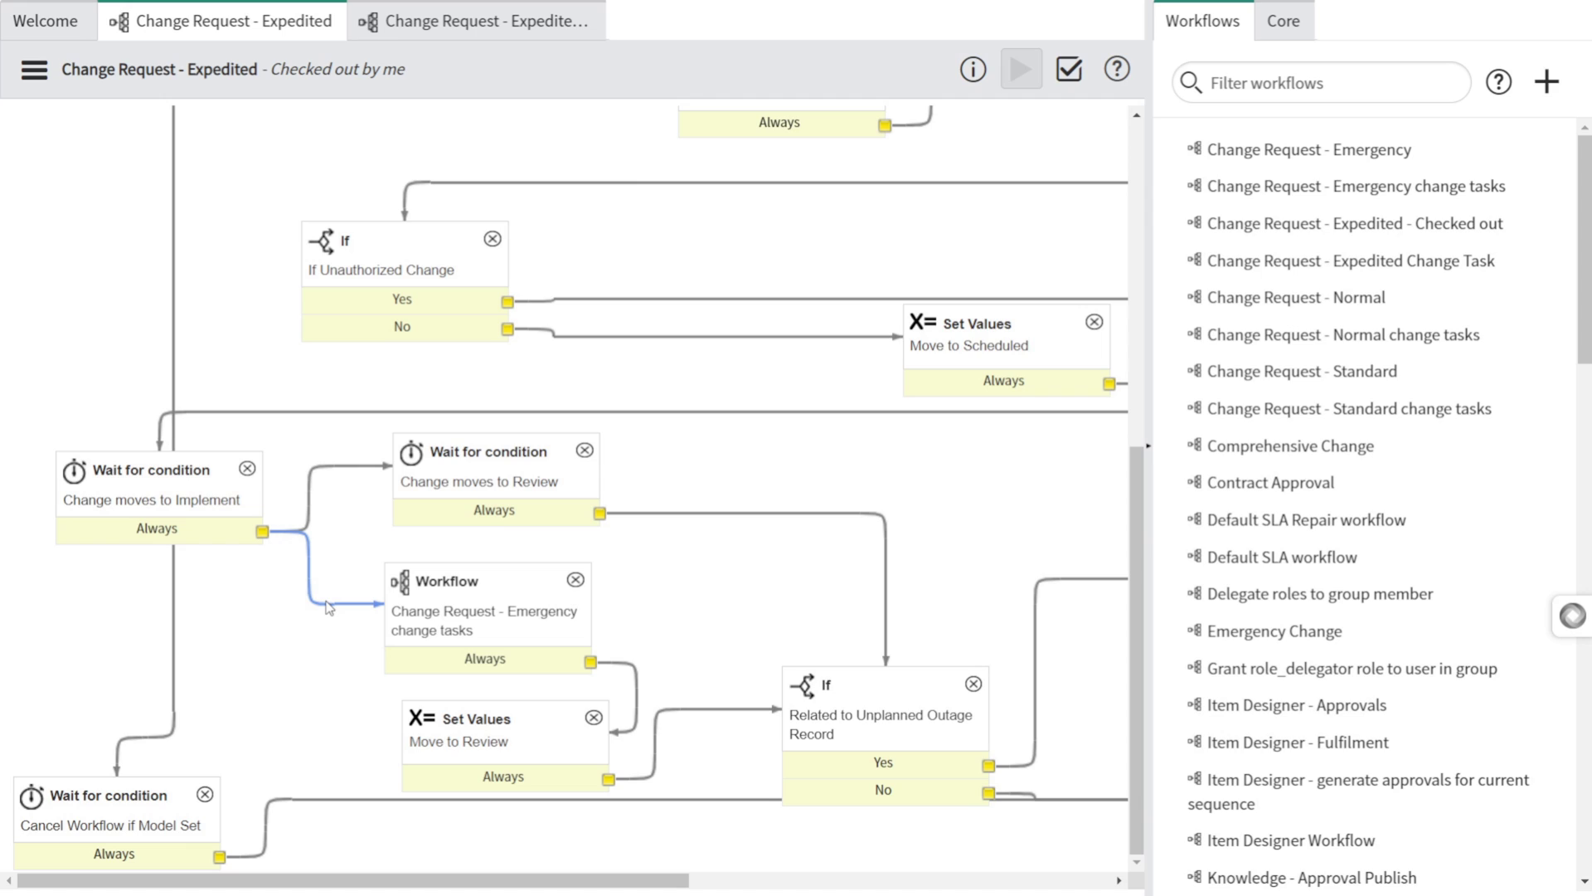
key("Delete")
left_click(625, 671)
key("Delete")
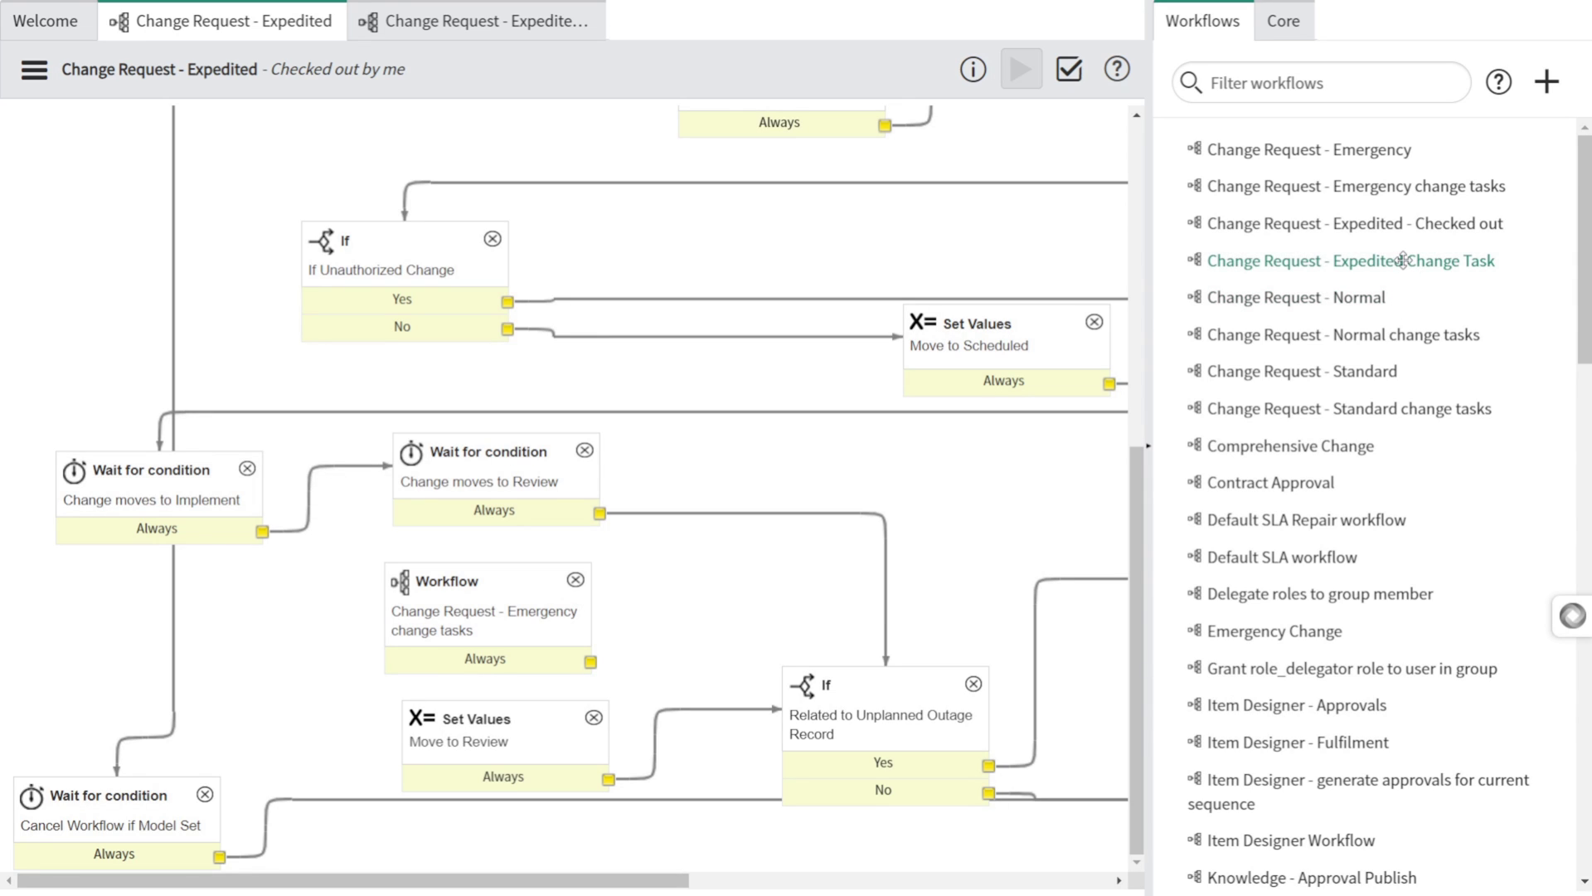
Step: Add Change Request - Expedited Change Task as a workflow activity and delete the Change Request - Emergency change tasks activity
left_click_drag(324, 582, 323, 603)
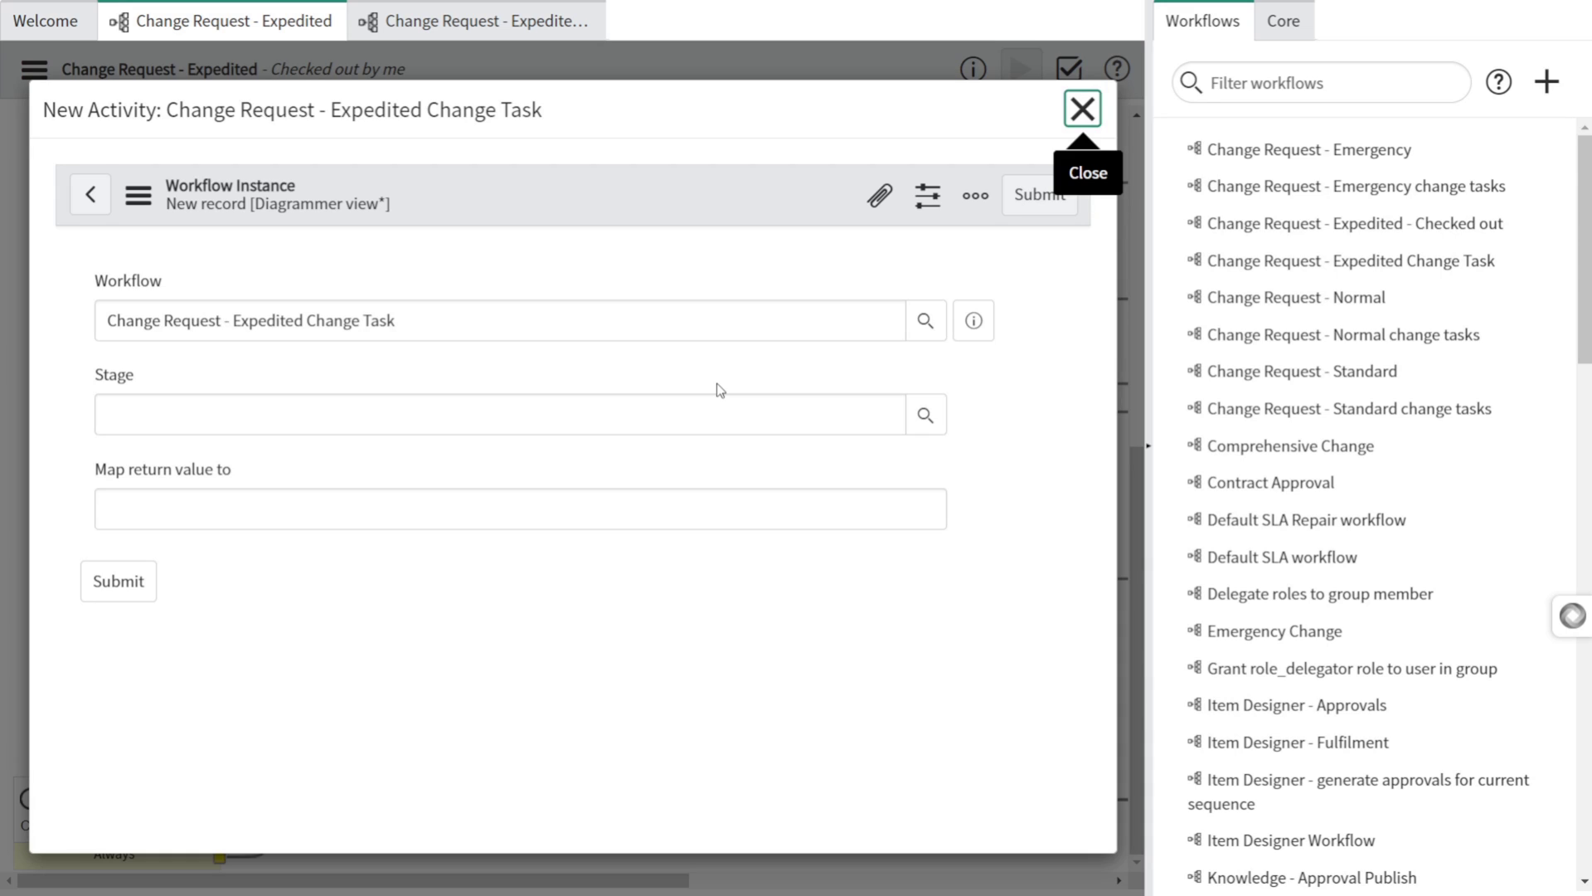
left_click(138, 583)
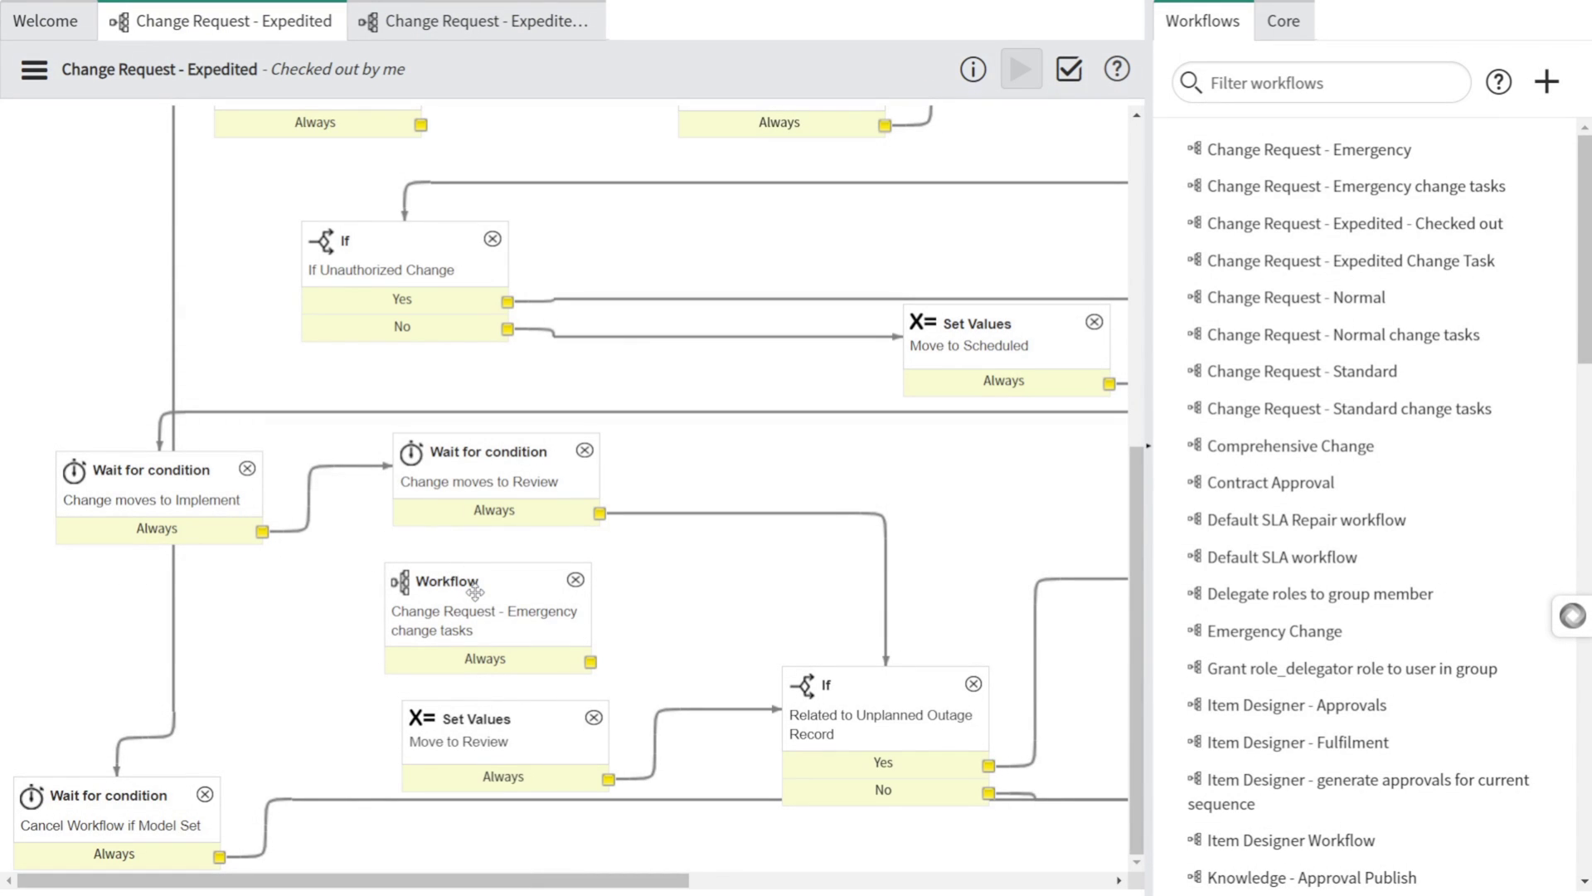
left_click(489, 592)
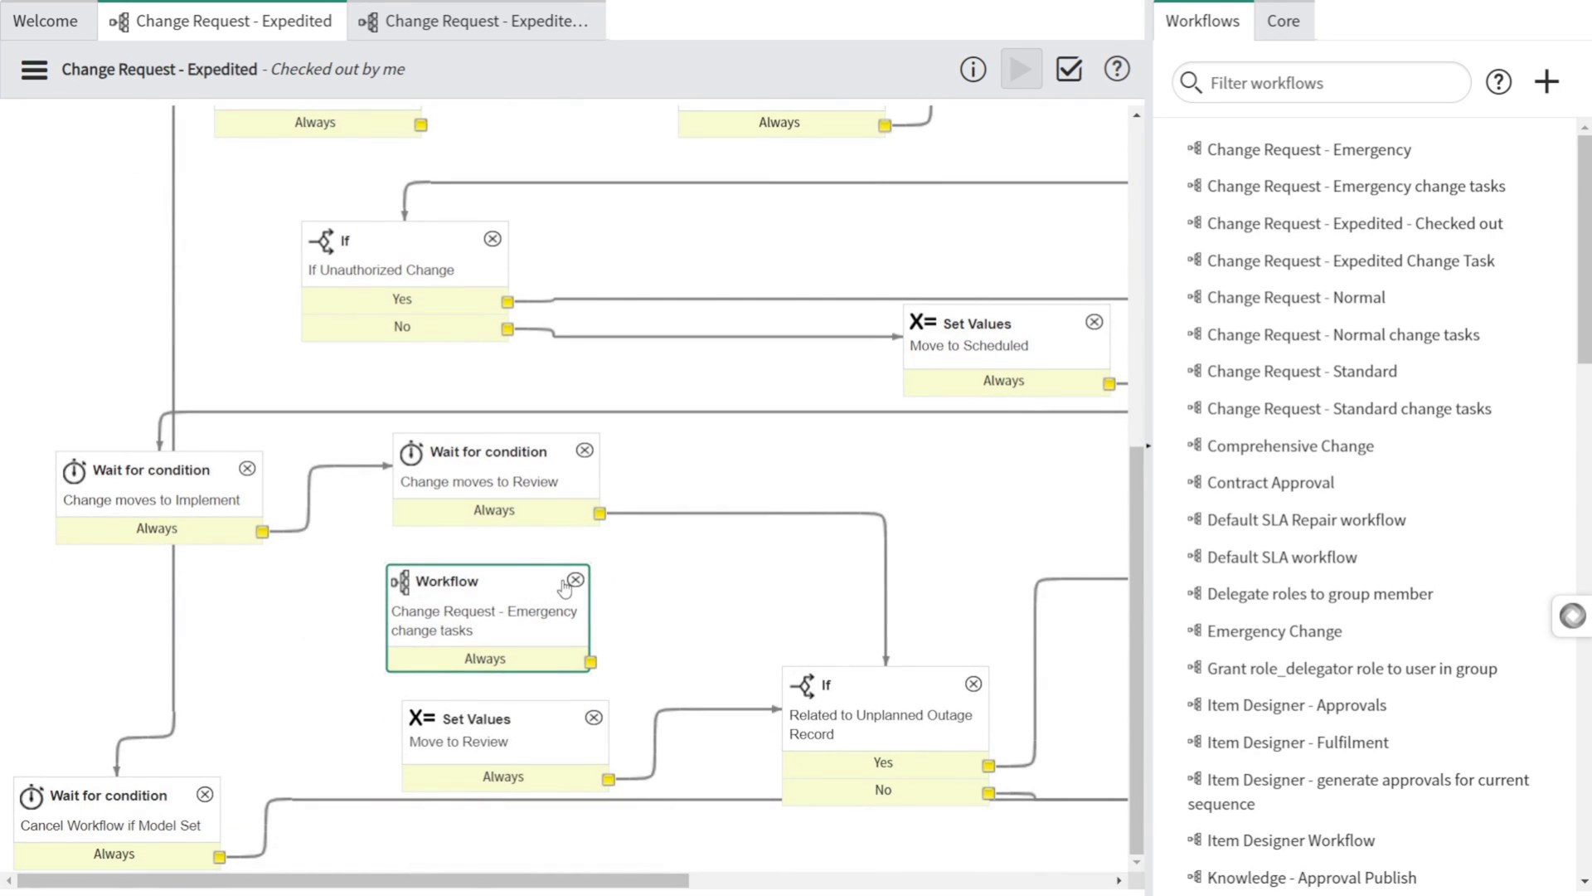
left_click(585, 581)
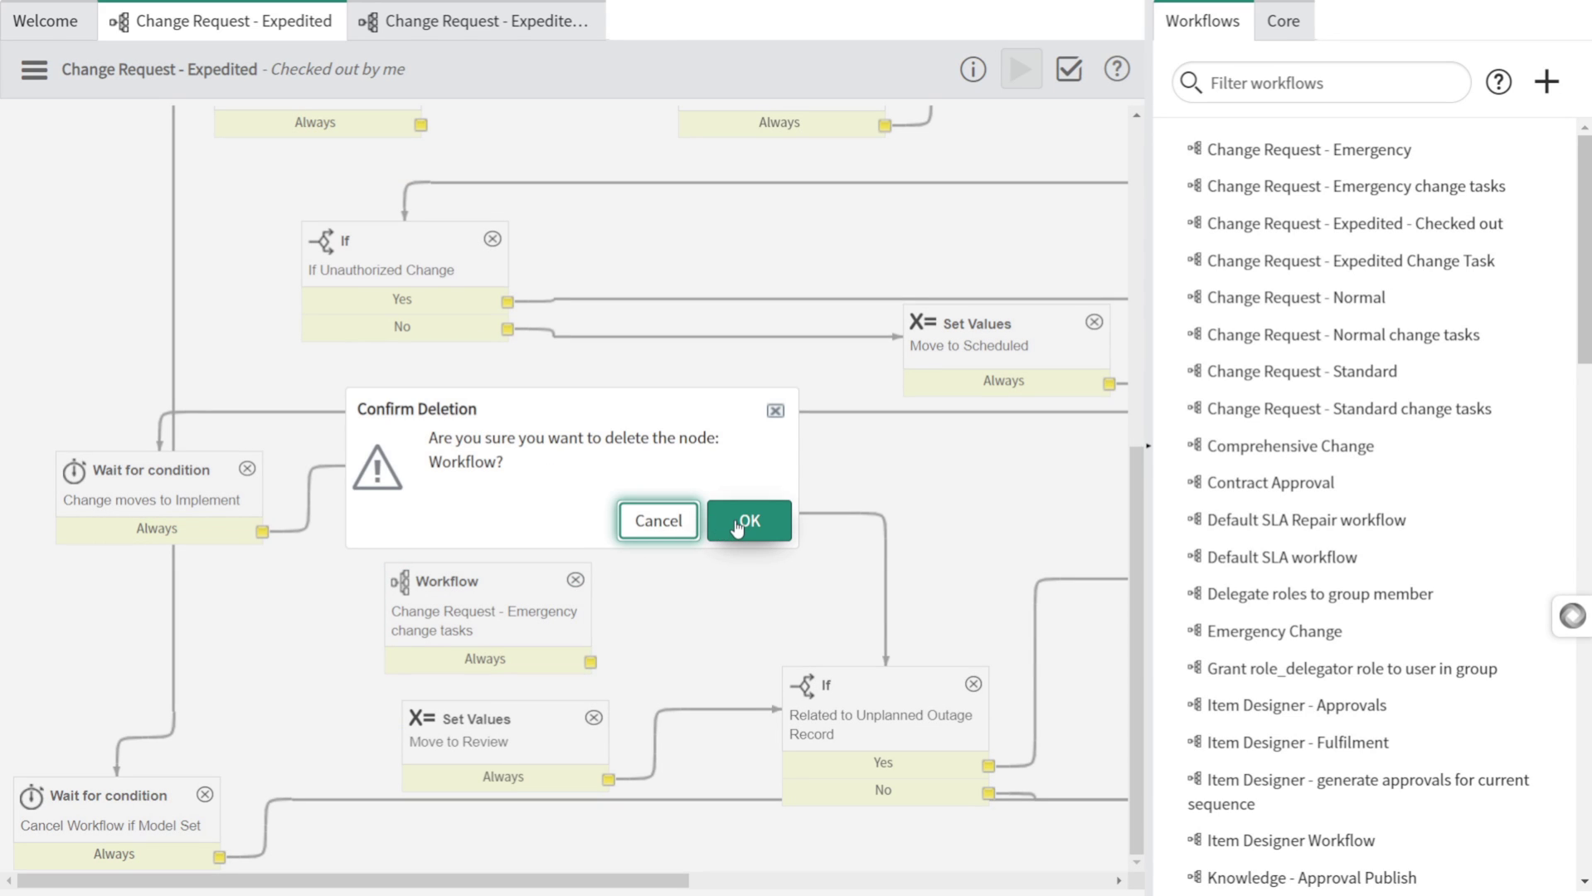
left_click(737, 525)
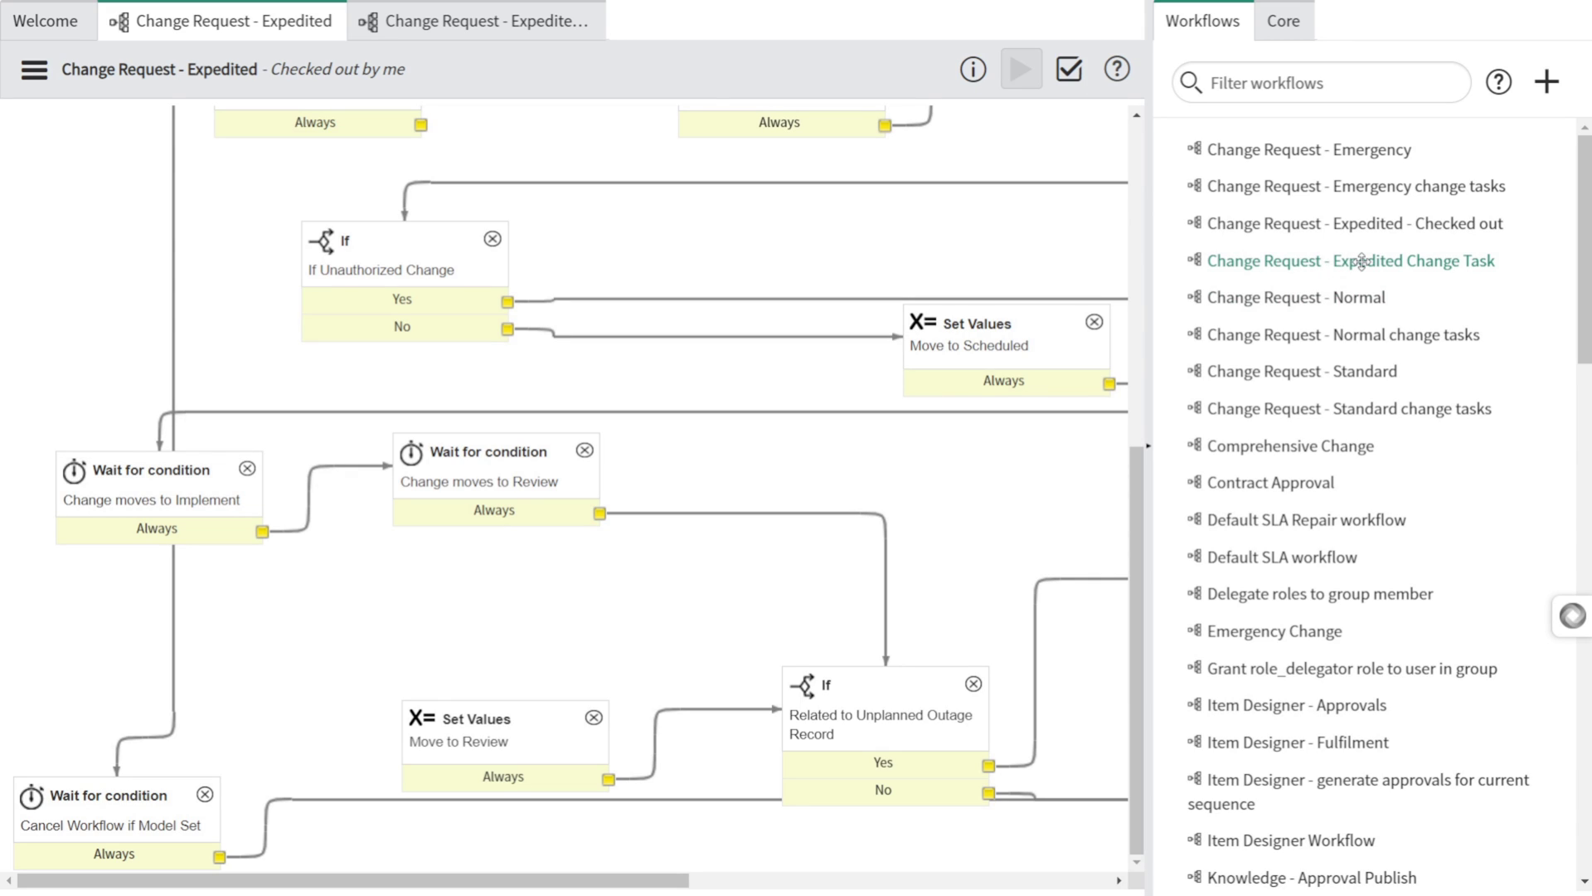
Step: Add another Change Request - Expedited Change Task activity to the workflow and locate it on the canvas
left_click_drag(1360, 261, 419, 593)
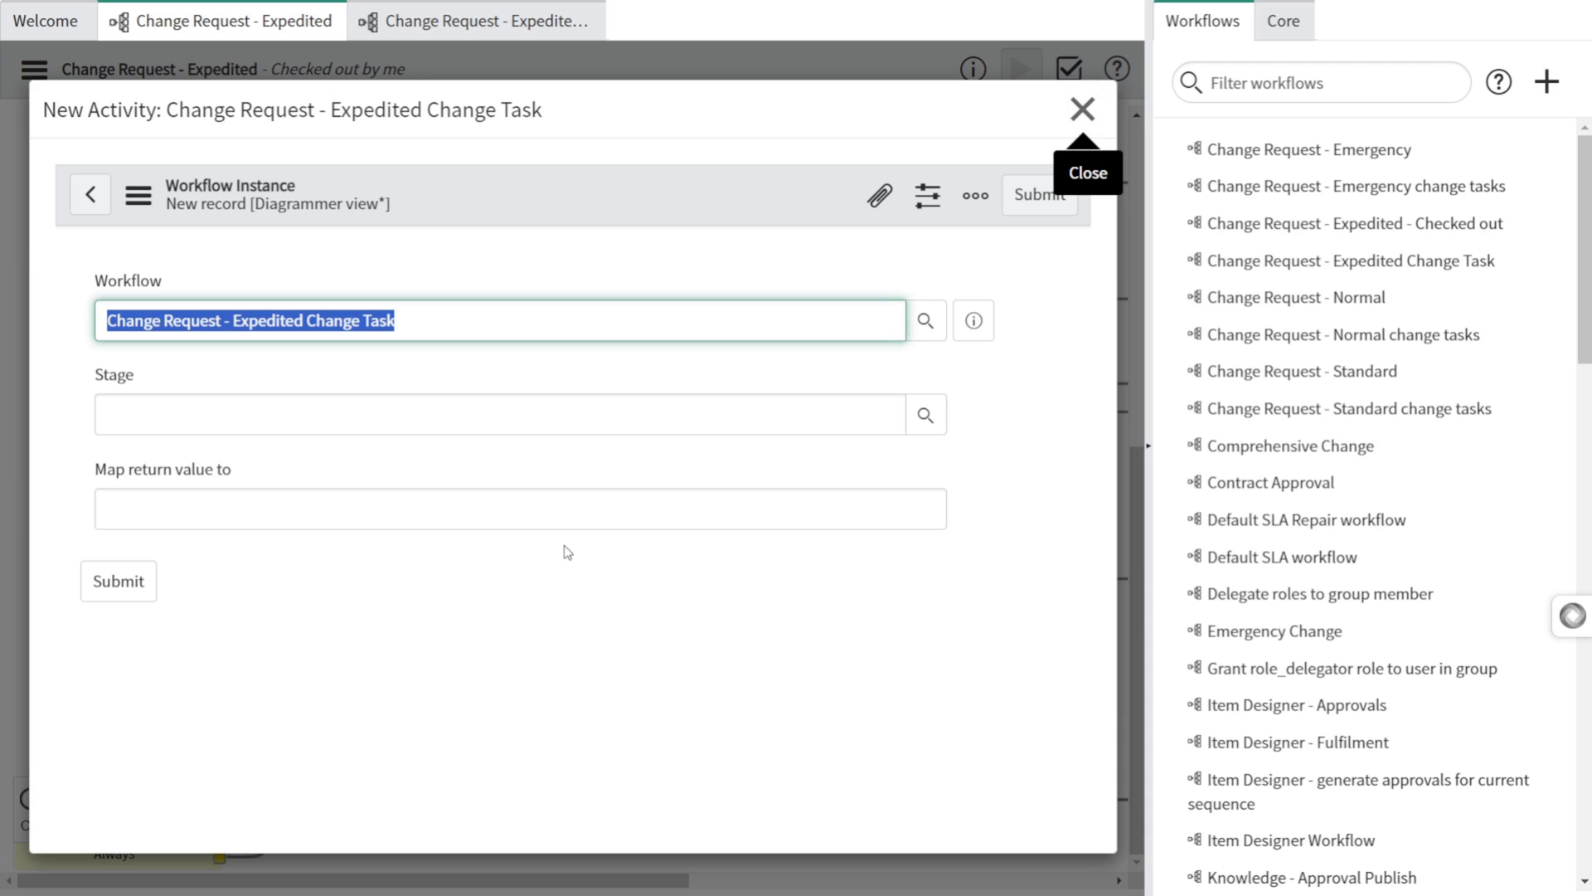
left_click(139, 583)
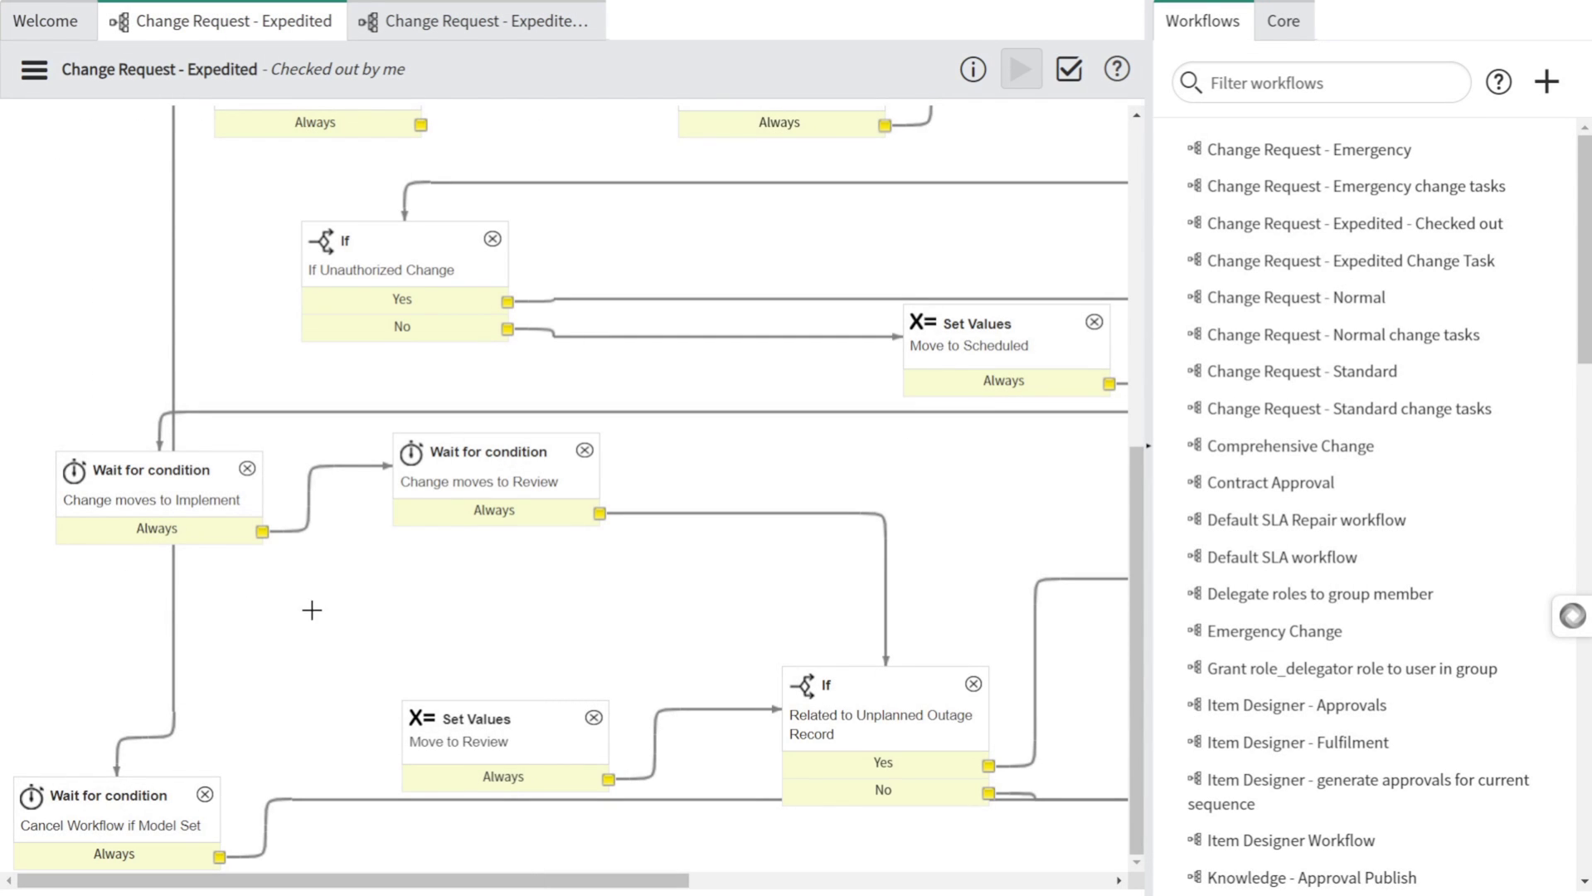
scroll(487, 646, "up", 2)
scroll(486, 647, "up", 4)
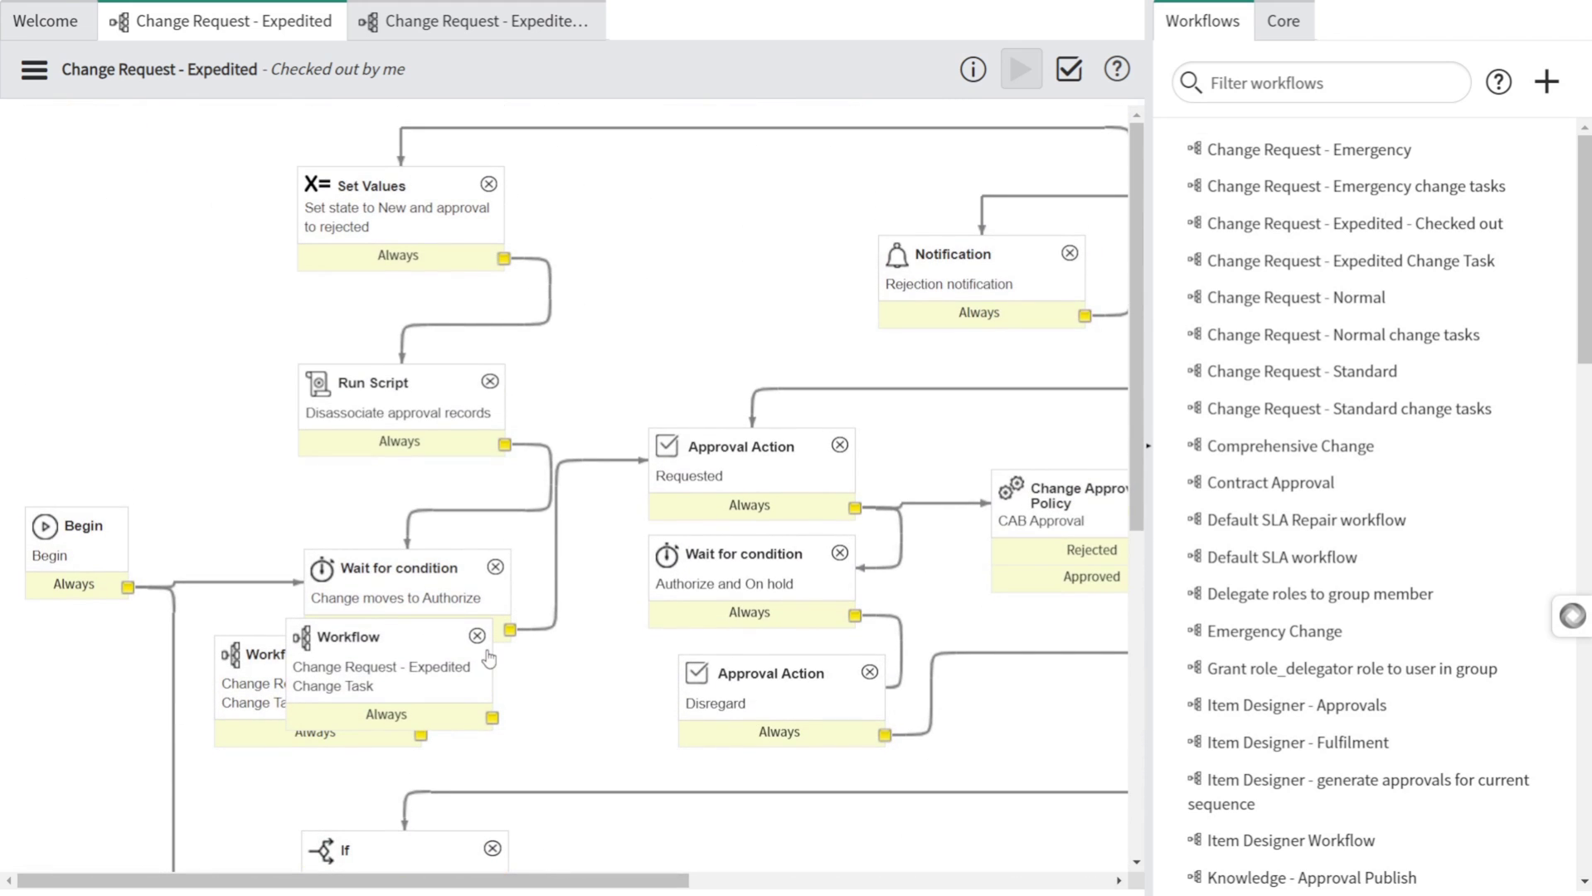
Step: Examine the full Change Request - Expedited canvas for the placement of the added activities, and look over the core activities list
scroll(790, 648, "down", 3)
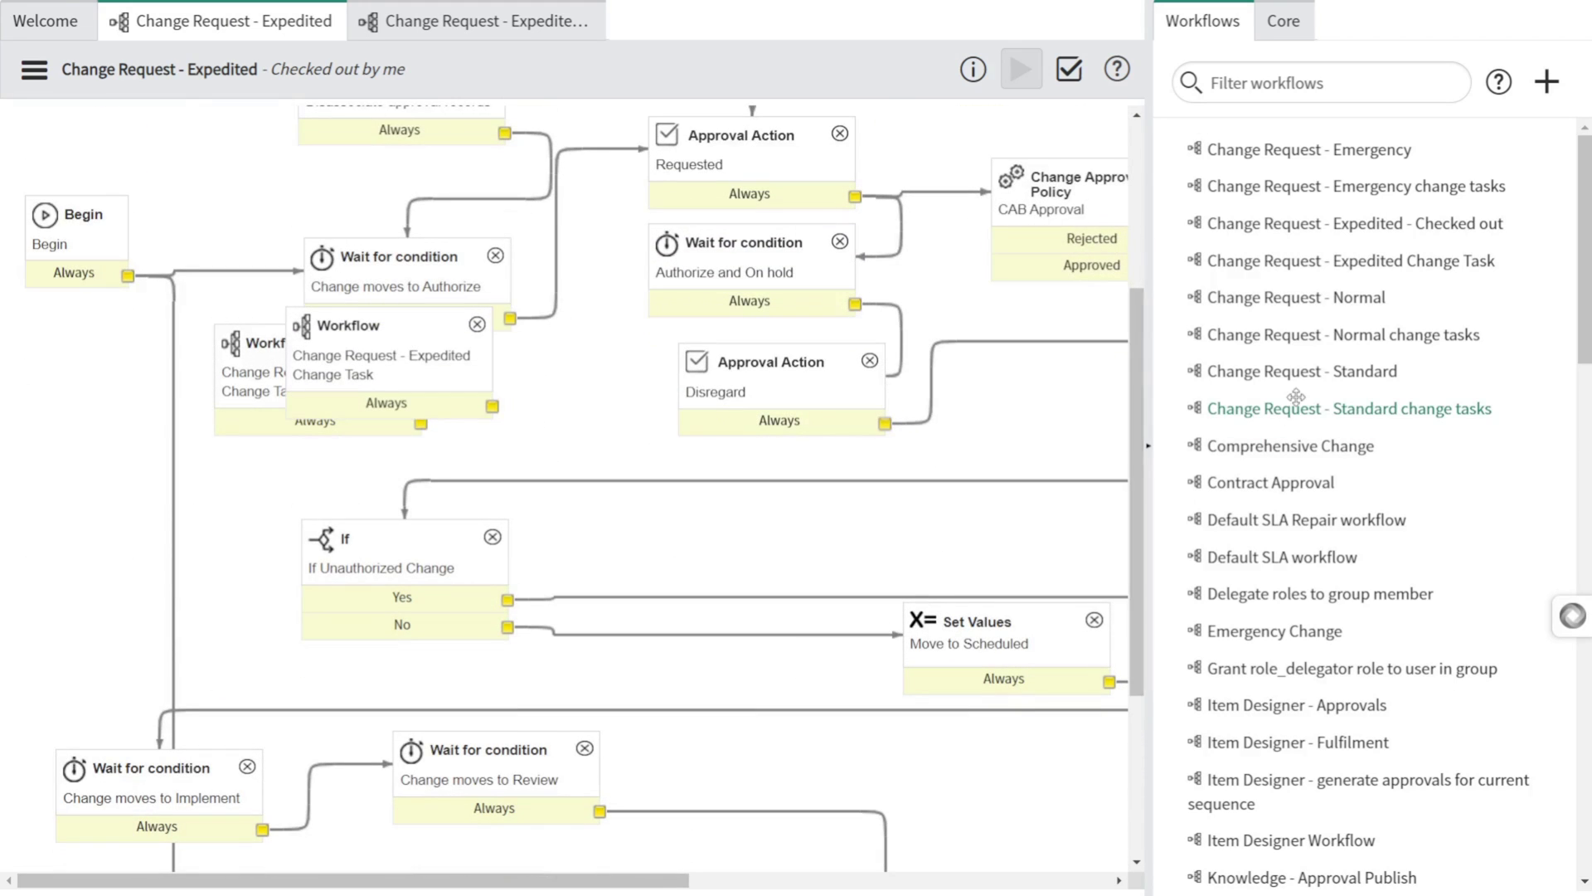
left_click(1147, 448)
scroll(1070, 476, "down", 3)
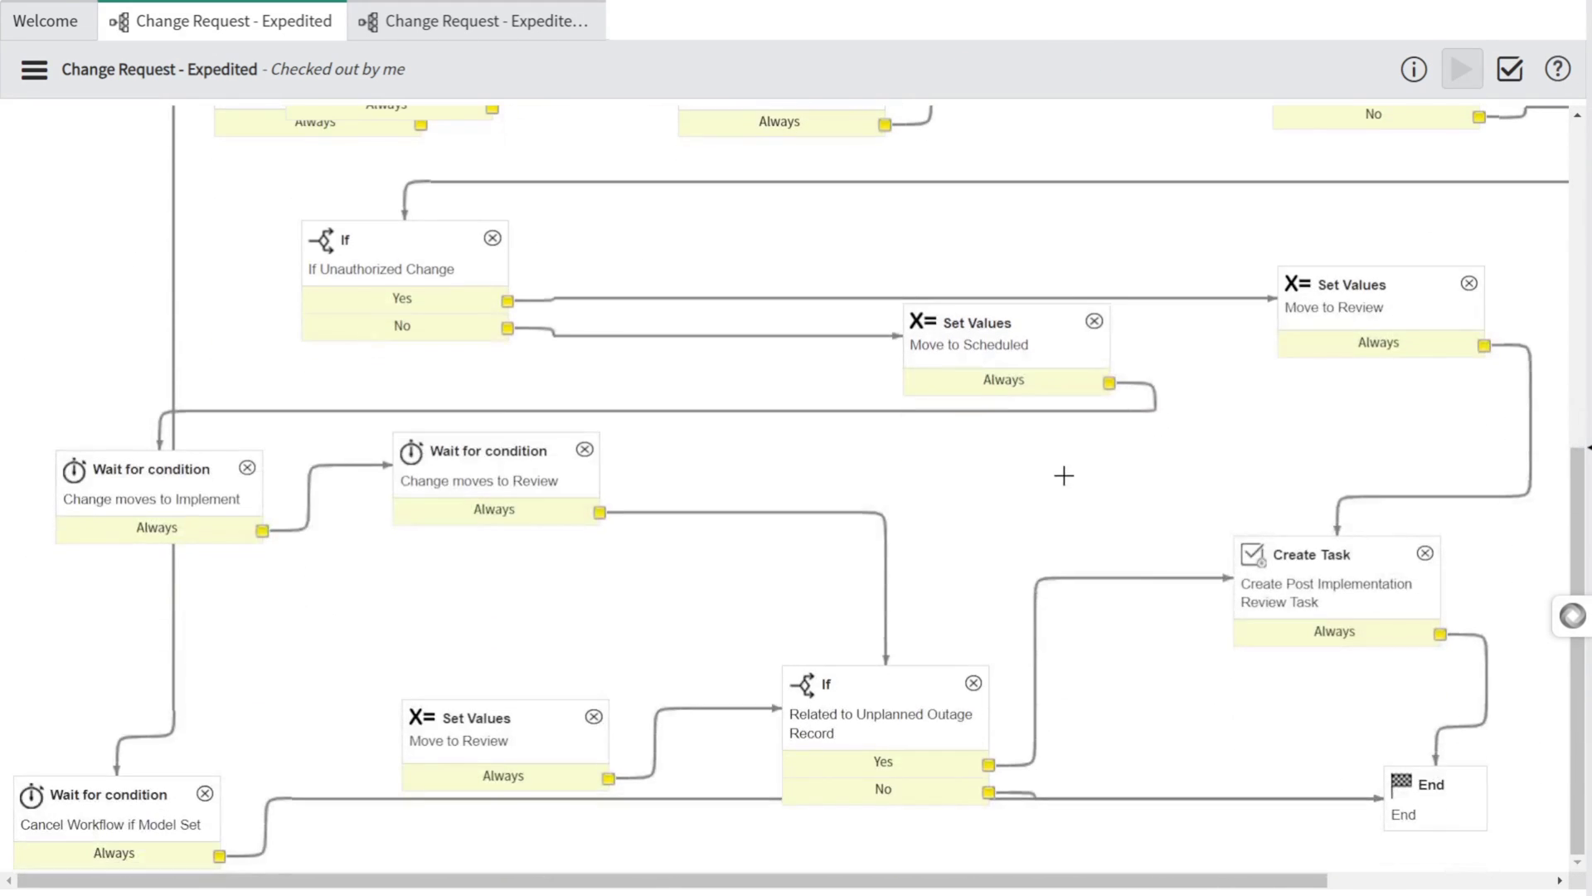
scroll(1009, 576, "up", 2)
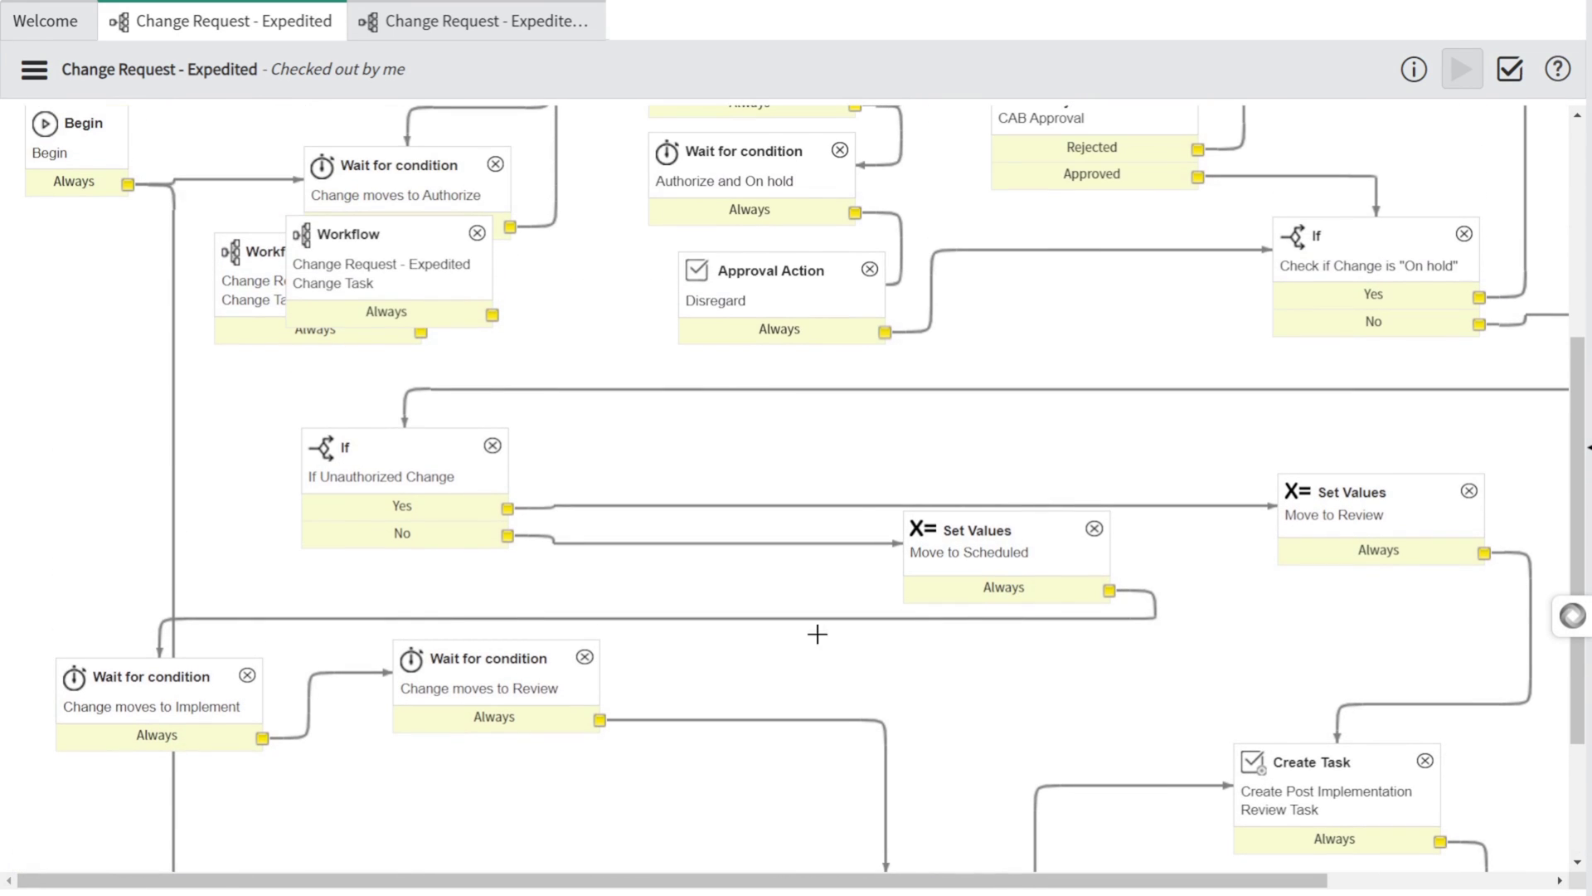
scroll(540, 647, "down", 2)
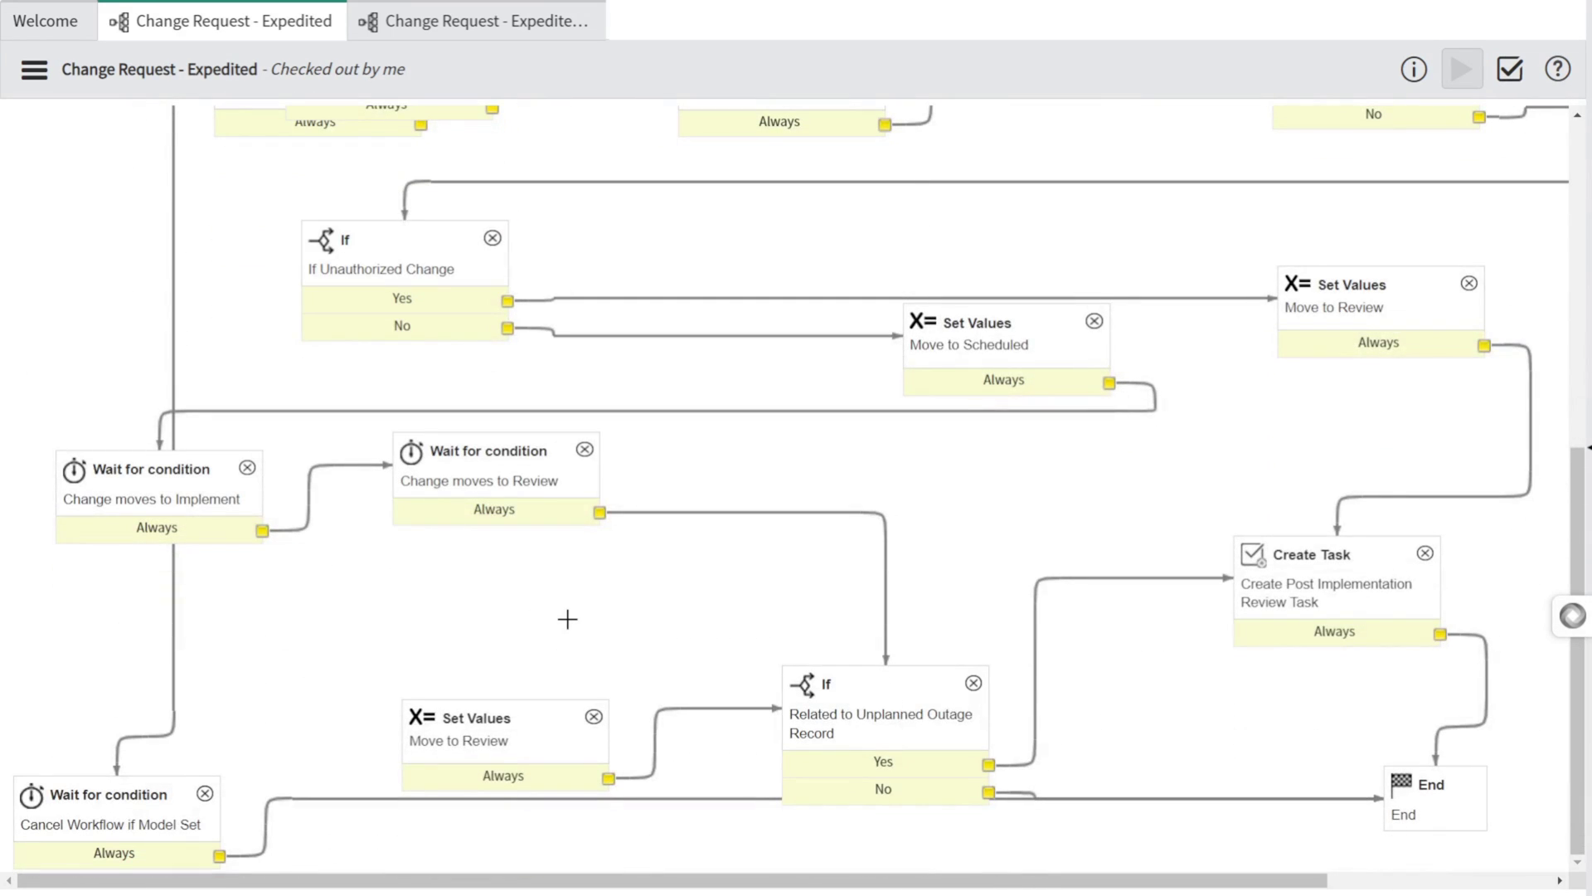
scroll(1186, 335, "up", 3)
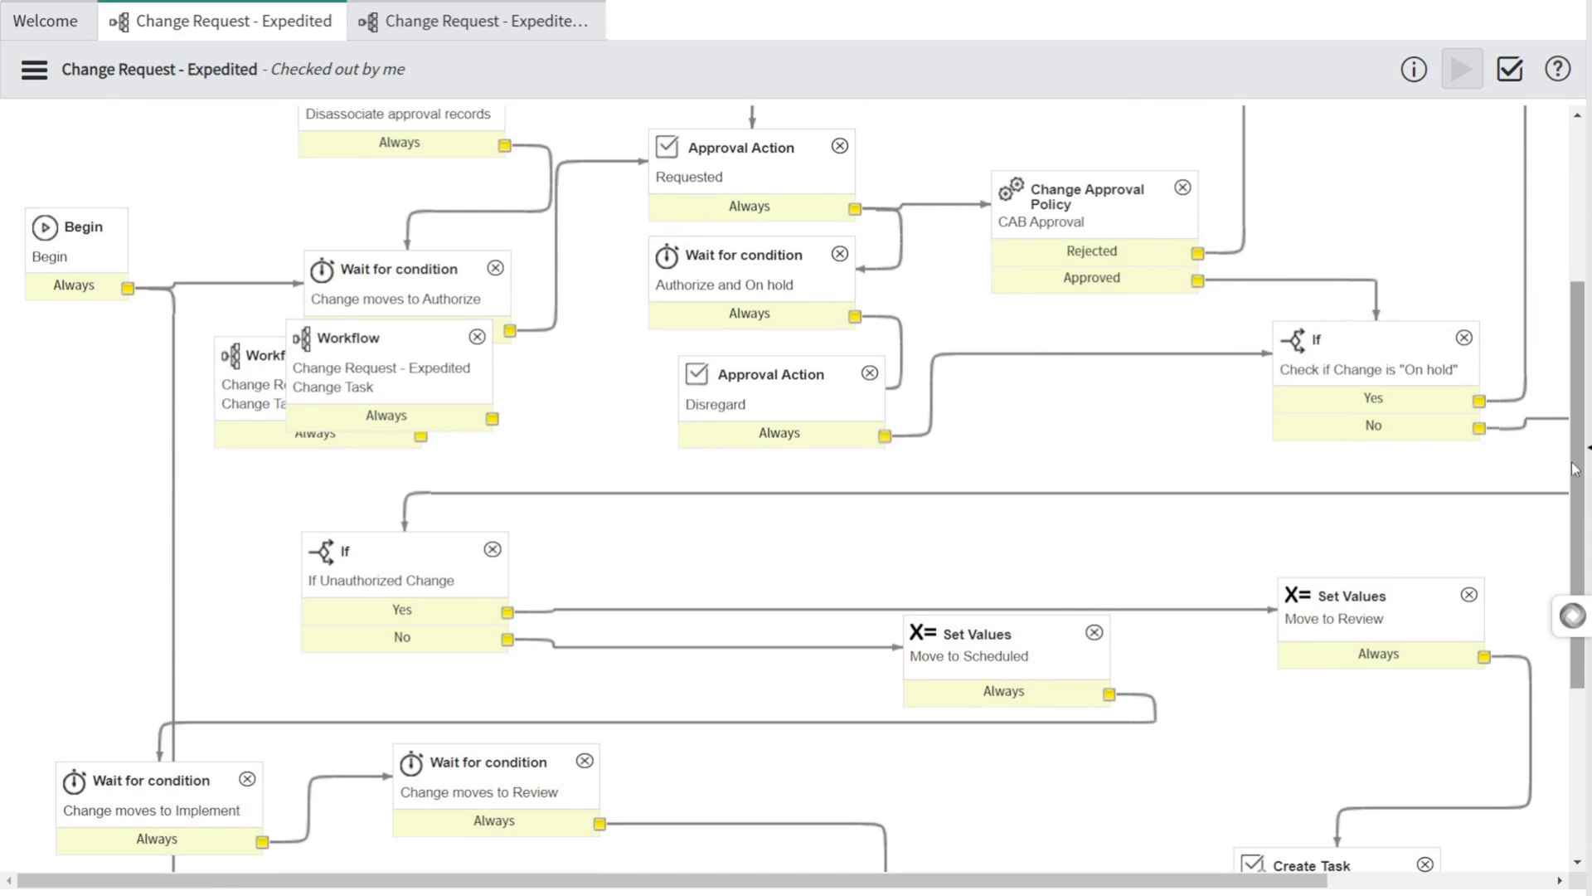
scroll(1514, 466, "up", 1)
scroll(1515, 467, "up", 3)
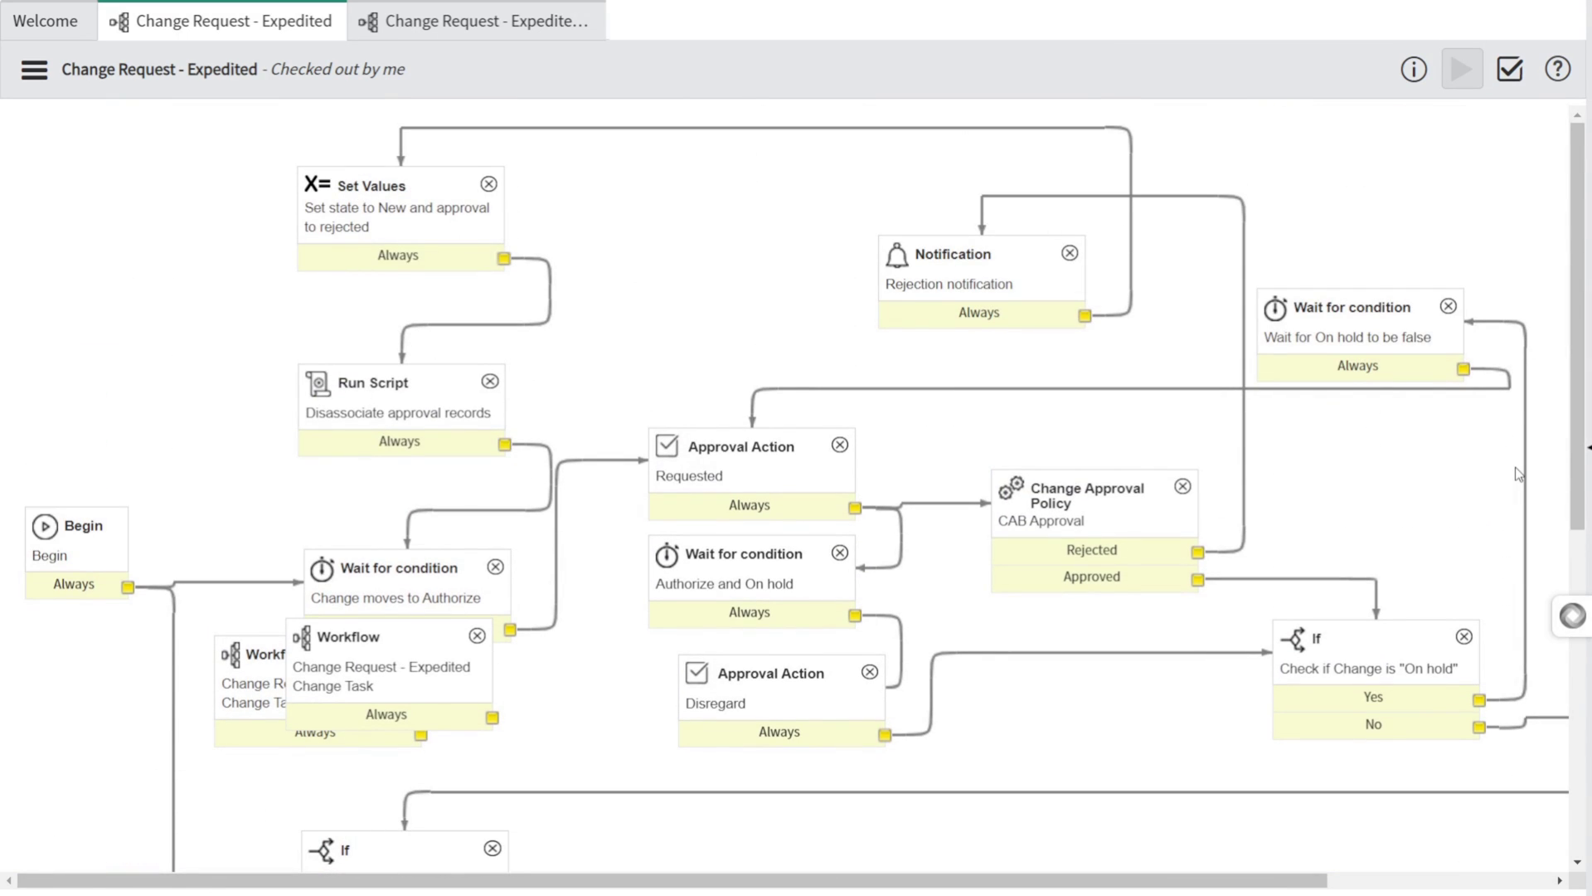
left_click(1588, 449)
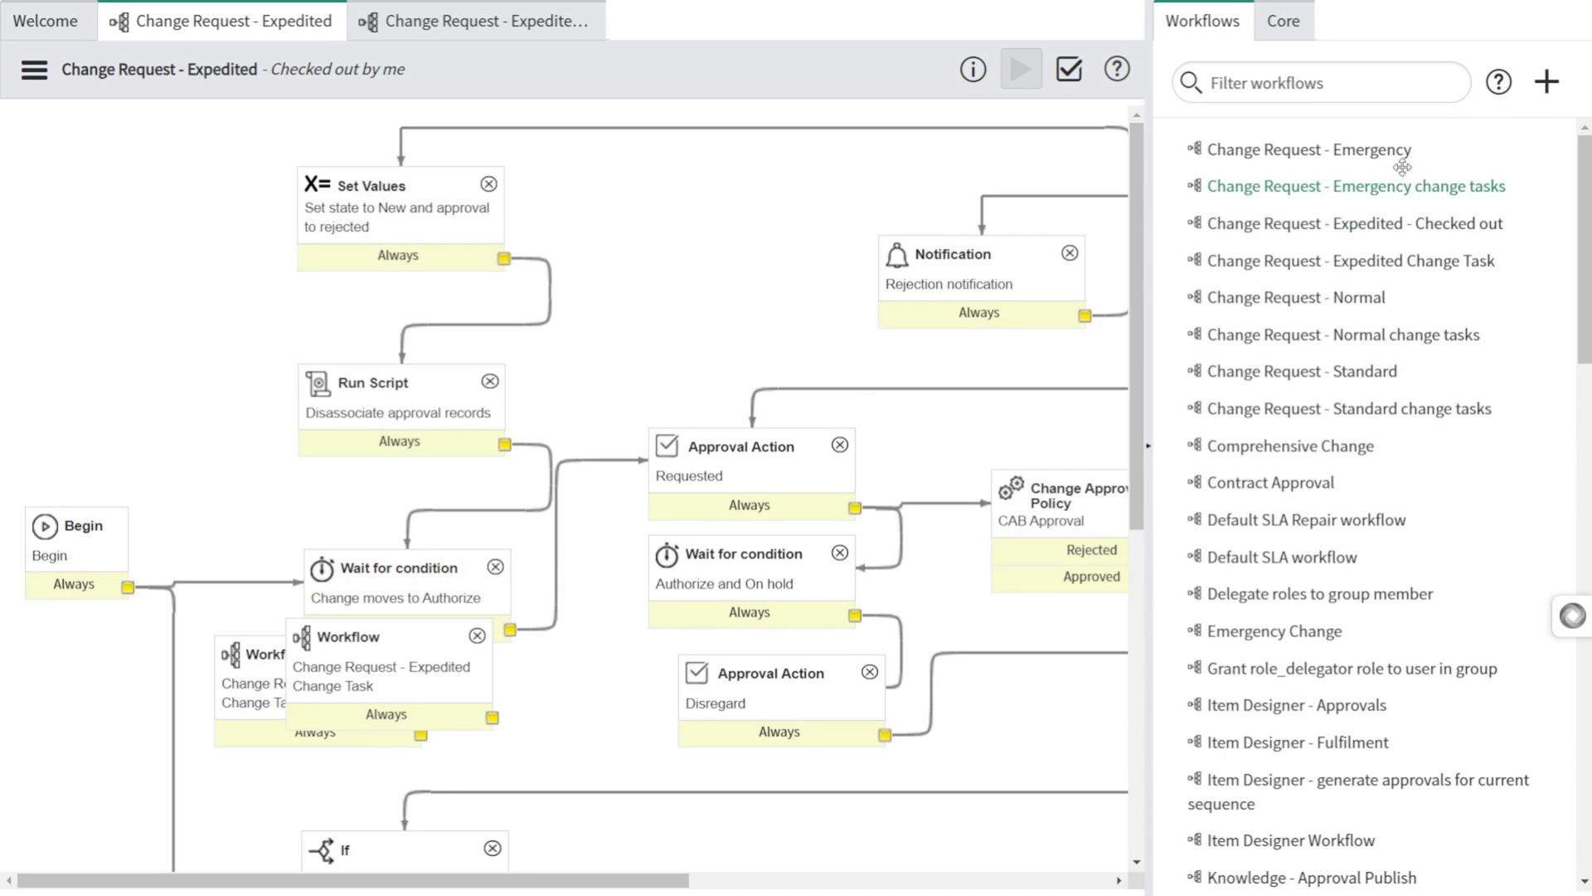
left_click(1300, 41)
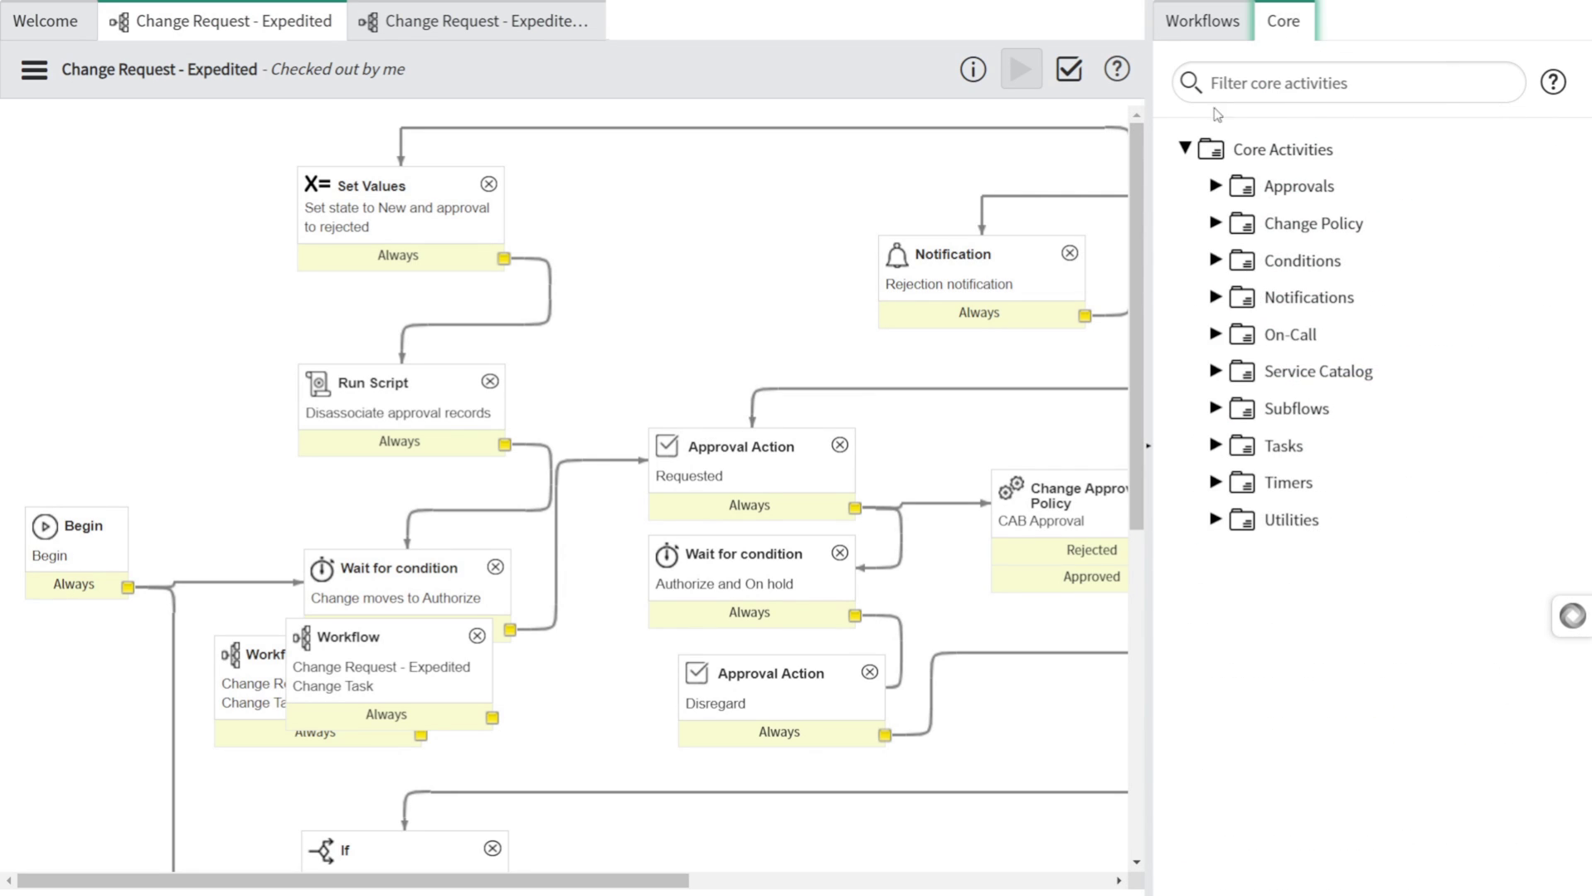
left_click(1209, 32)
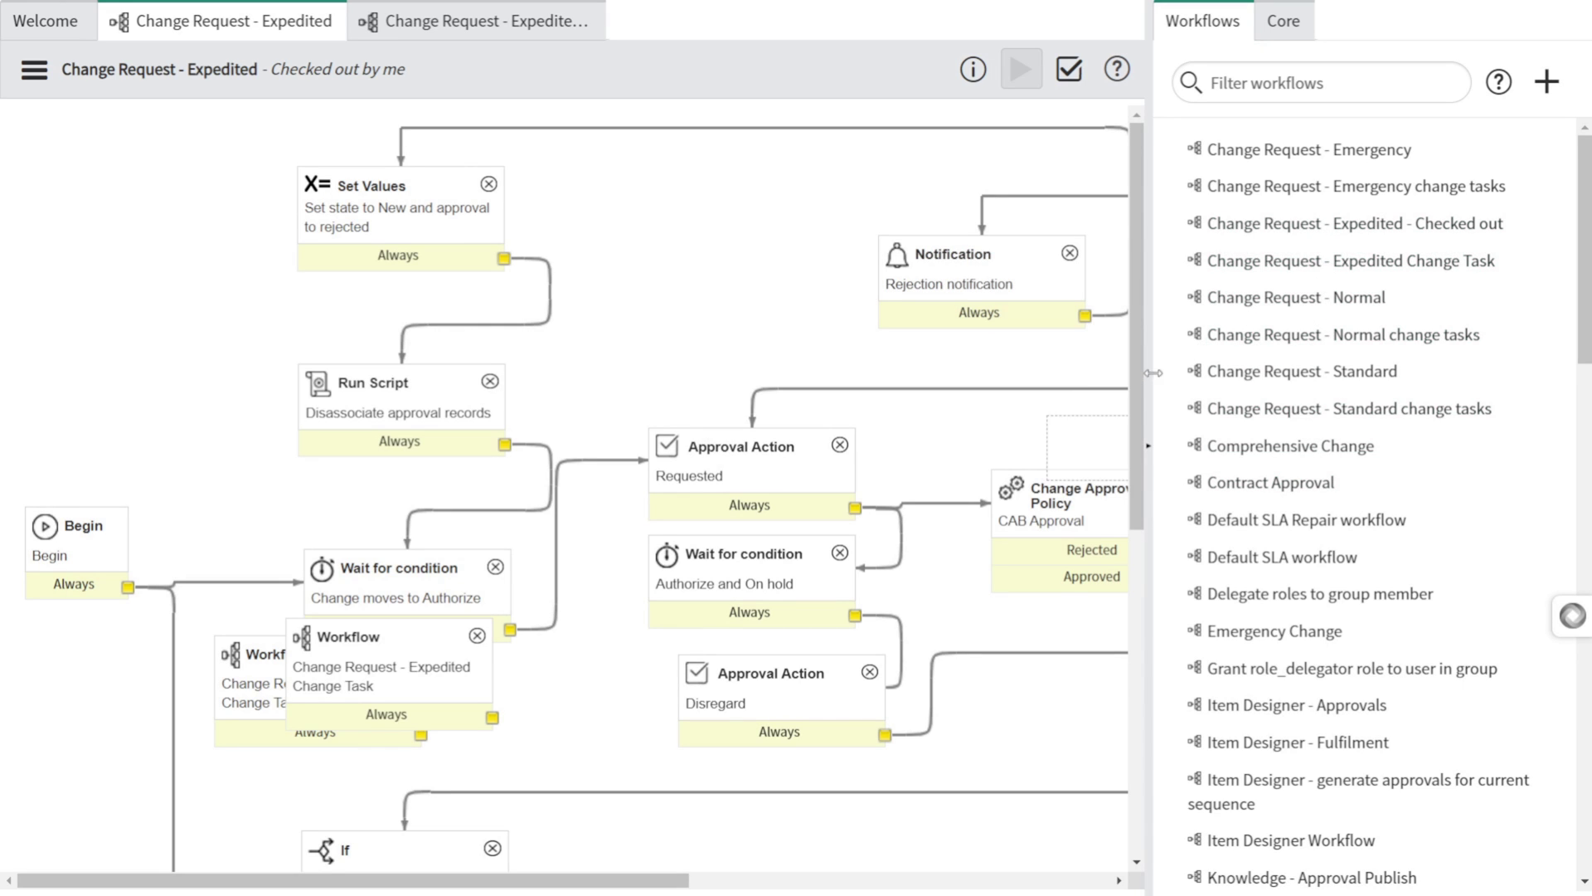
Step: Look over the Change Request - Expedited Change Task workflow, then return to the Change Request - Expedited canvas
left_click(1263, 262)
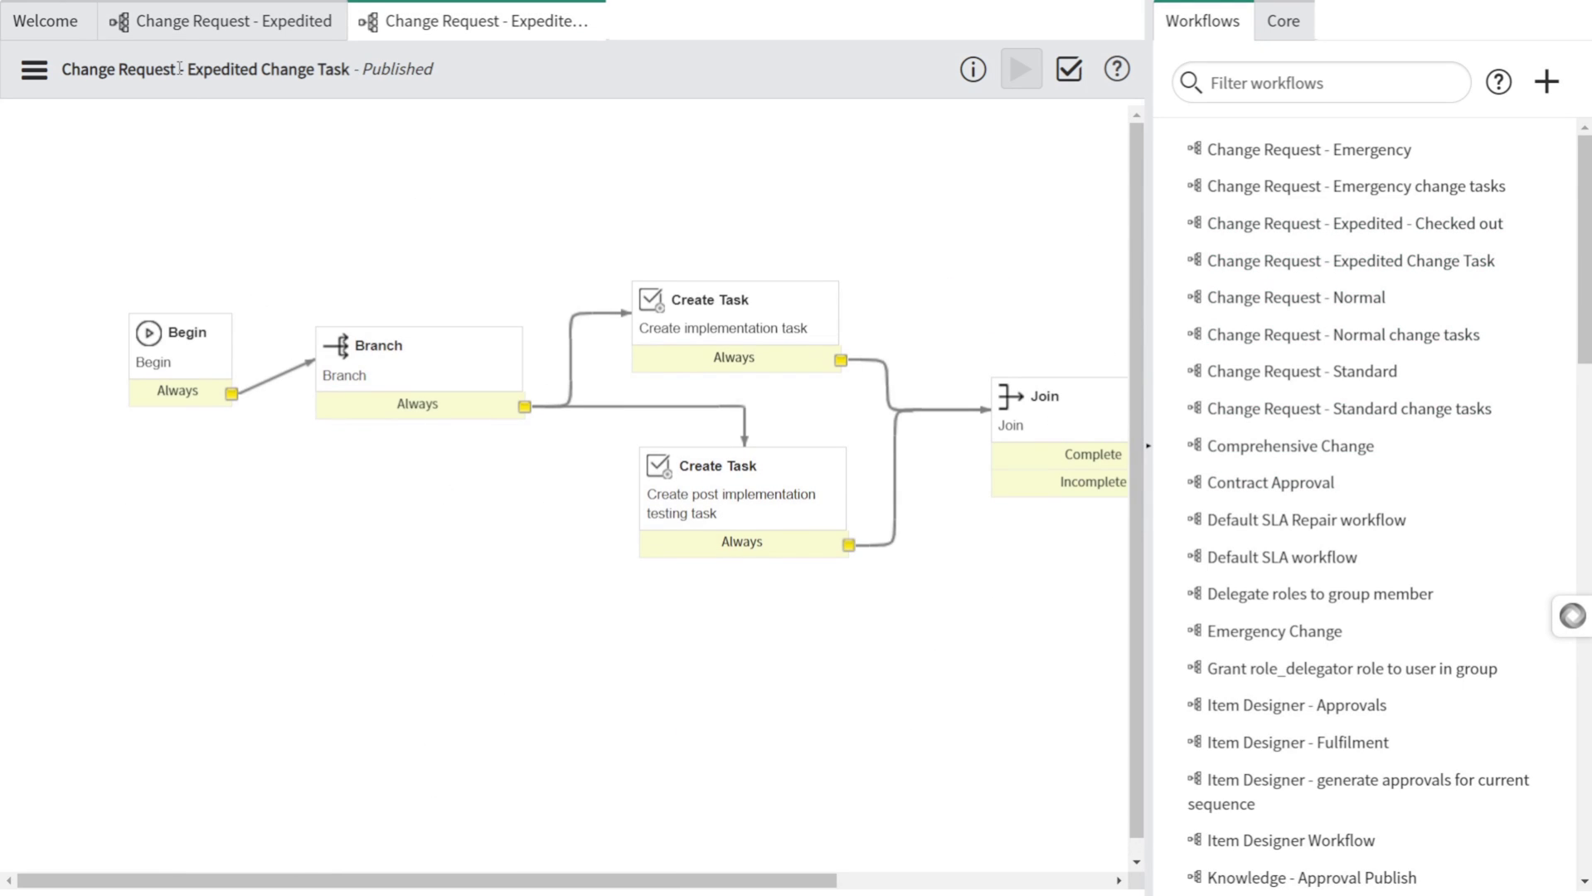
left_click(202, 8)
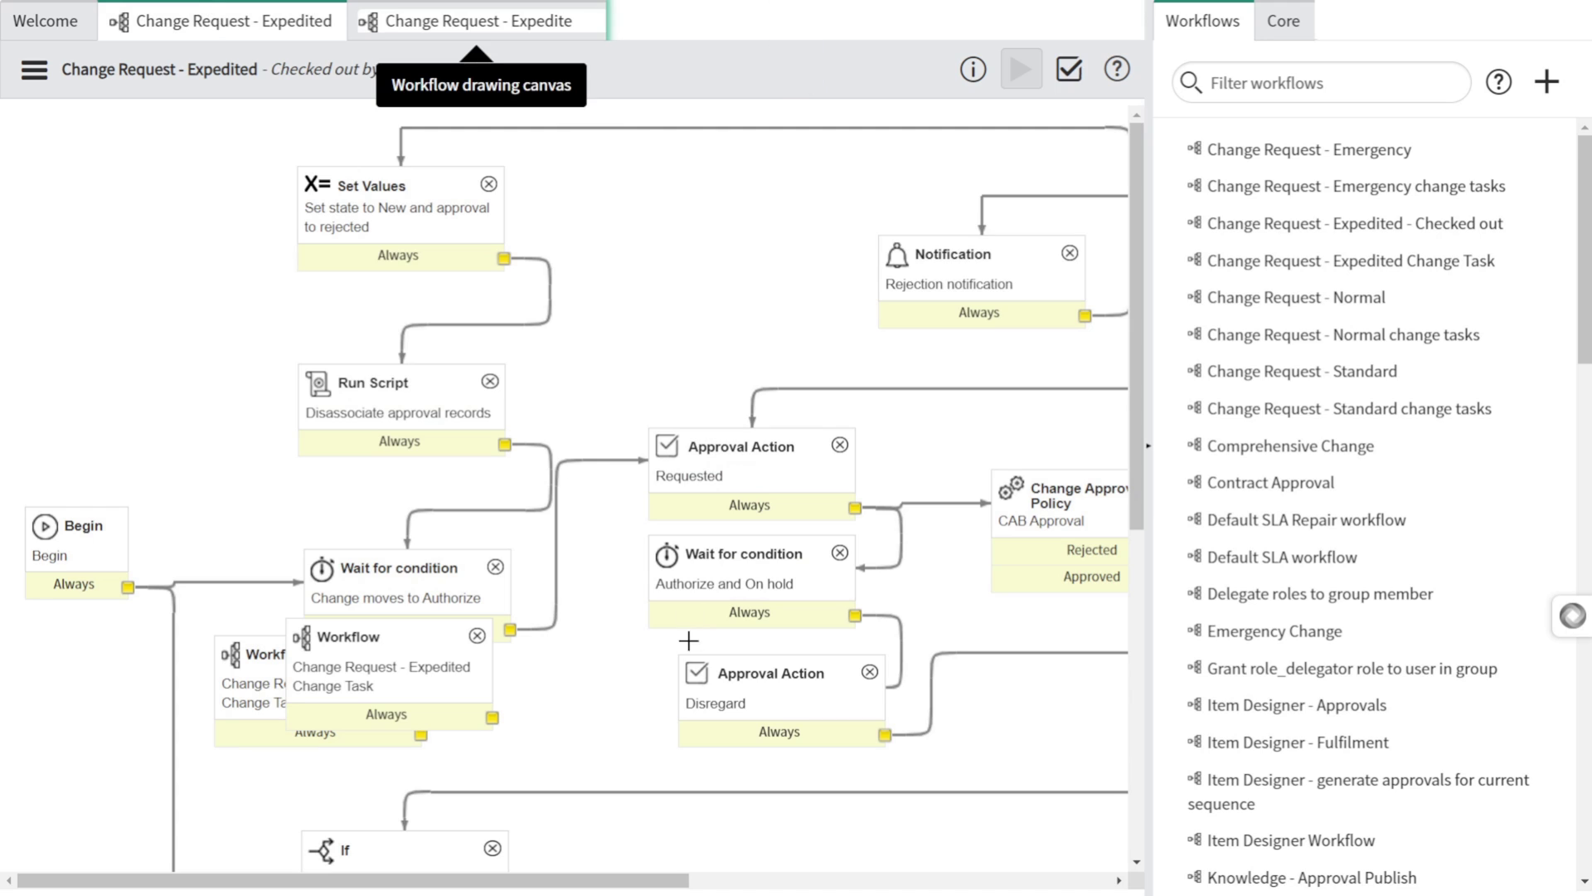
double_click(460, 638)
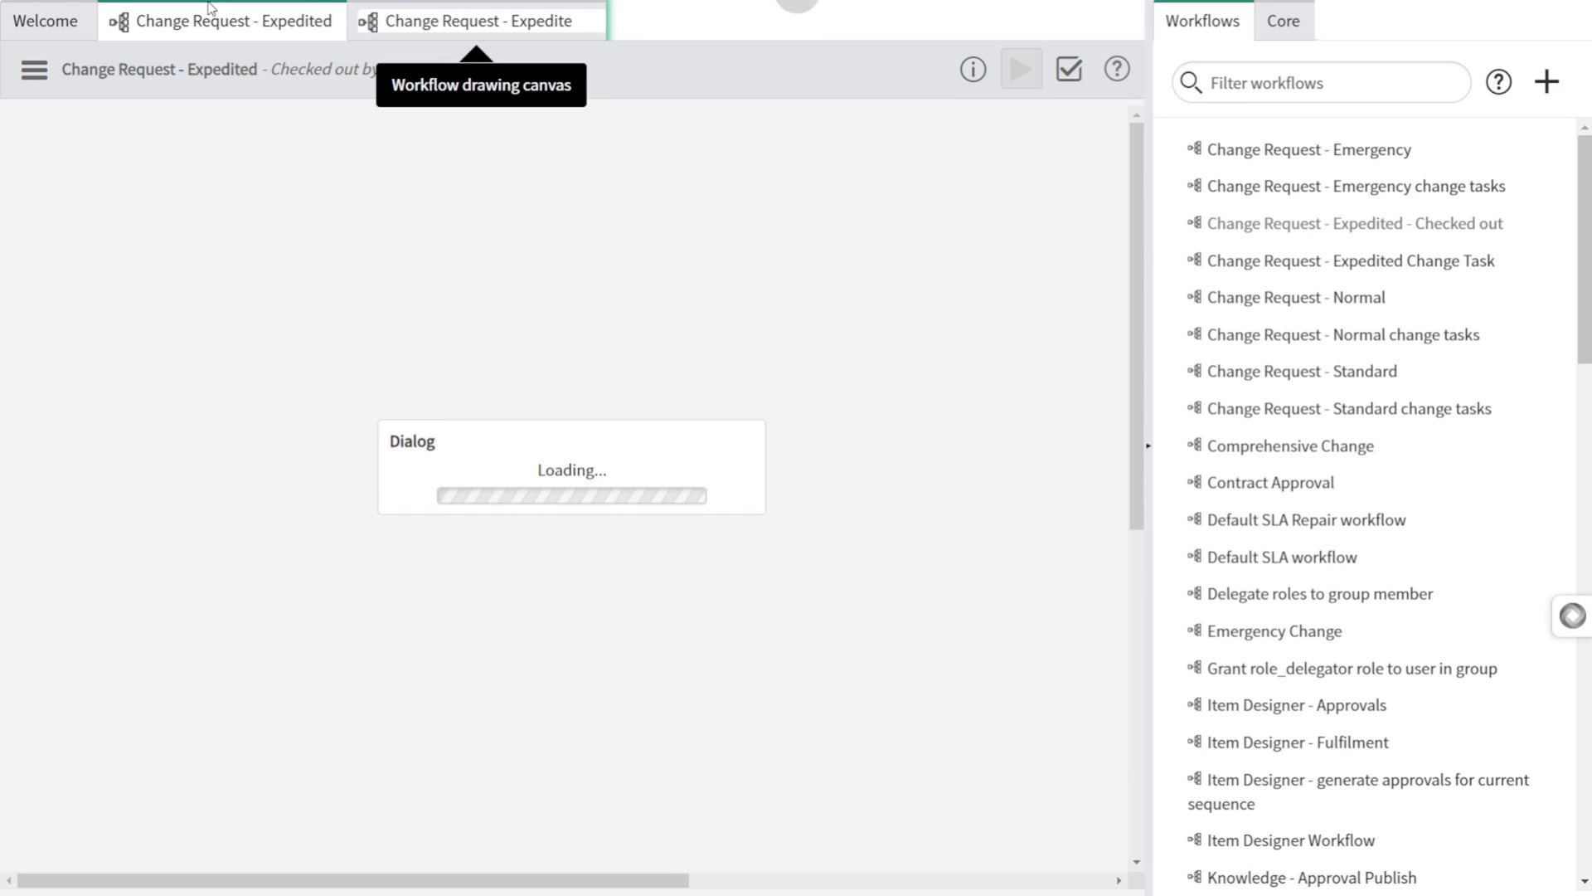
left_click(222, 22)
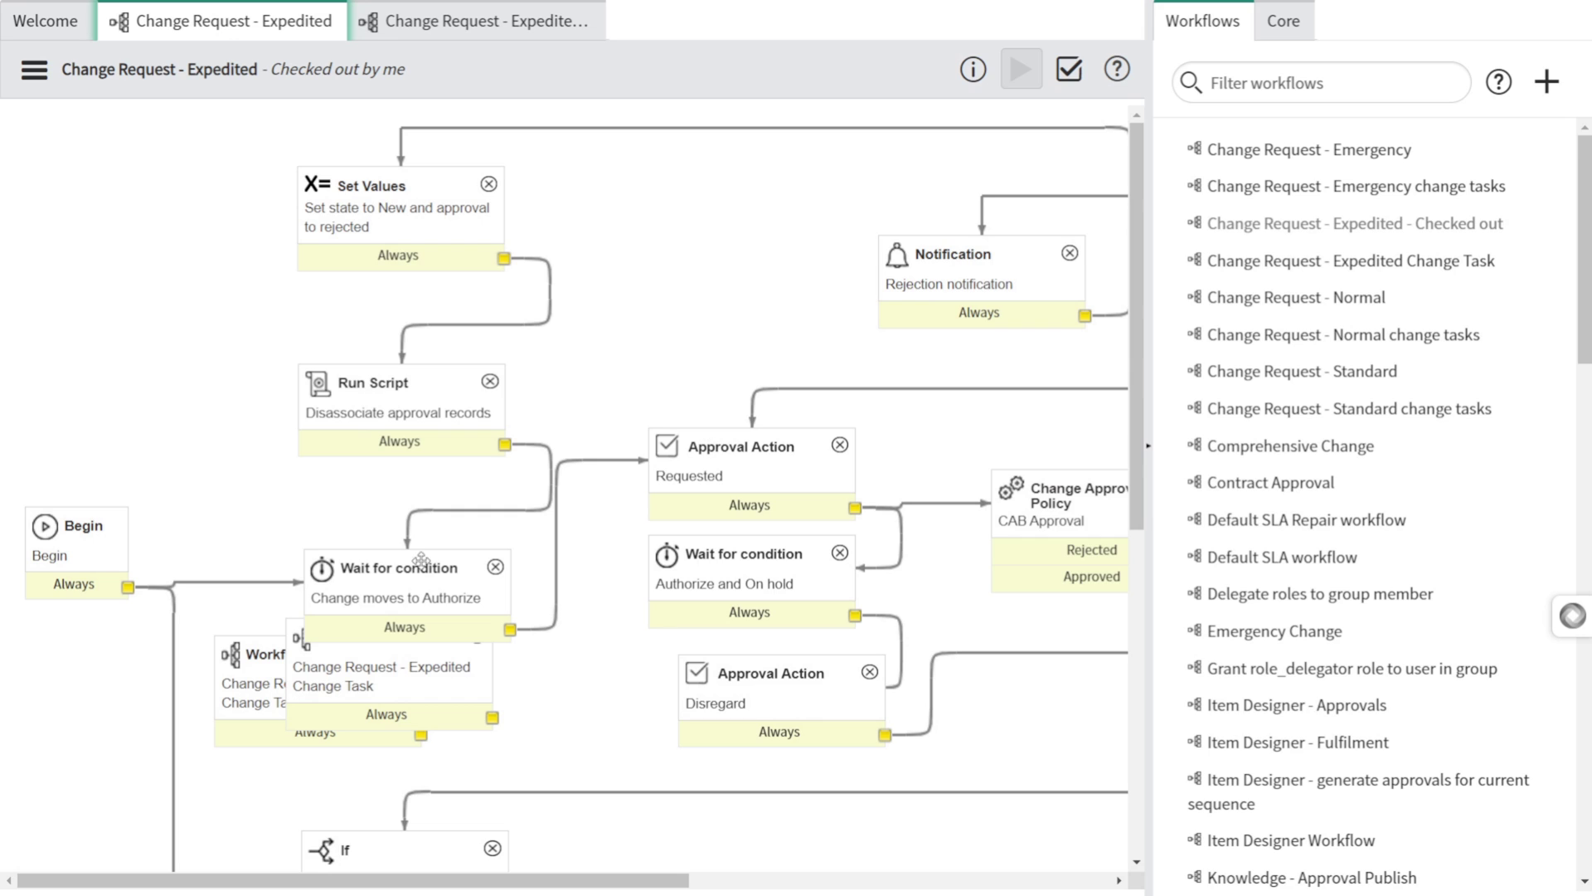
Step: Move the front one of the two overlapping Change Request - Expedited Change Task activities clear of the other and delete it from the workflow
scroll(509, 633, "down", 3)
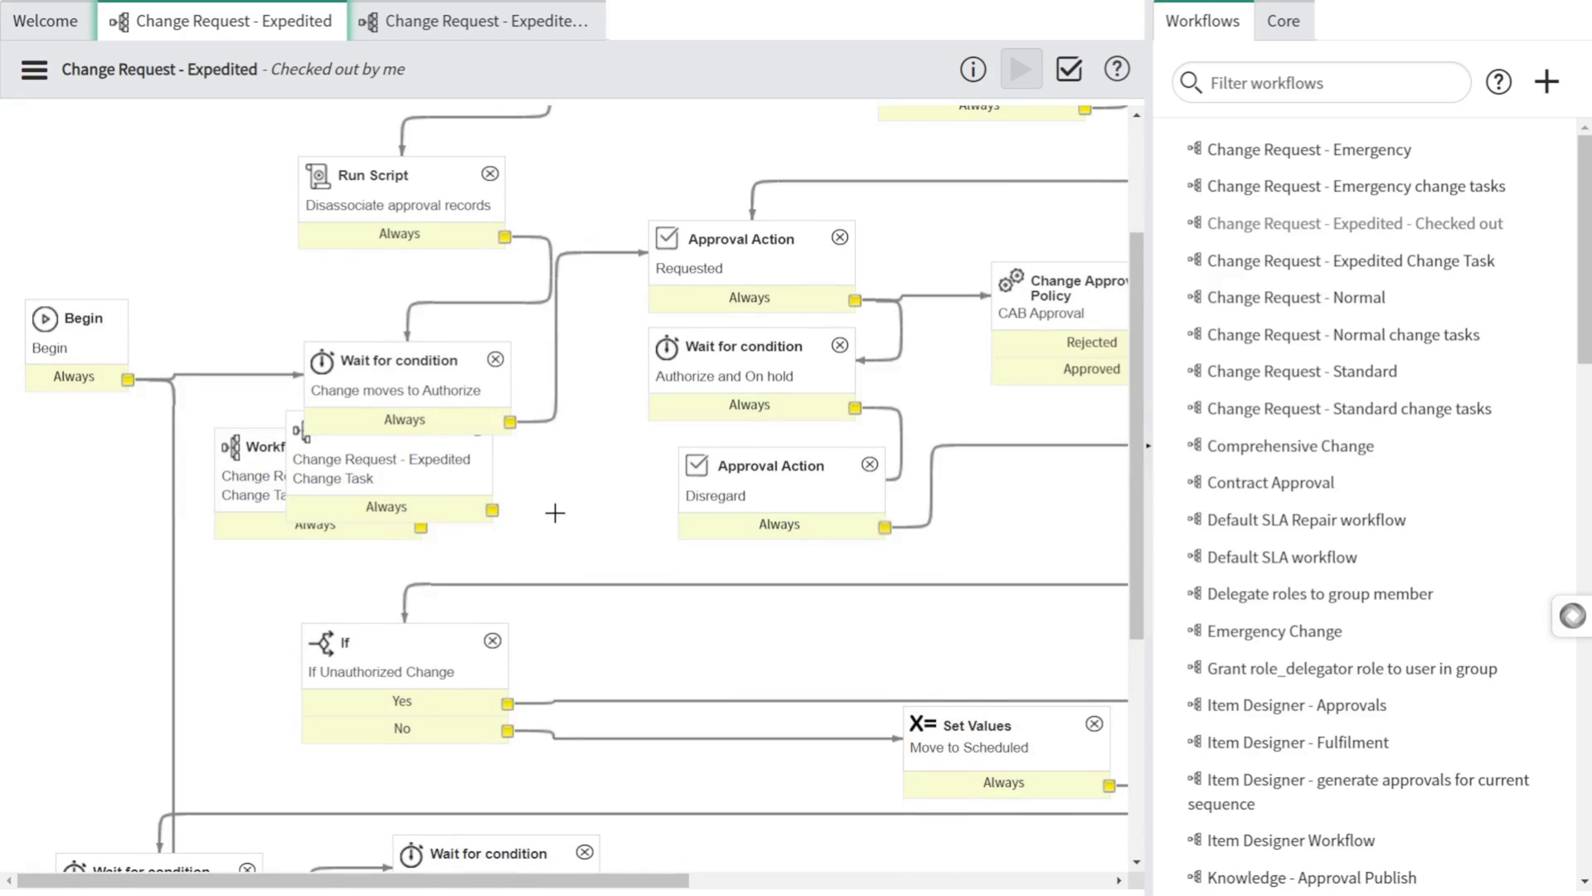
left_click_drag(407, 459, 415, 514)
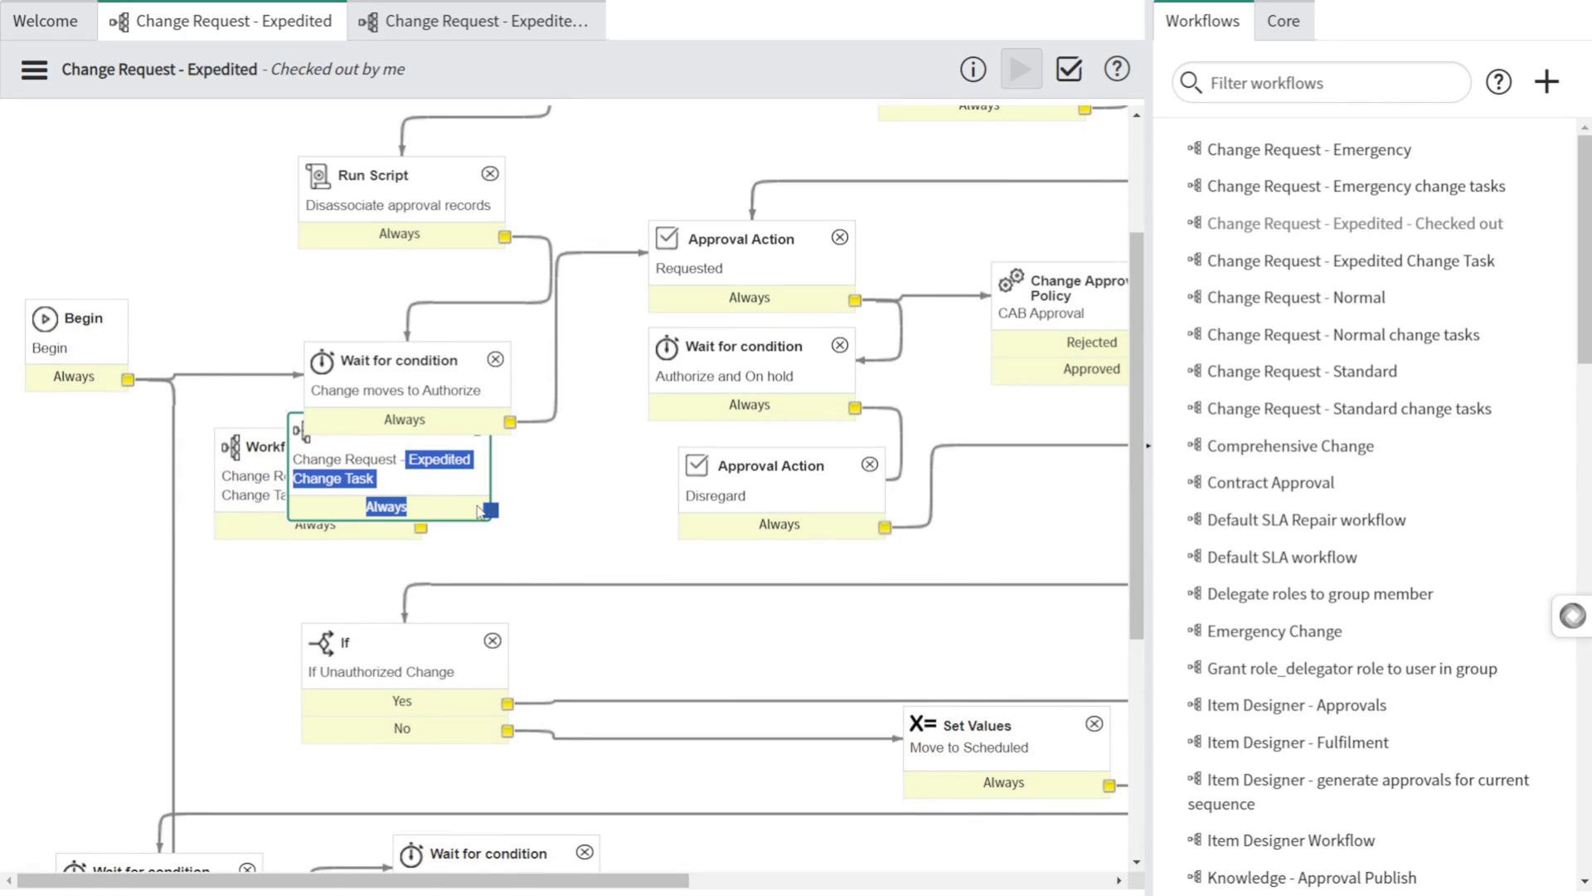
scroll(685, 515, "up", 1)
left_click(685, 515)
scroll(685, 515, "right", 3)
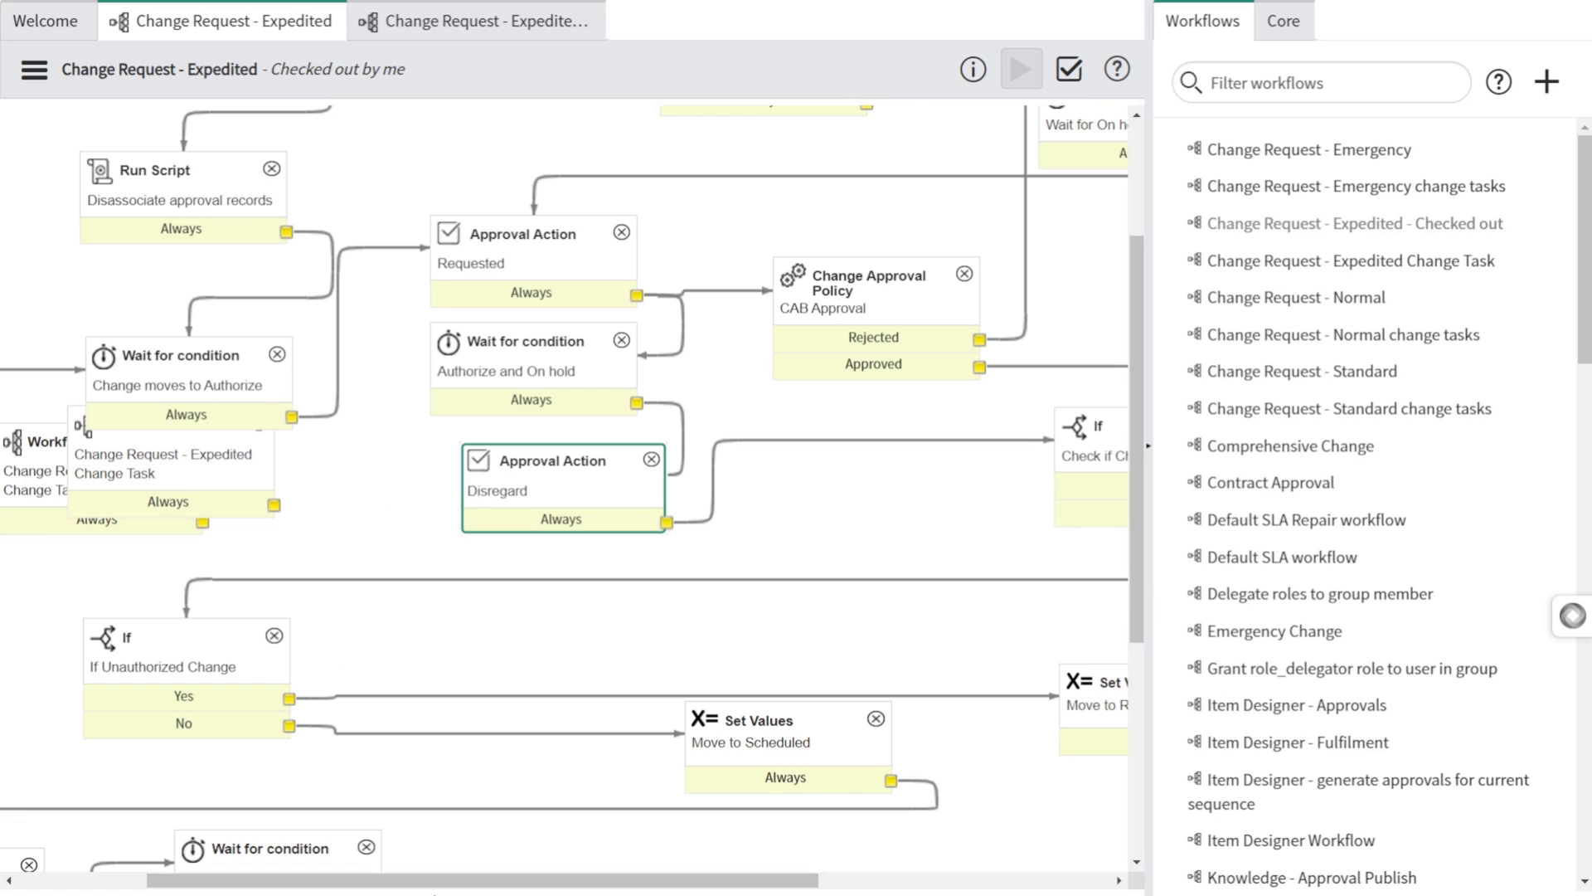
left_click_drag(434, 883, 310, 882)
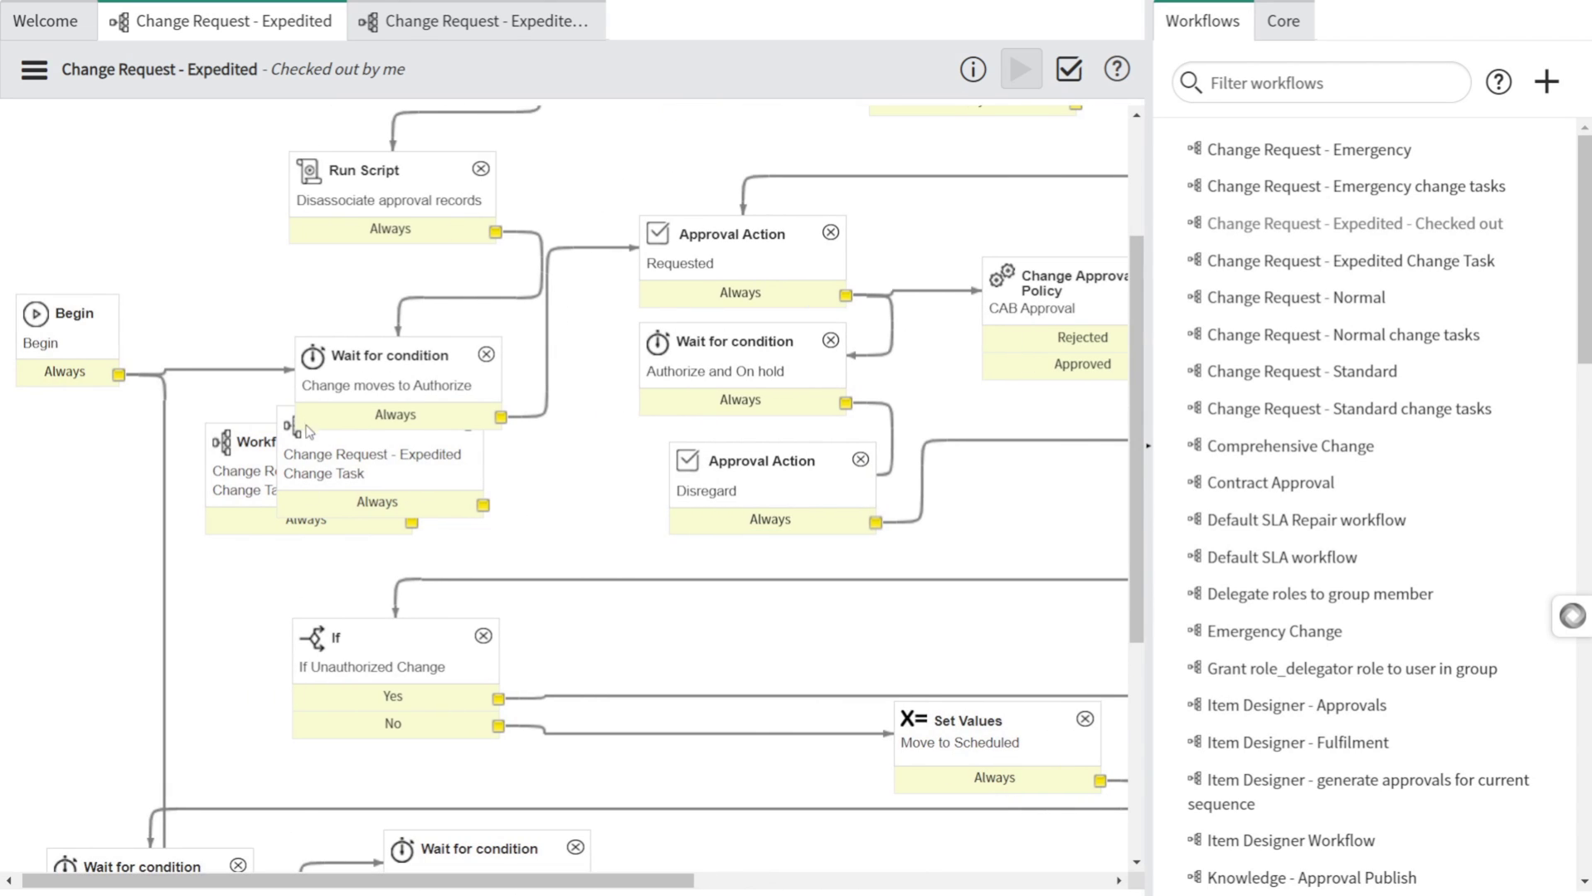
left_click_drag(342, 470, 508, 541)
left_click(647, 449)
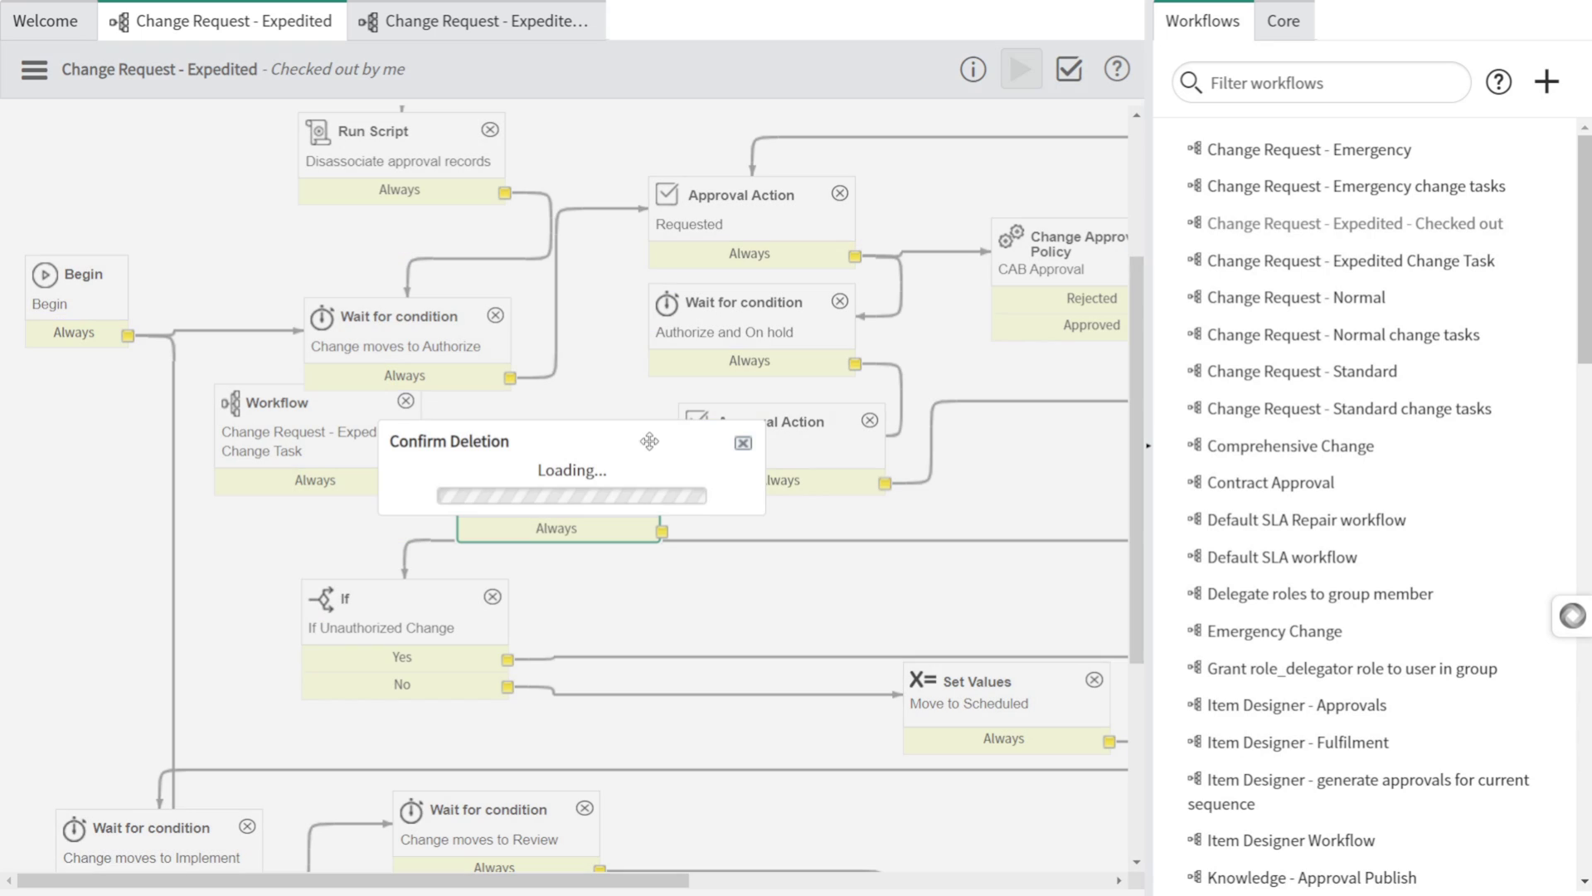
left_click(735, 518)
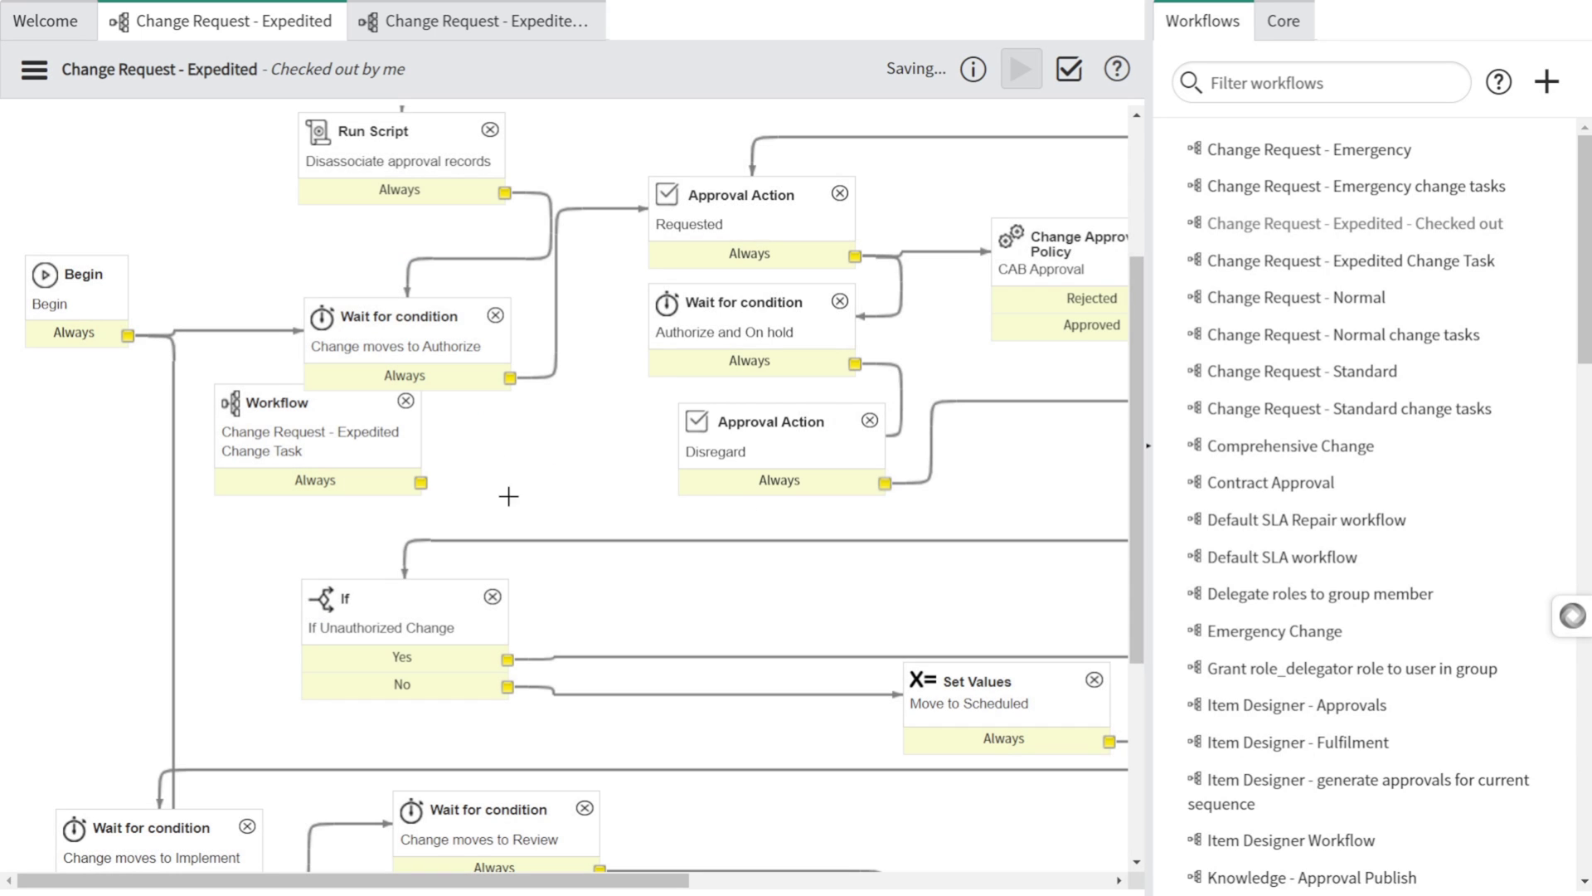
Step: Place the remaining Expedited Change Task activity below Change moves to Review and connect it from Change moves to Implement and on to Move to Review
left_click_drag(299, 414, 231, 734)
scroll(230, 735, "down", 3)
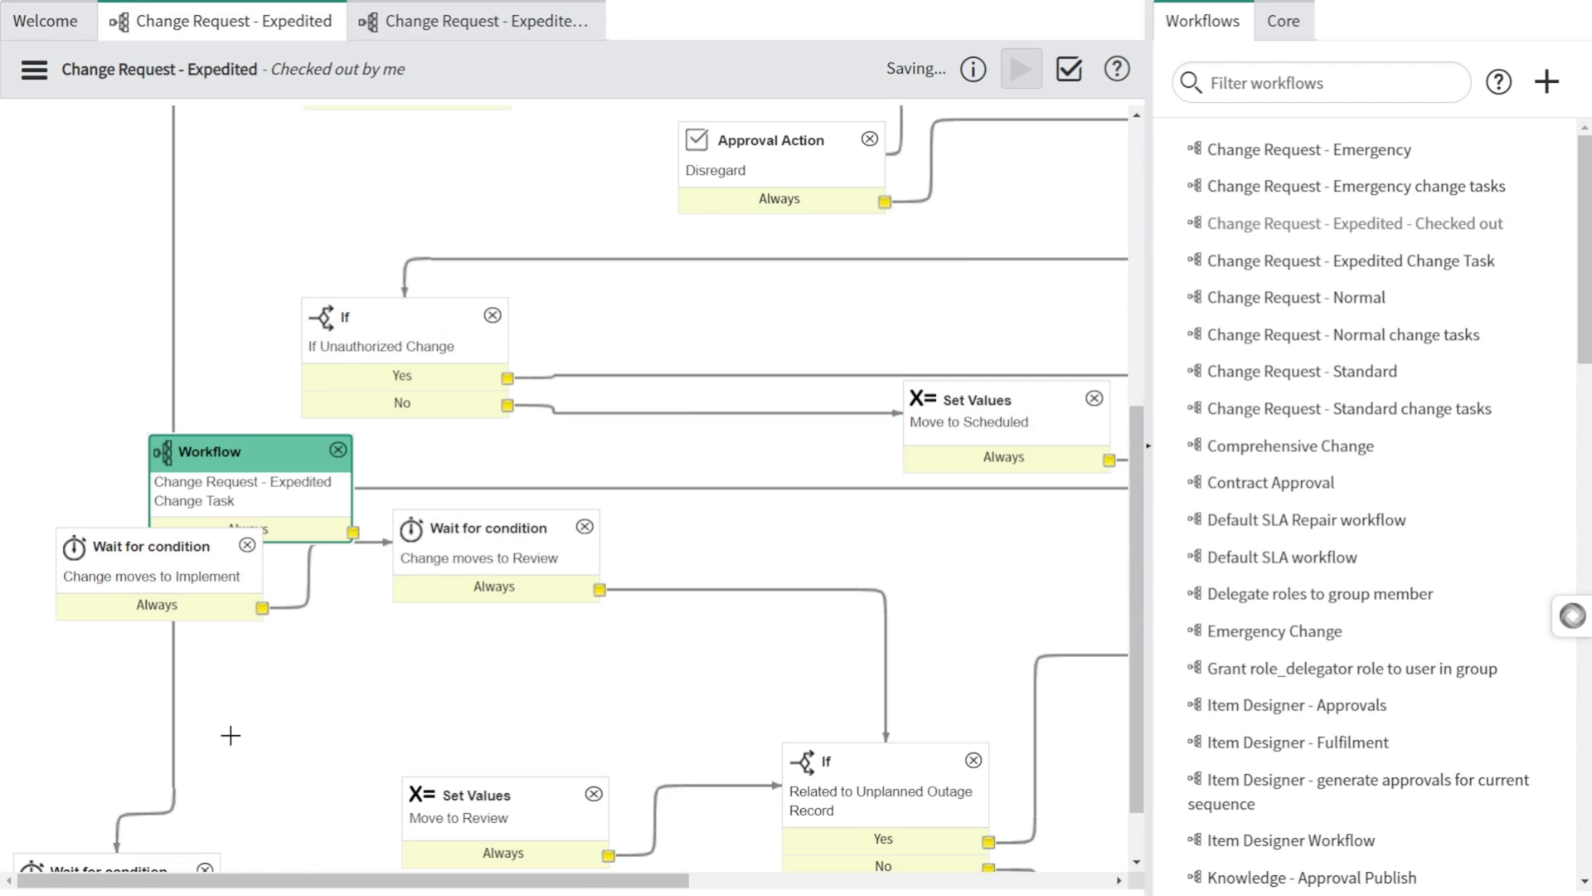
scroll(430, 547, "down", 1)
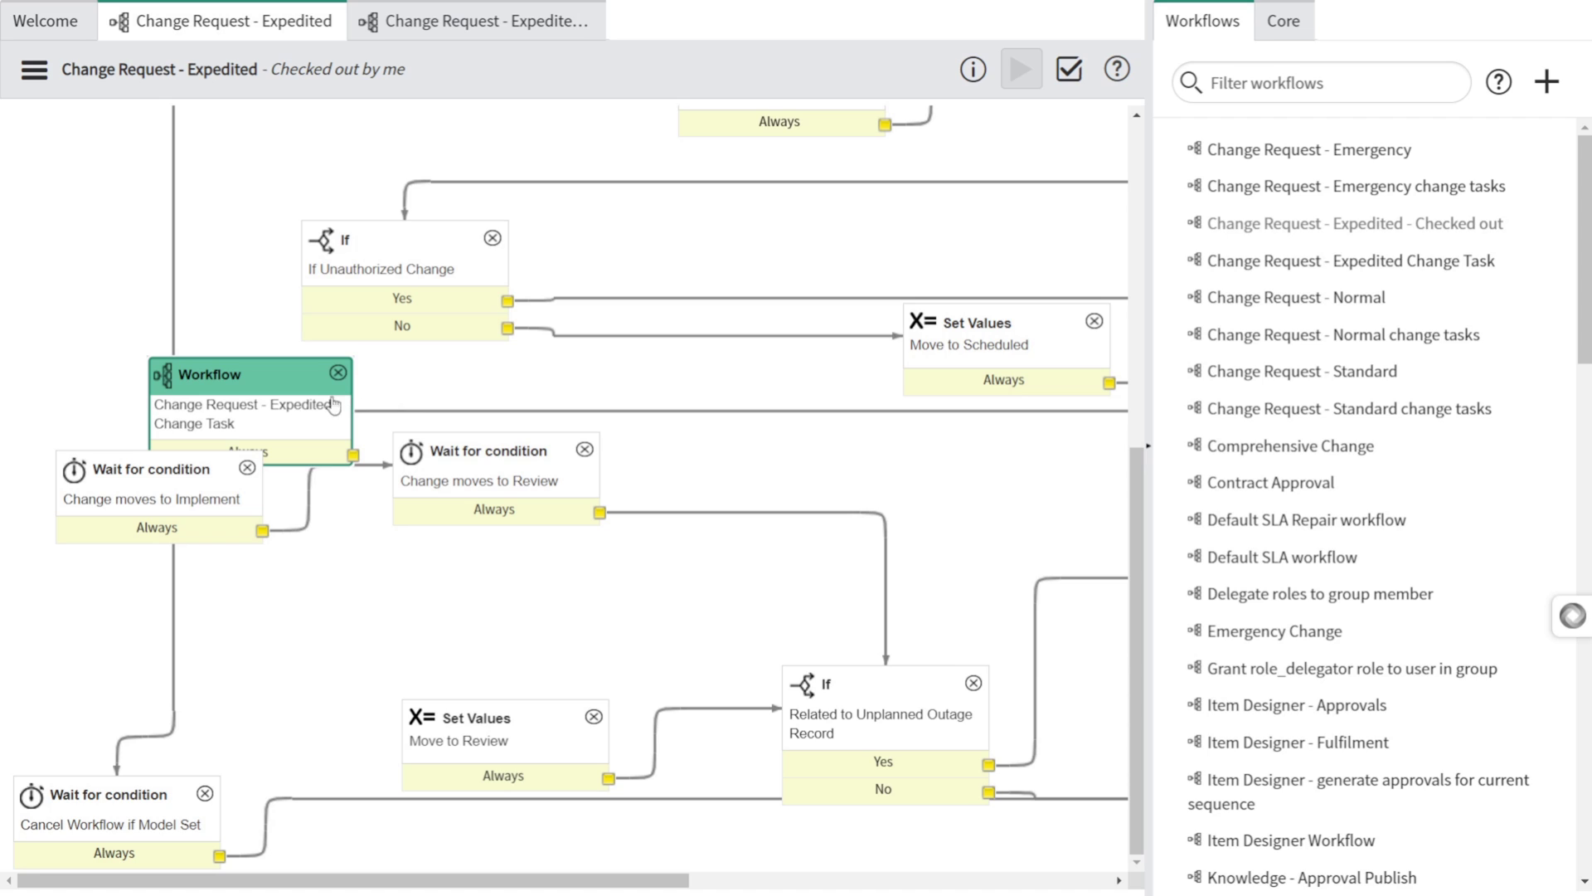
left_click_drag(294, 389, 450, 598)
left_click_drag(262, 531, 416, 628)
left_click_drag(510, 662, 508, 720)
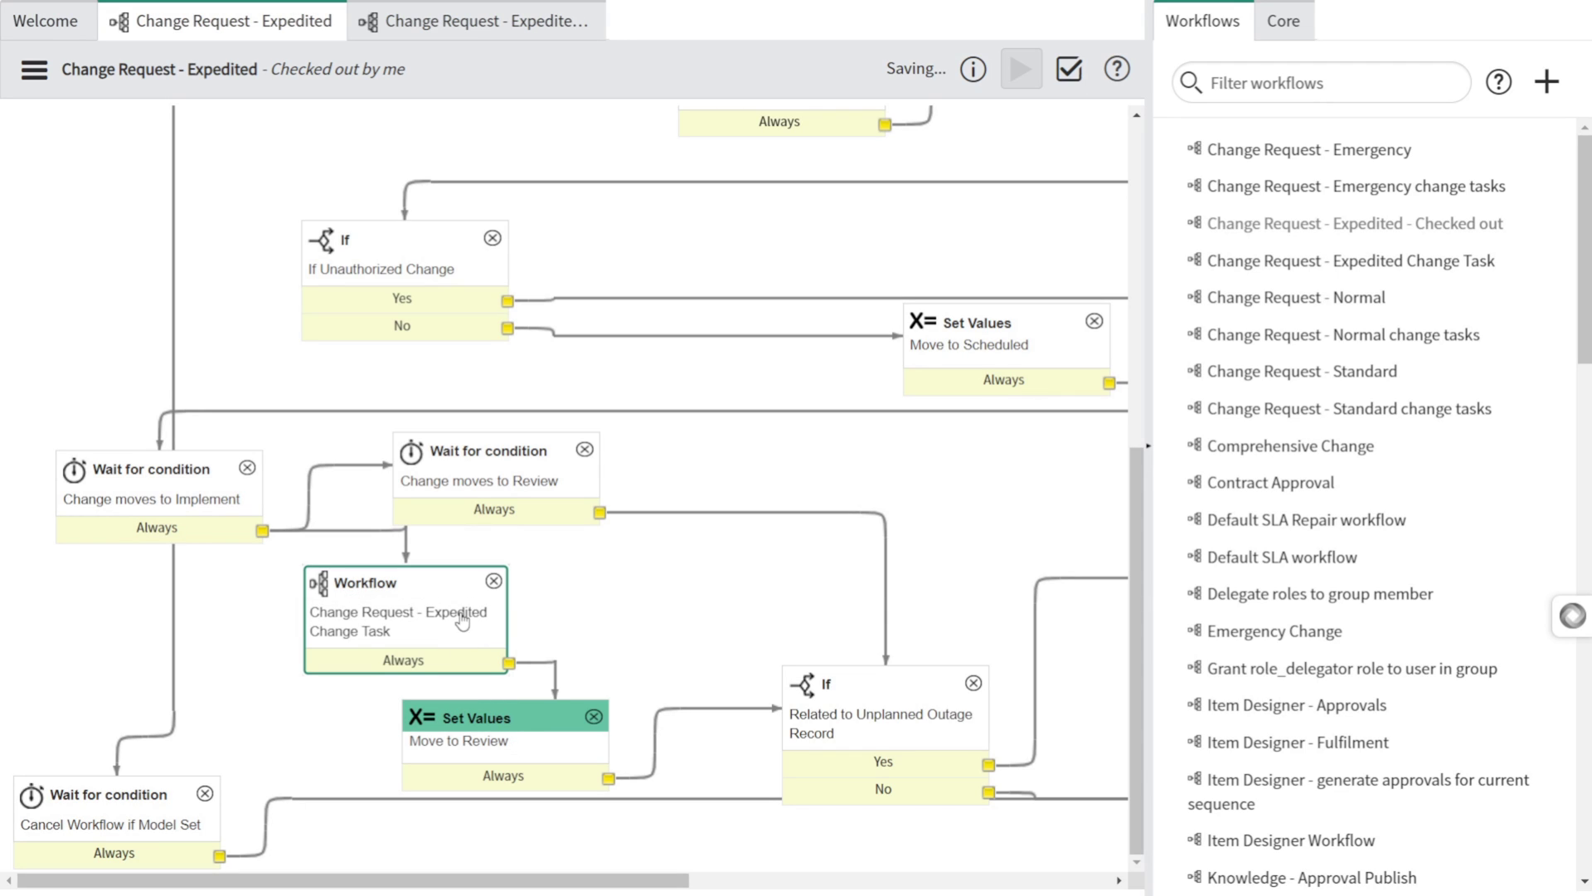
Step: Publish the Change Request - Expedited workflow
left_click(48, 80)
left_click(113, 190)
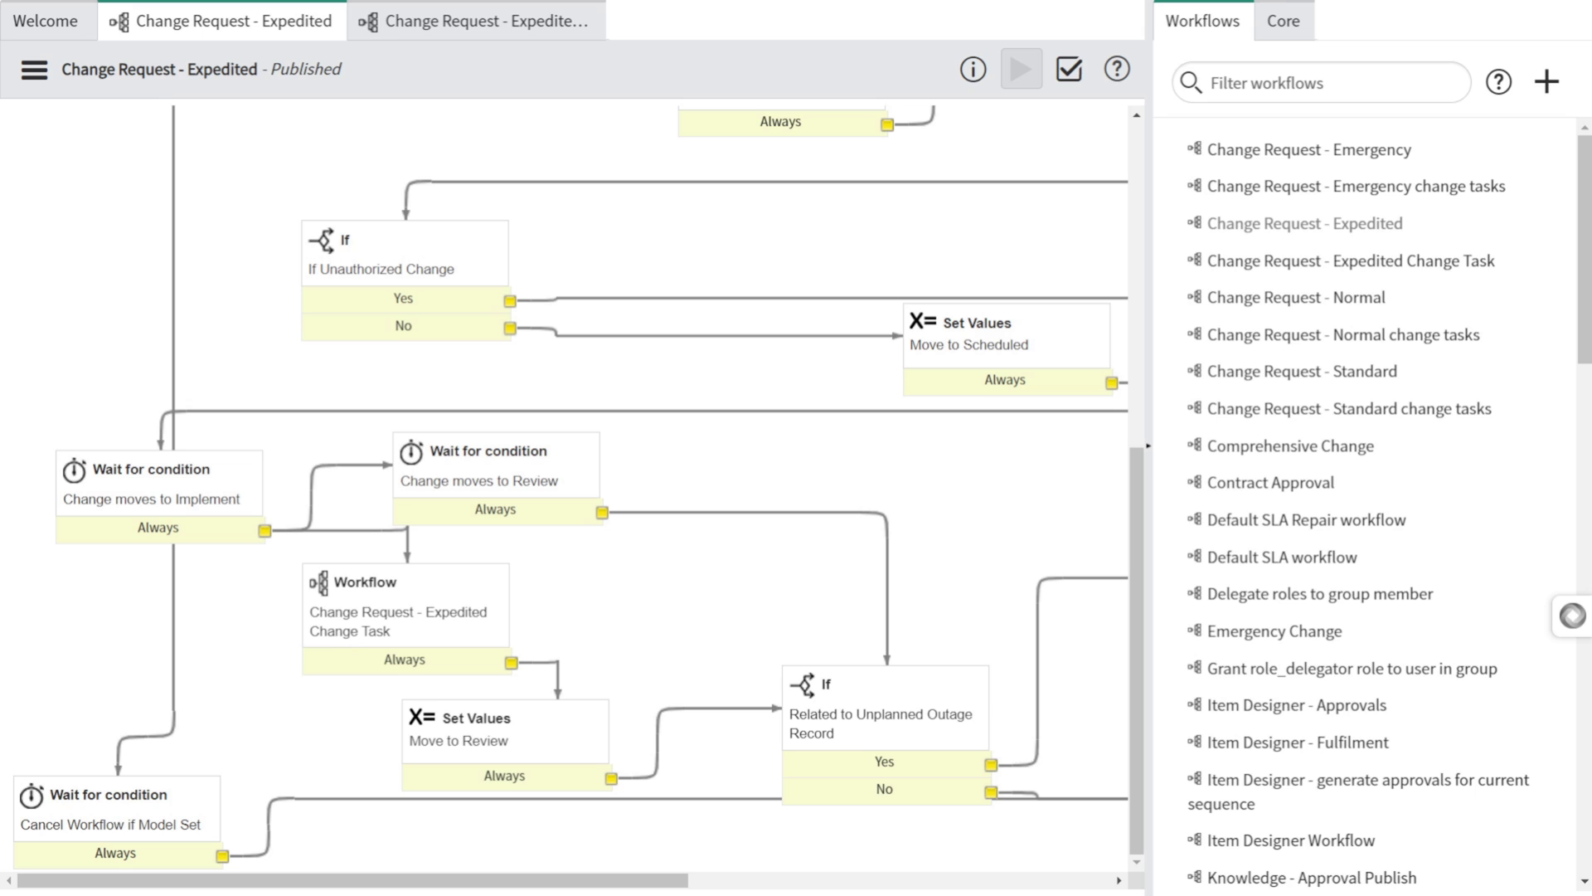
key("alt+Tab")
key("alt+Tab")
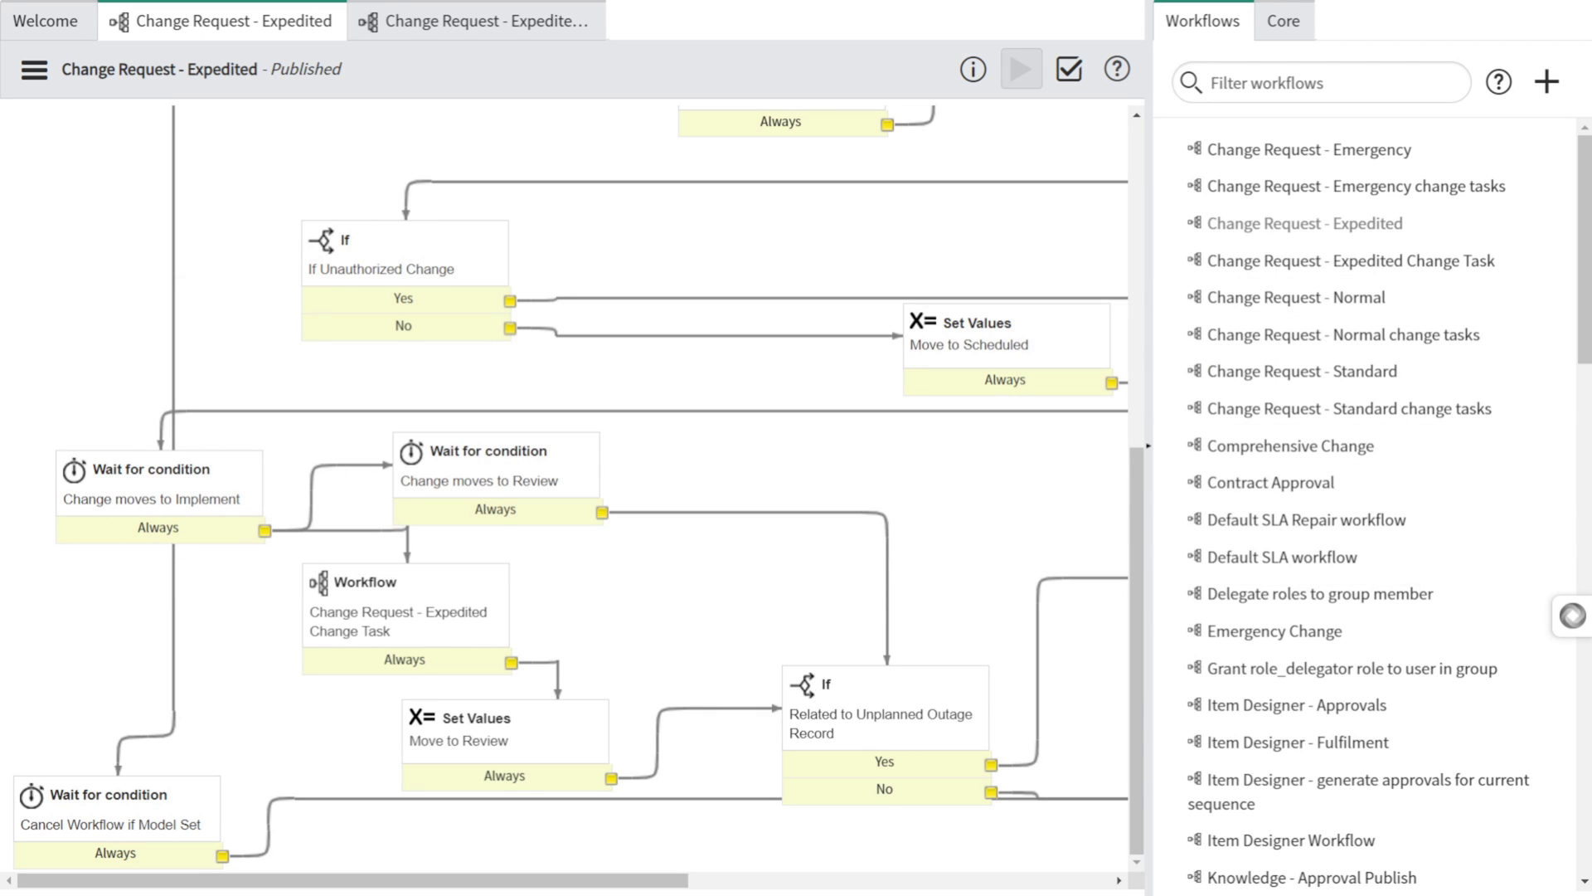